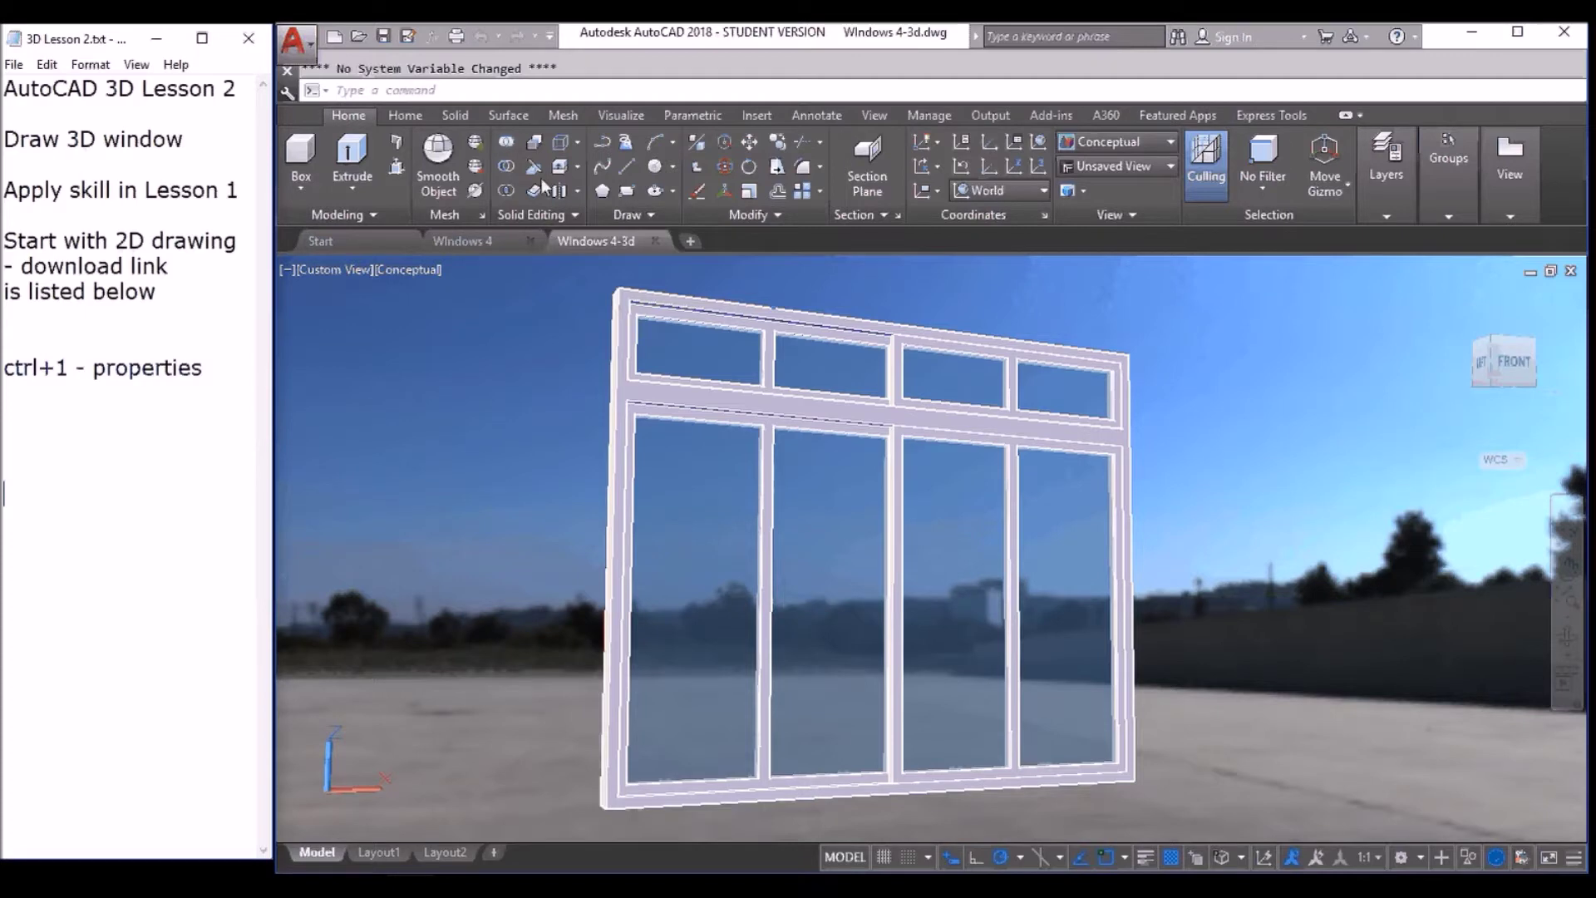
Switch to the Windows 4 drawing and examine the thickness dimensions beside the window's plan view.
click(472, 238)
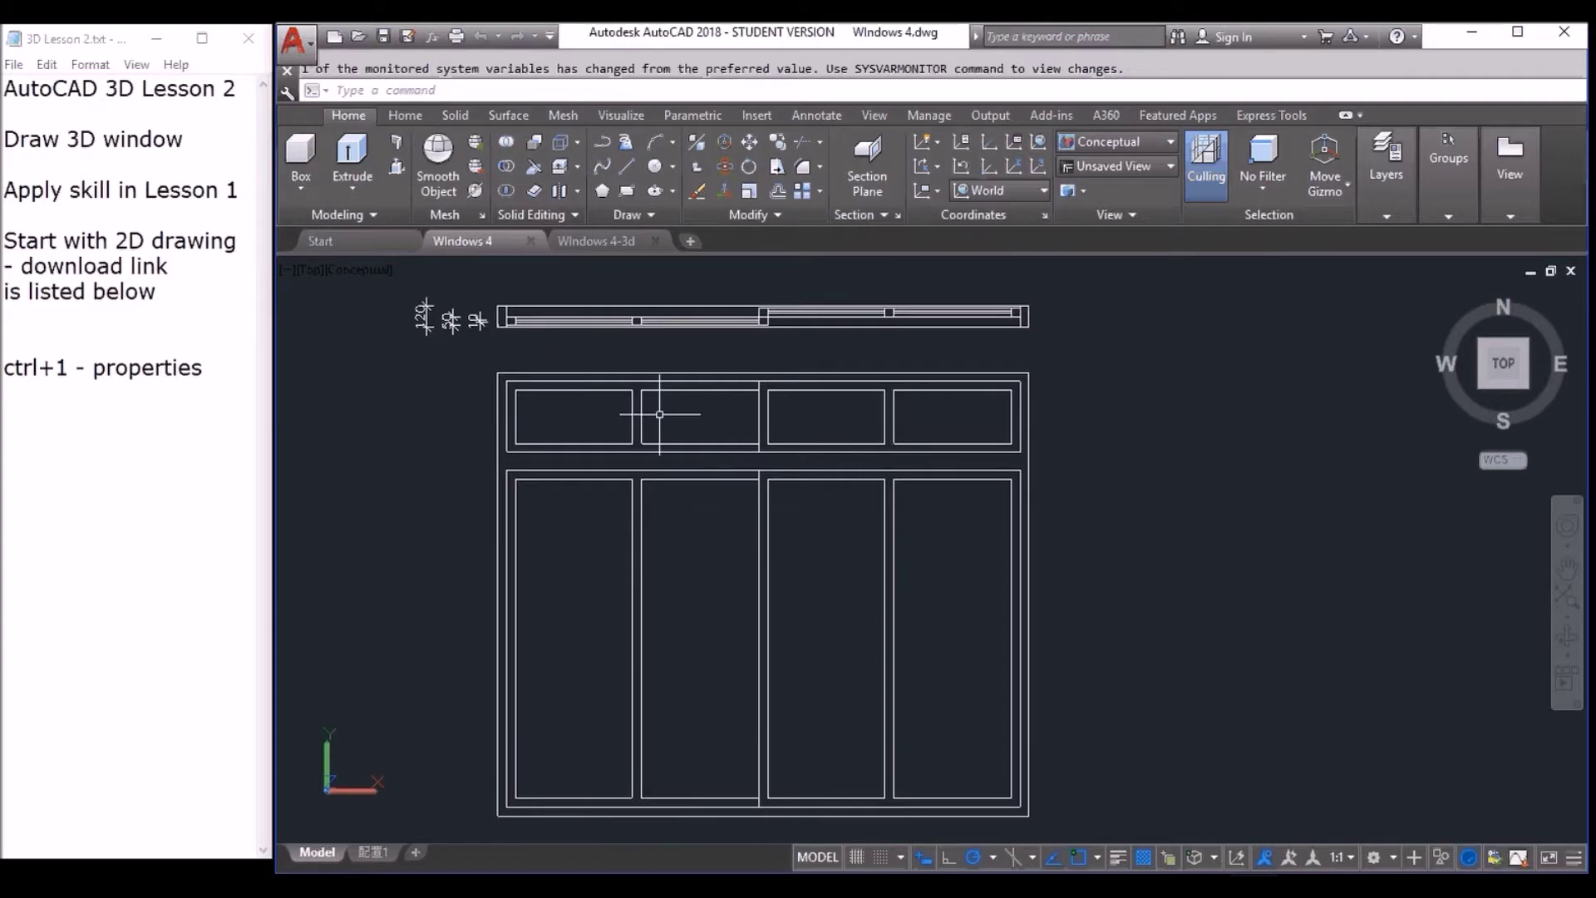
scroll(427, 313, up, 3)
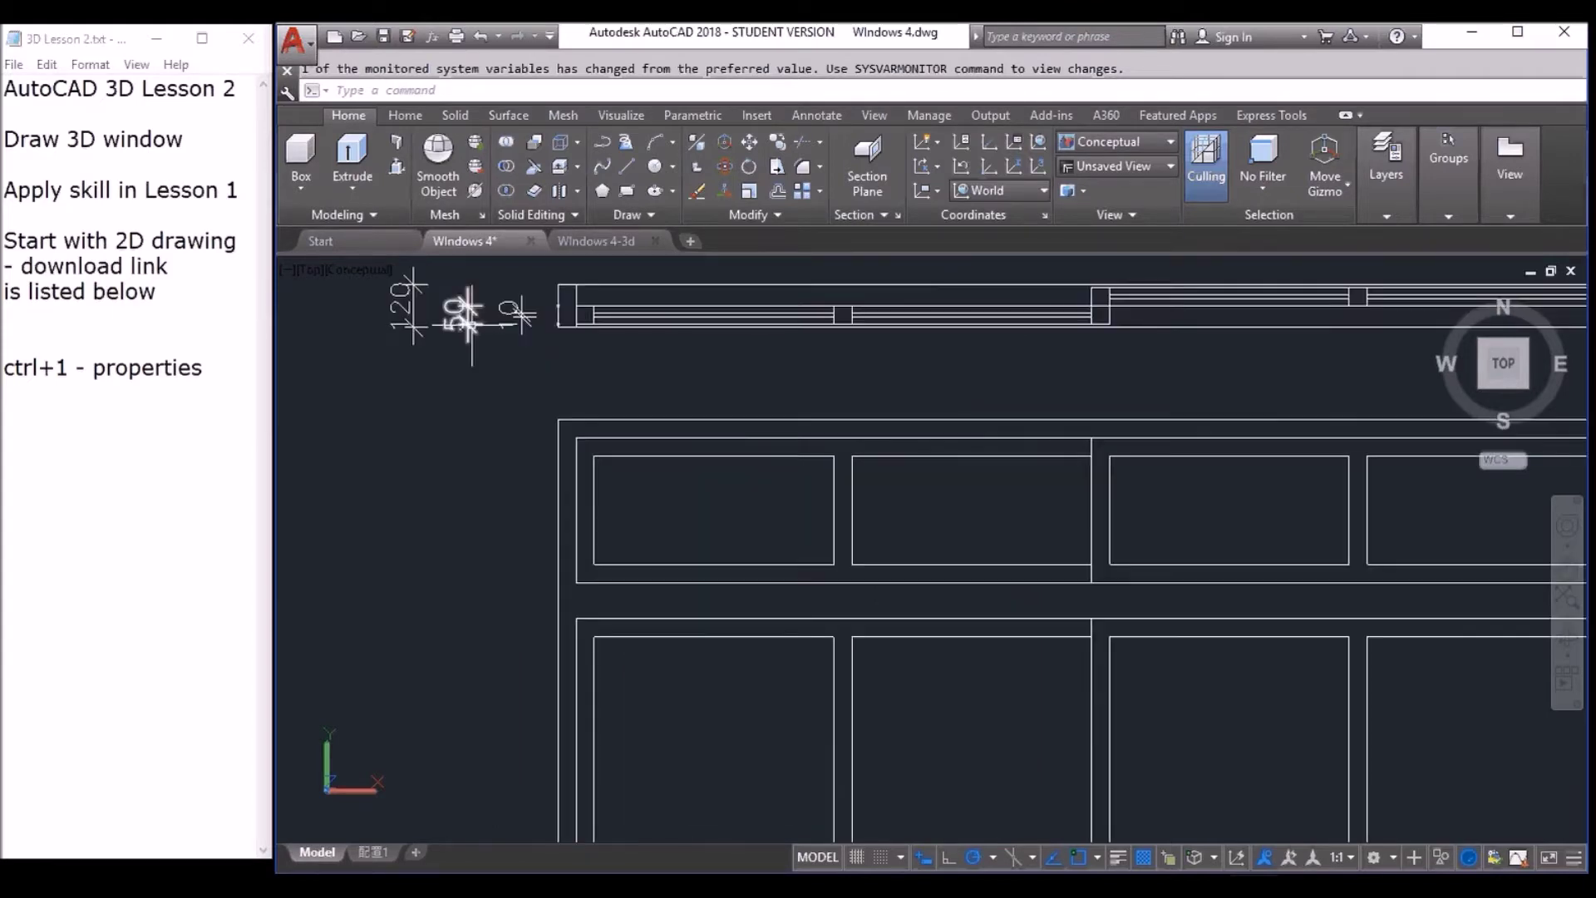
scroll(557, 497, up, 2)
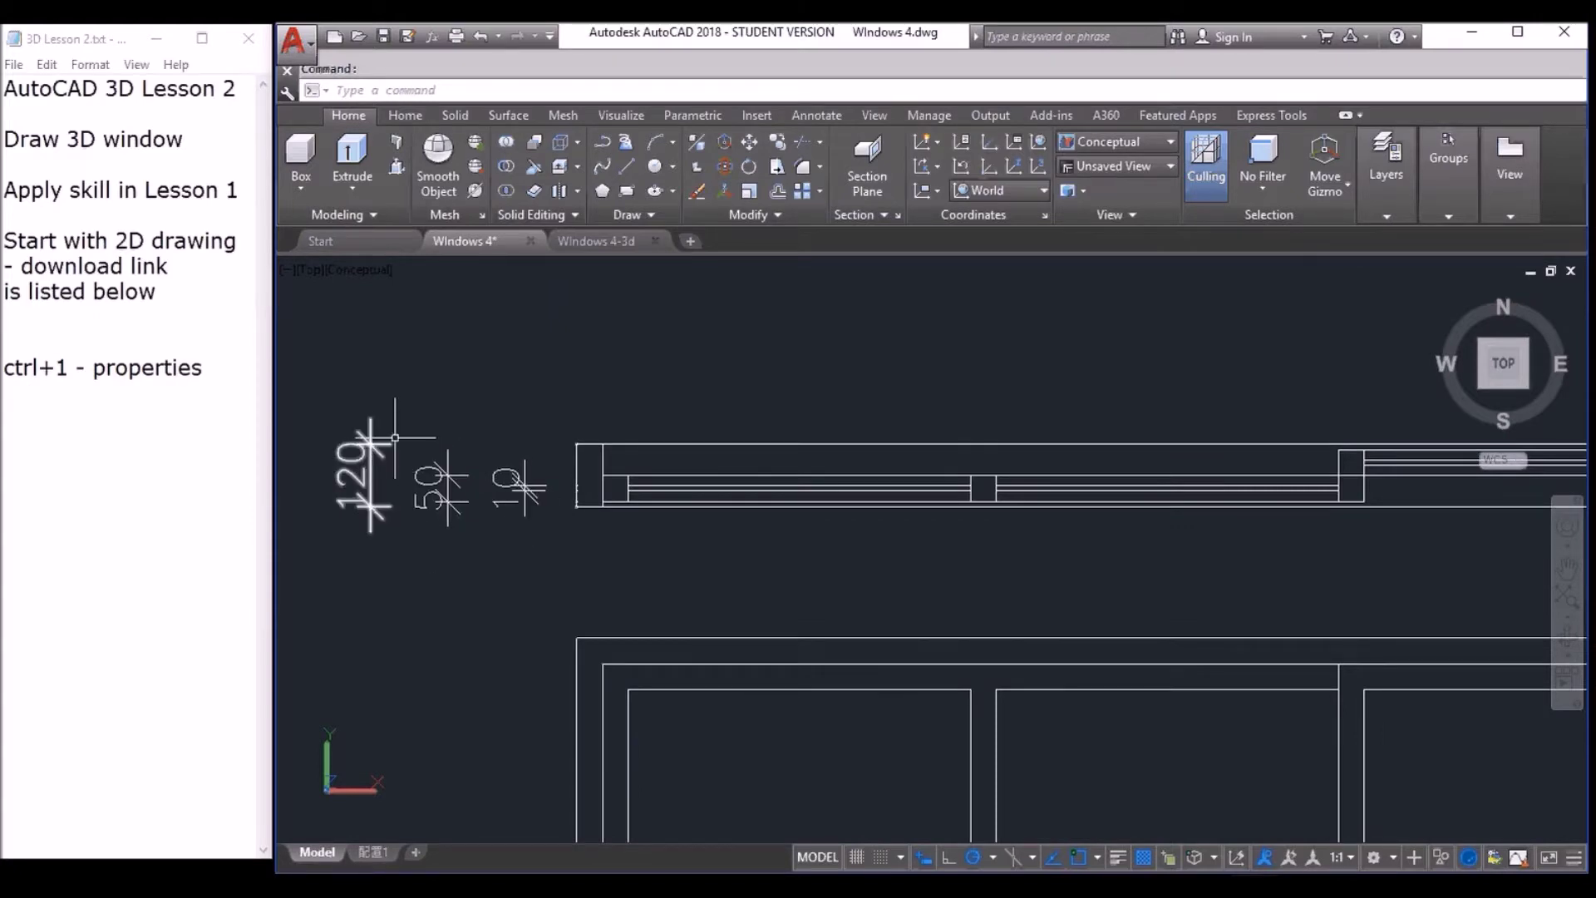
scroll(655, 546, down, 4)
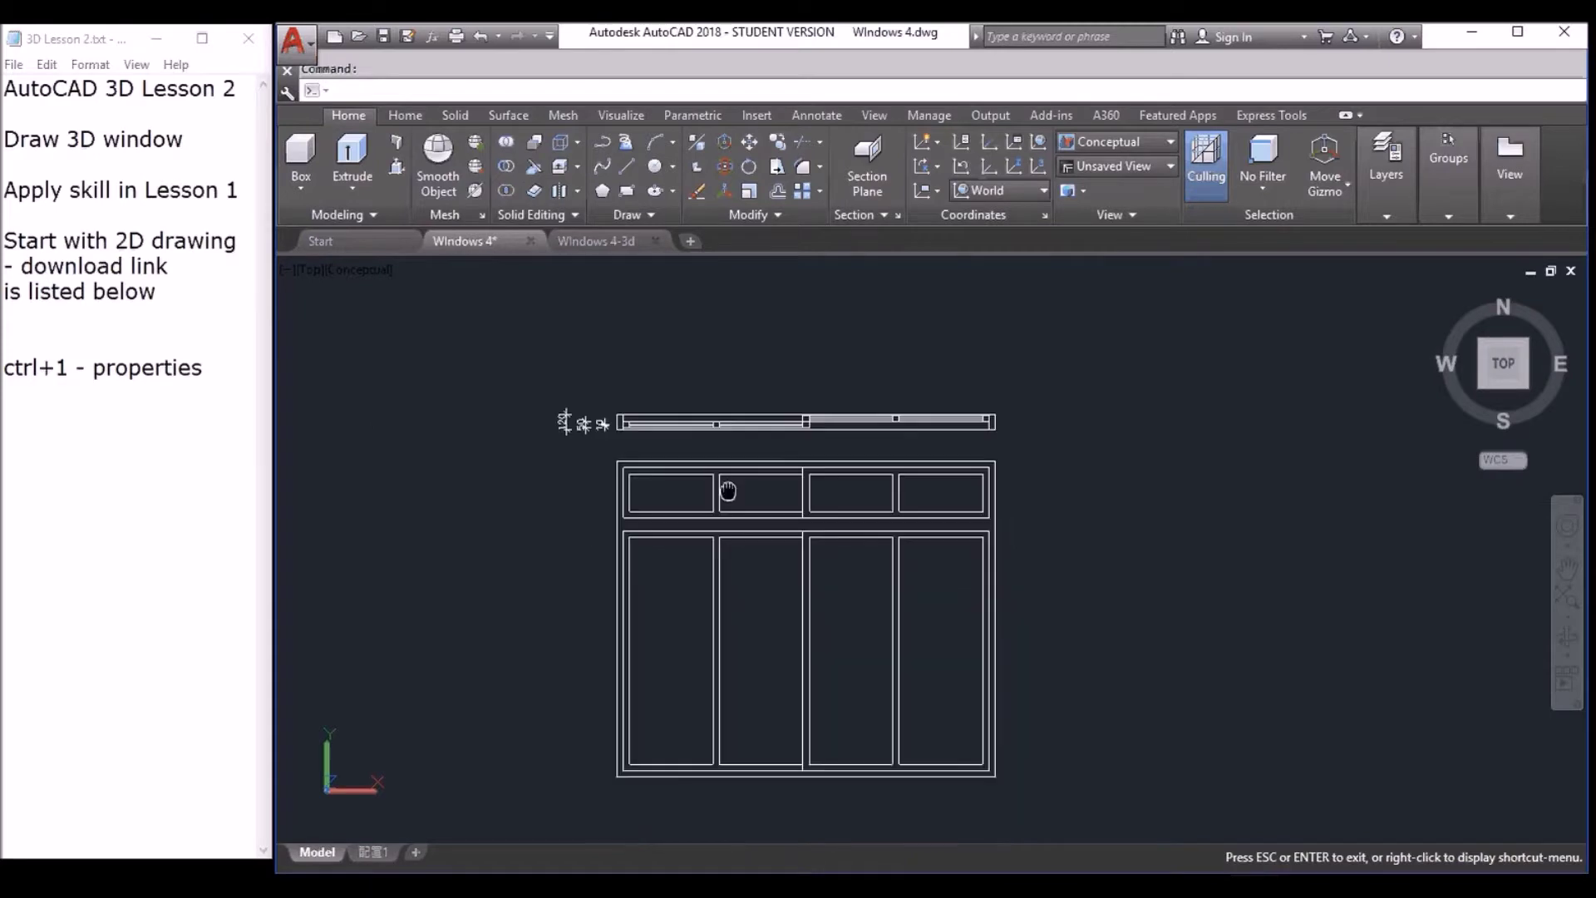
middle_drag(714, 482, 700, 455)
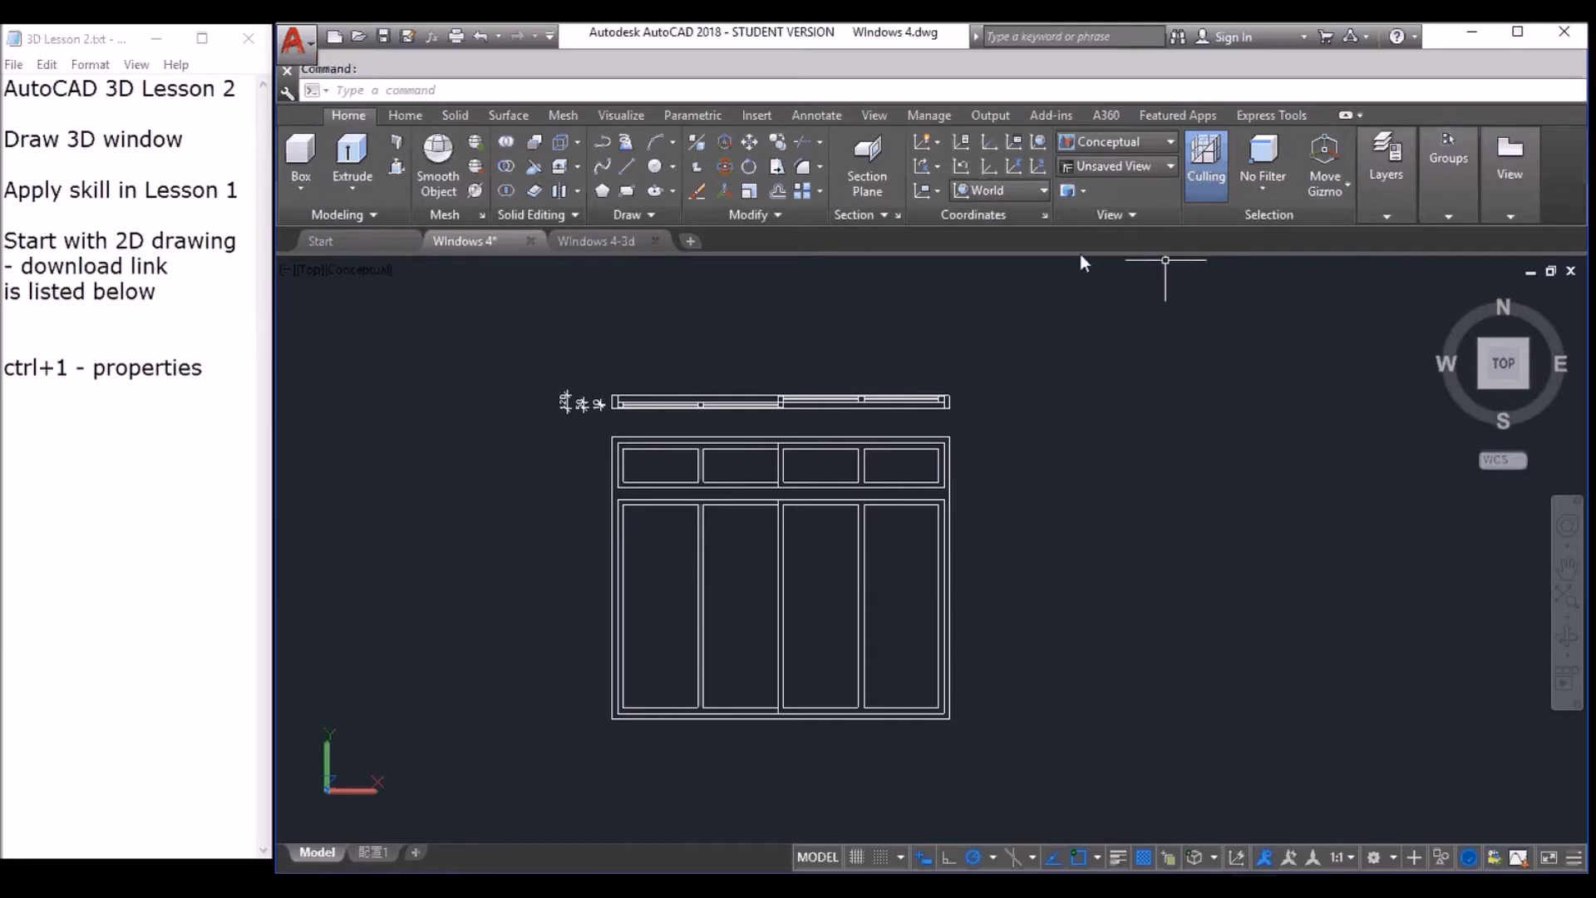
Create two layers named 2D and 3D, and make 3D the current layer.
click(1386, 218)
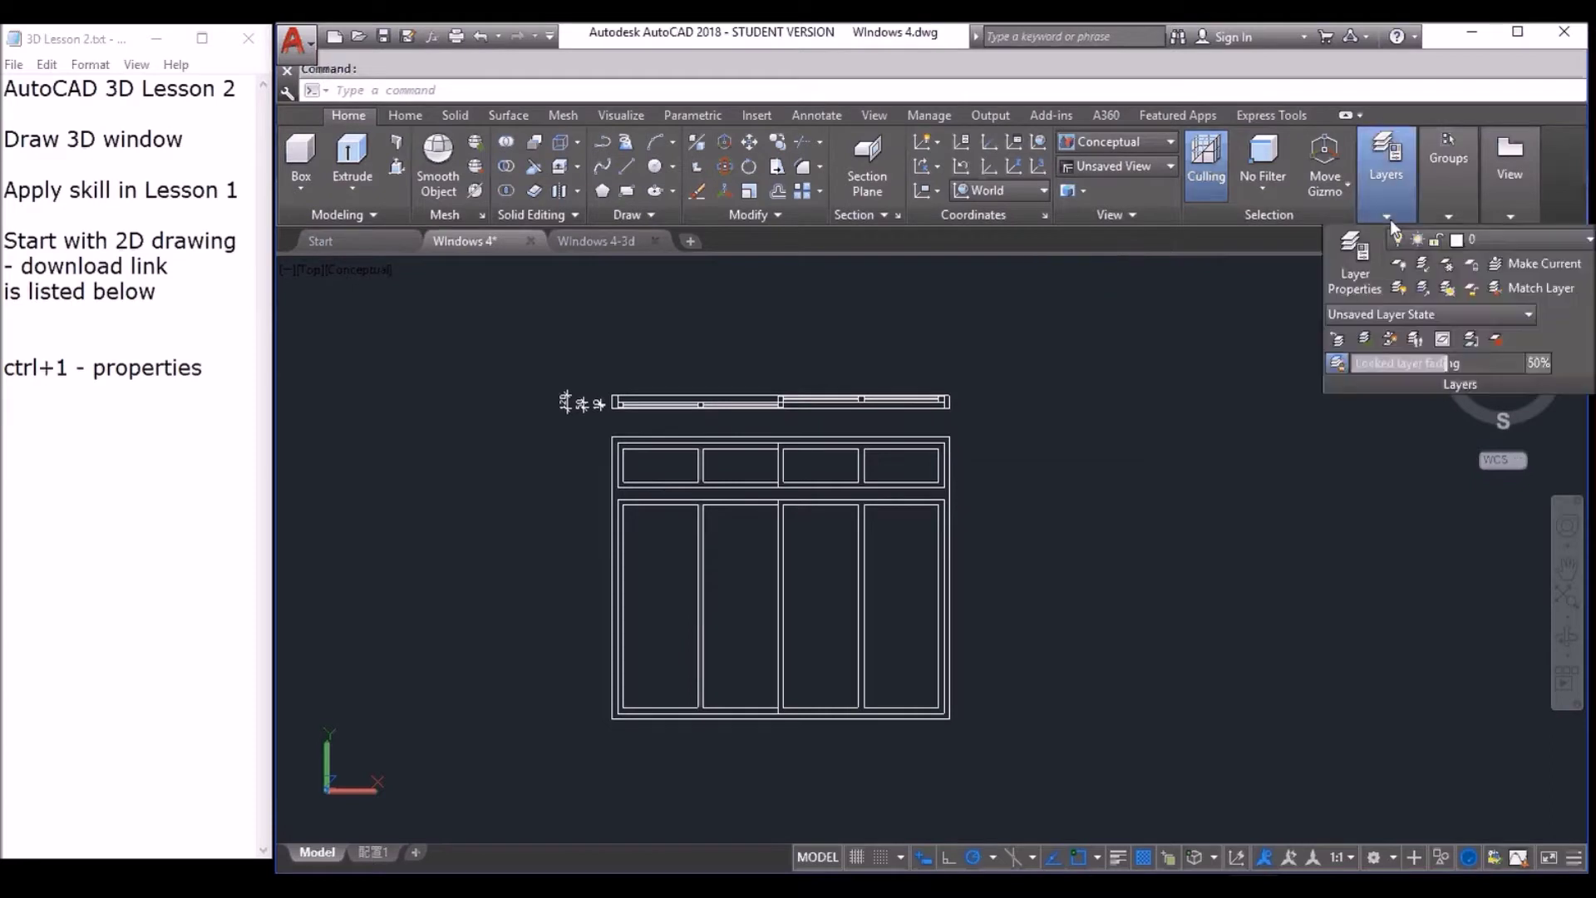
click(1341, 263)
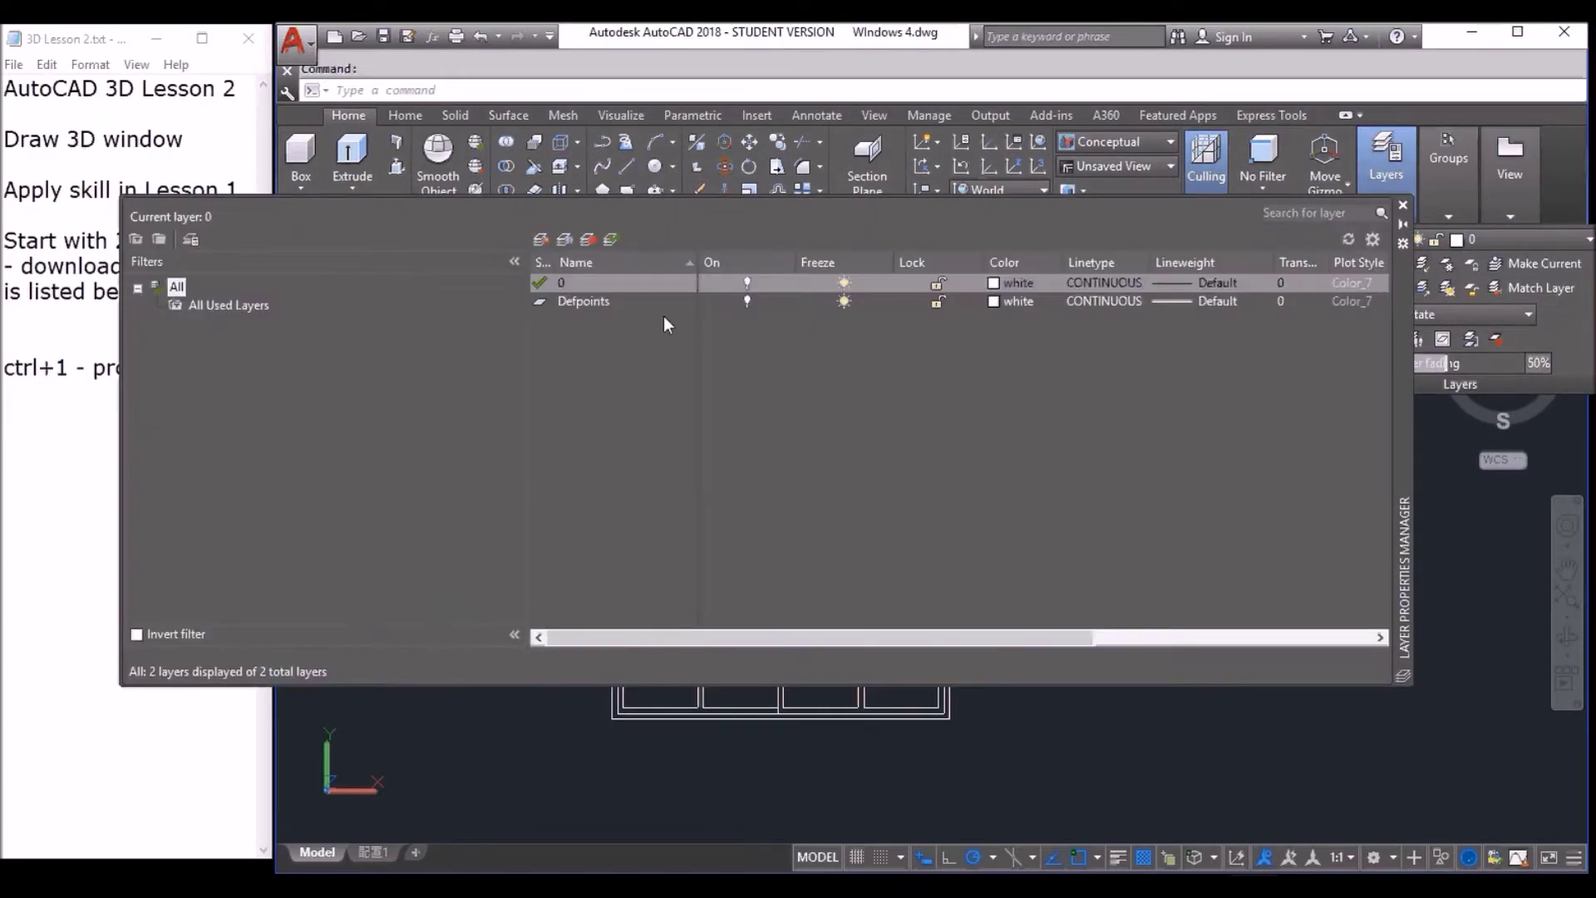
click(541, 240)
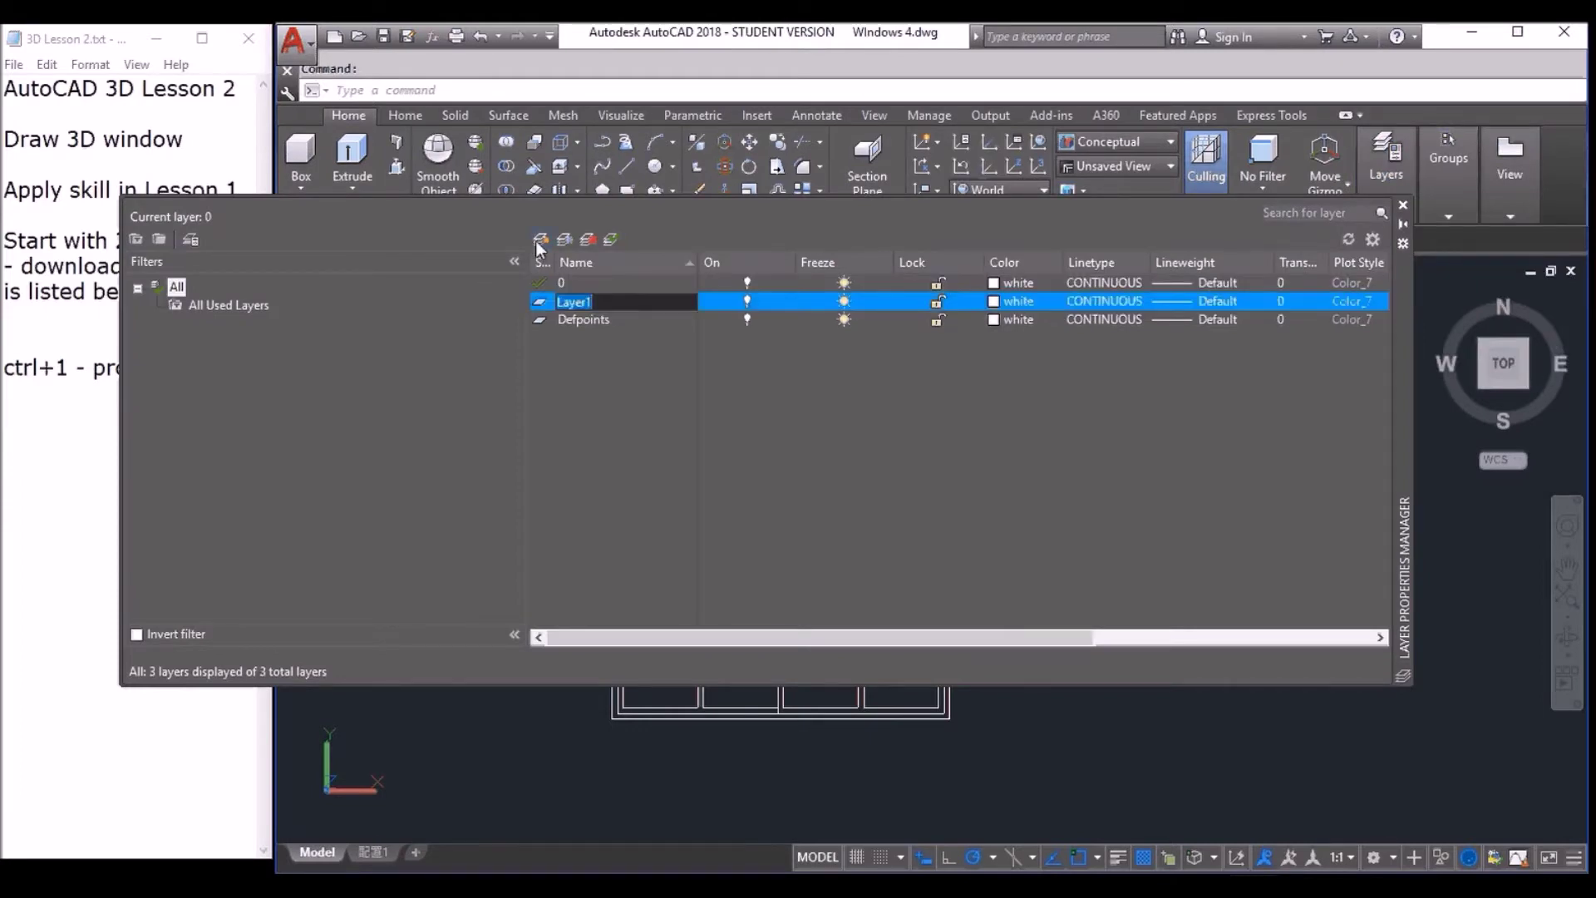
text(2D)
click(540, 240)
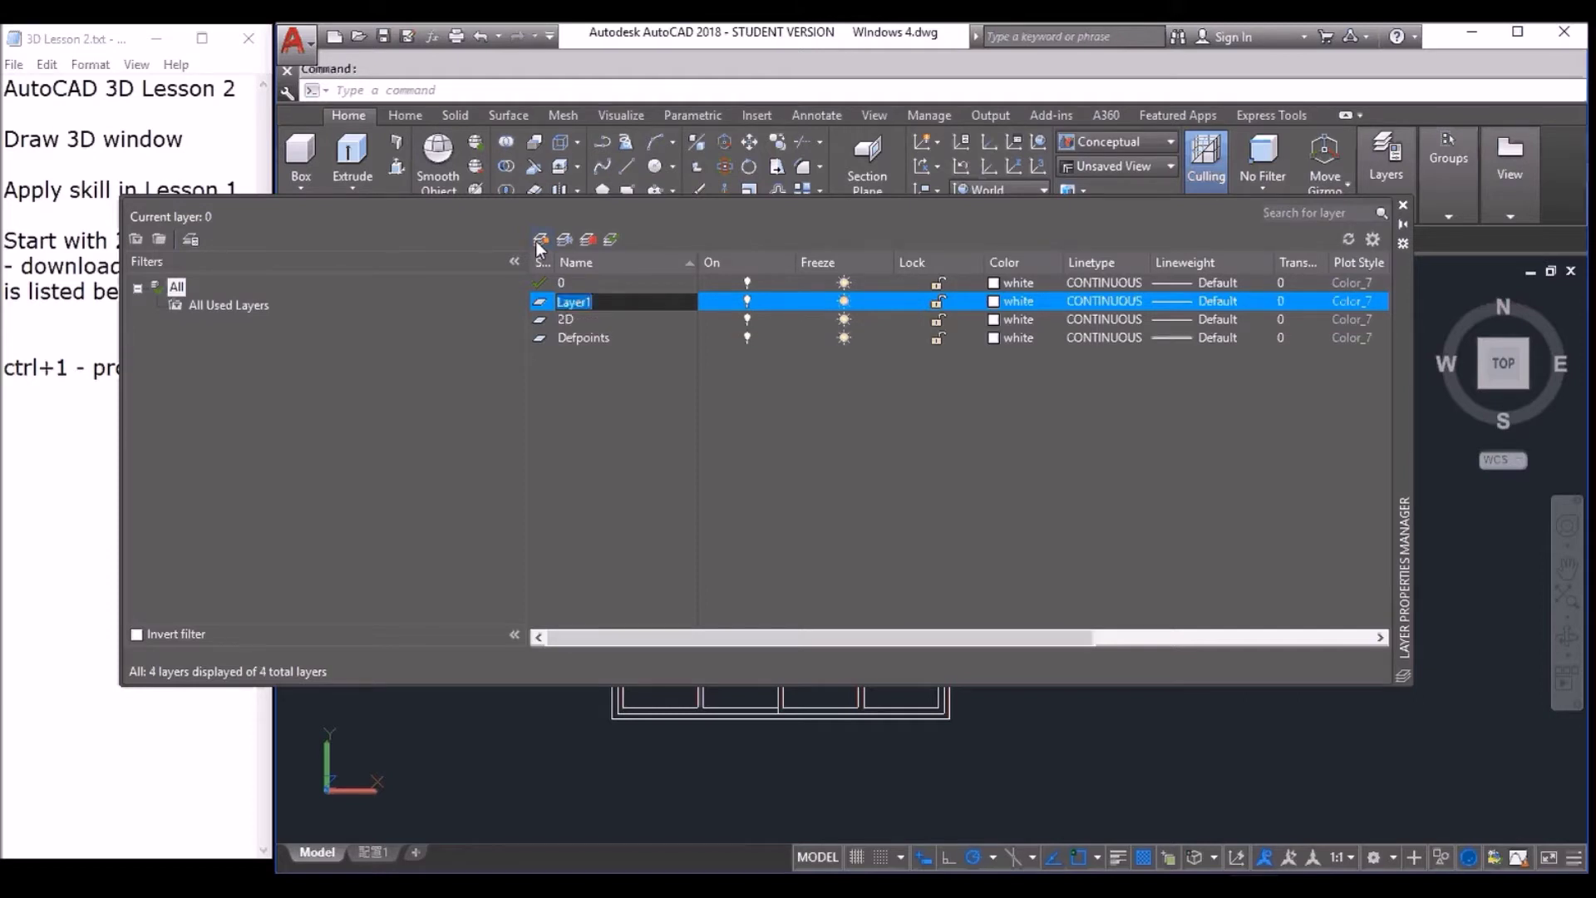
text(3D)
key(Return)
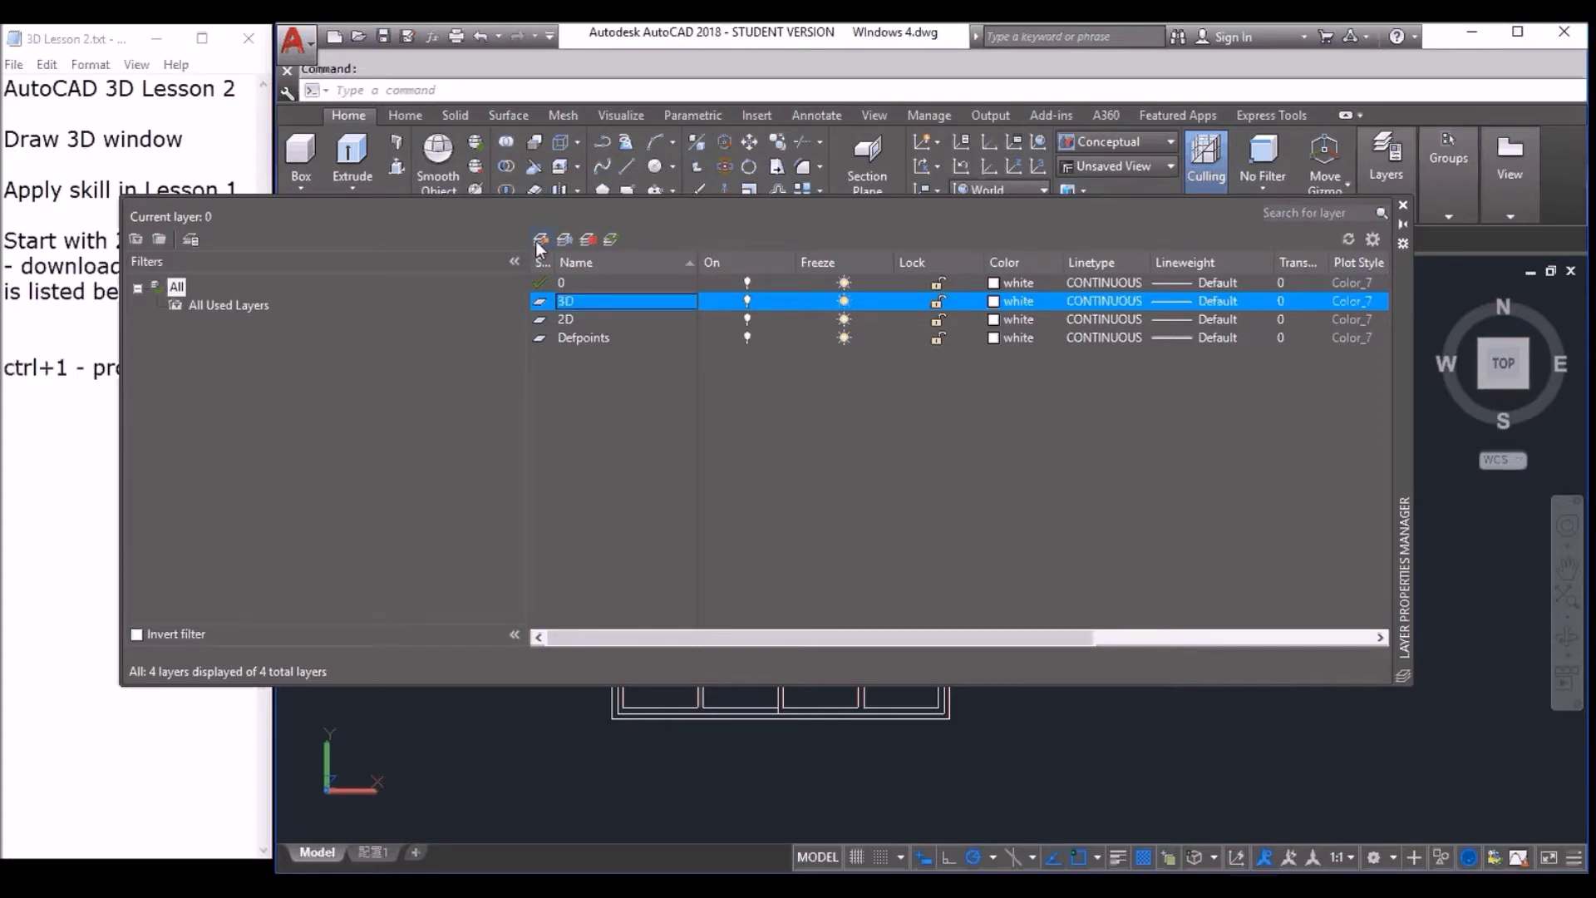
double_click(540, 302)
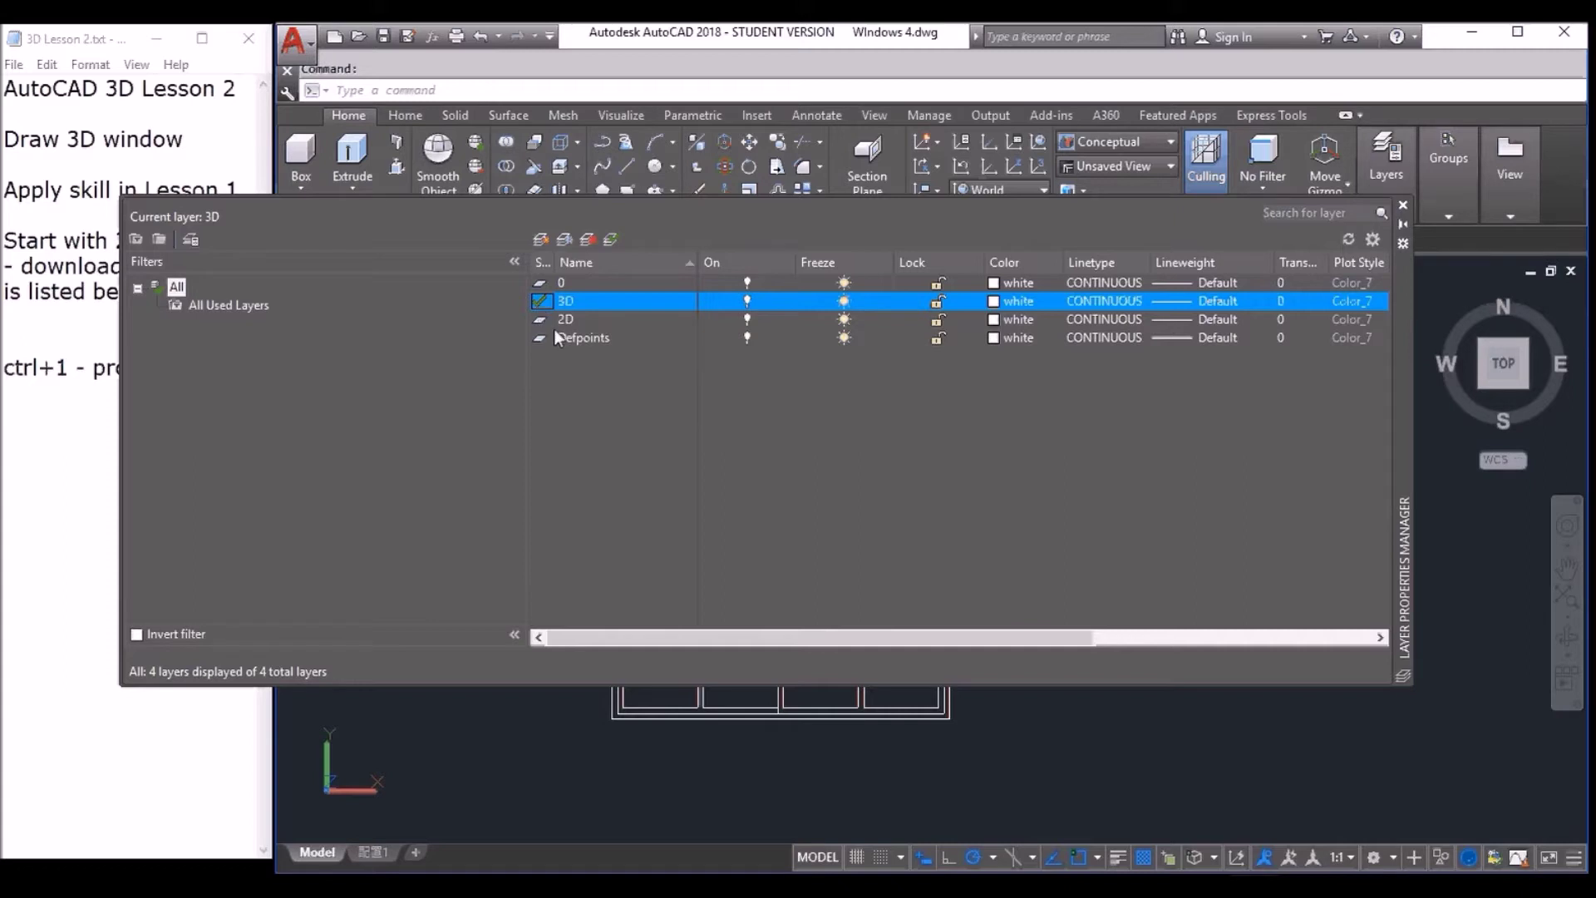
click(1403, 205)
Move the entire window drawing, including the plan view and its dimensions, onto the 2D layer.
click(492, 352)
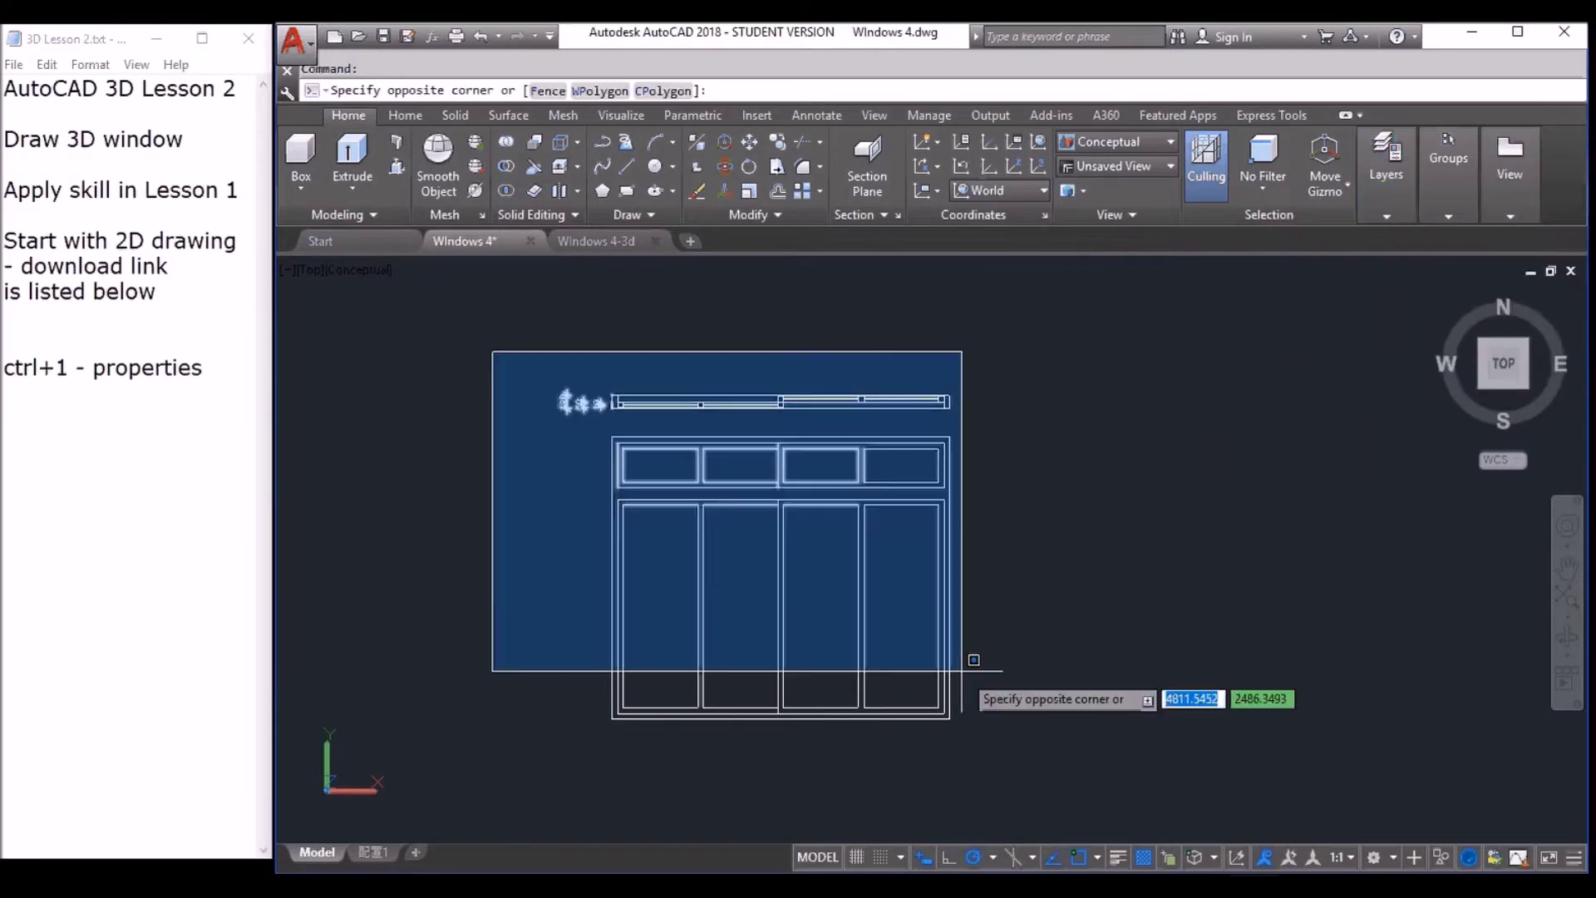
click(1075, 756)
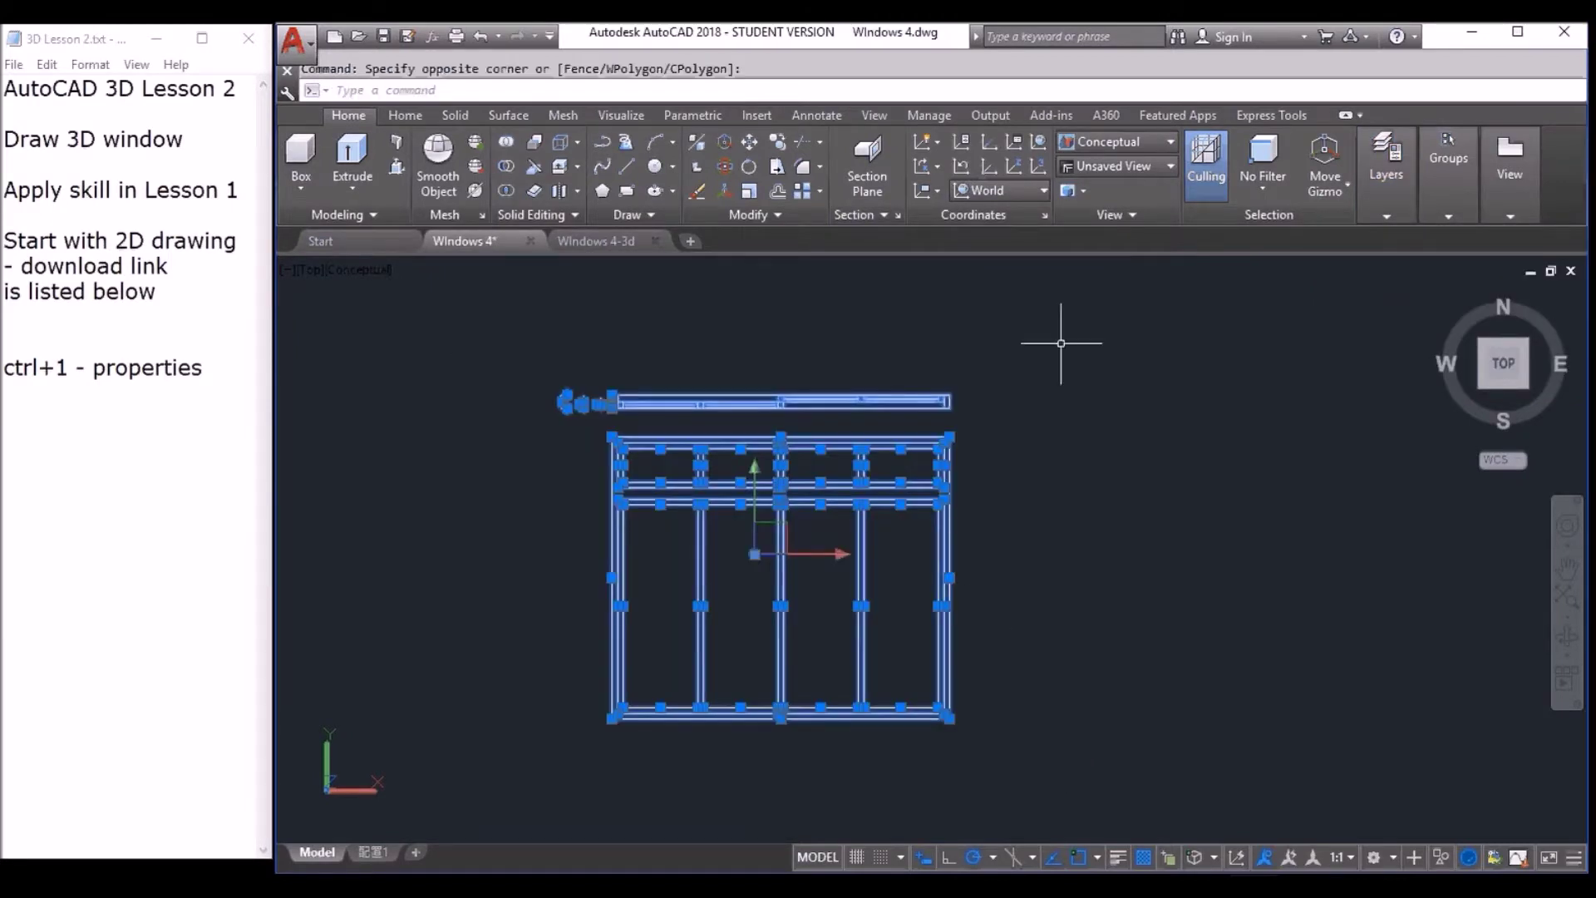
mouse_move(1448, 175)
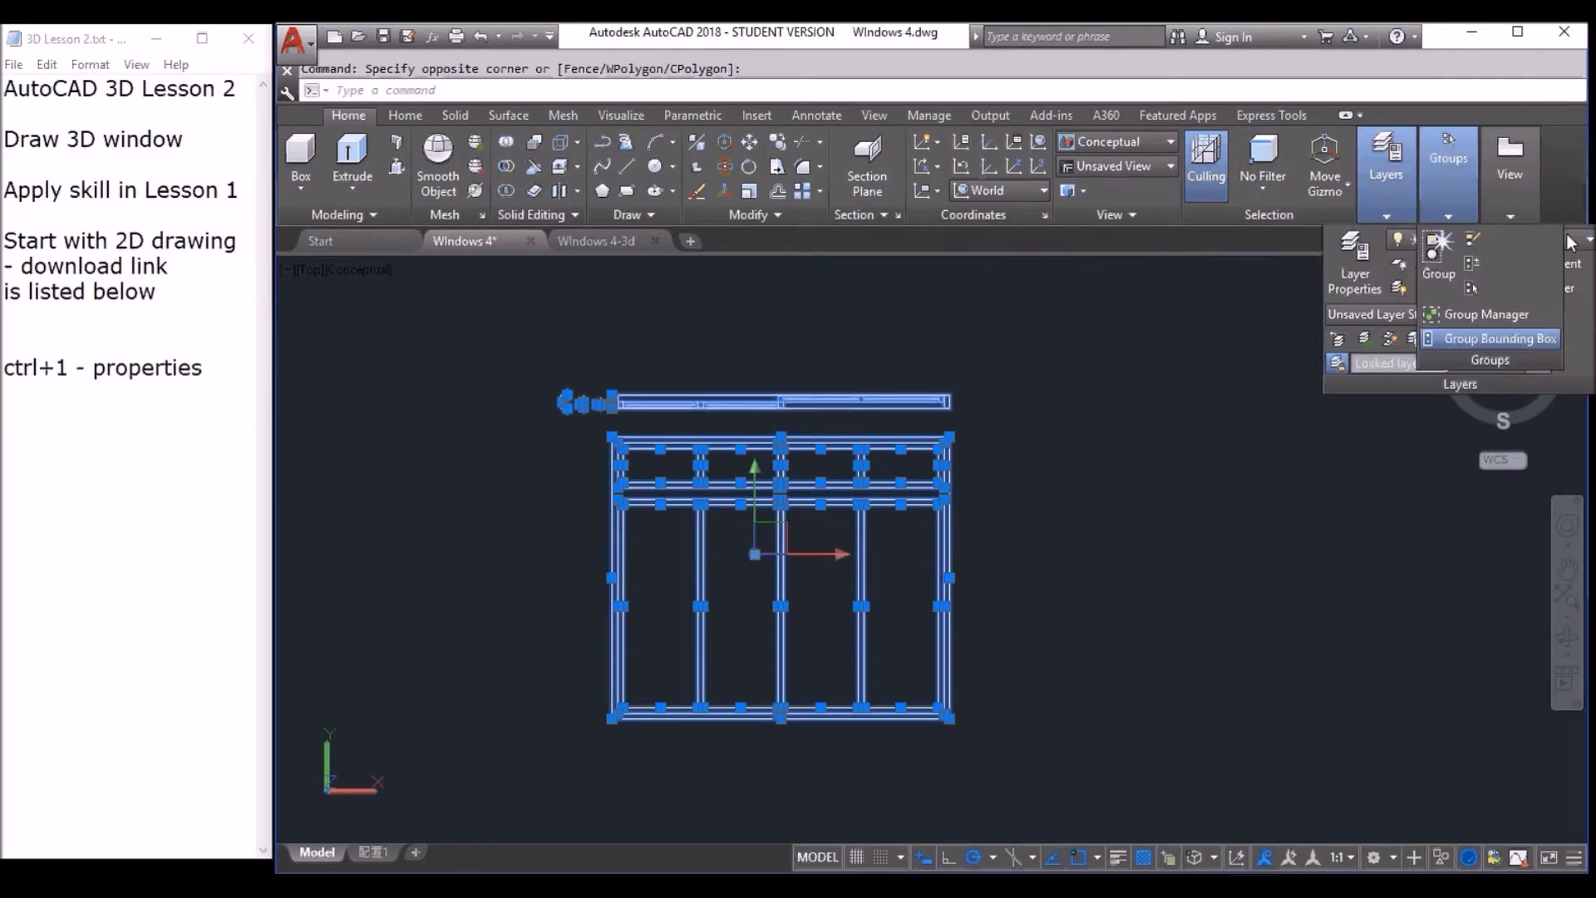
click(1496, 239)
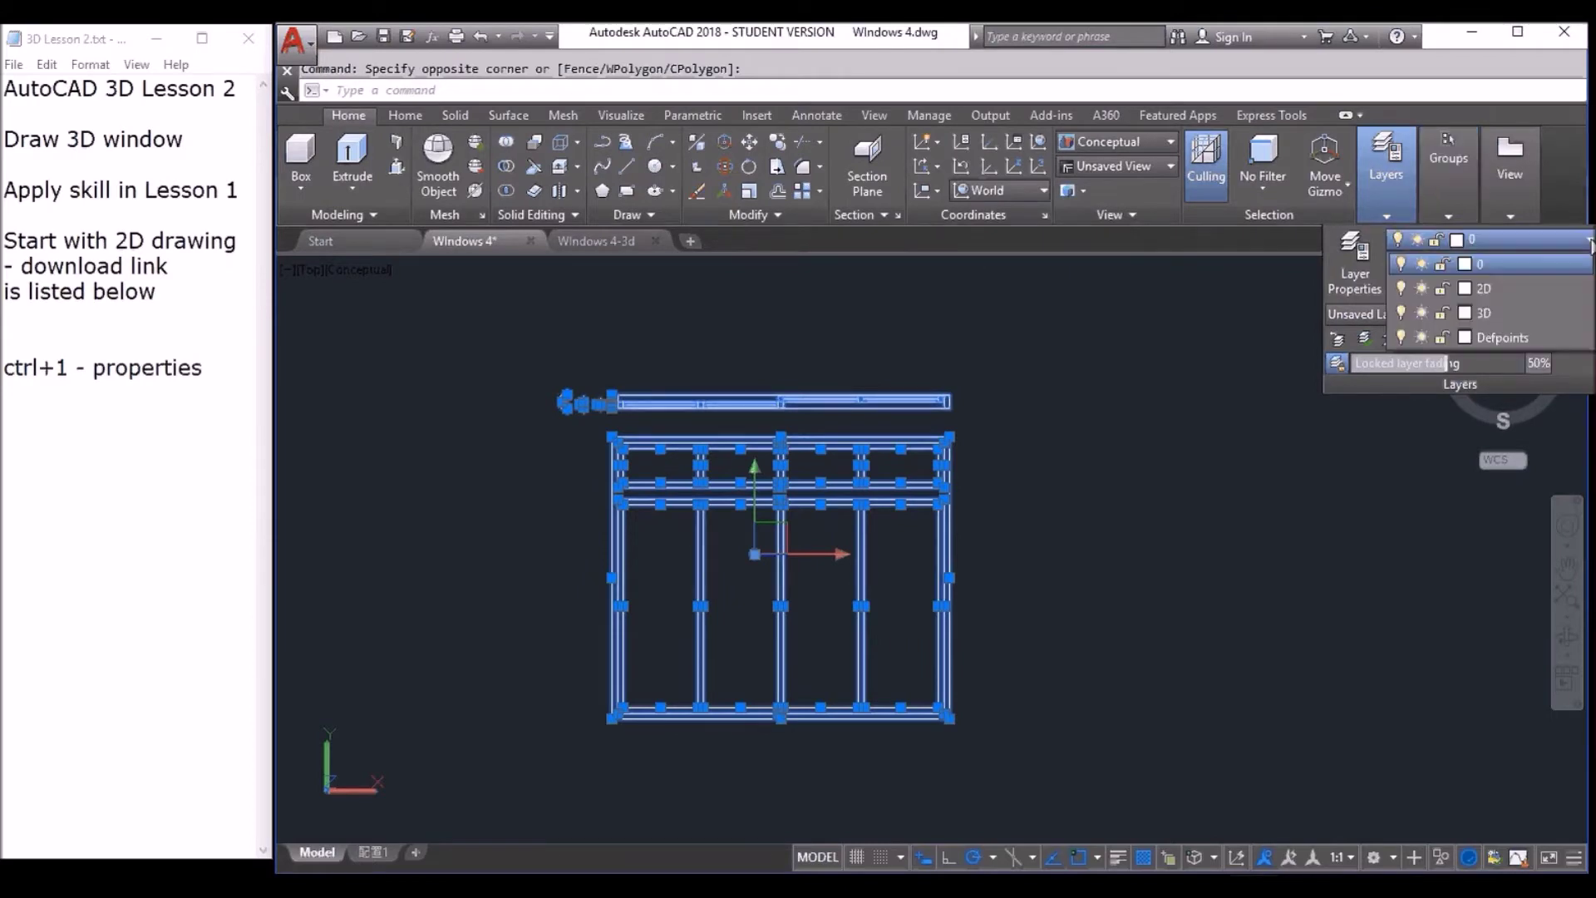
click(1509, 293)
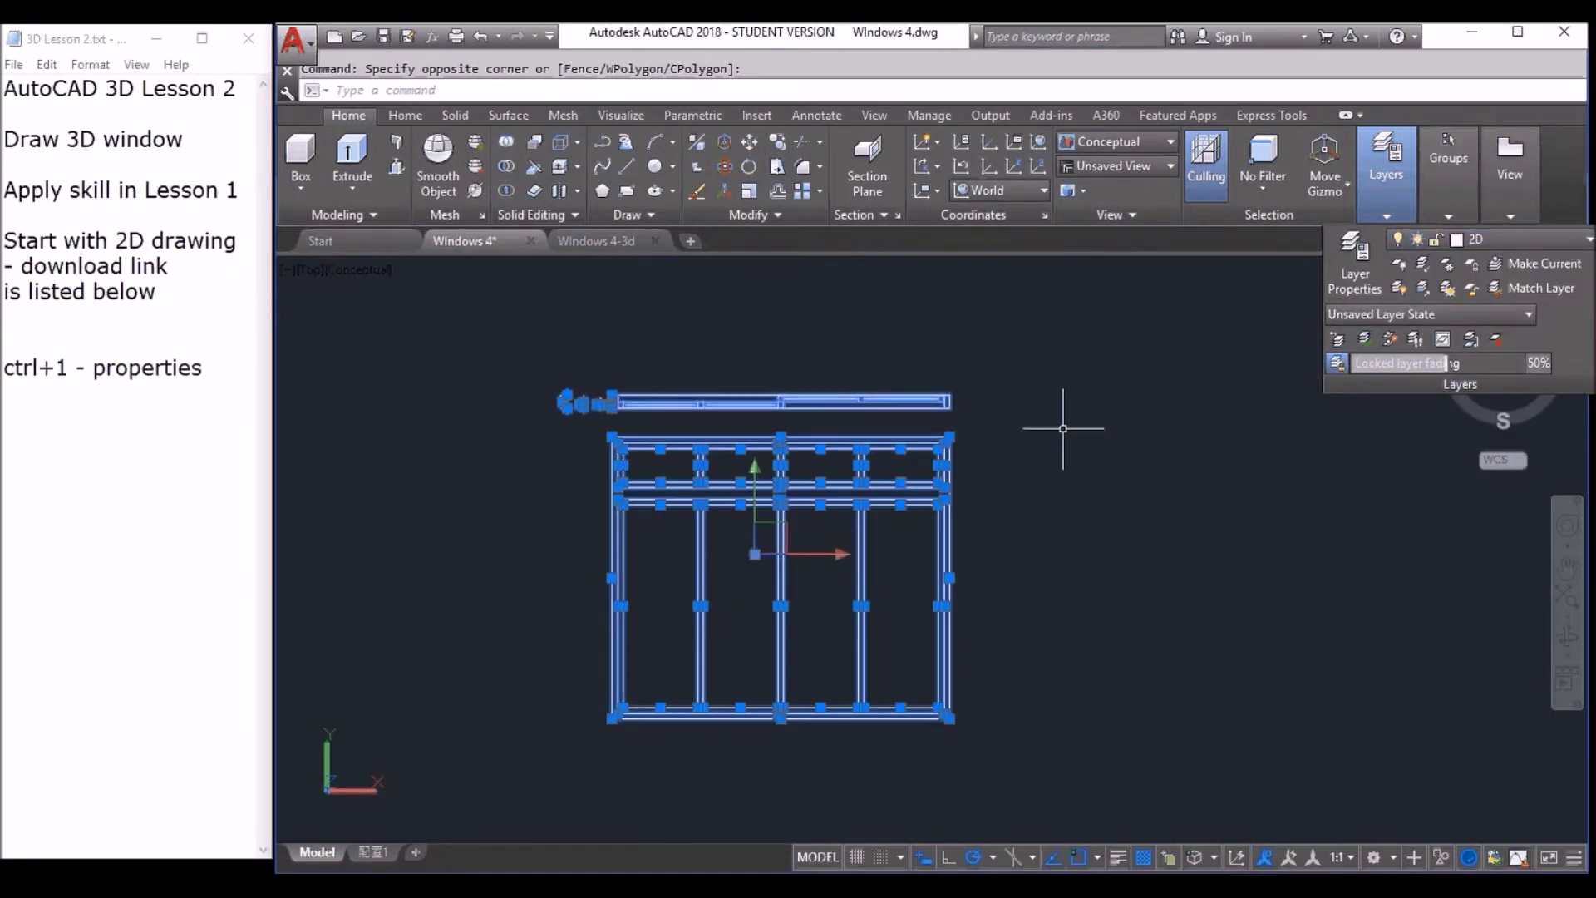
key(Escape)
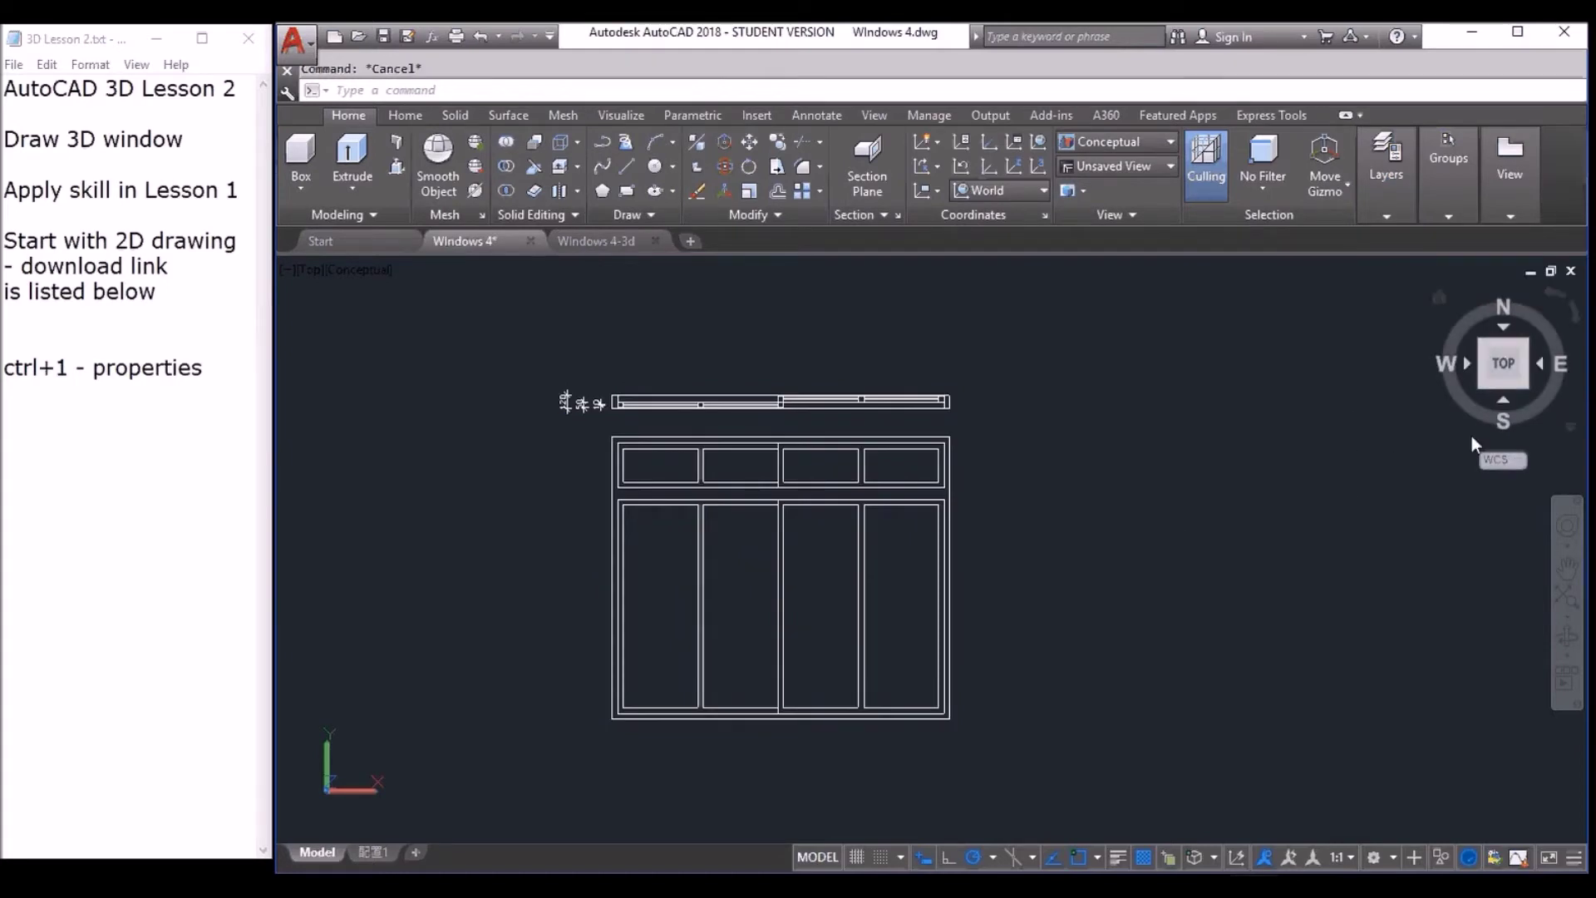
Presspull the rightmost glass pane in the window elevation's upper row to a height of 10.
click(1481, 384)
scroll(910, 509, up, 5)
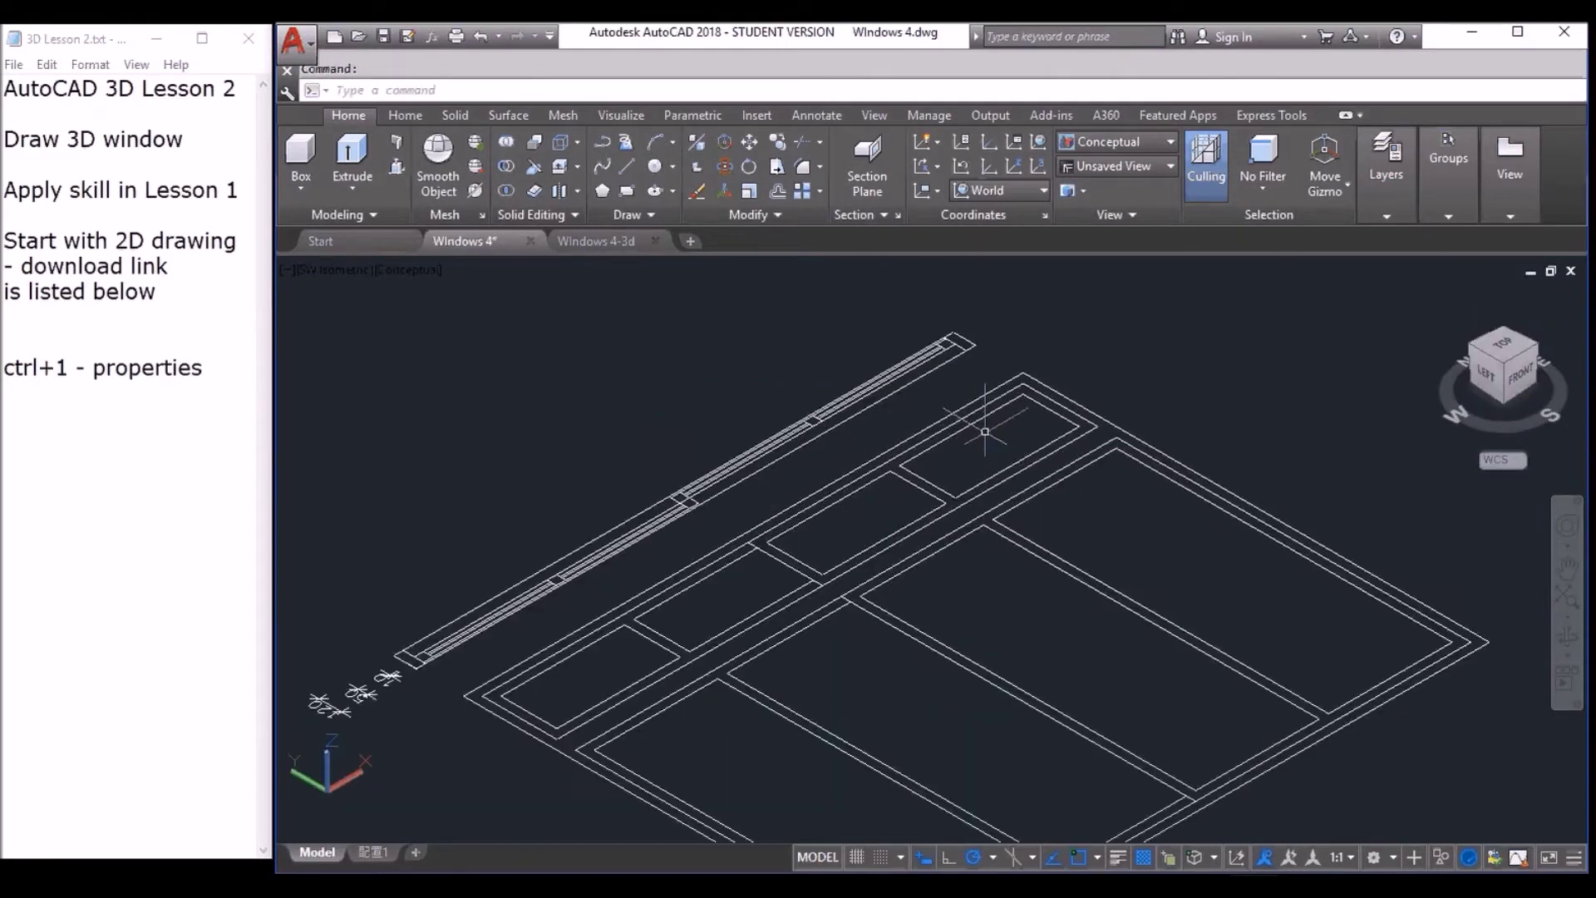
middle_drag(1027, 442, 932, 447)
key(Escape)
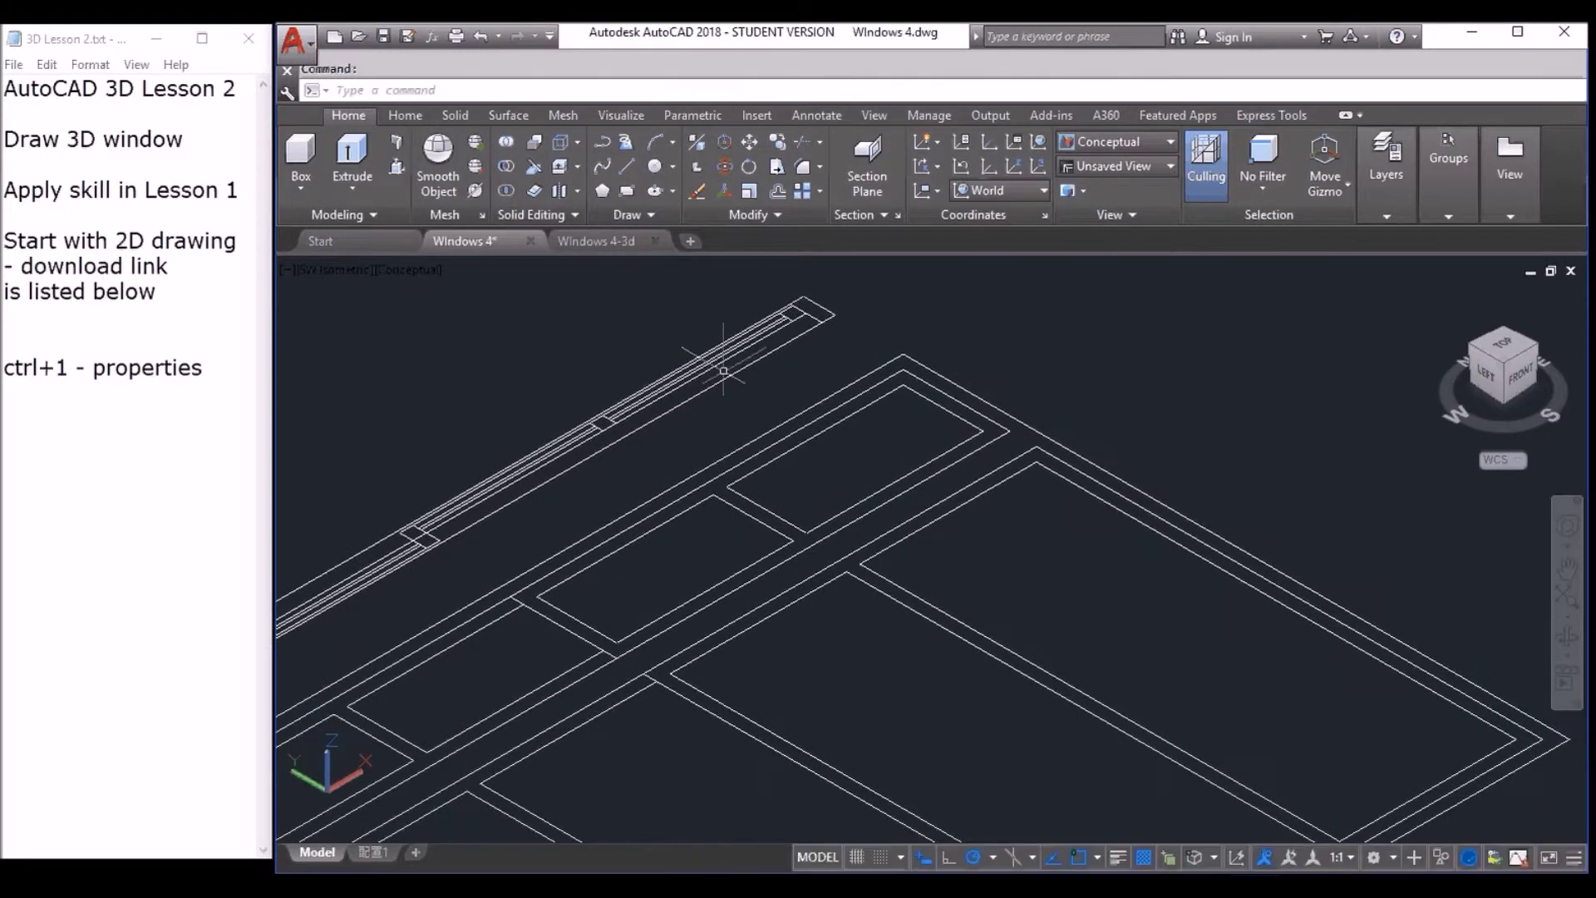
click(396, 169)
click(860, 459)
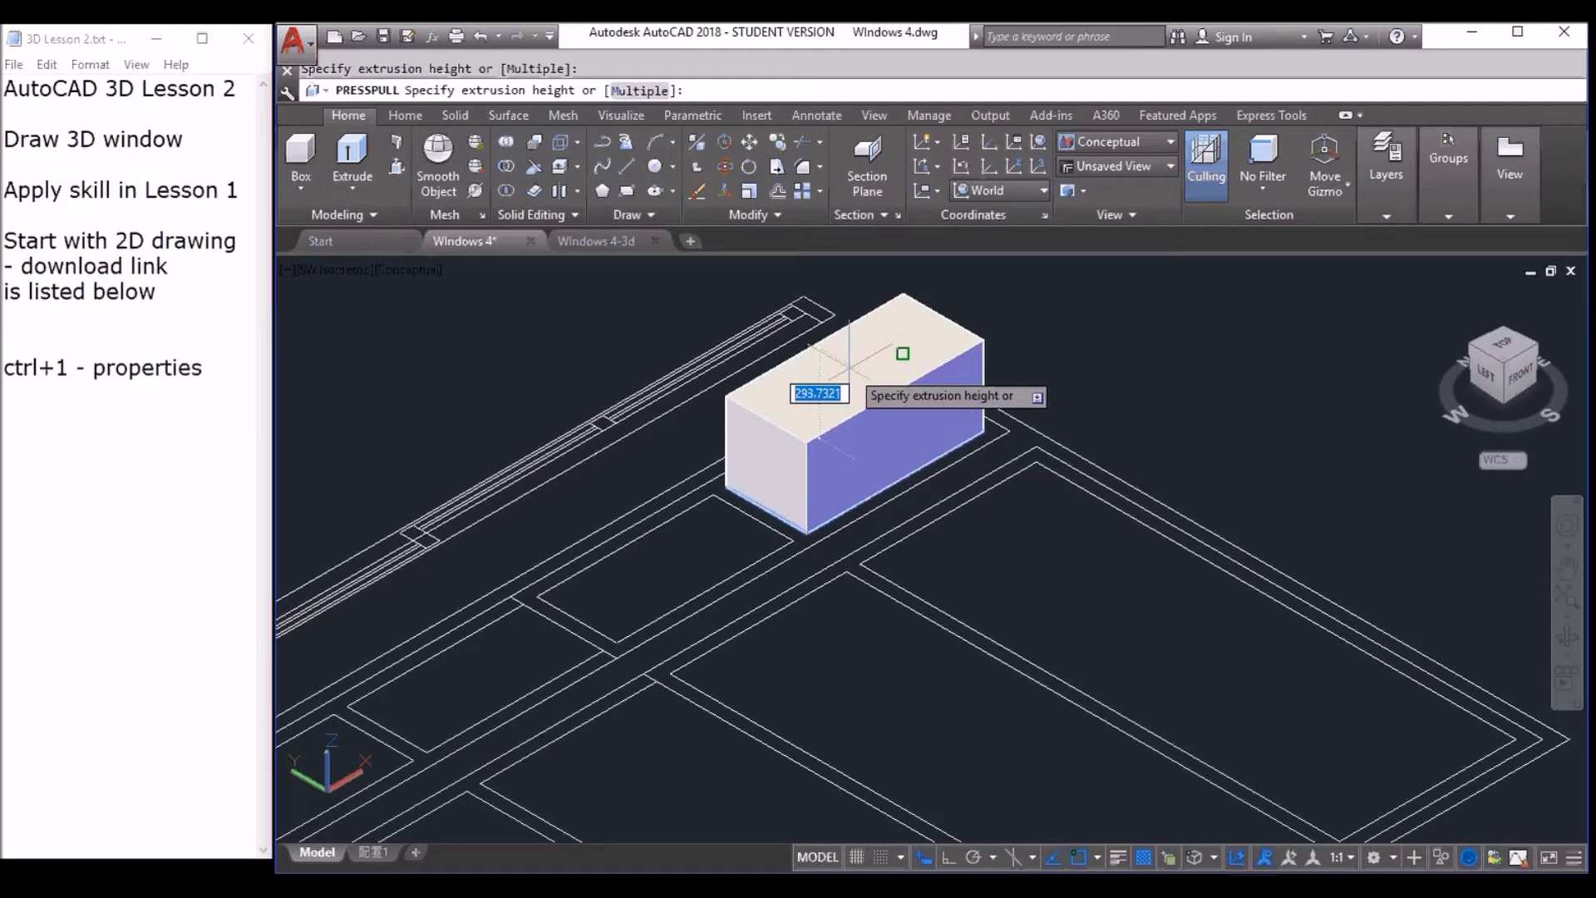
text(10)
key(Return)
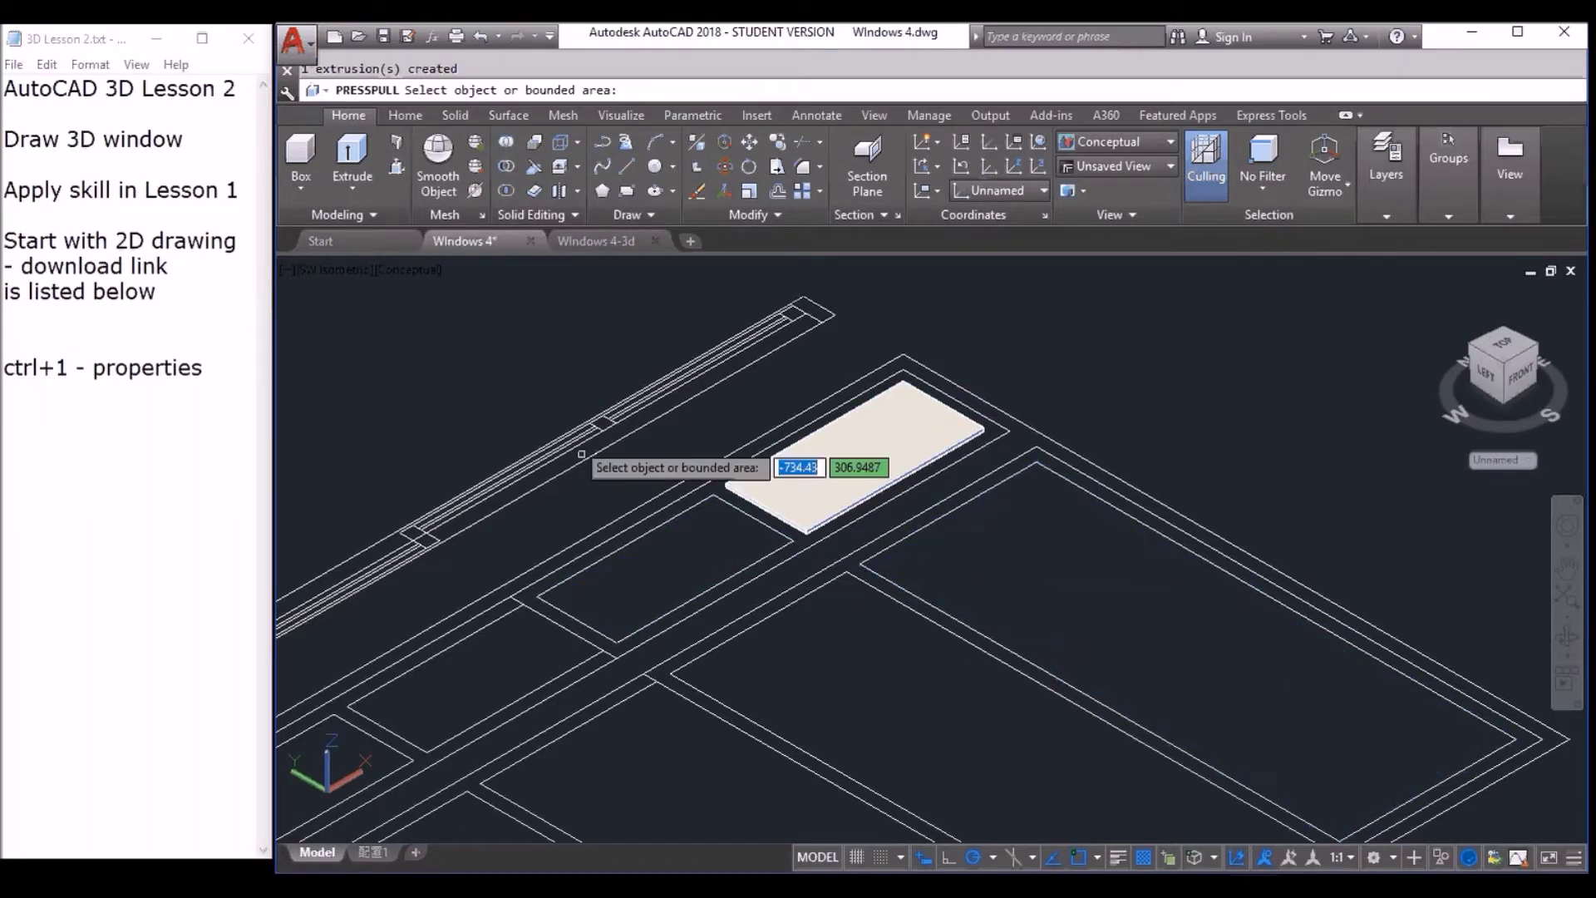
Presspull the adjacent upper pane and the two right-hand lower panes together to a height of 10, using the Multiple option.
click(699, 545)
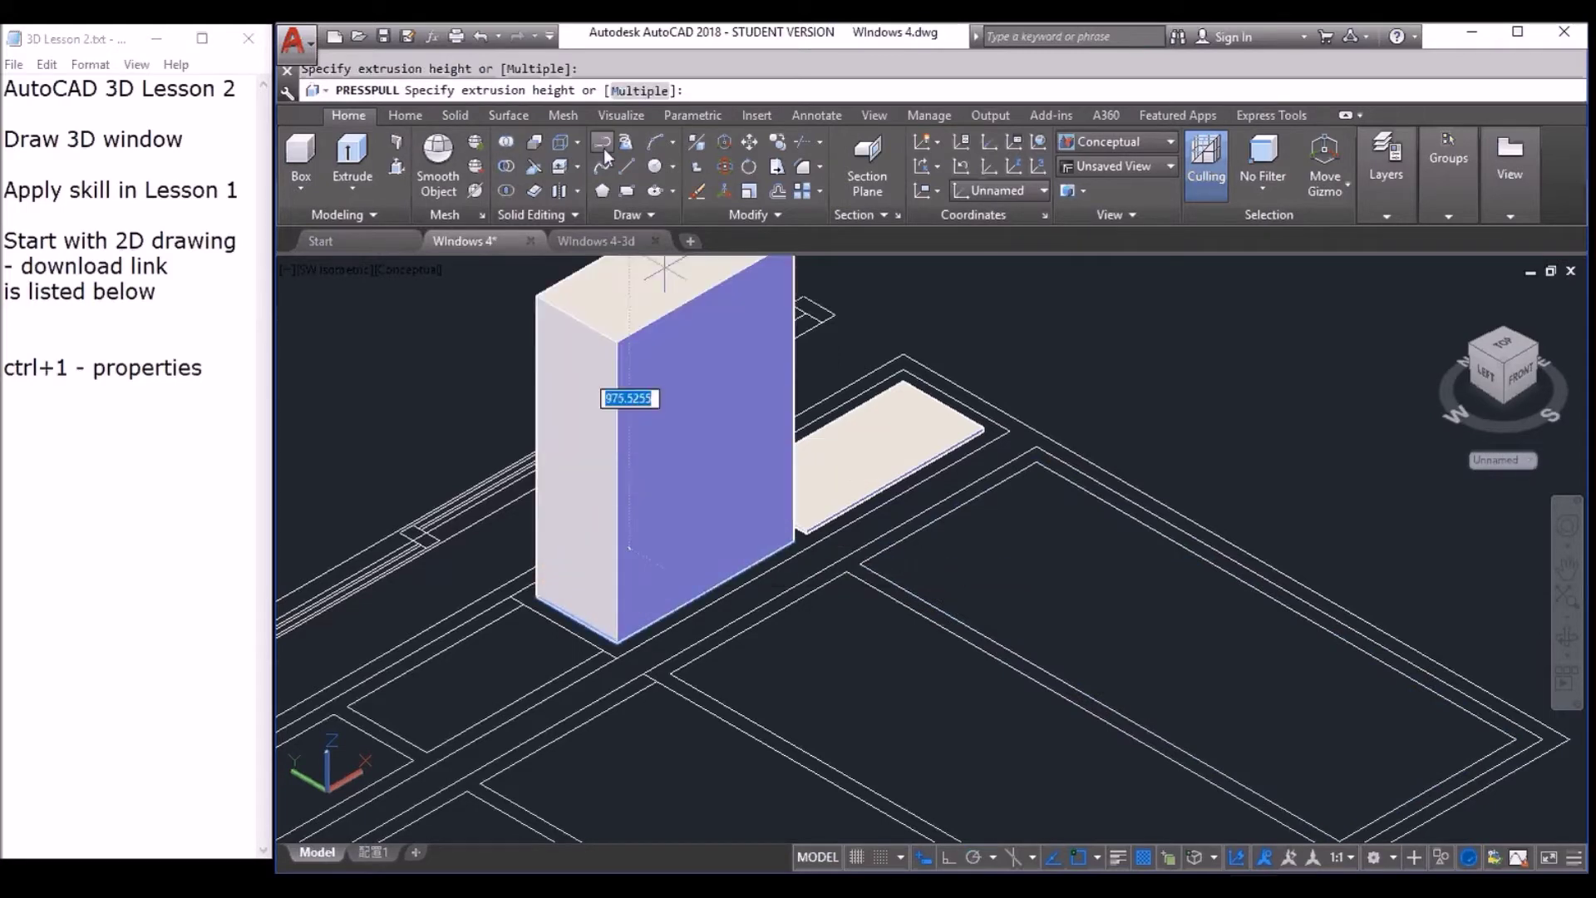
click(627, 91)
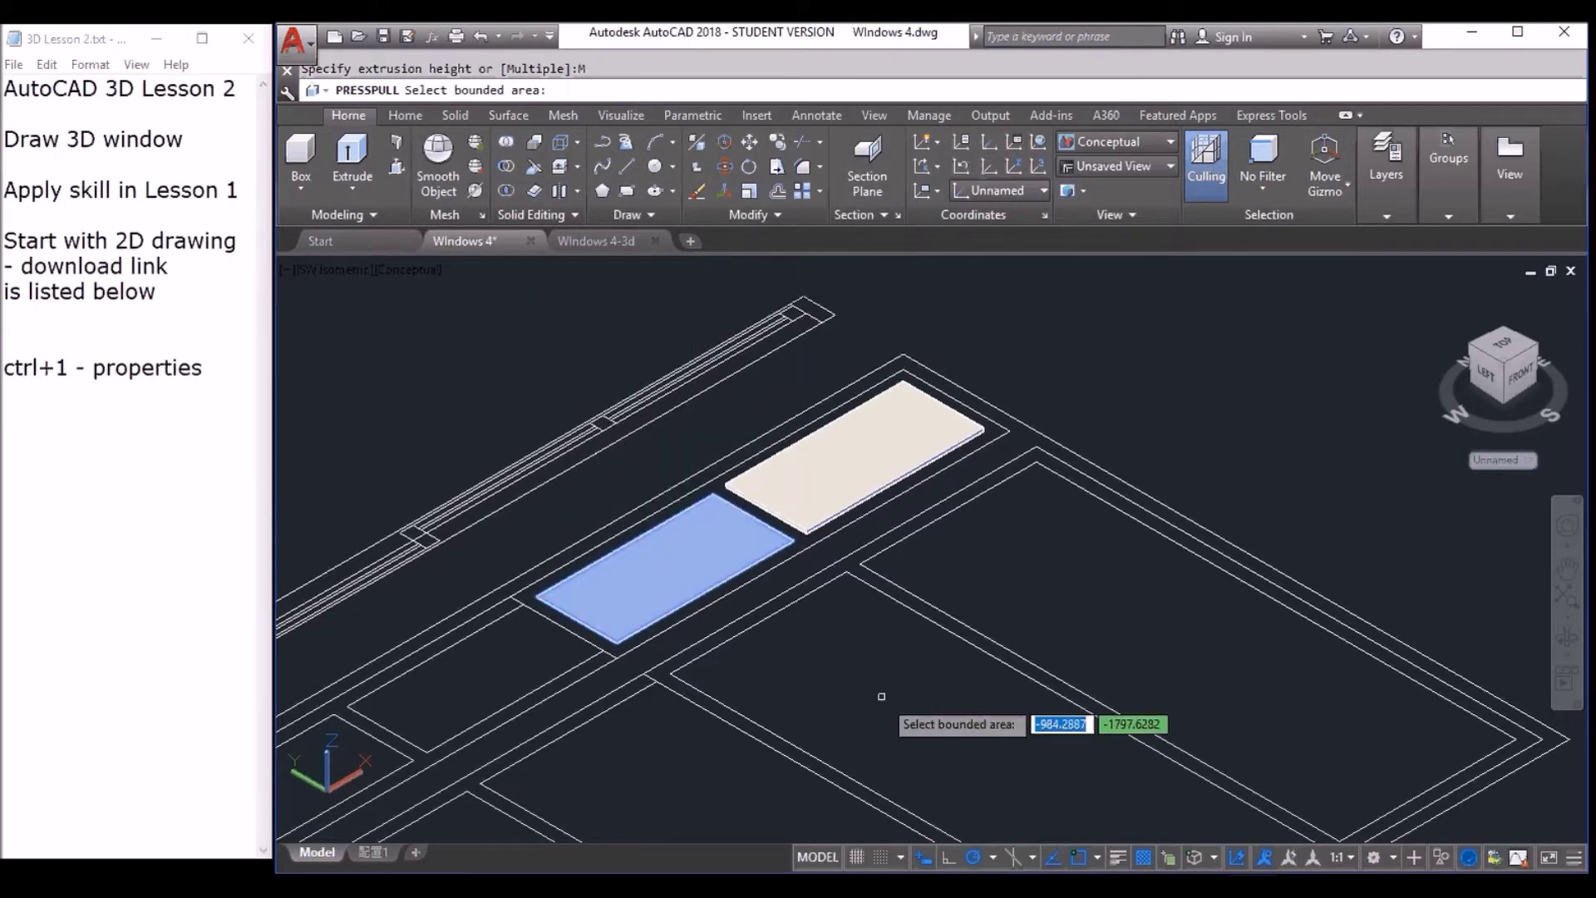
scroll(873, 686, down, 2)
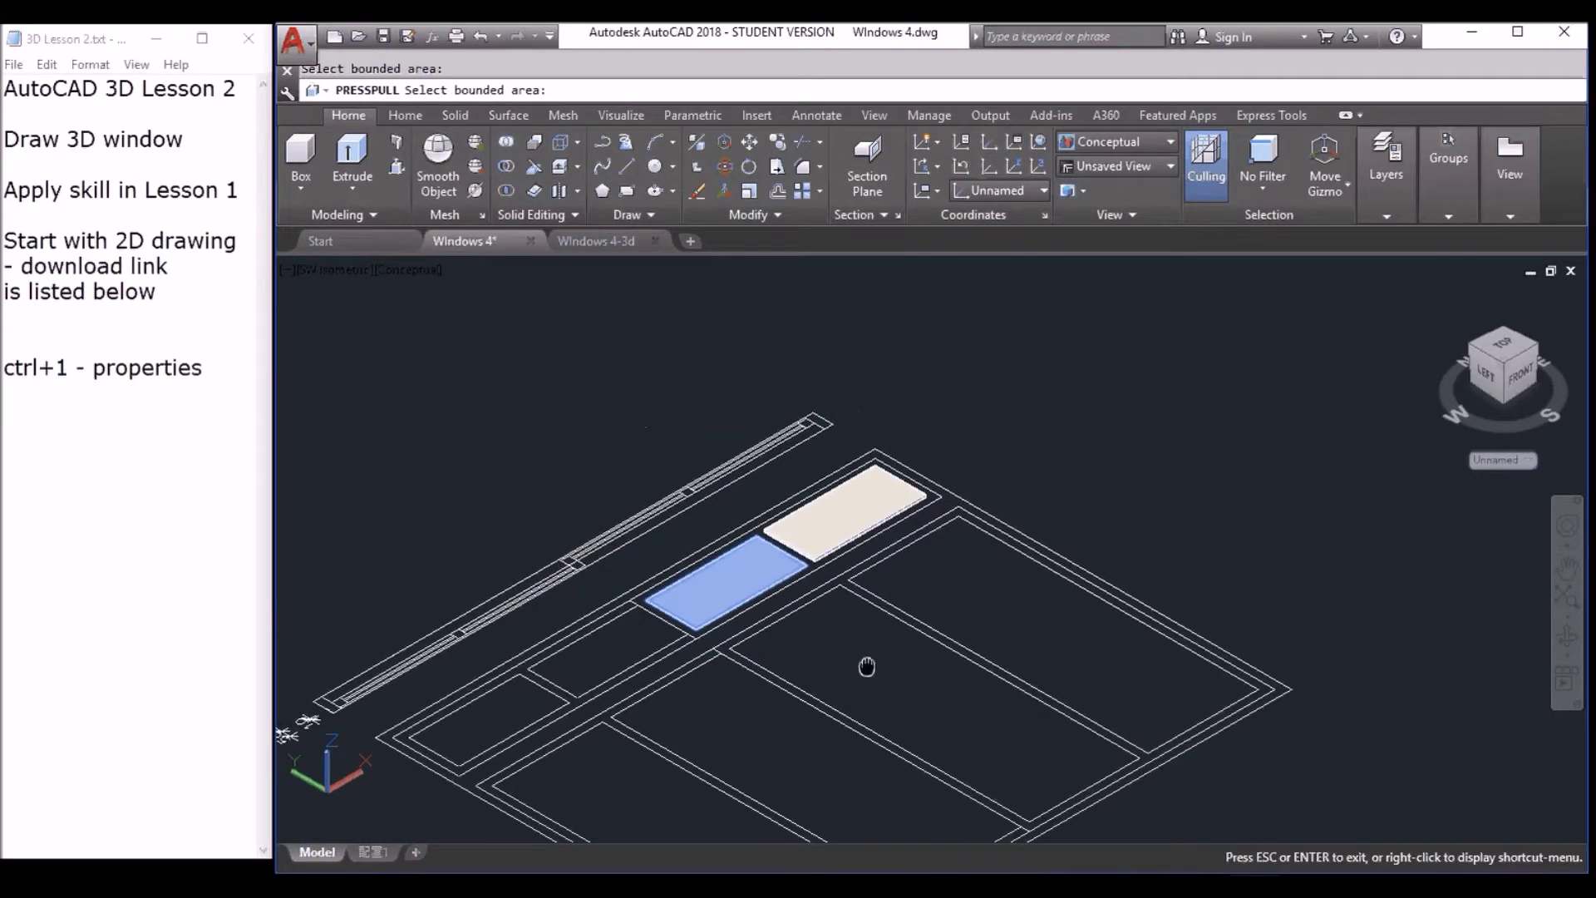
scroll(865, 662, up, 1)
click(946, 549)
click(853, 617)
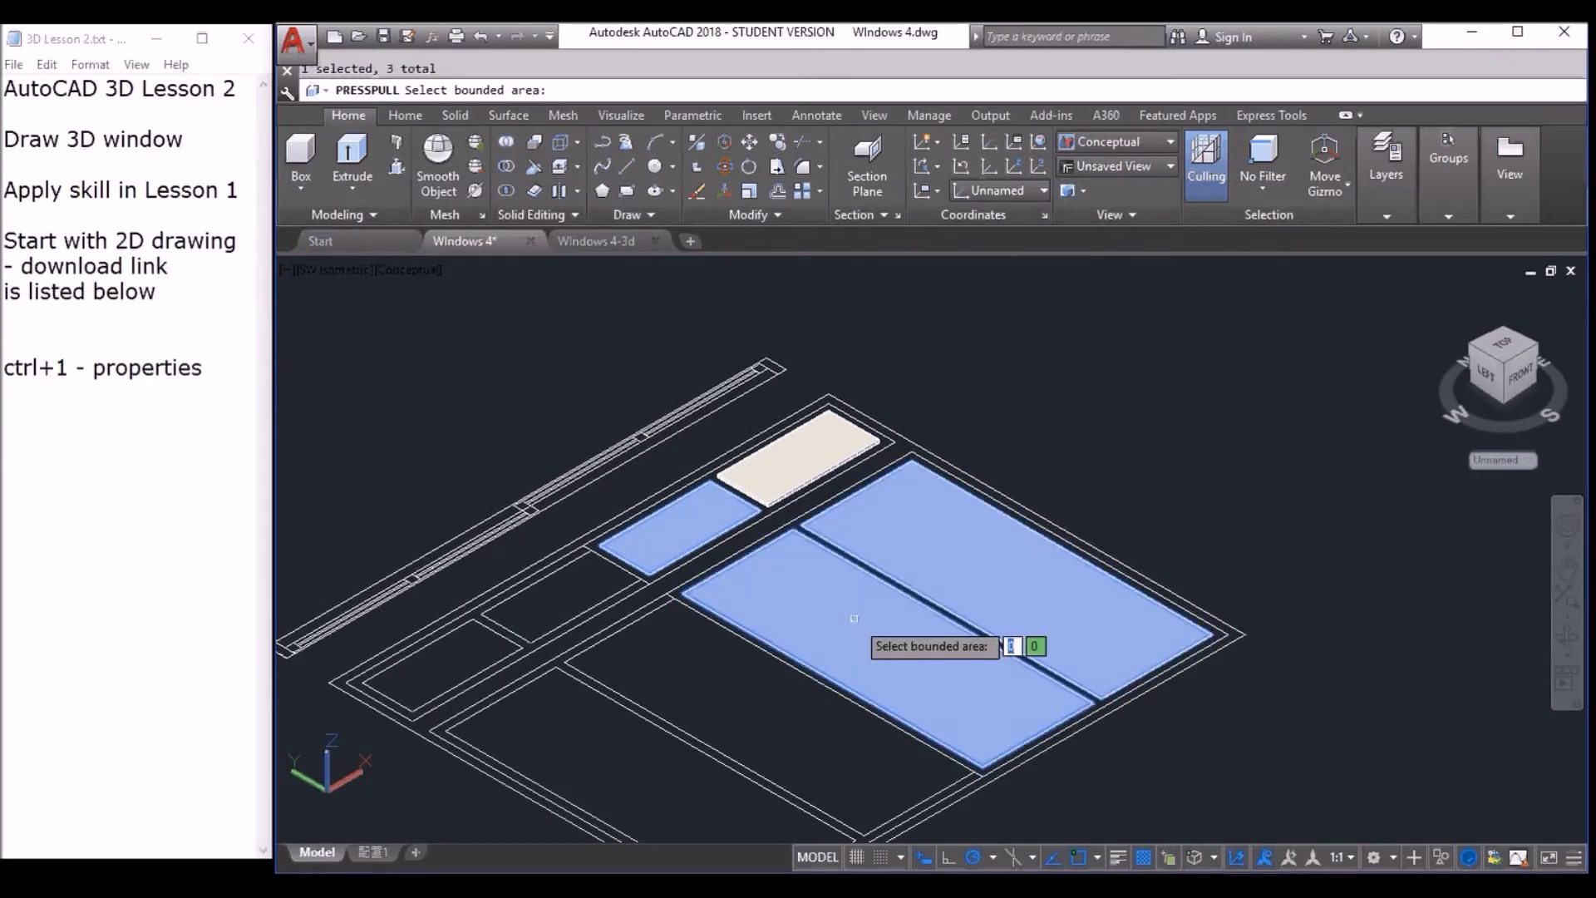
key(Return)
text(10)
key(Return)
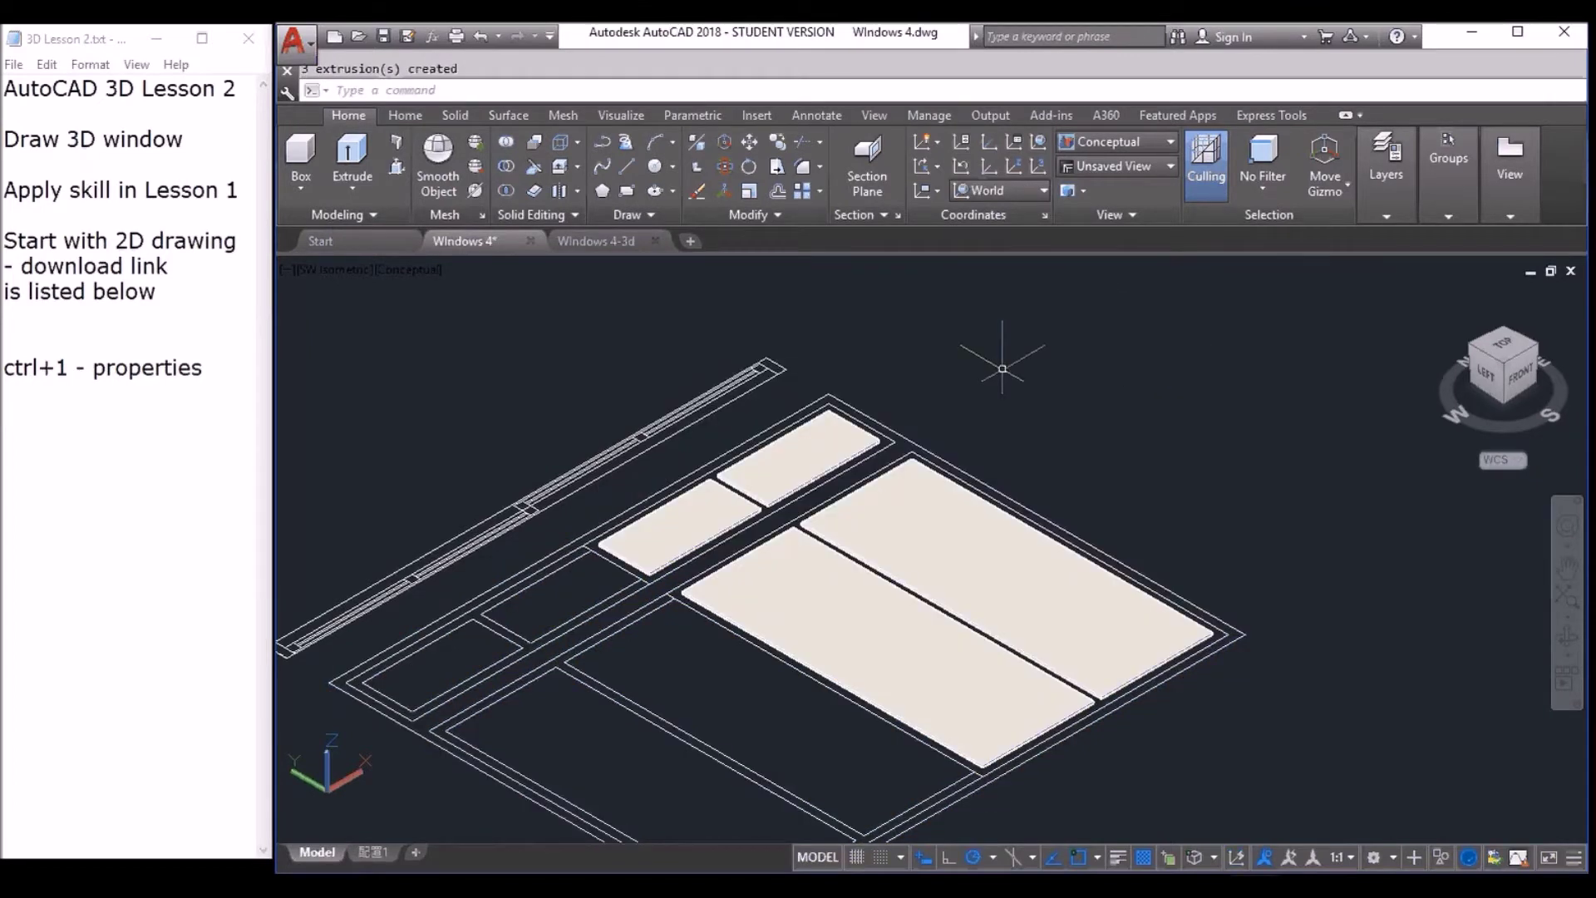
Presspull the sash frame area around the two upper glass panes to a height of 50.
scroll(599, 574, up, 2)
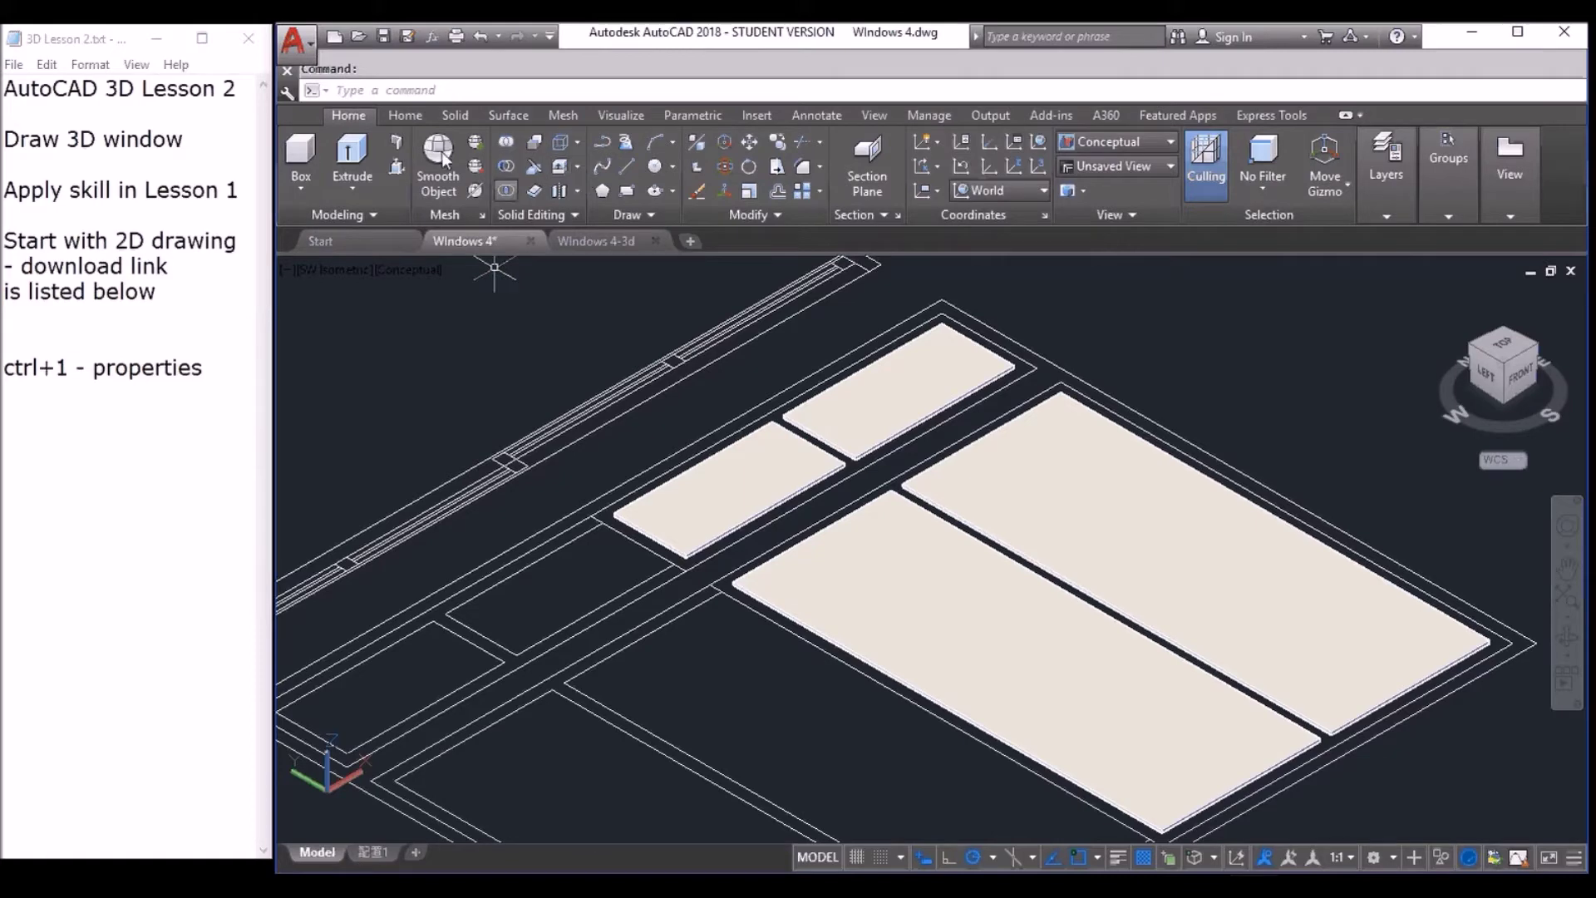
click(398, 163)
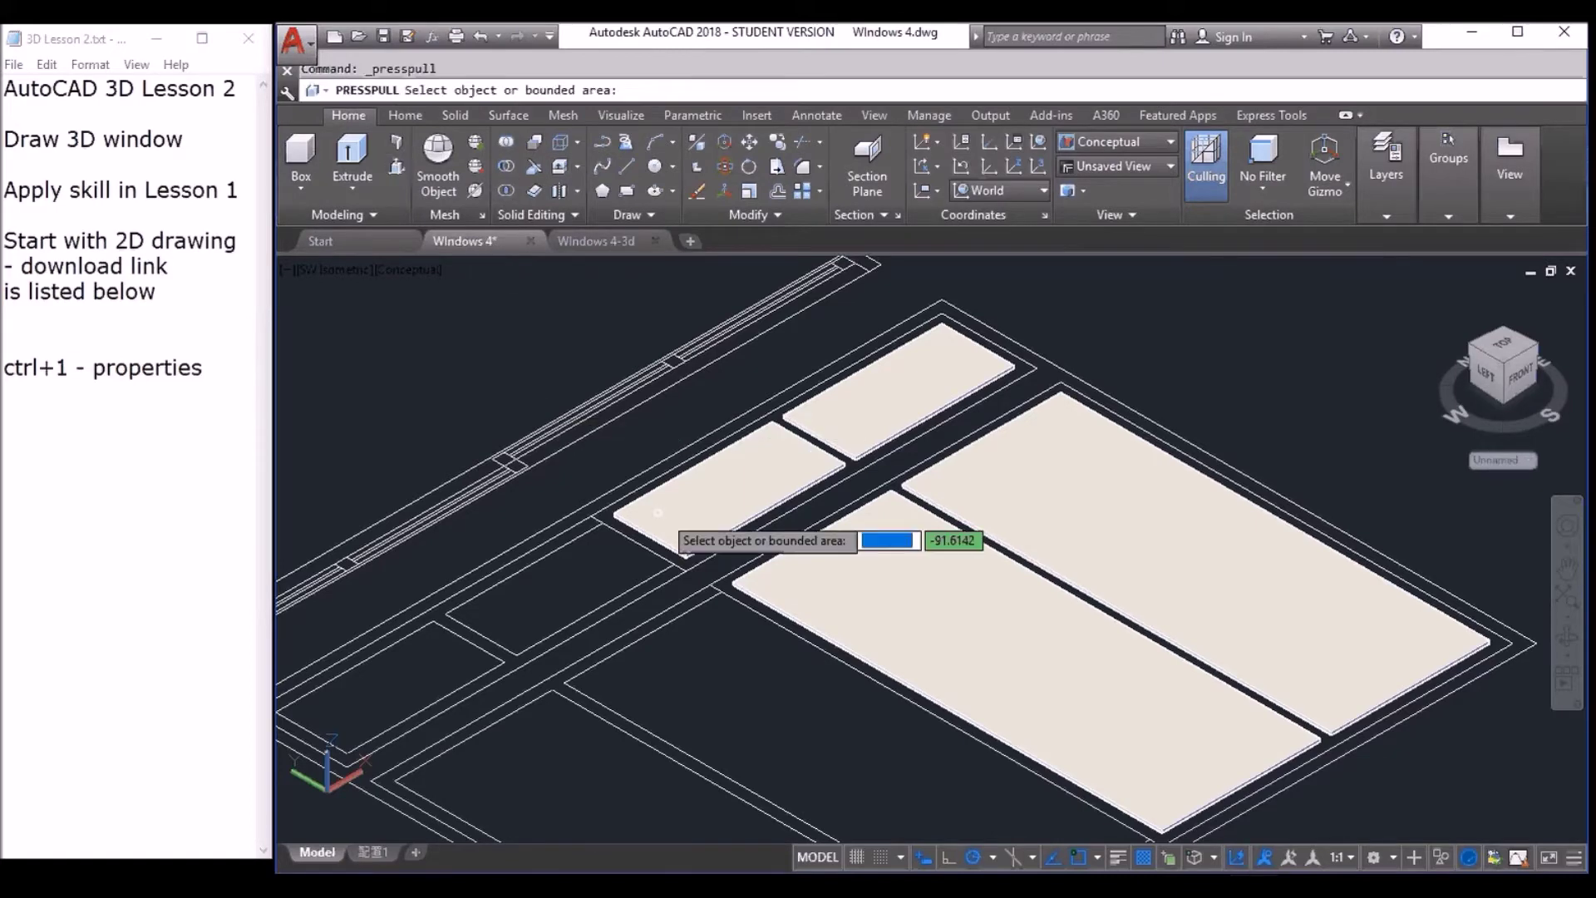
scroll(673, 524, up, 2)
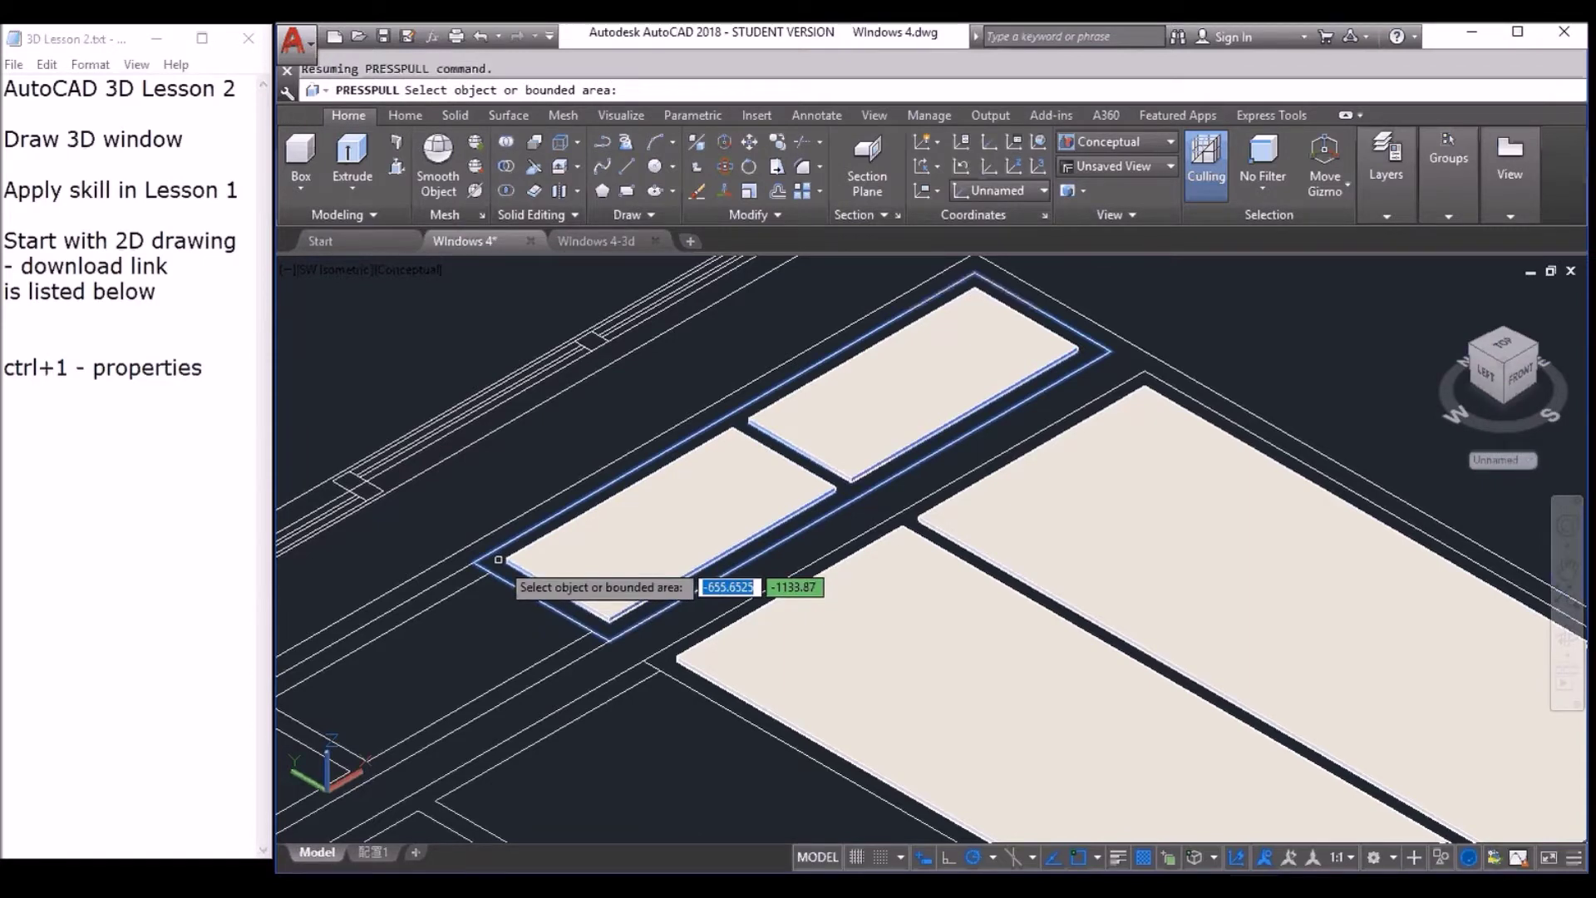
click(499, 560)
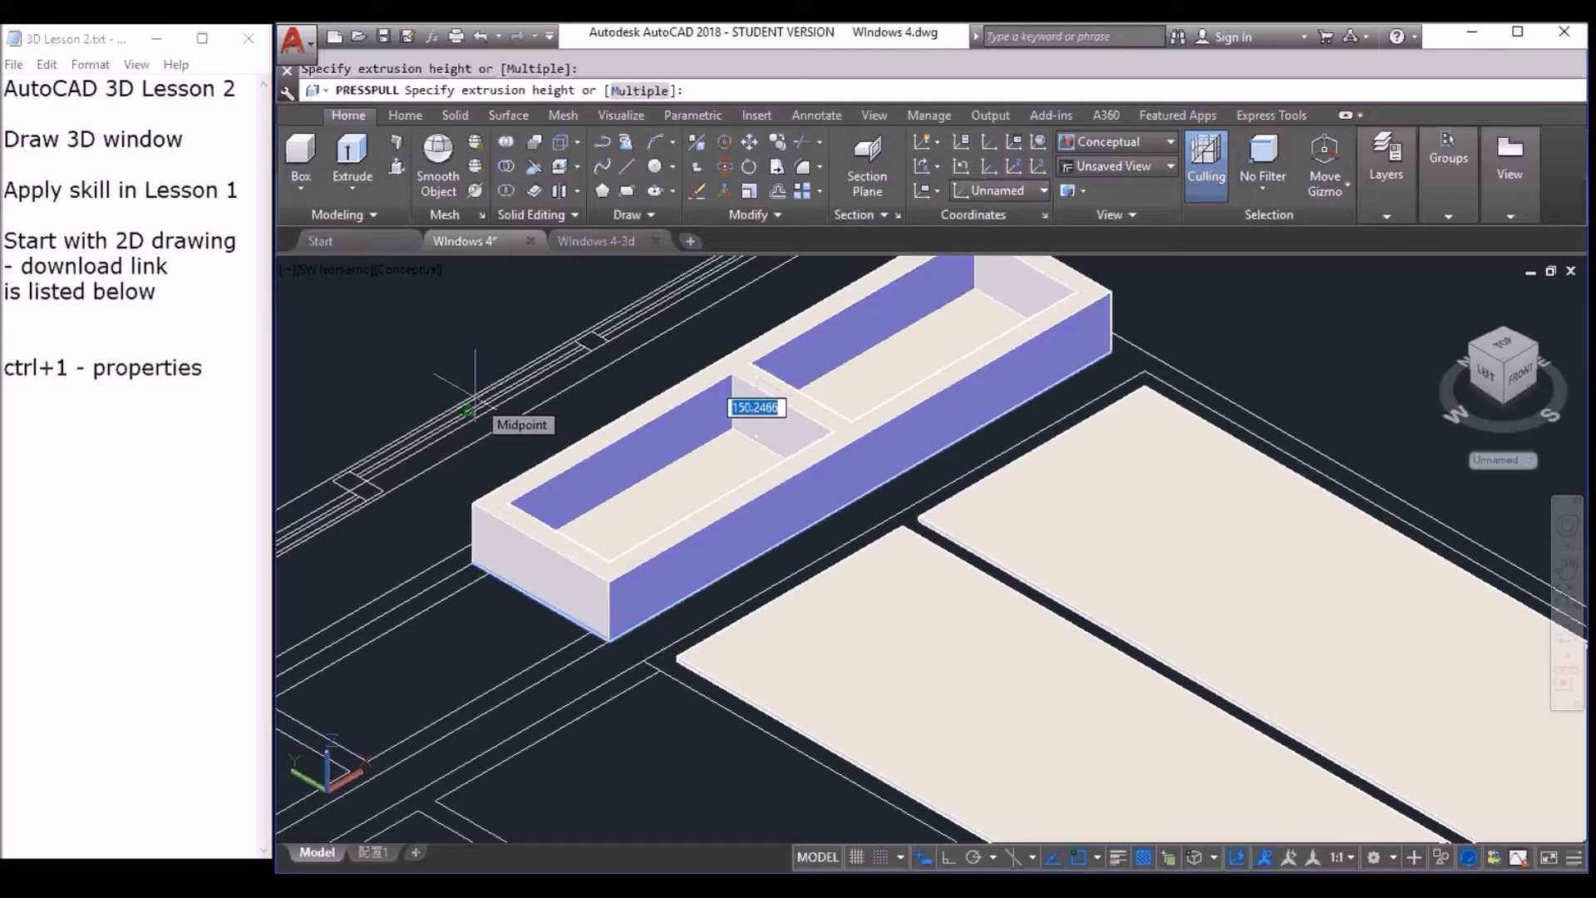
text(50)
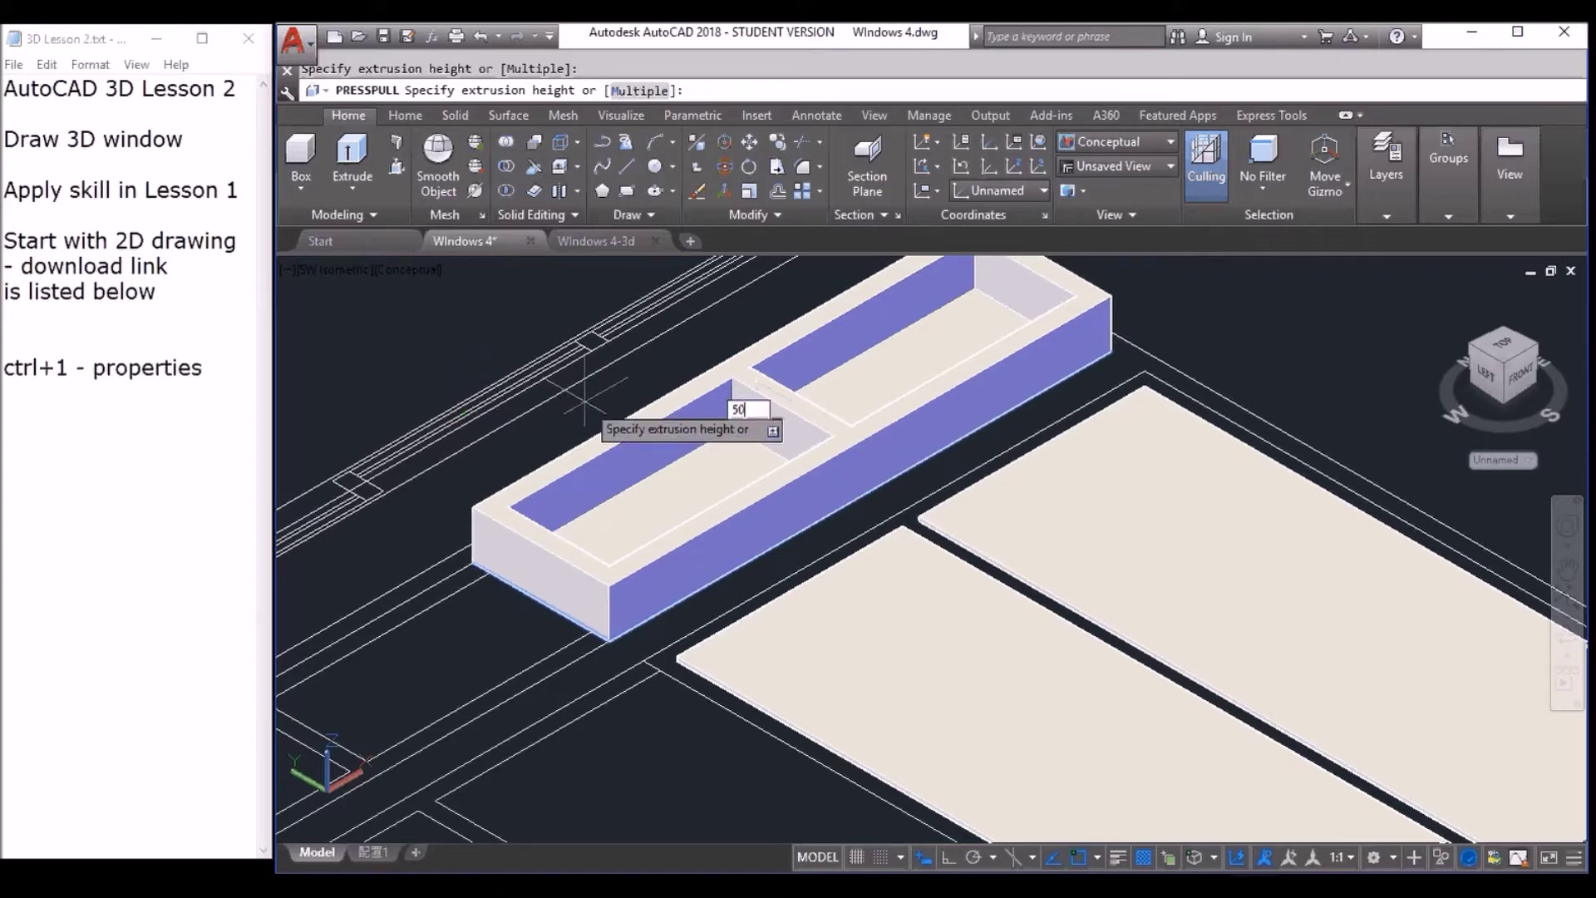
key(Return)
Presspull the sash frame area around the two lower glass panes to a height of 50.
middle_drag(690, 526, 534, 435)
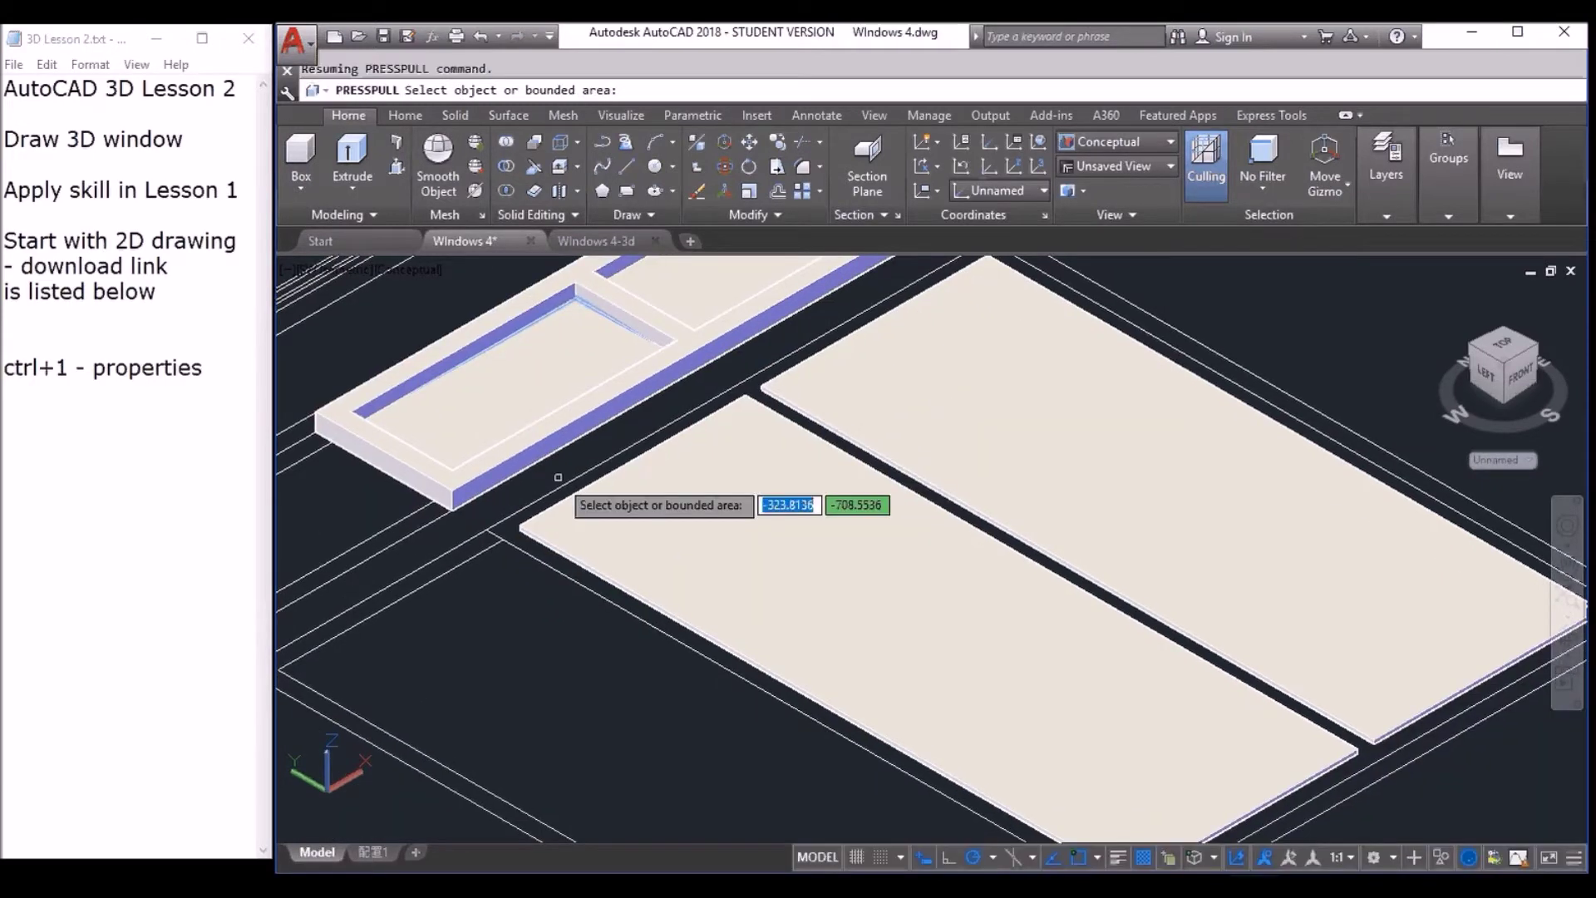
scroll(548, 574, down, 3)
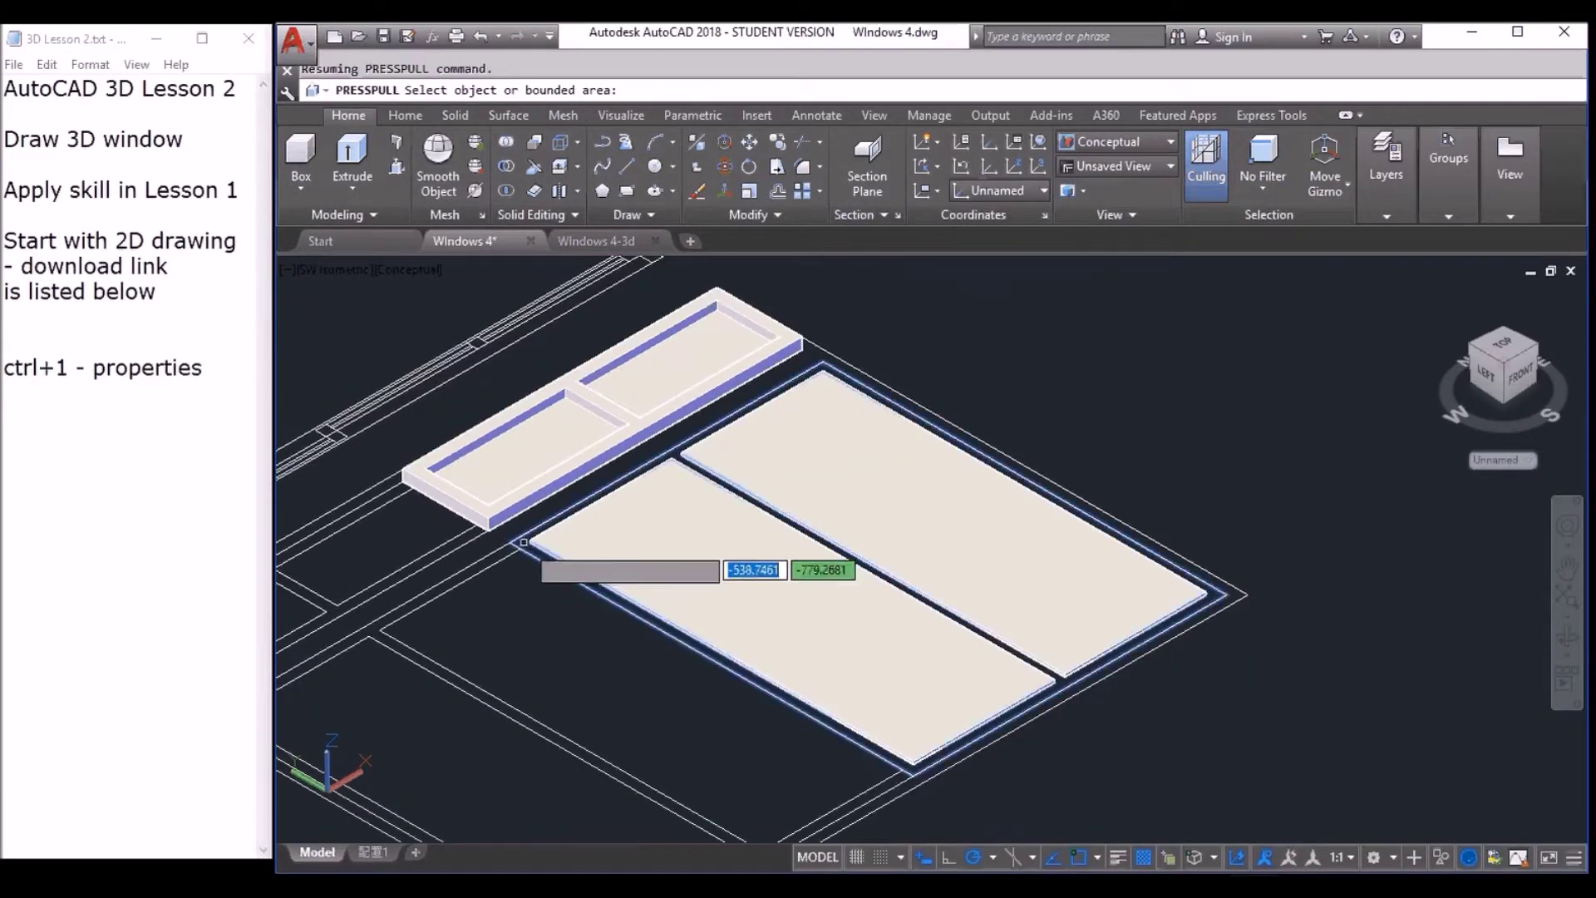
click(524, 542)
text(50)
key(Return)
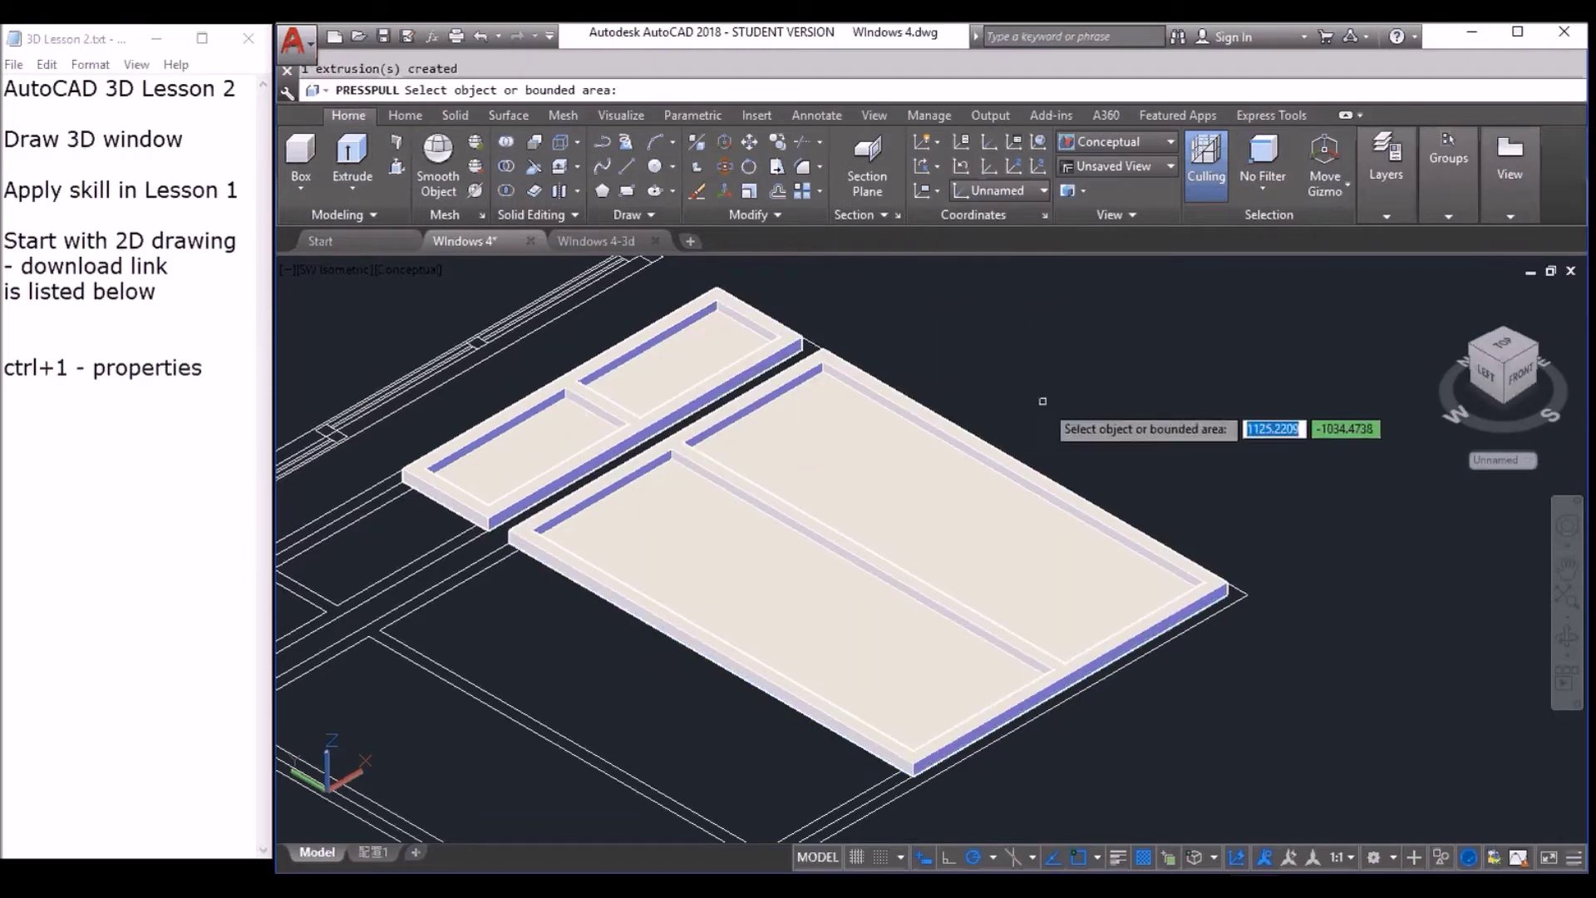
middle_drag(949, 364, 1057, 391)
key(Escape)
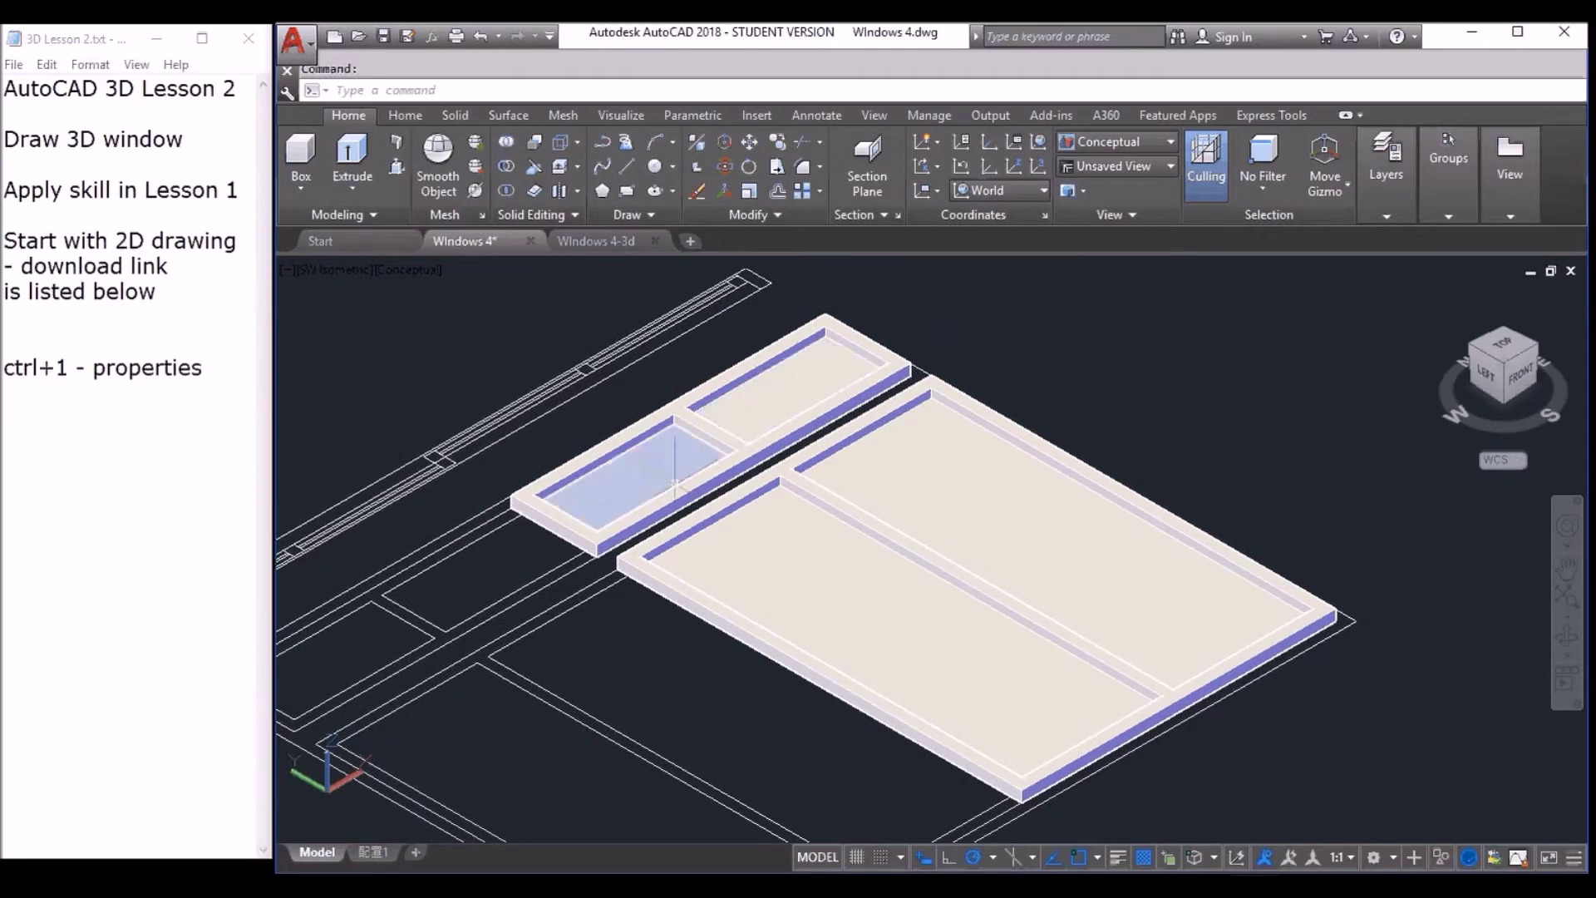
Set the transparency of the two upper and two lower glass panes to 70.
click(788, 407)
click(657, 475)
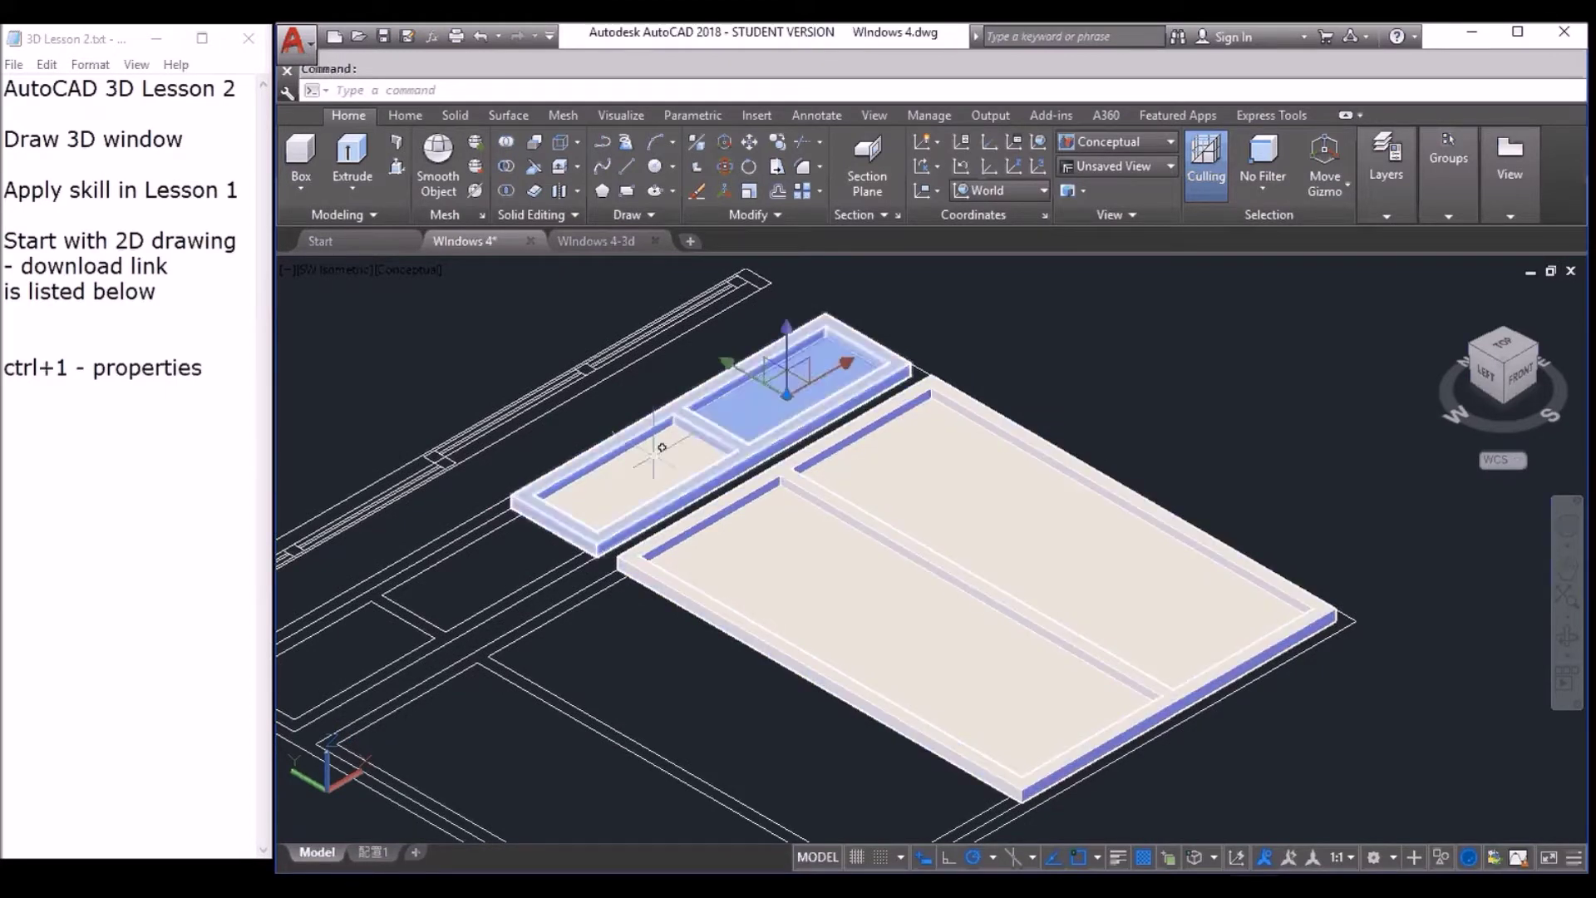
click(921, 566)
click(951, 484)
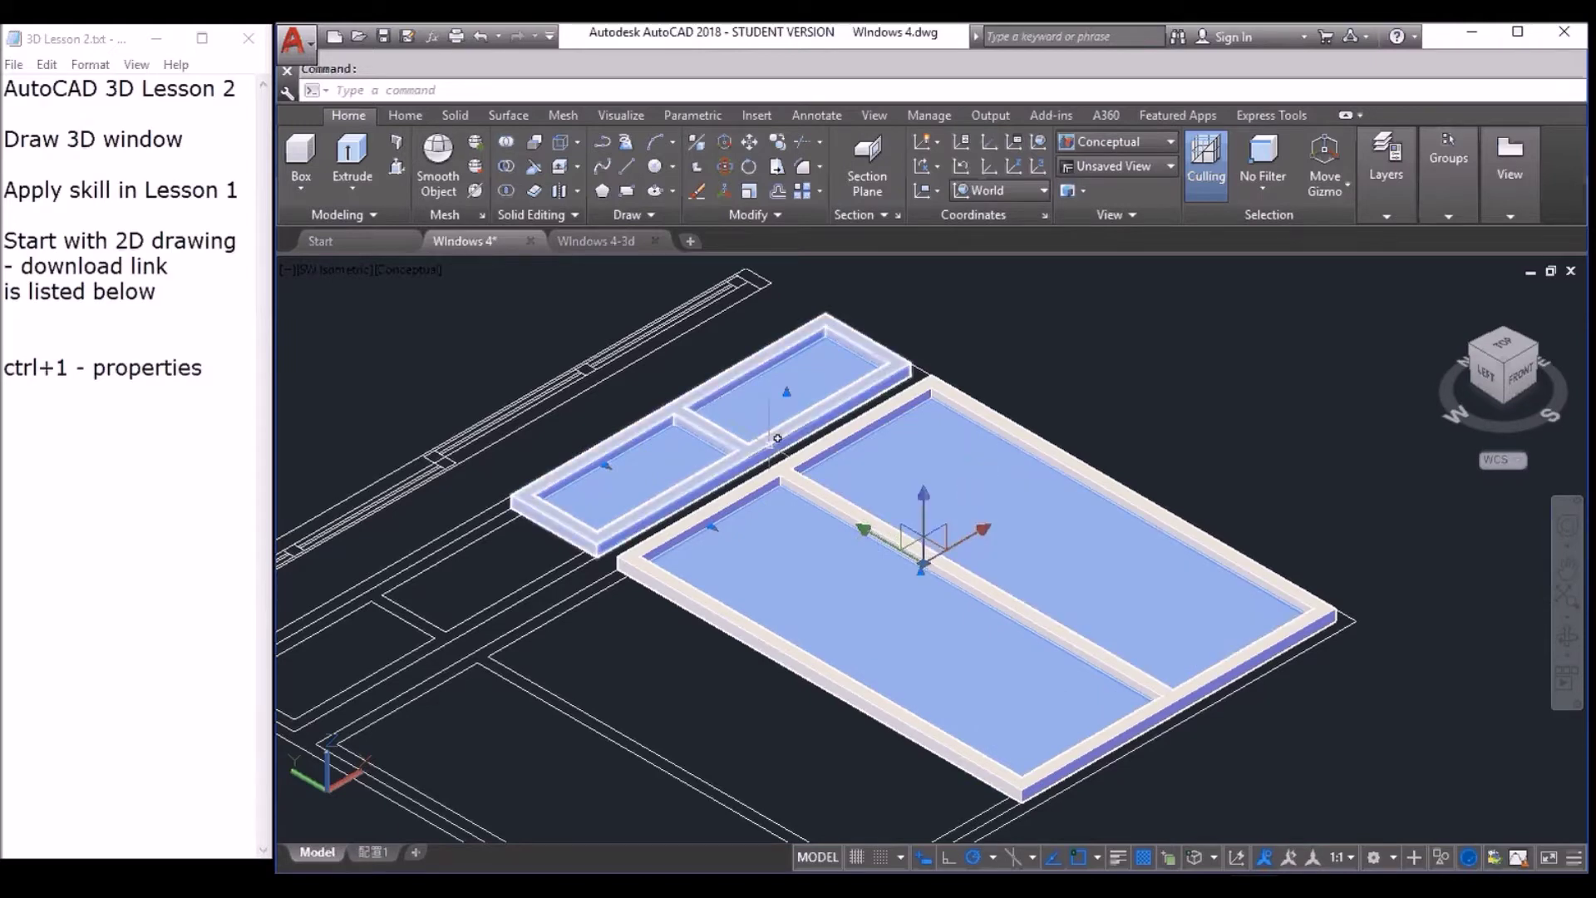
mouse_move(777, 438)
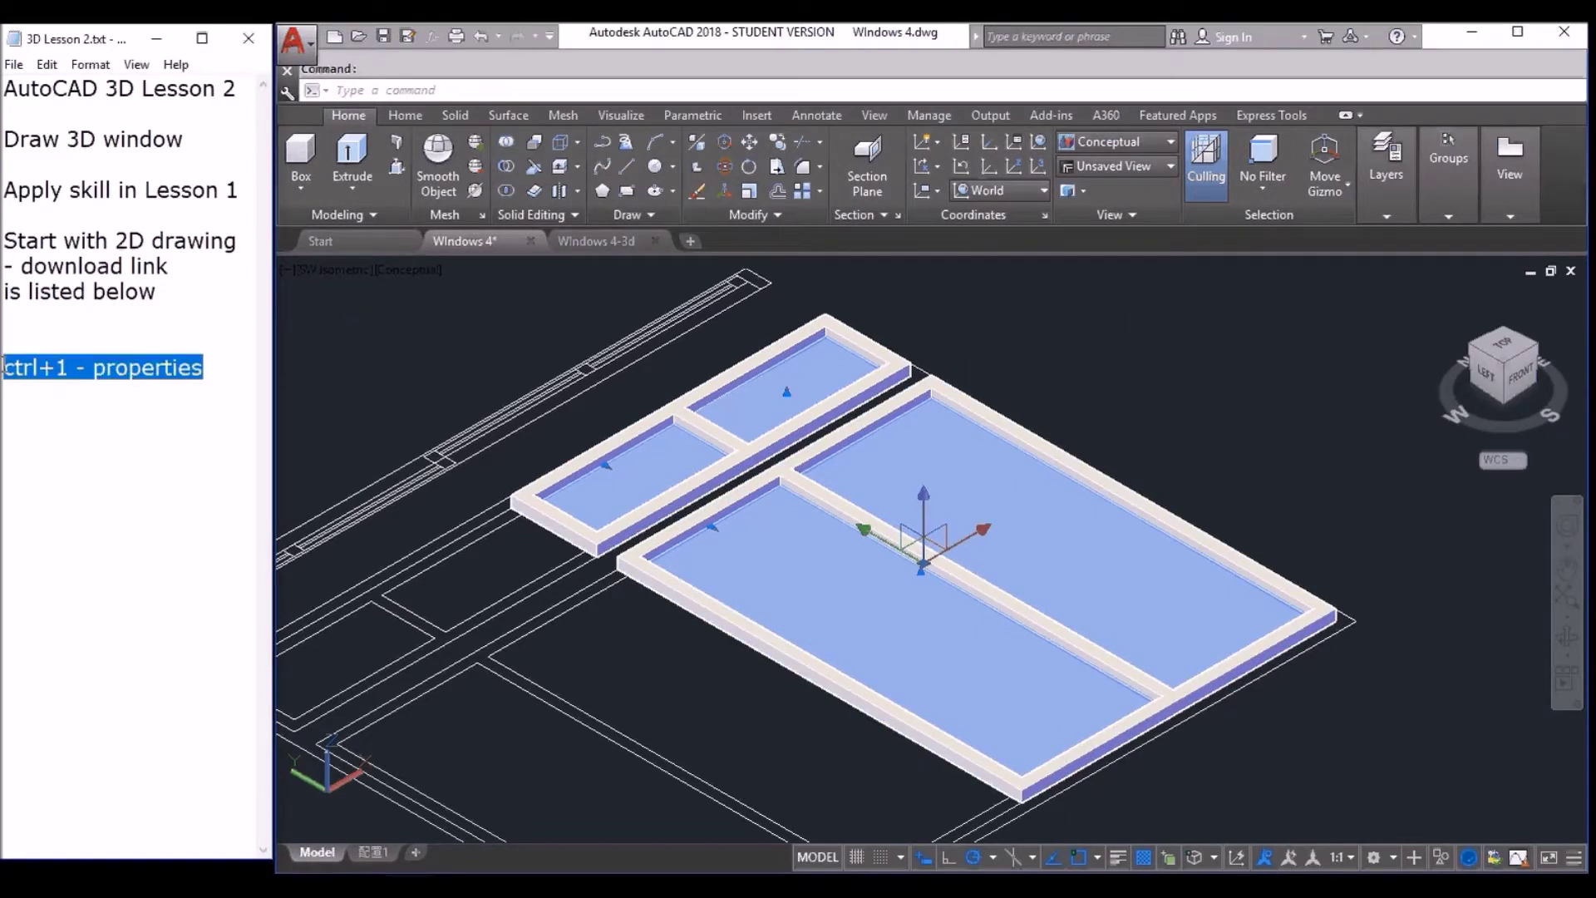
key(ctrl+1)
drag(207, 248, 194, 284)
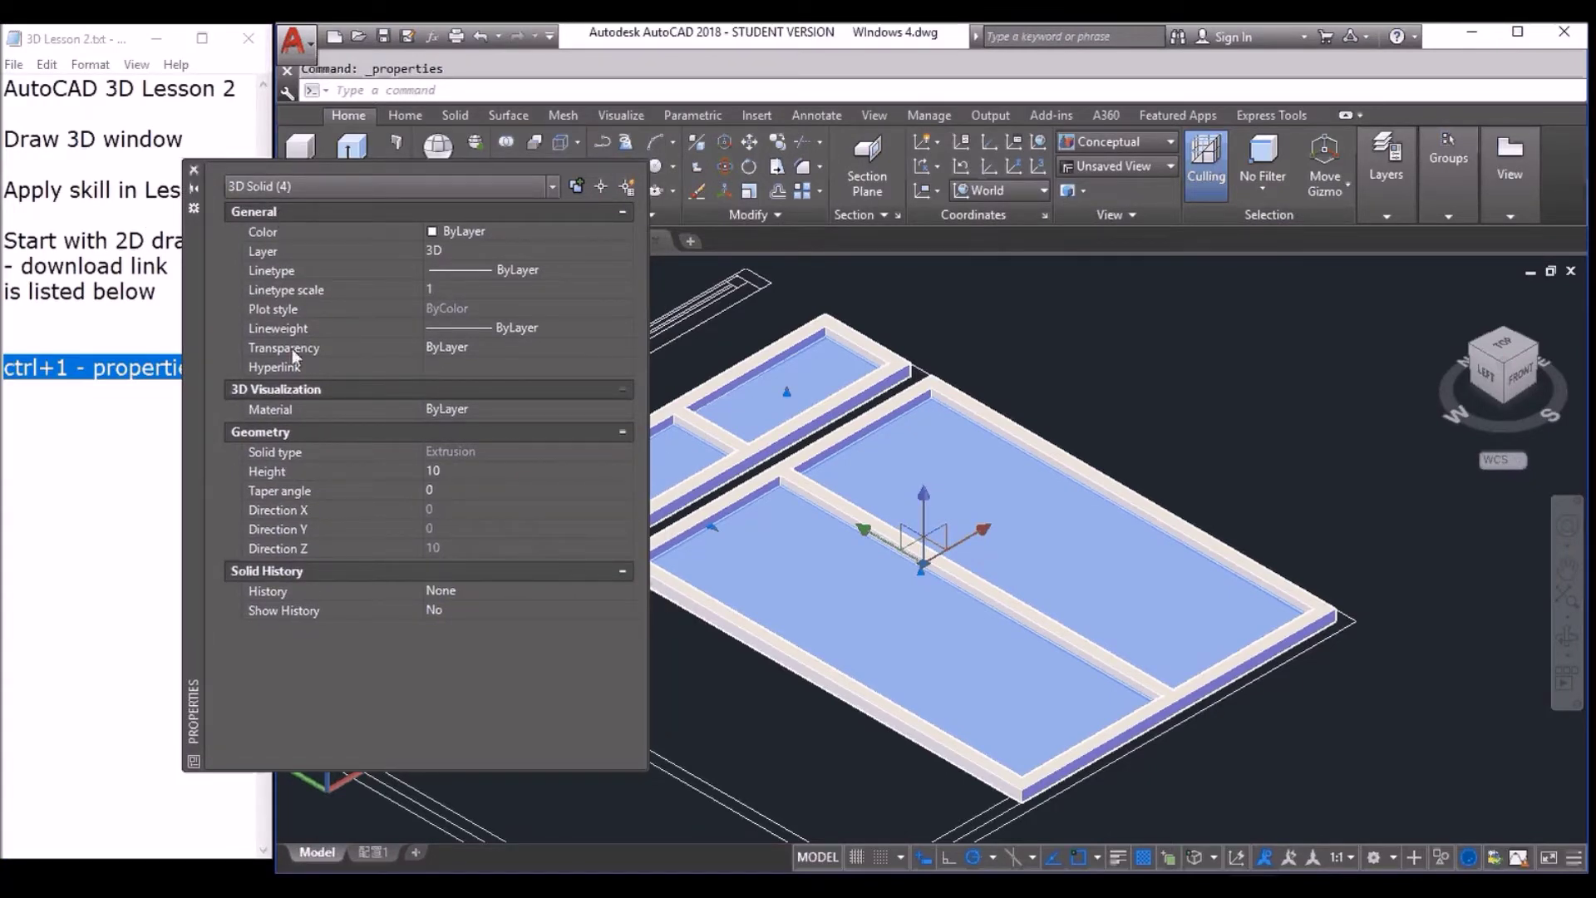
click(504, 346)
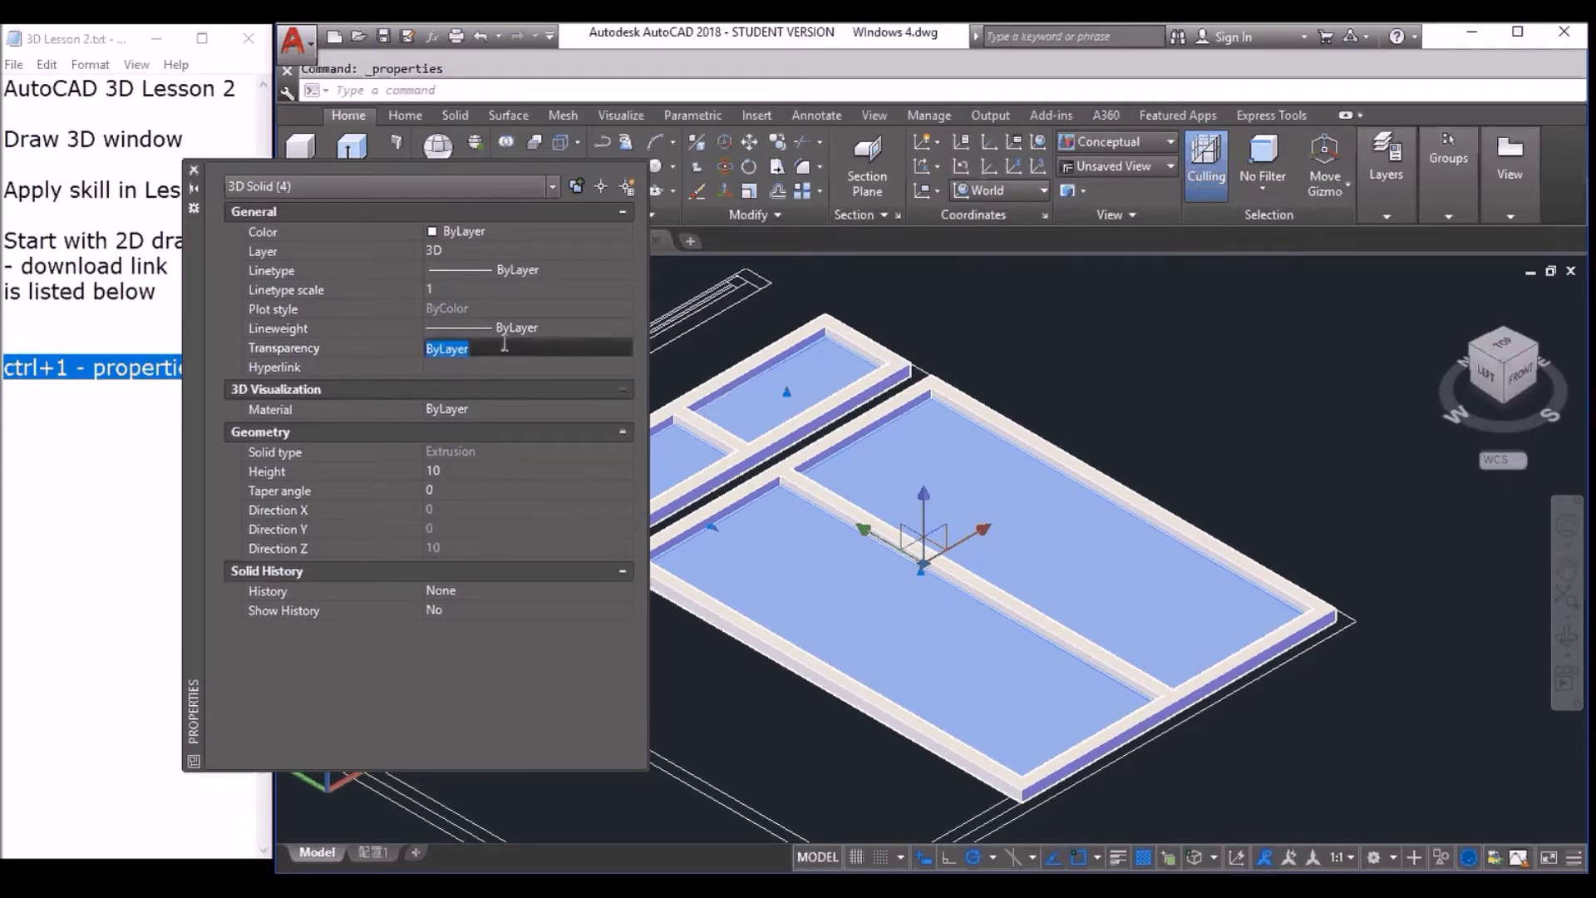
text(70)
key(Return)
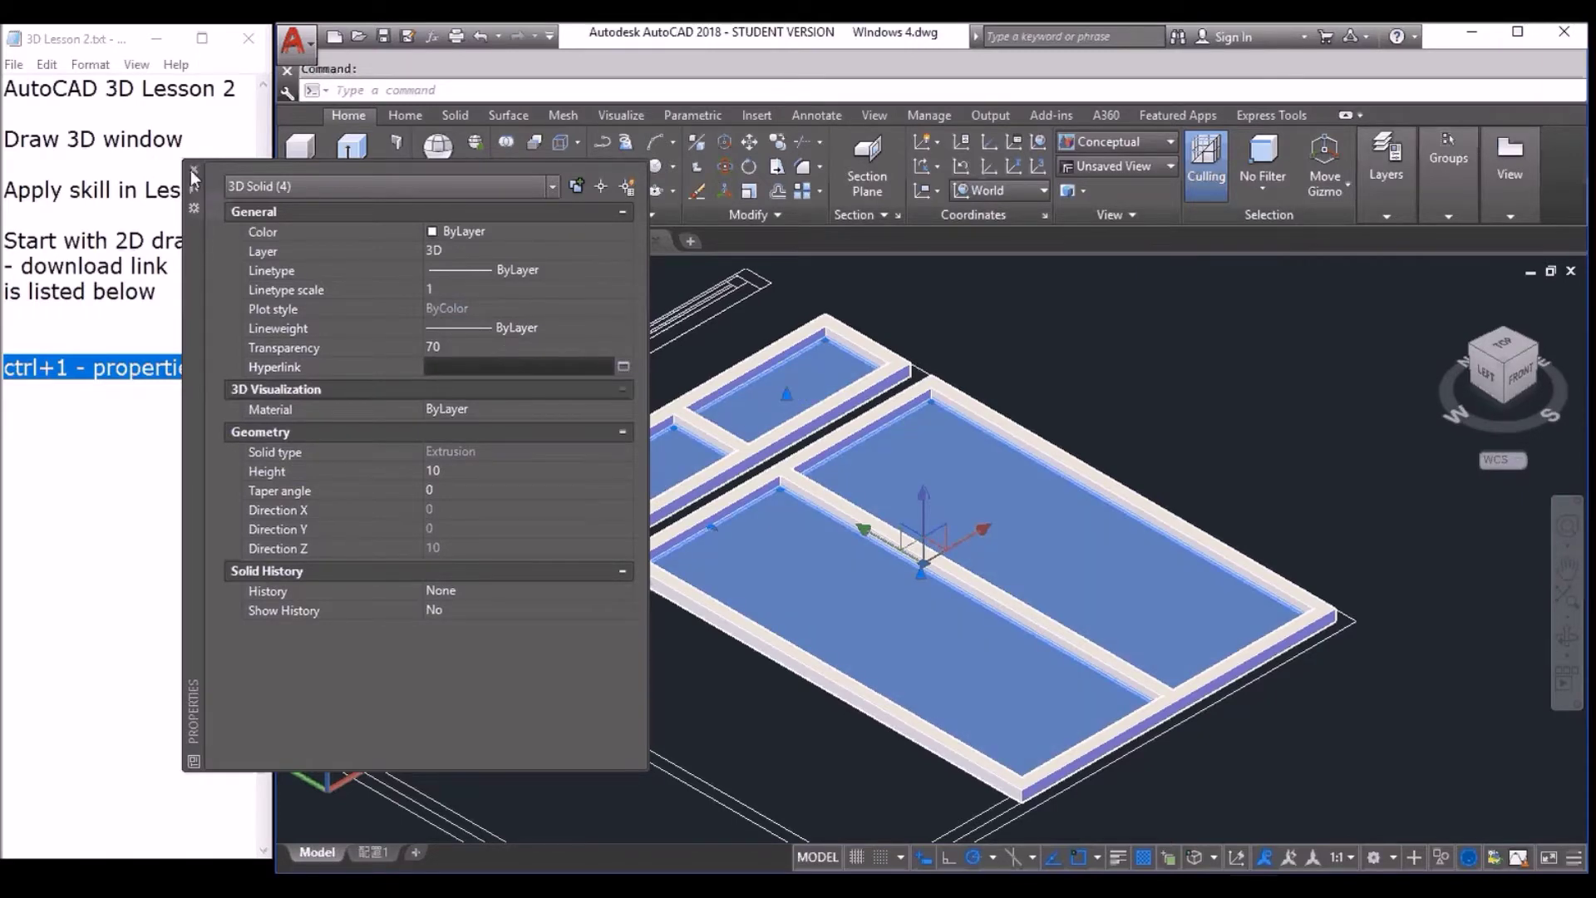
click(193, 171)
scroll(827, 341, up, 4)
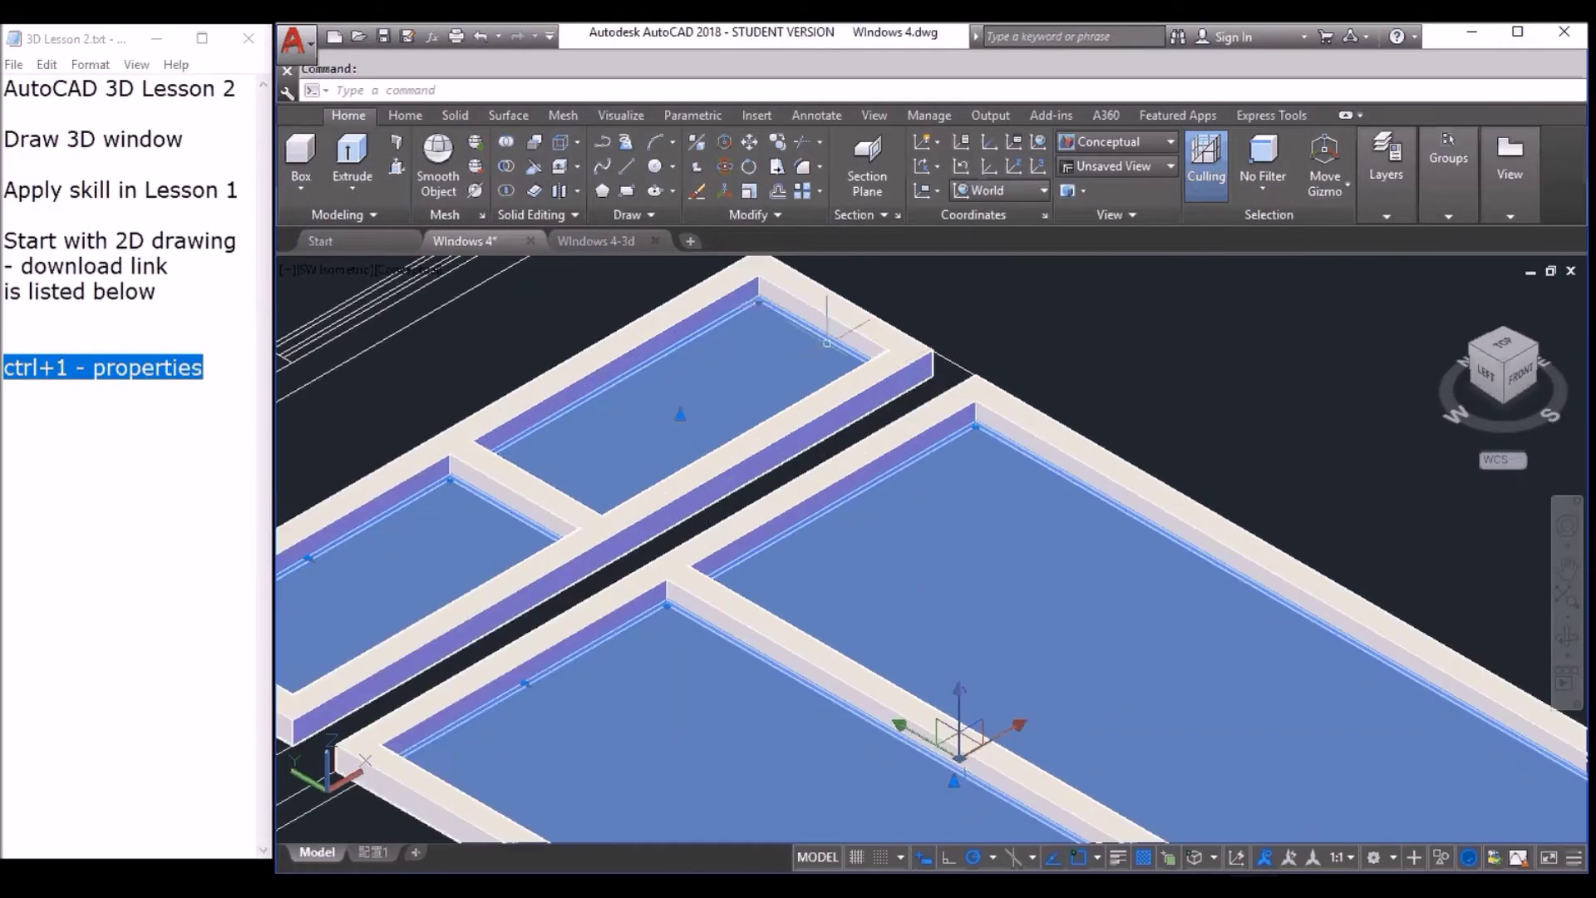
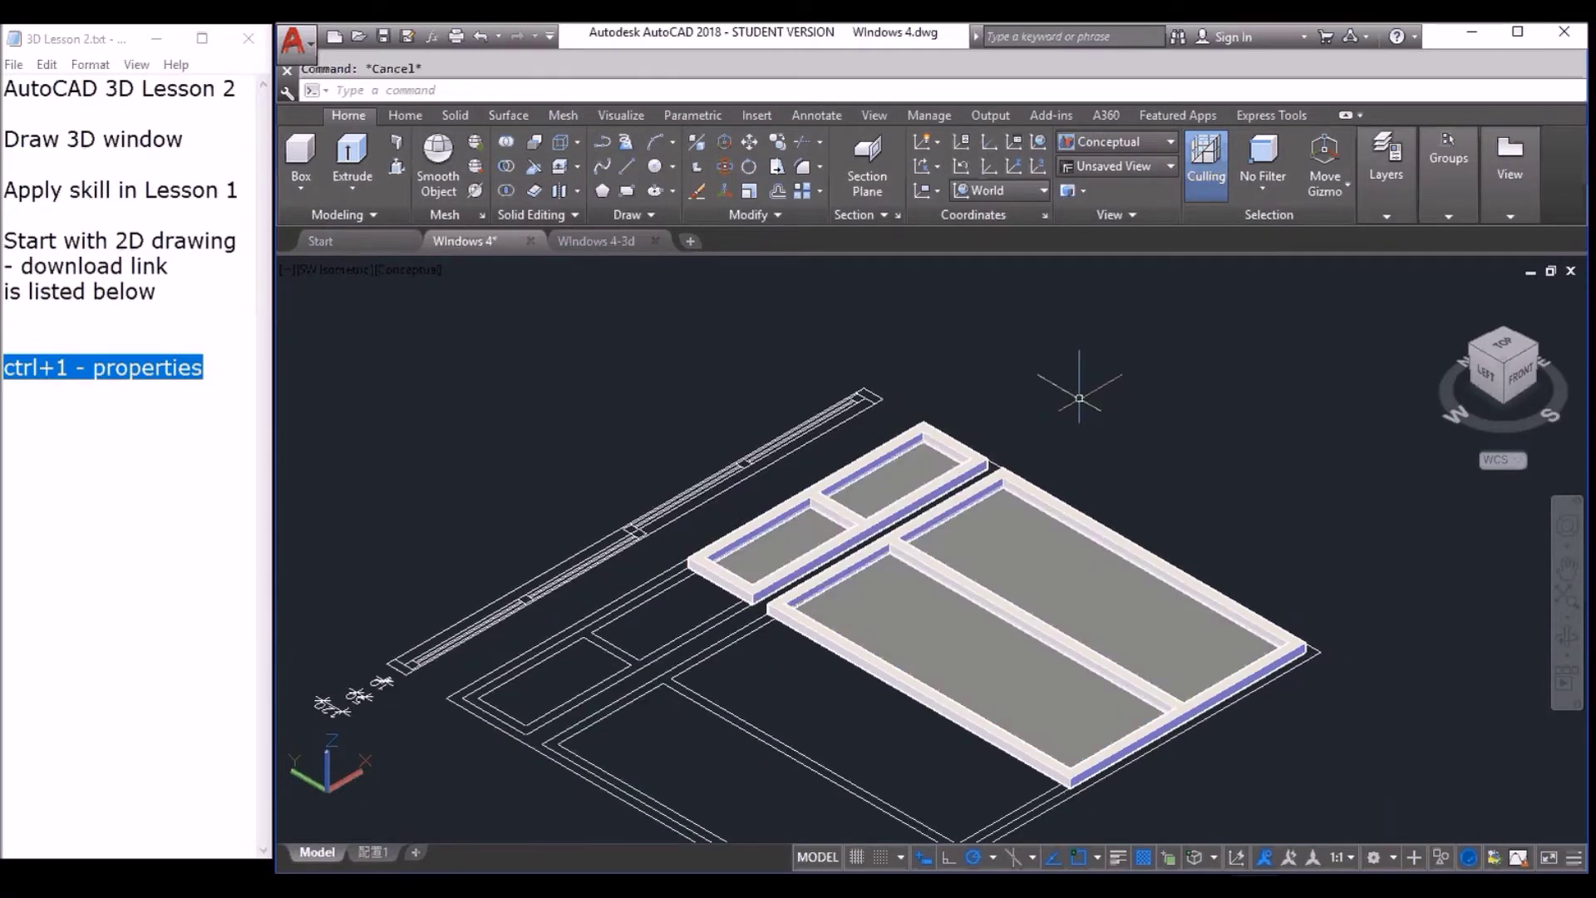
Examine the glass position within the sash in the plan drawing and at the inner corner of the 3D upper frame.
scroll(769, 478, up, 5)
middle_drag(769, 478, 820, 512)
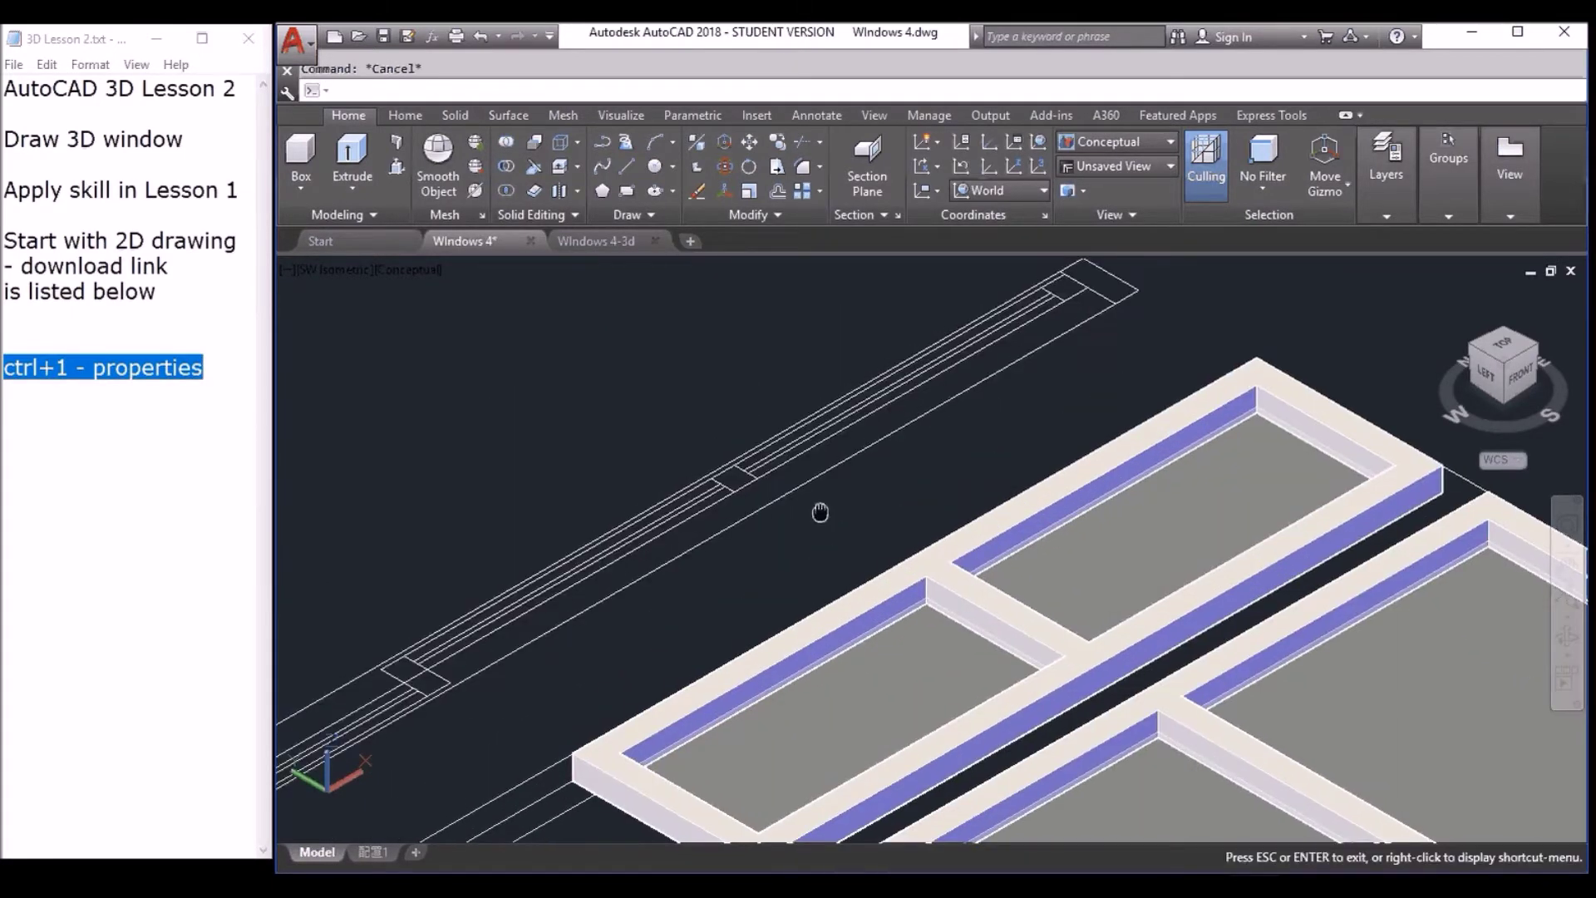
key(Escape)
scroll(870, 534, up, 2)
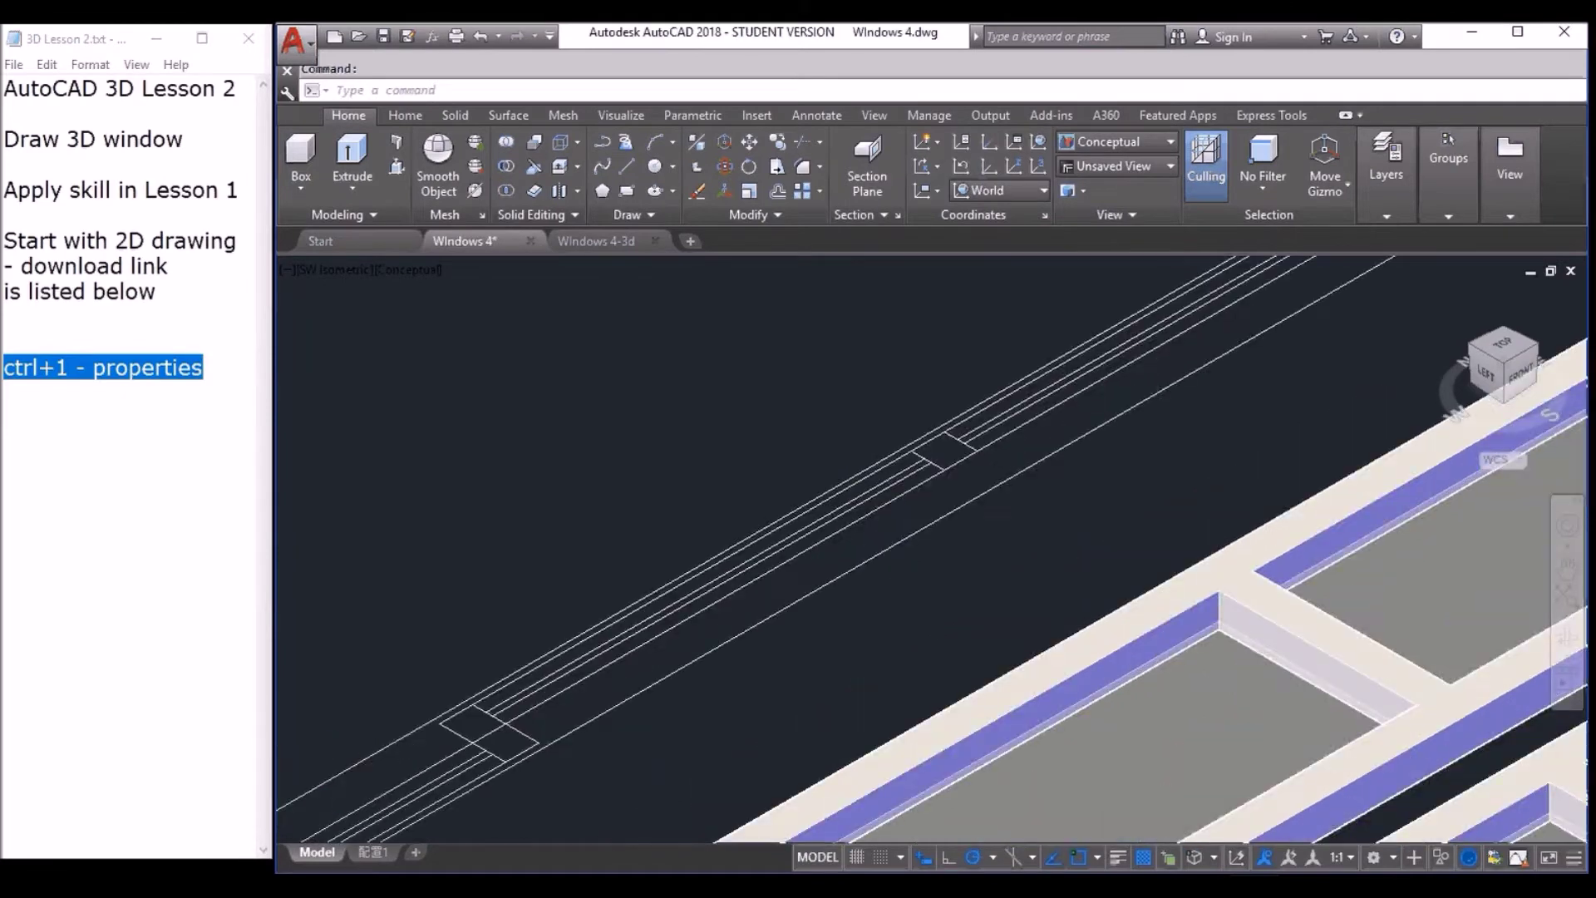
scroll(532, 700, up, 2)
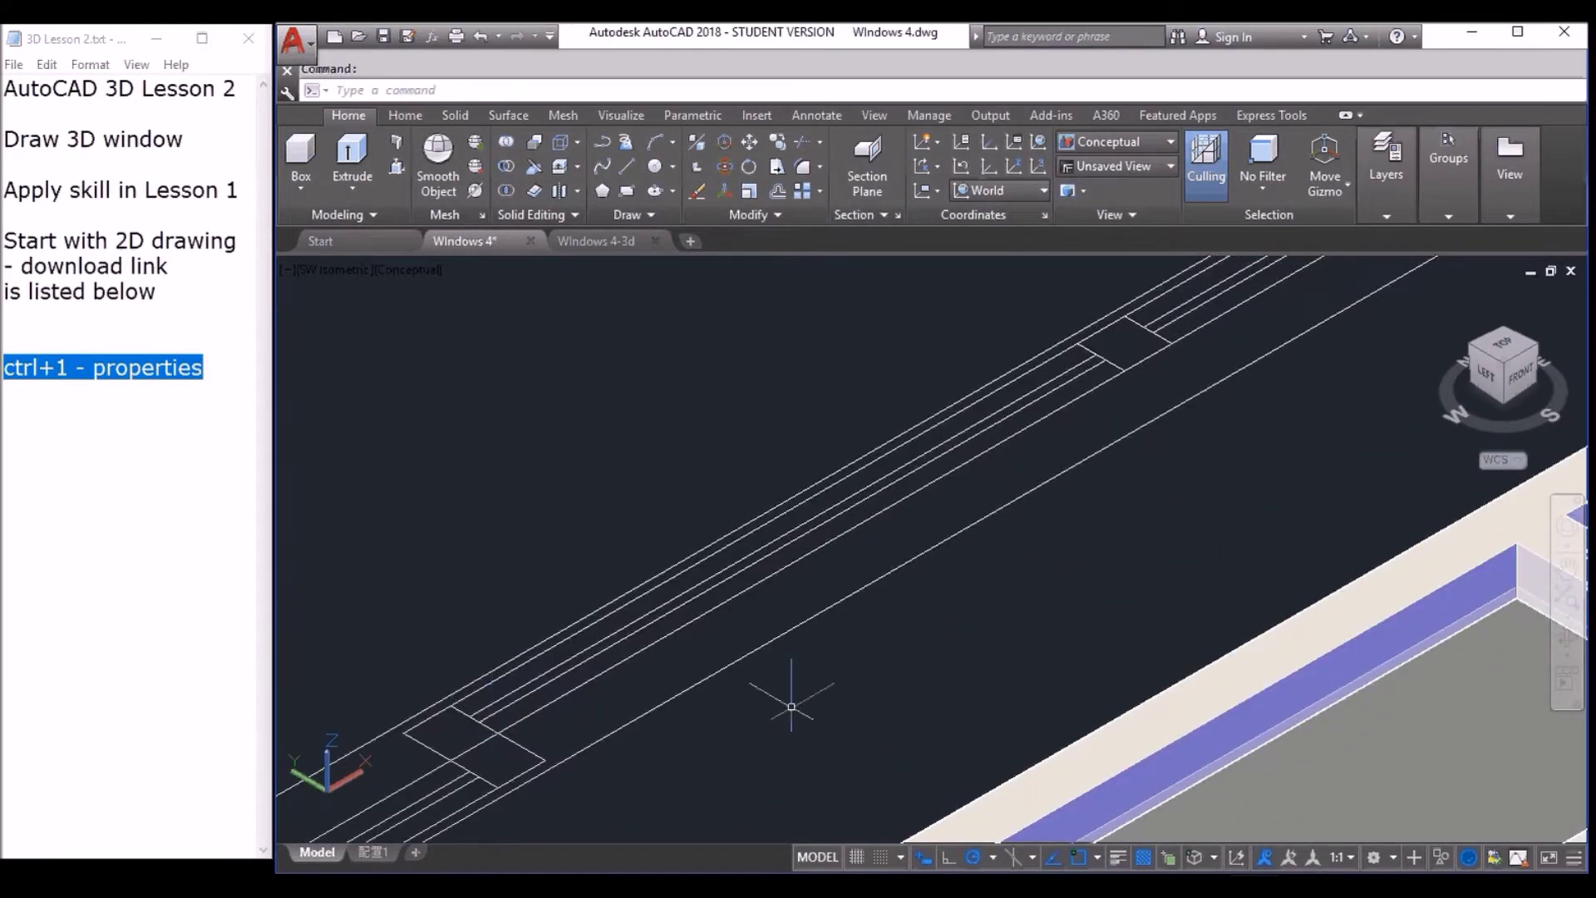
scroll(792, 705, down, 3)
middle_drag(792, 705, 731, 631)
scroll(917, 456, up, 3)
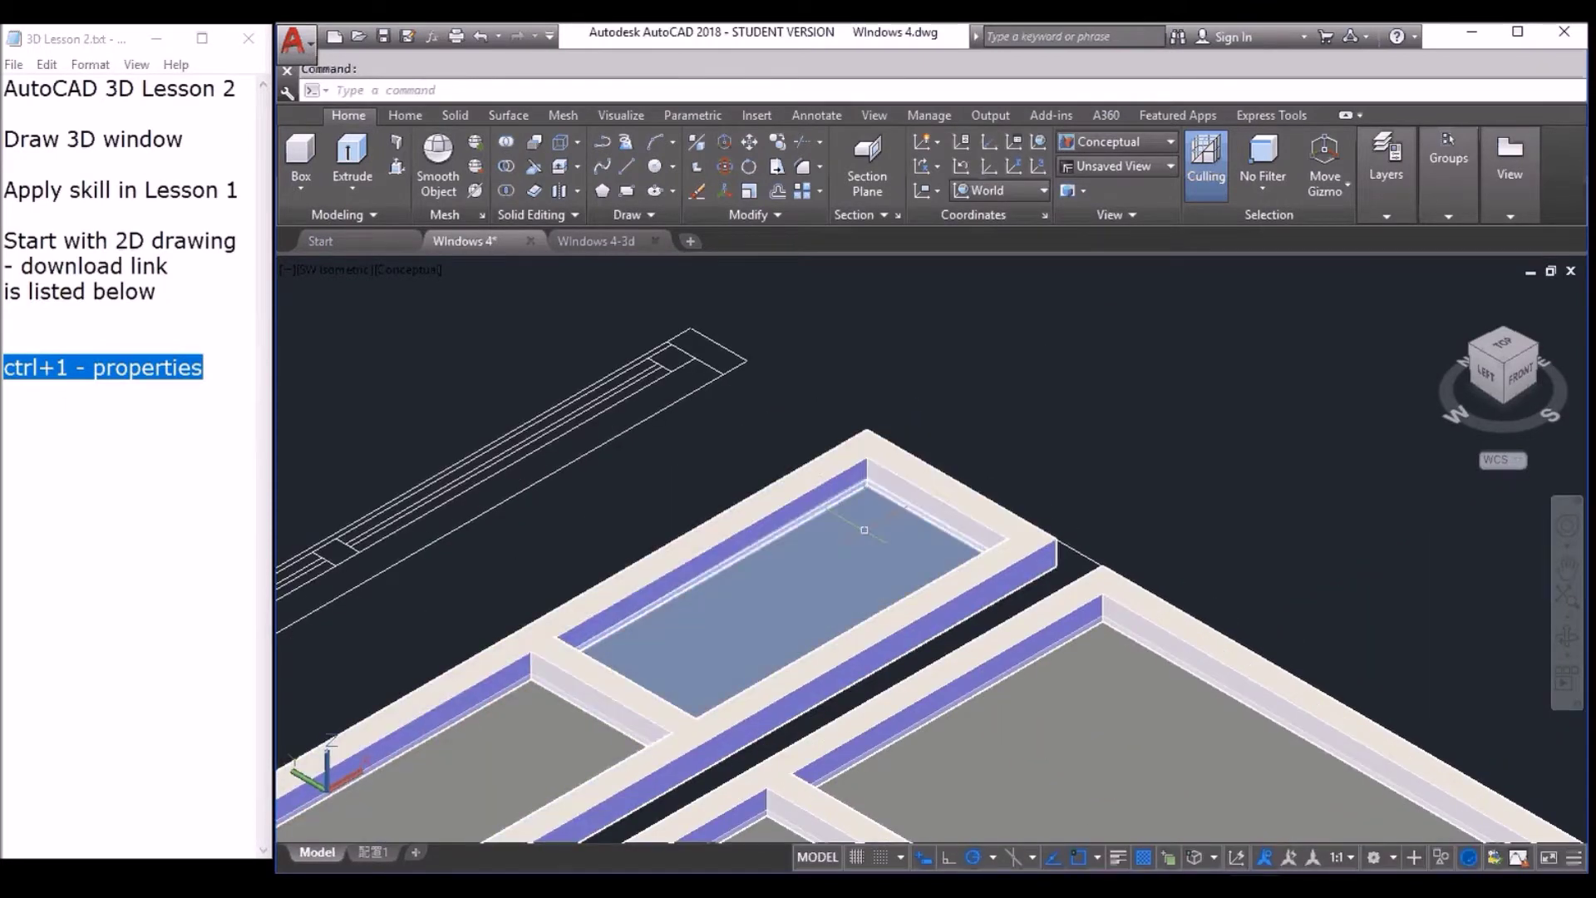
scroll(864, 529, up, 3)
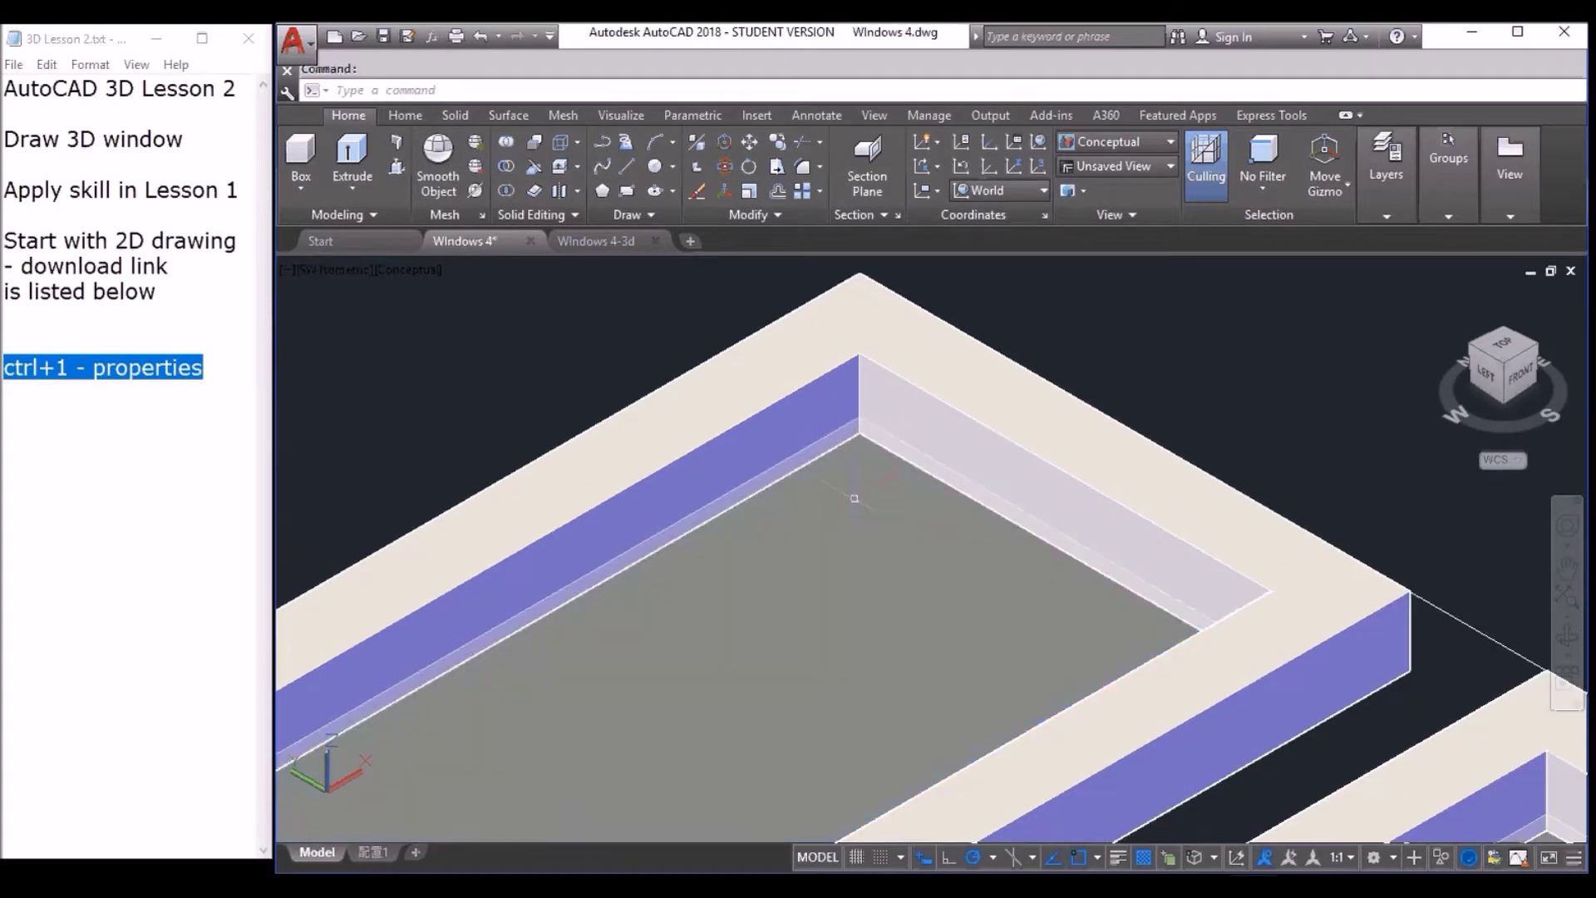
scroll(854, 498, up, 2)
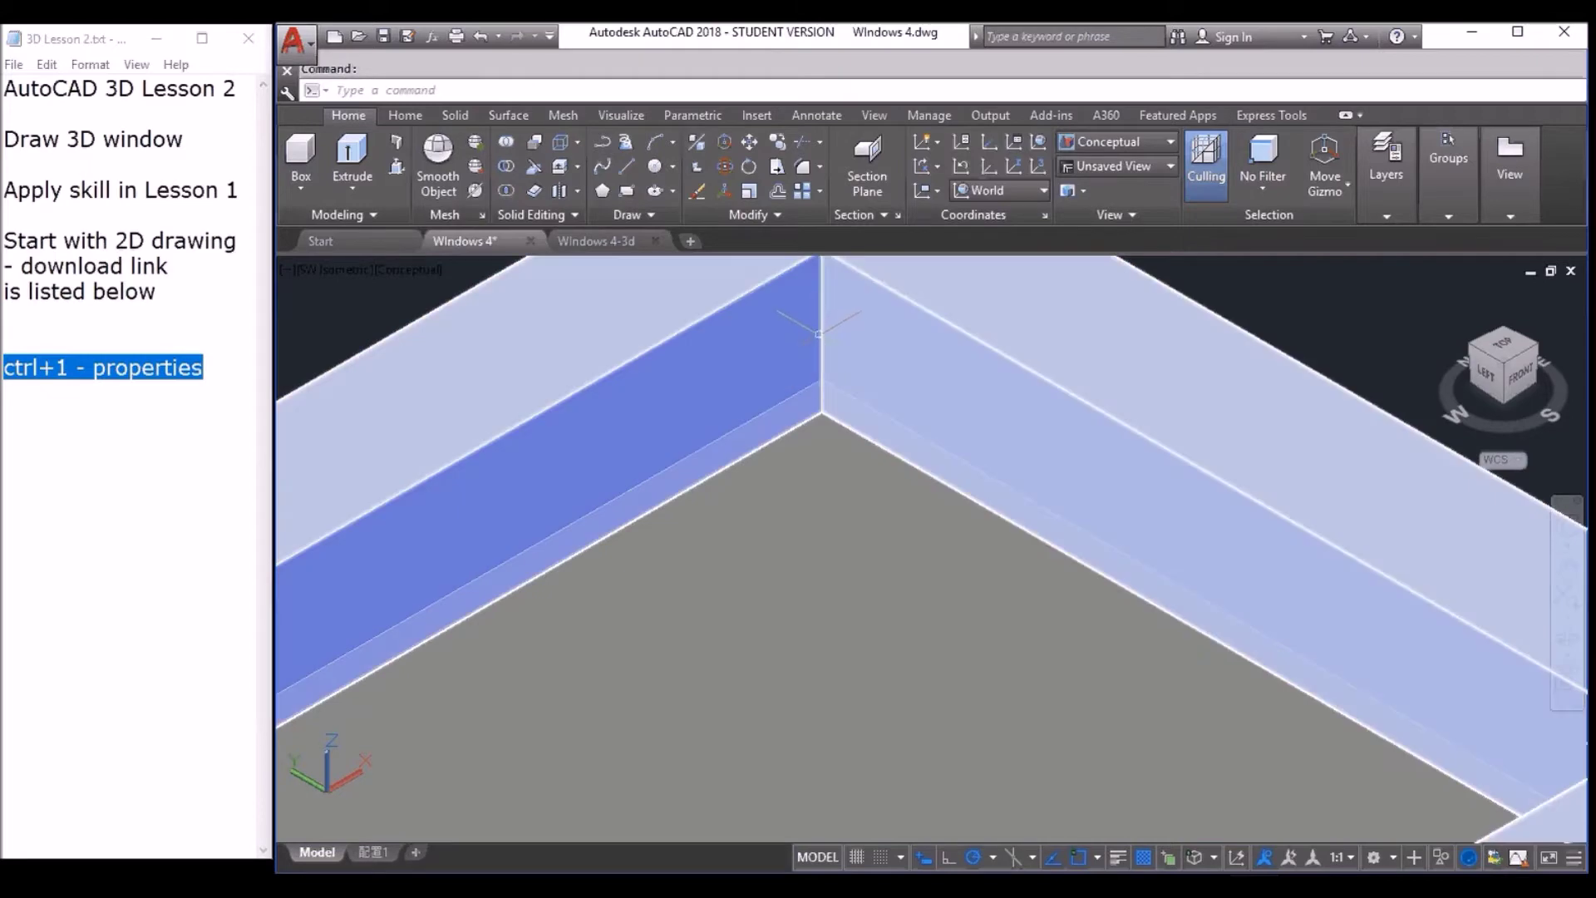
Try to move the rightmost upper glass pane vertically from its corner edge midpoint to the midpoint of the frame's inner corner edge.
text(m)
key(Return)
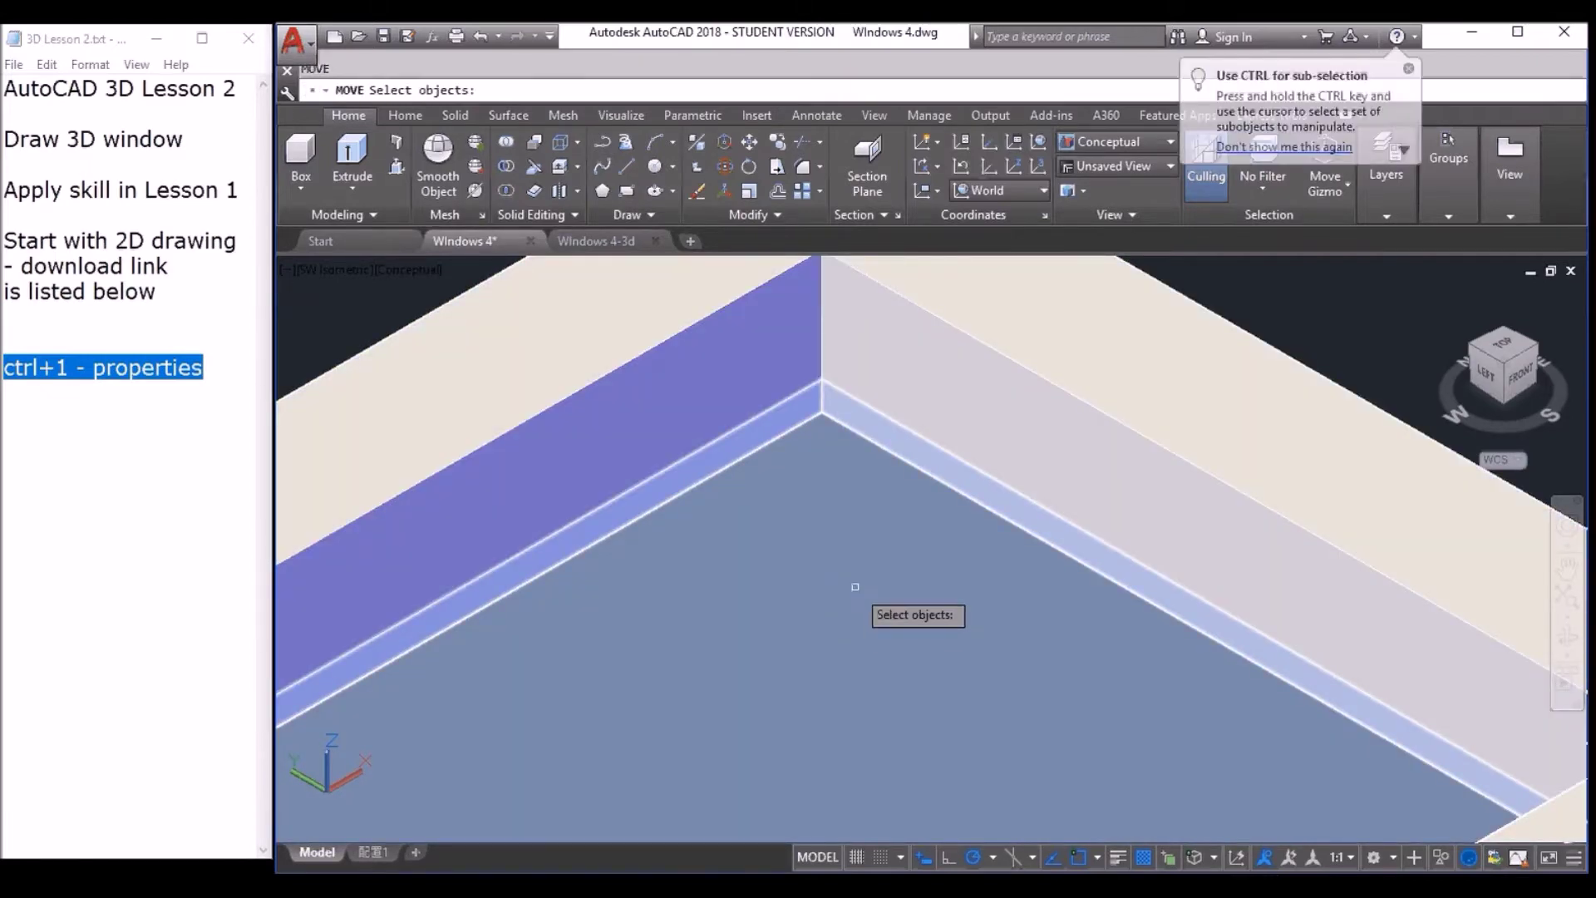
click(855, 586)
key(Return)
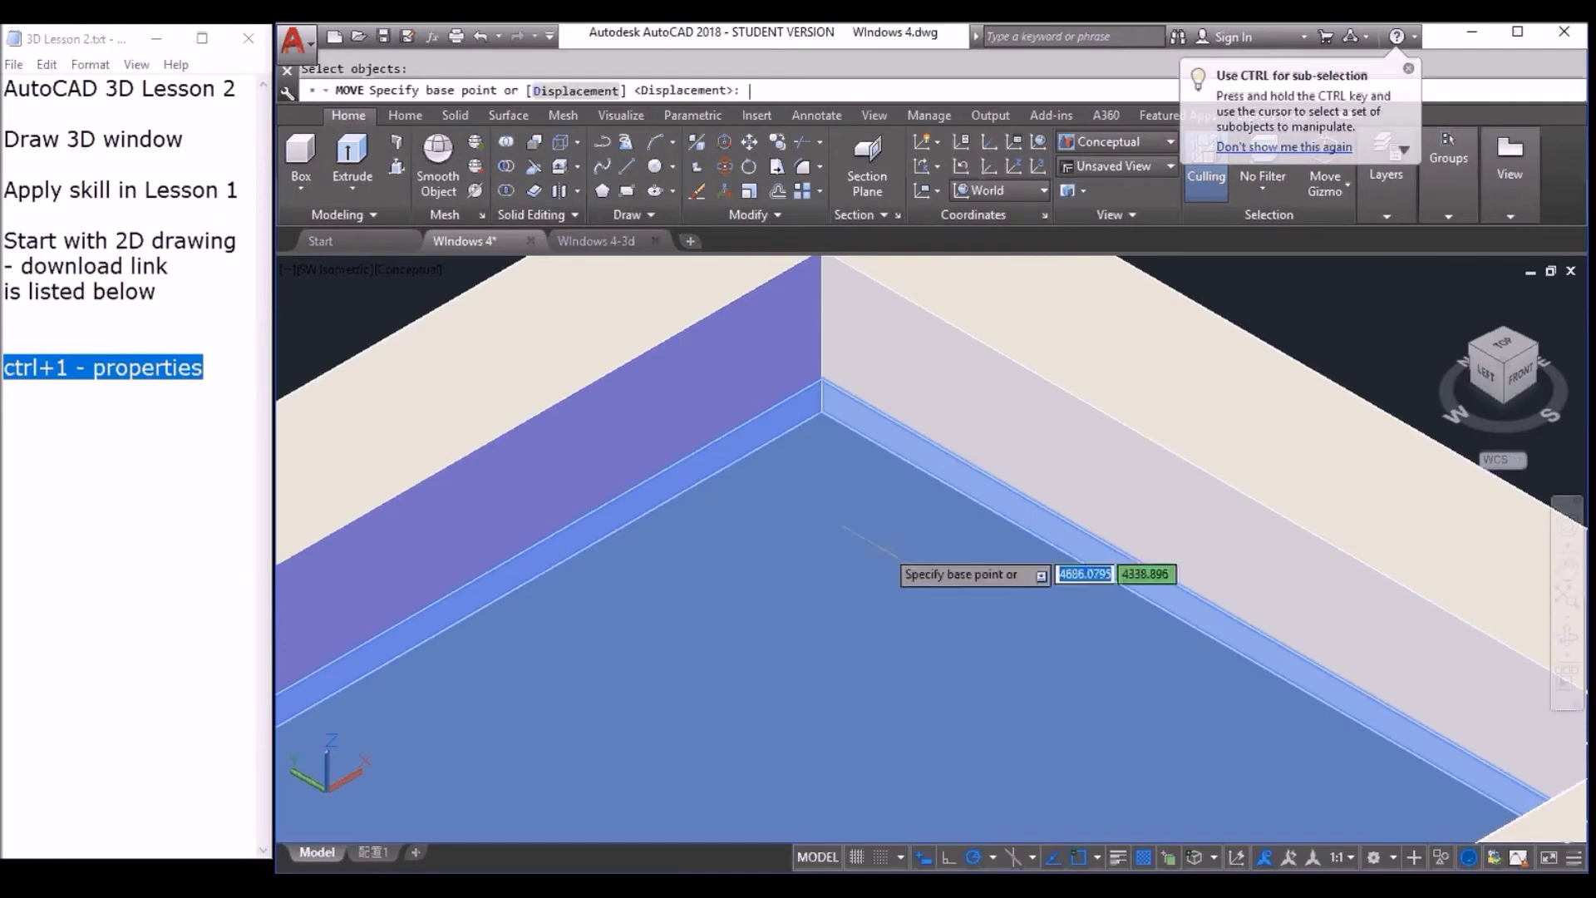
click(821, 395)
click(819, 321)
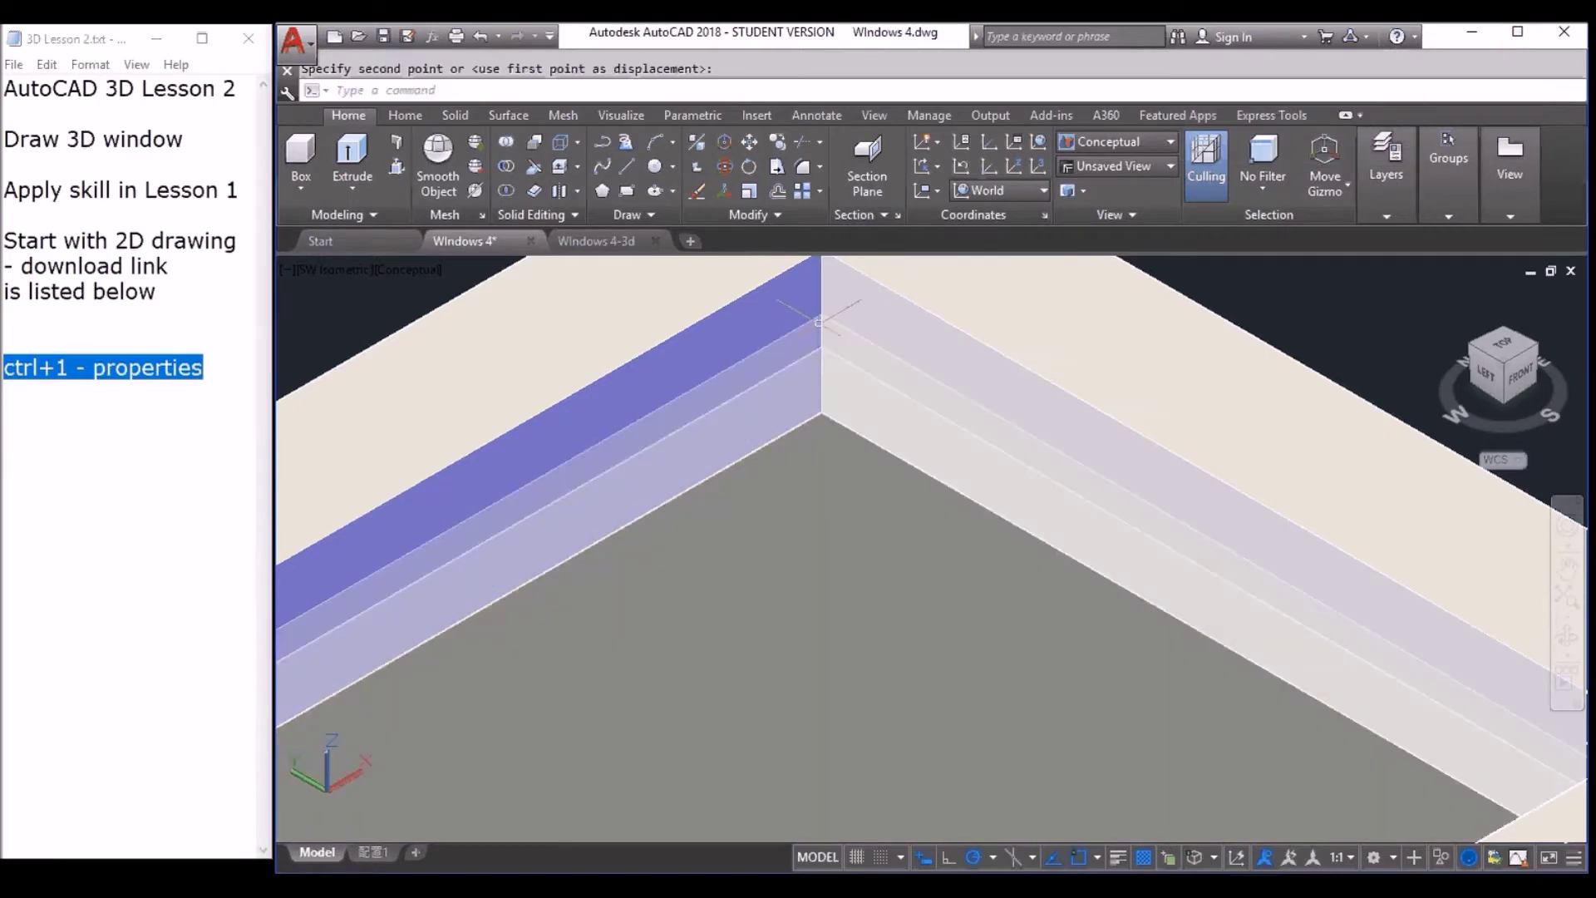
scroll(818, 322, down, 5)
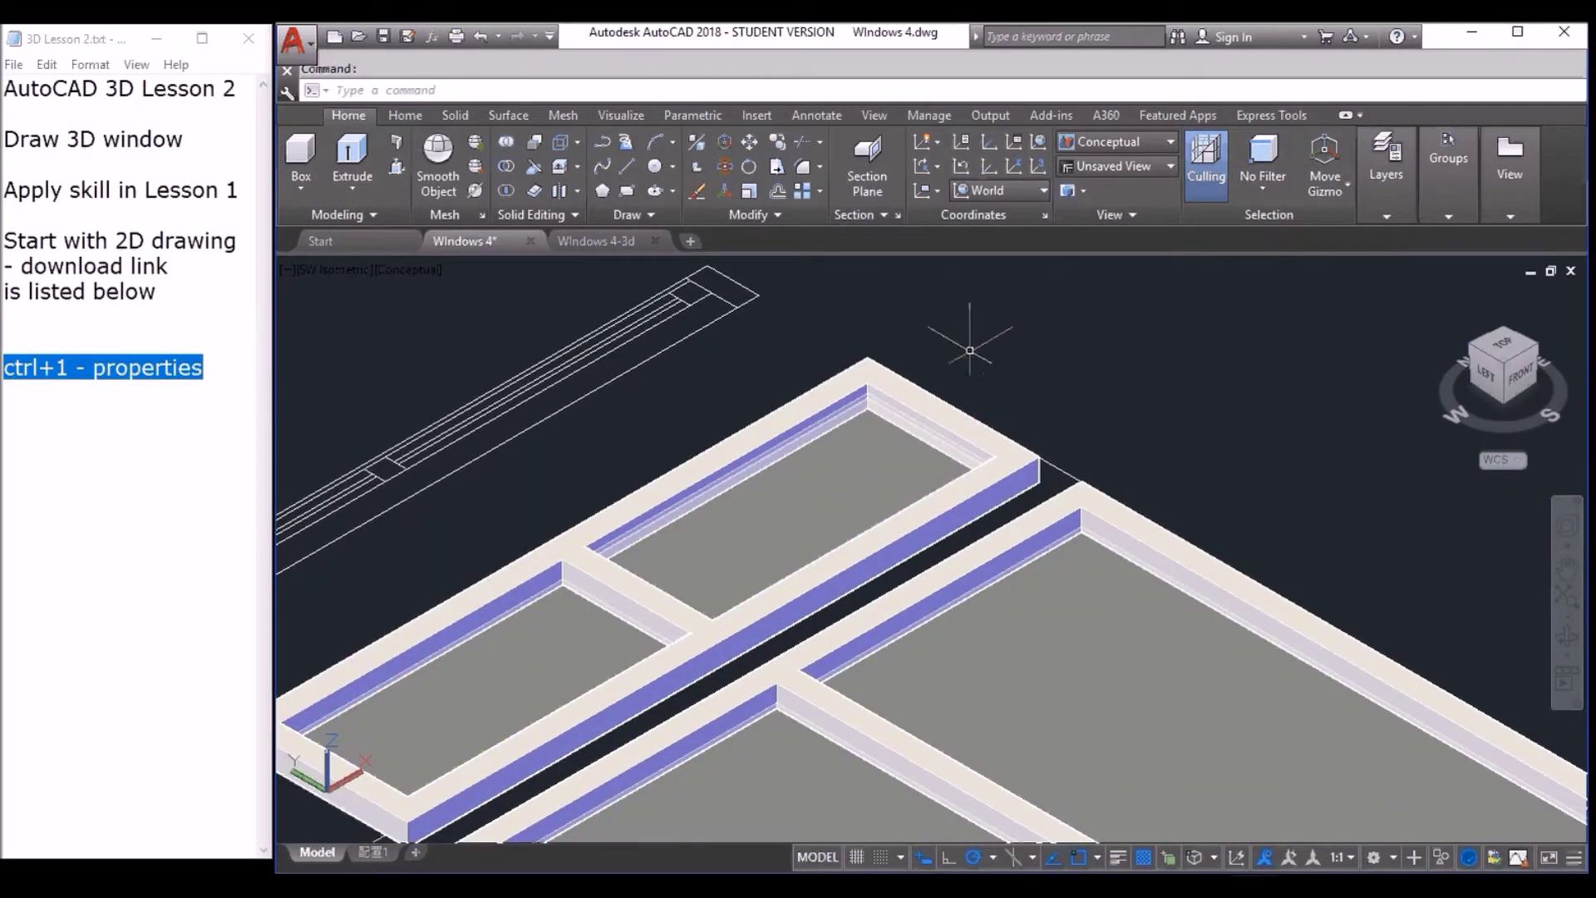
scroll(969, 350, down, 1)
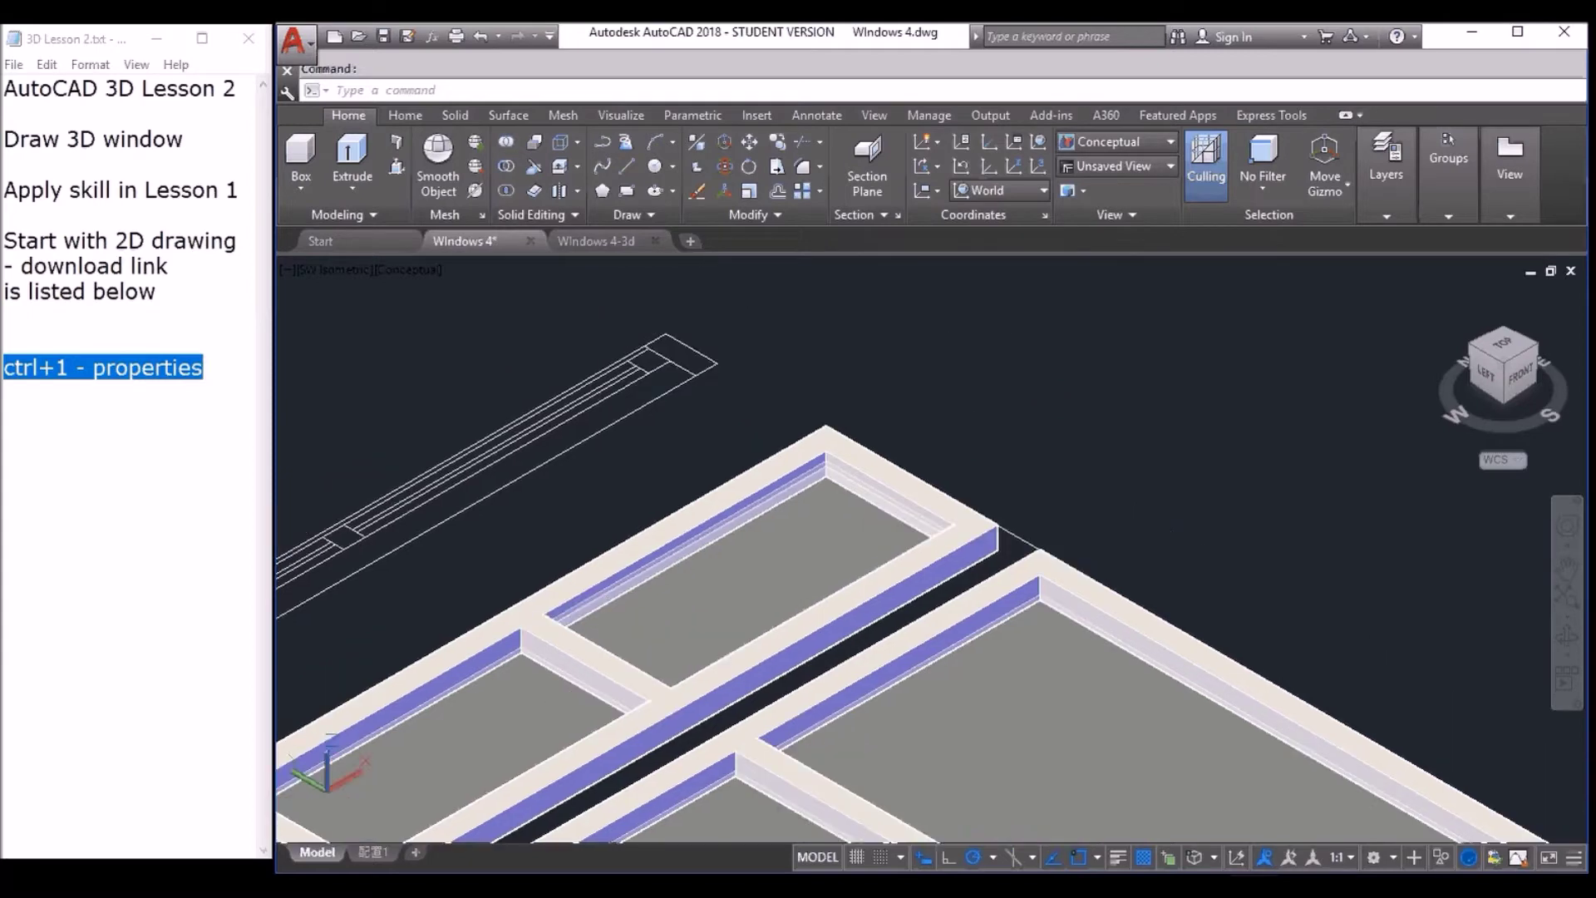
Undo the move of the rightmost upper glass pane.
scroll(969, 350, up, 5)
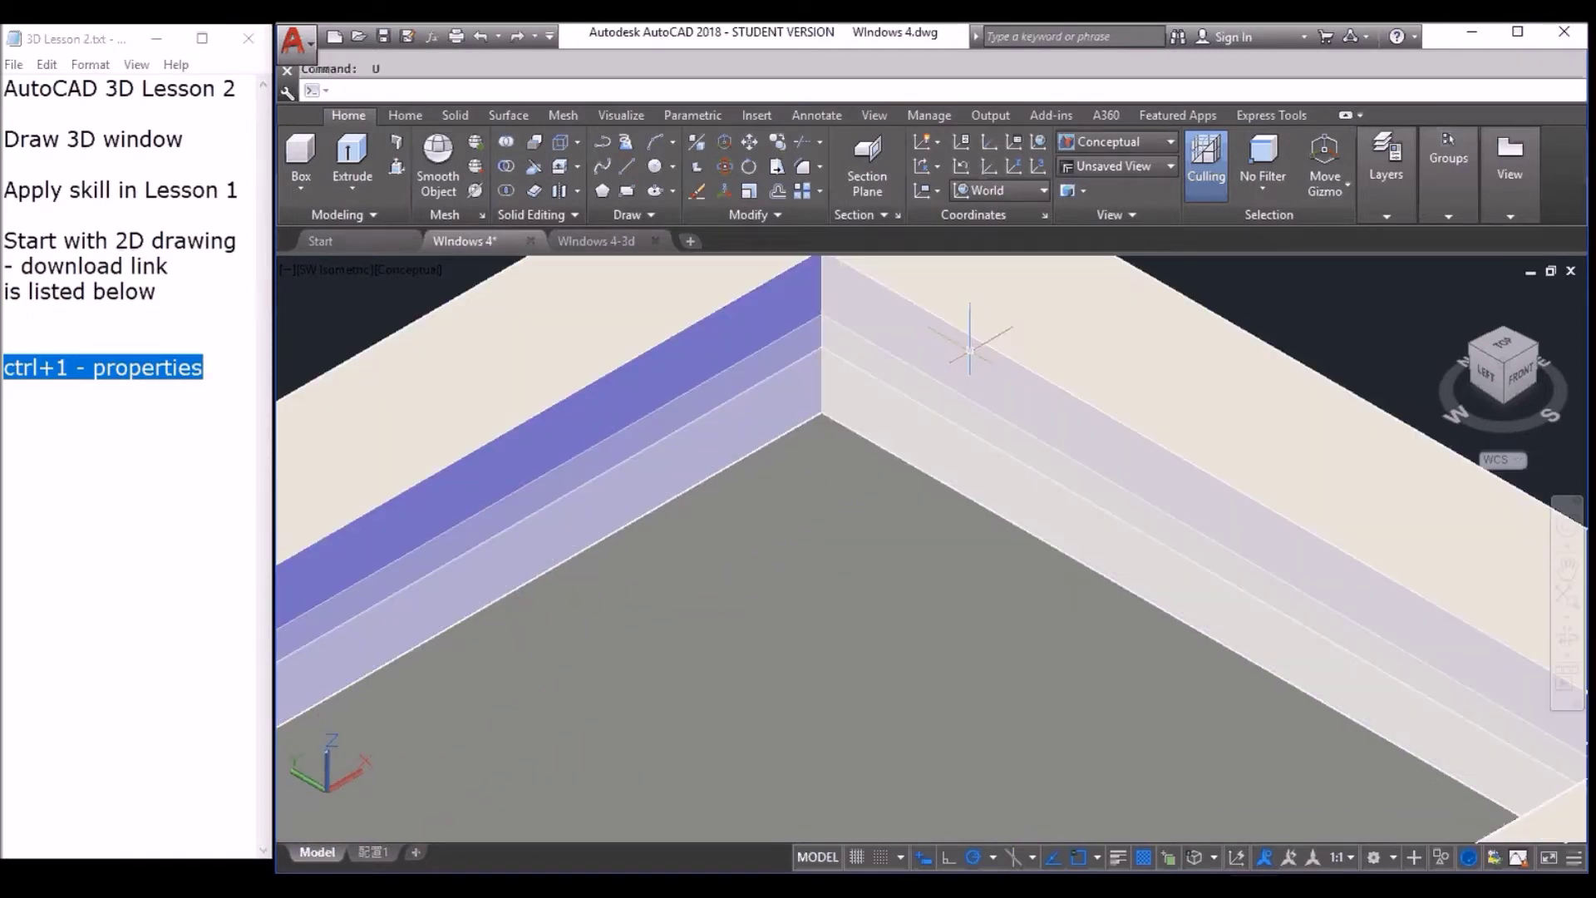
scroll(912, 570, down, 5)
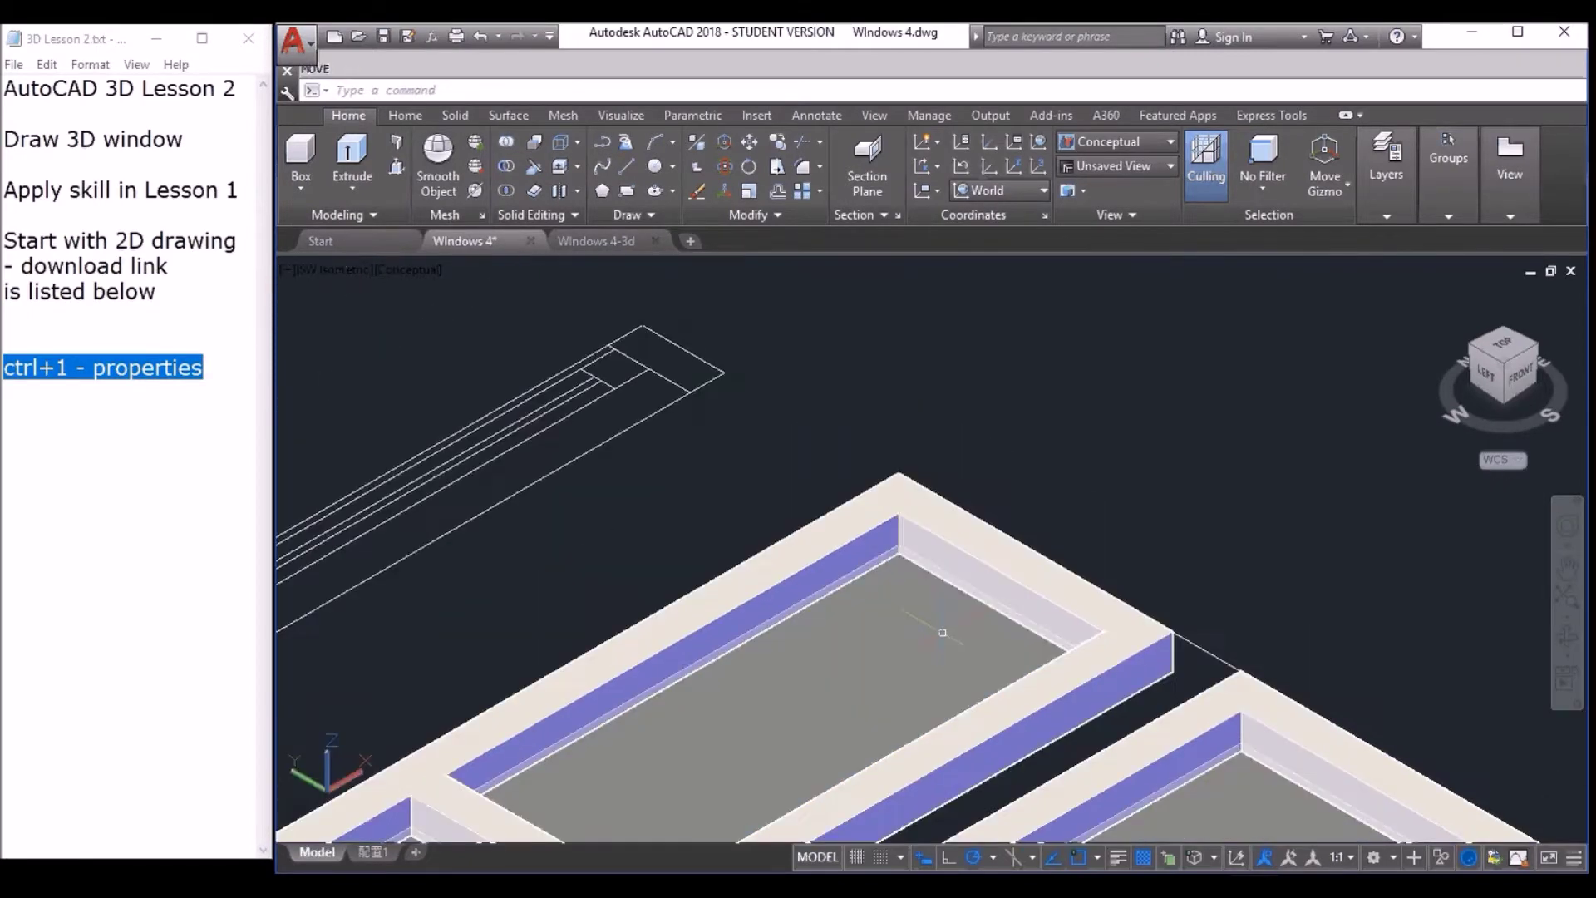
scroll(972, 675, down, 3)
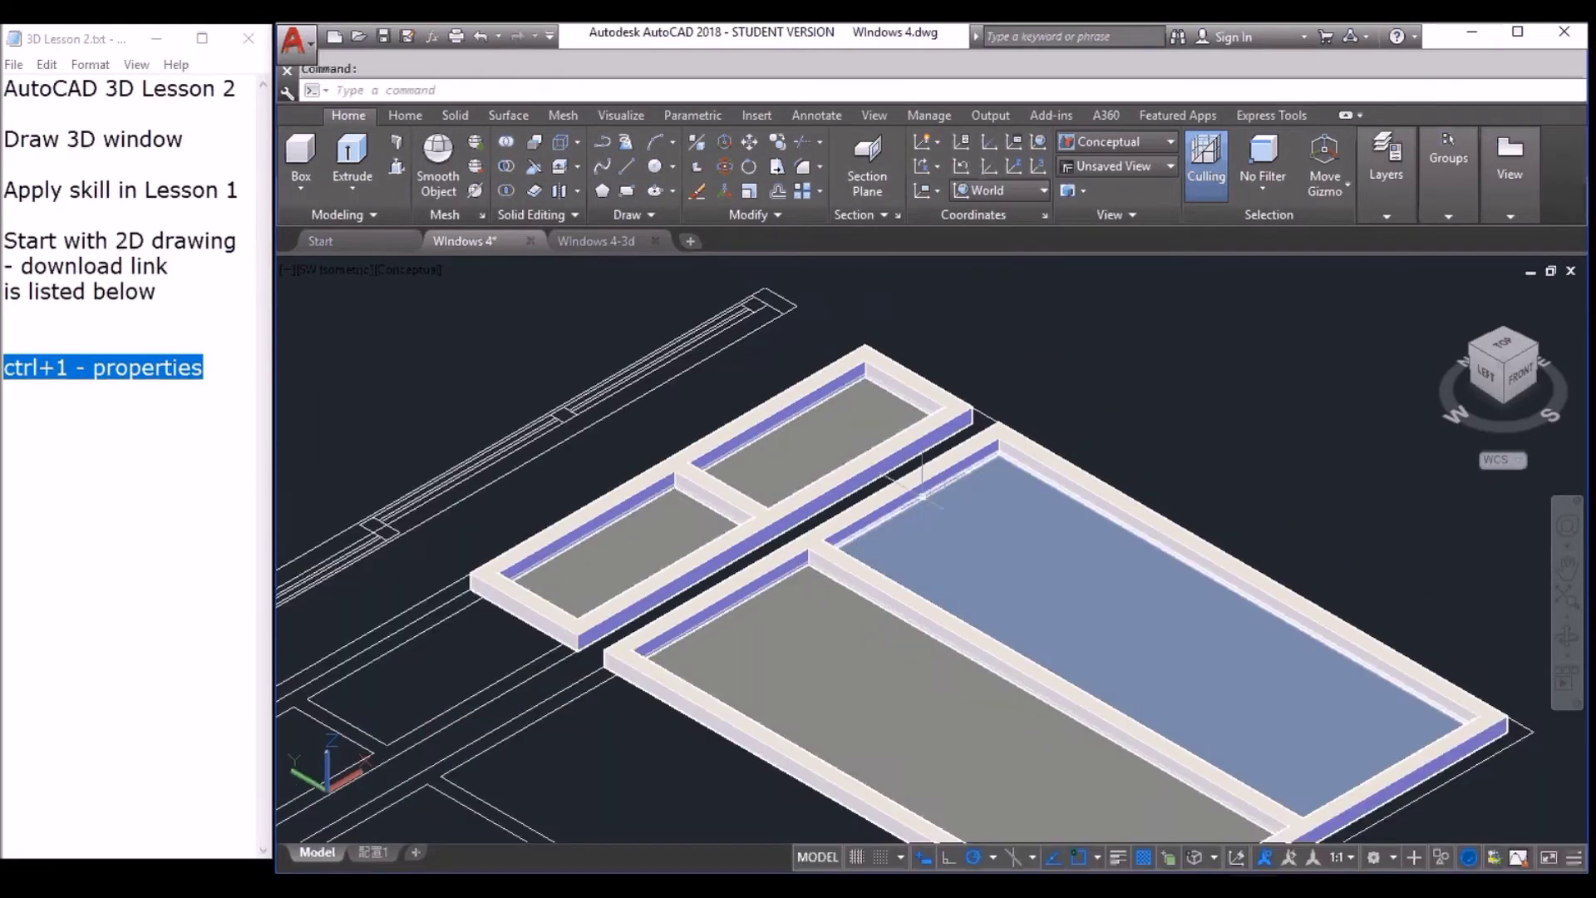
middle_drag(1136, 653, 1090, 562)
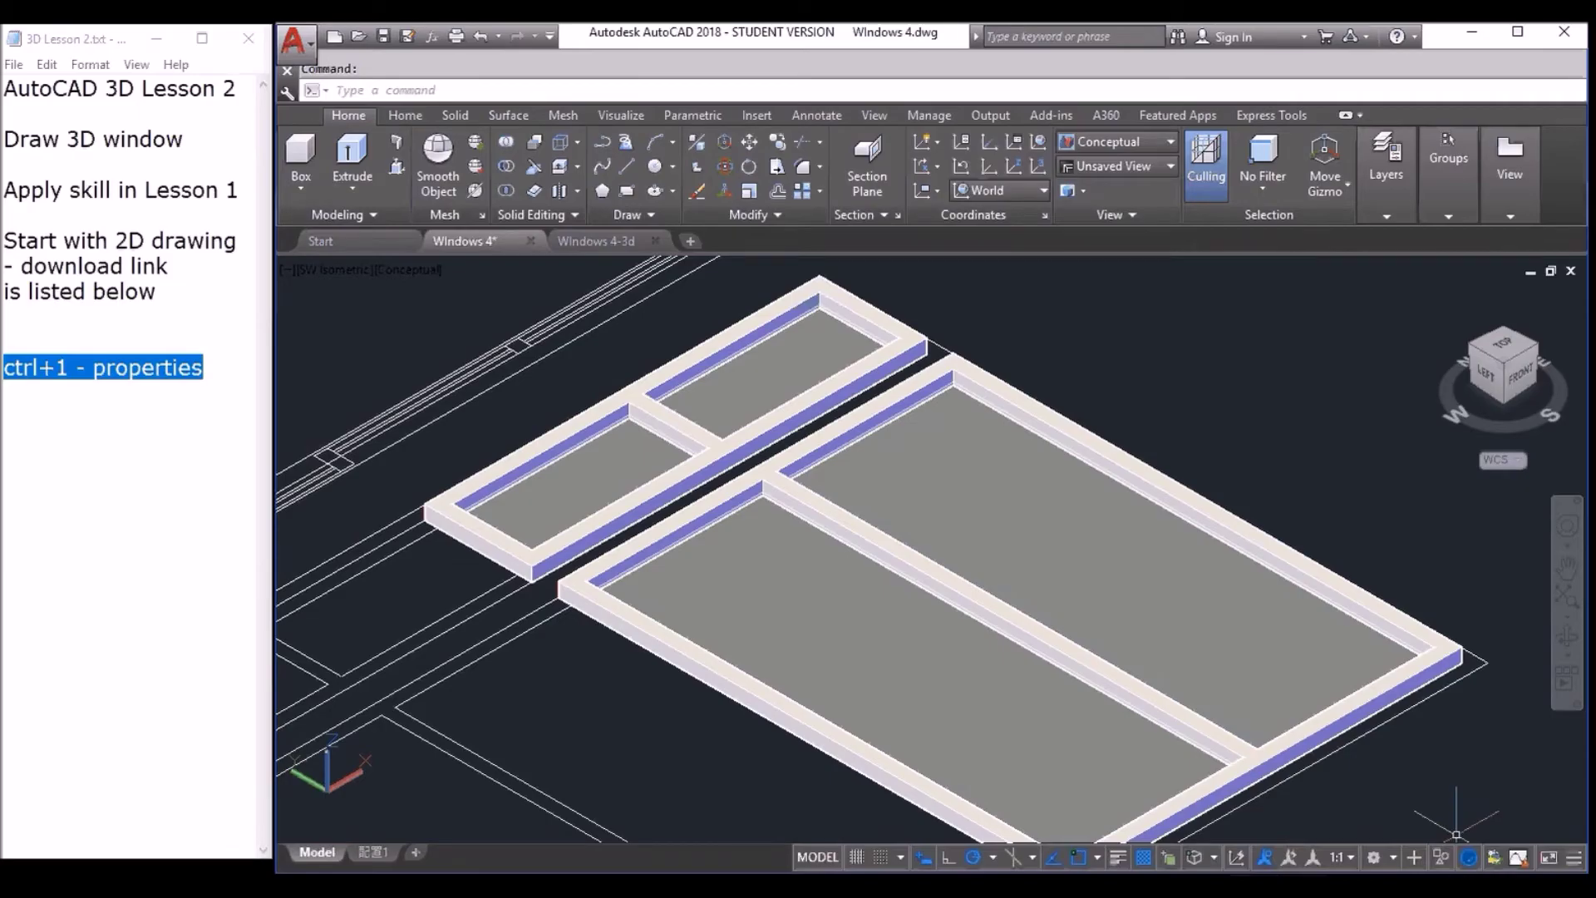
Switch to the Word document and read the notes on centring objects in the z-direction with the Move command.
key(alt+Tab)
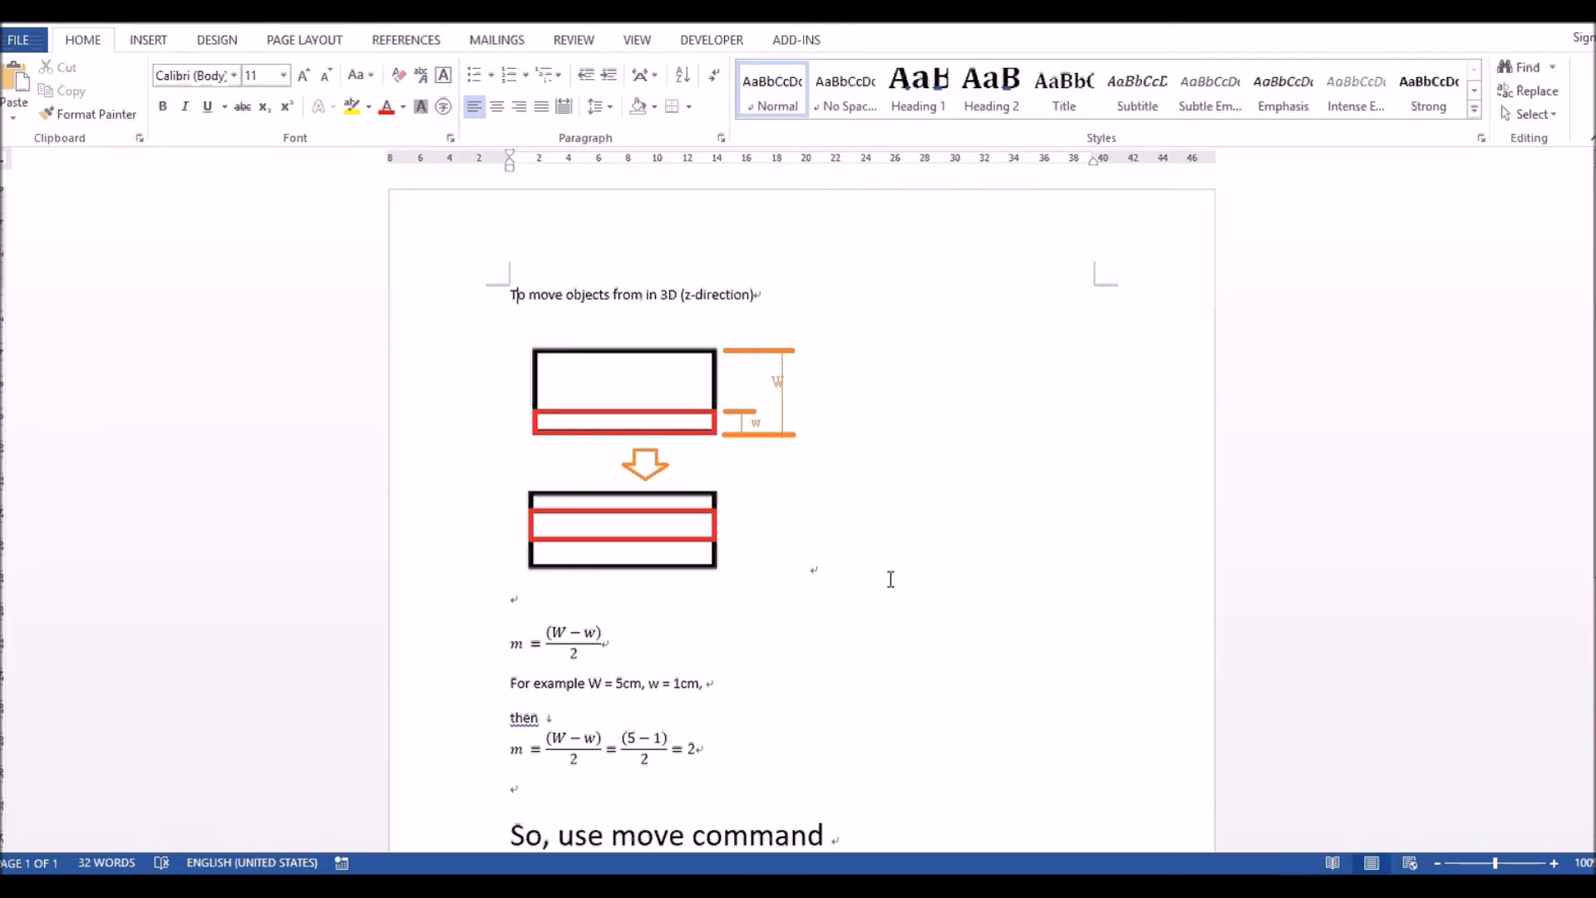
scroll(890, 579, down, 6)
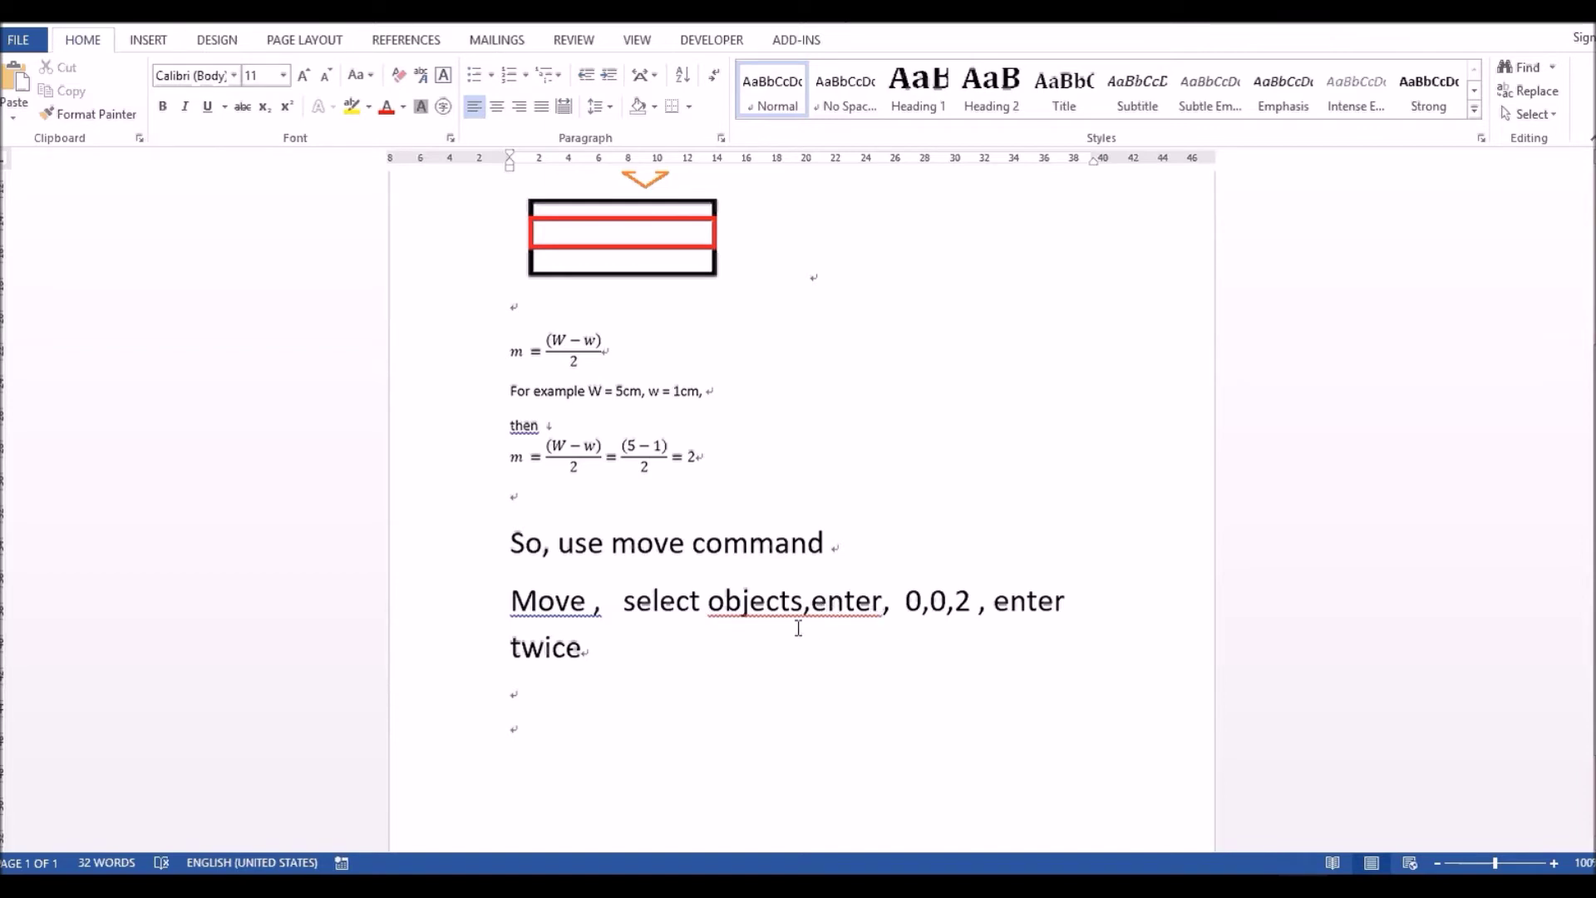
click(970, 600)
drag(994, 600, 588, 655)
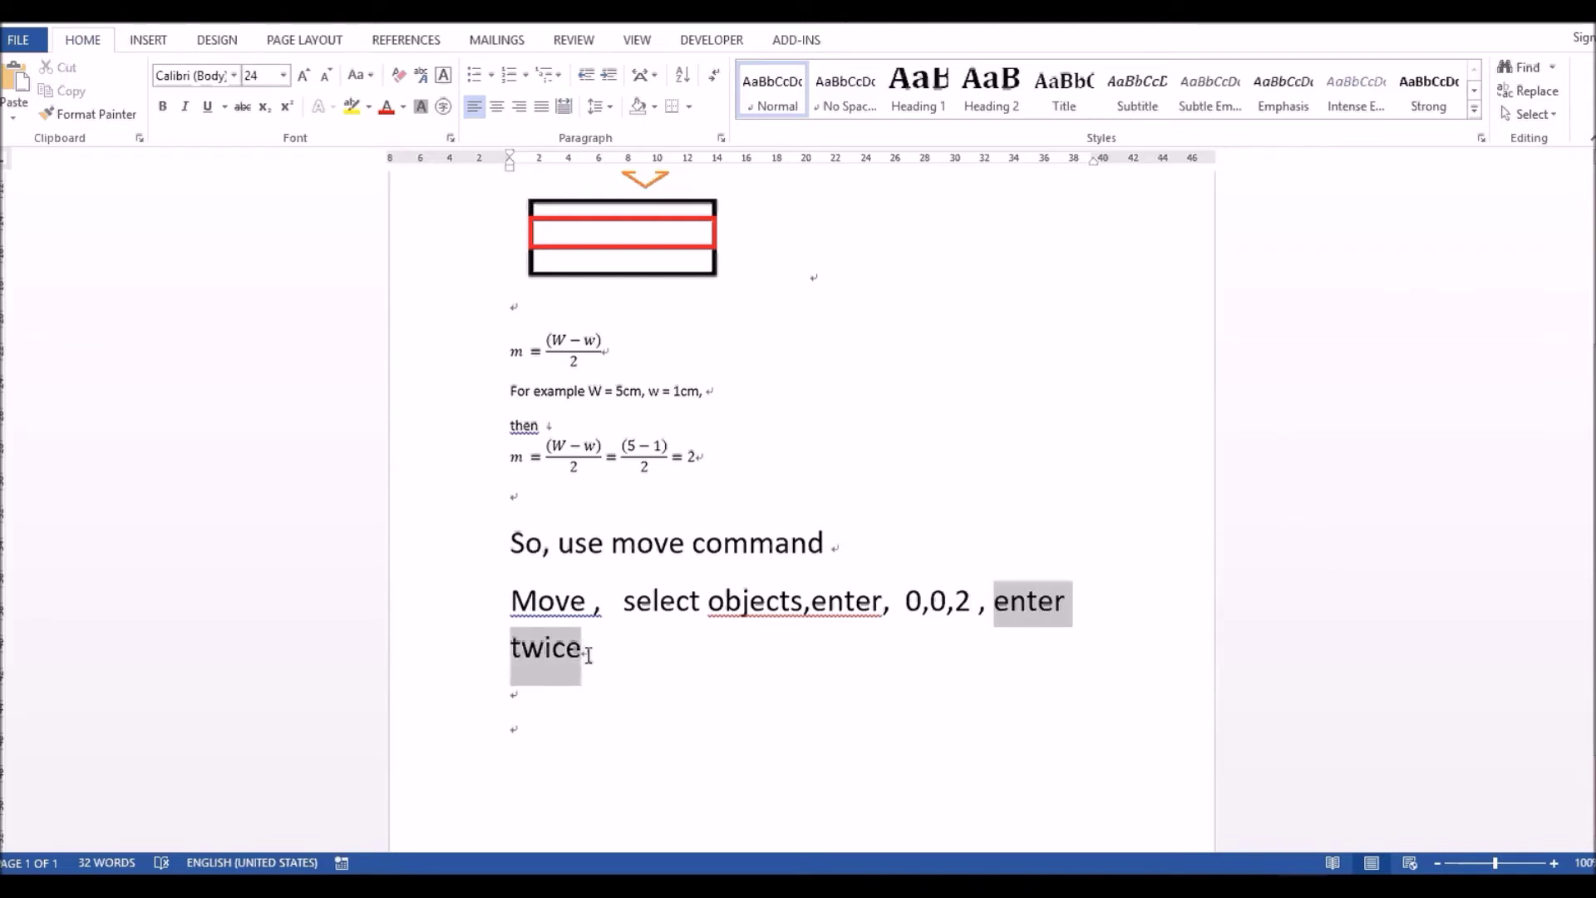
click(628, 652)
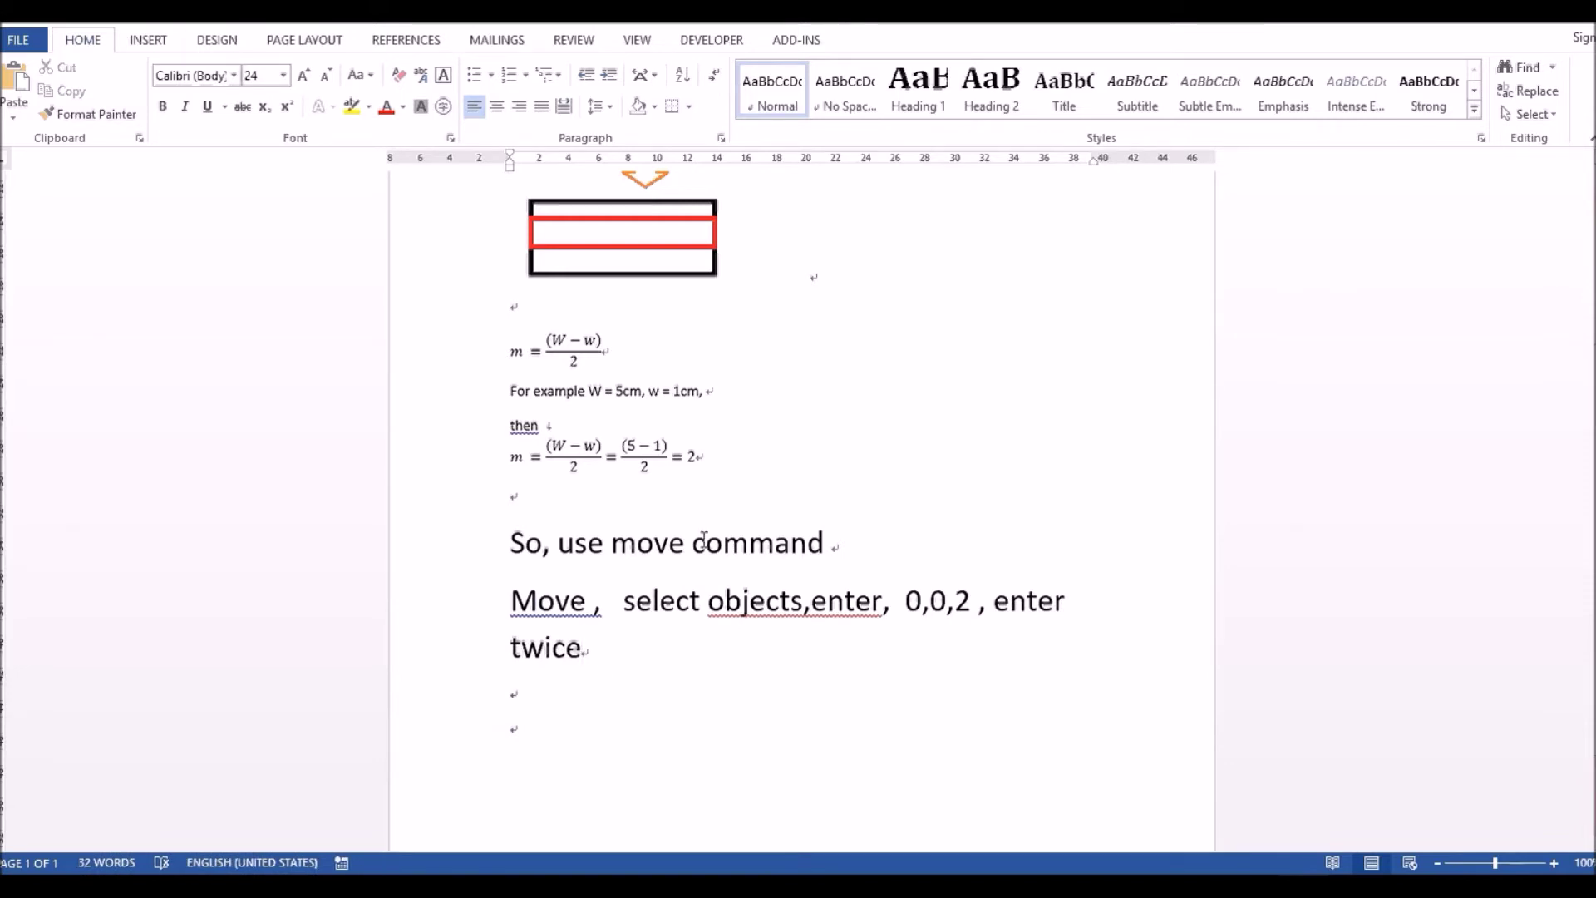
drag(898, 599, 988, 600)
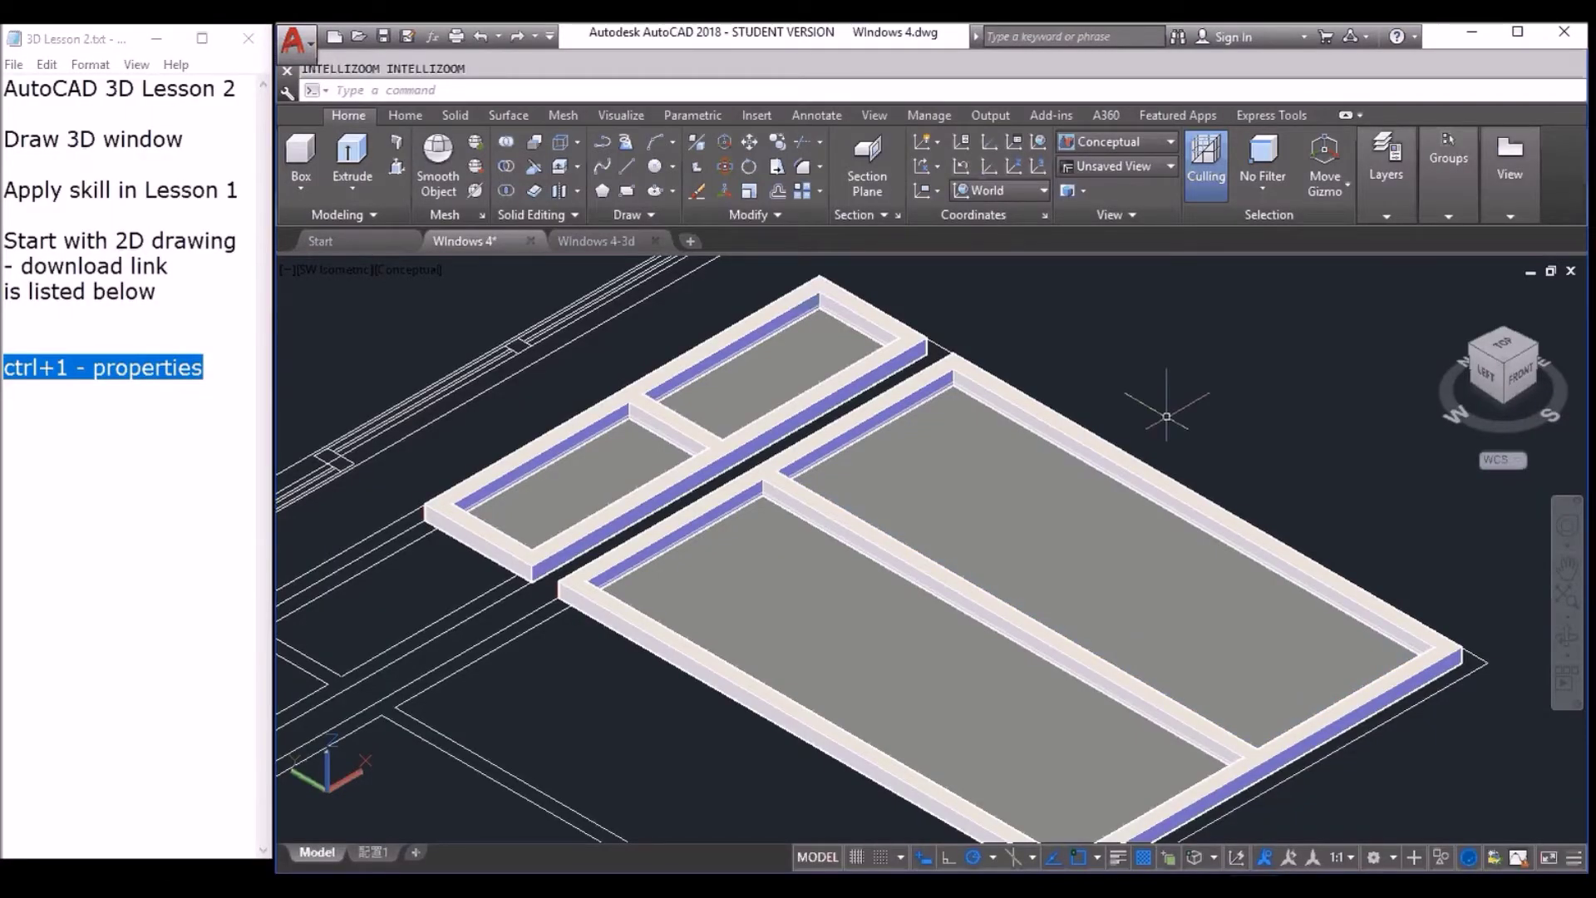
Switch back to AutoCAD and move all four glass panes by a displacement of 0,0,20 to centre them in the frames.
text(m)
key(Return)
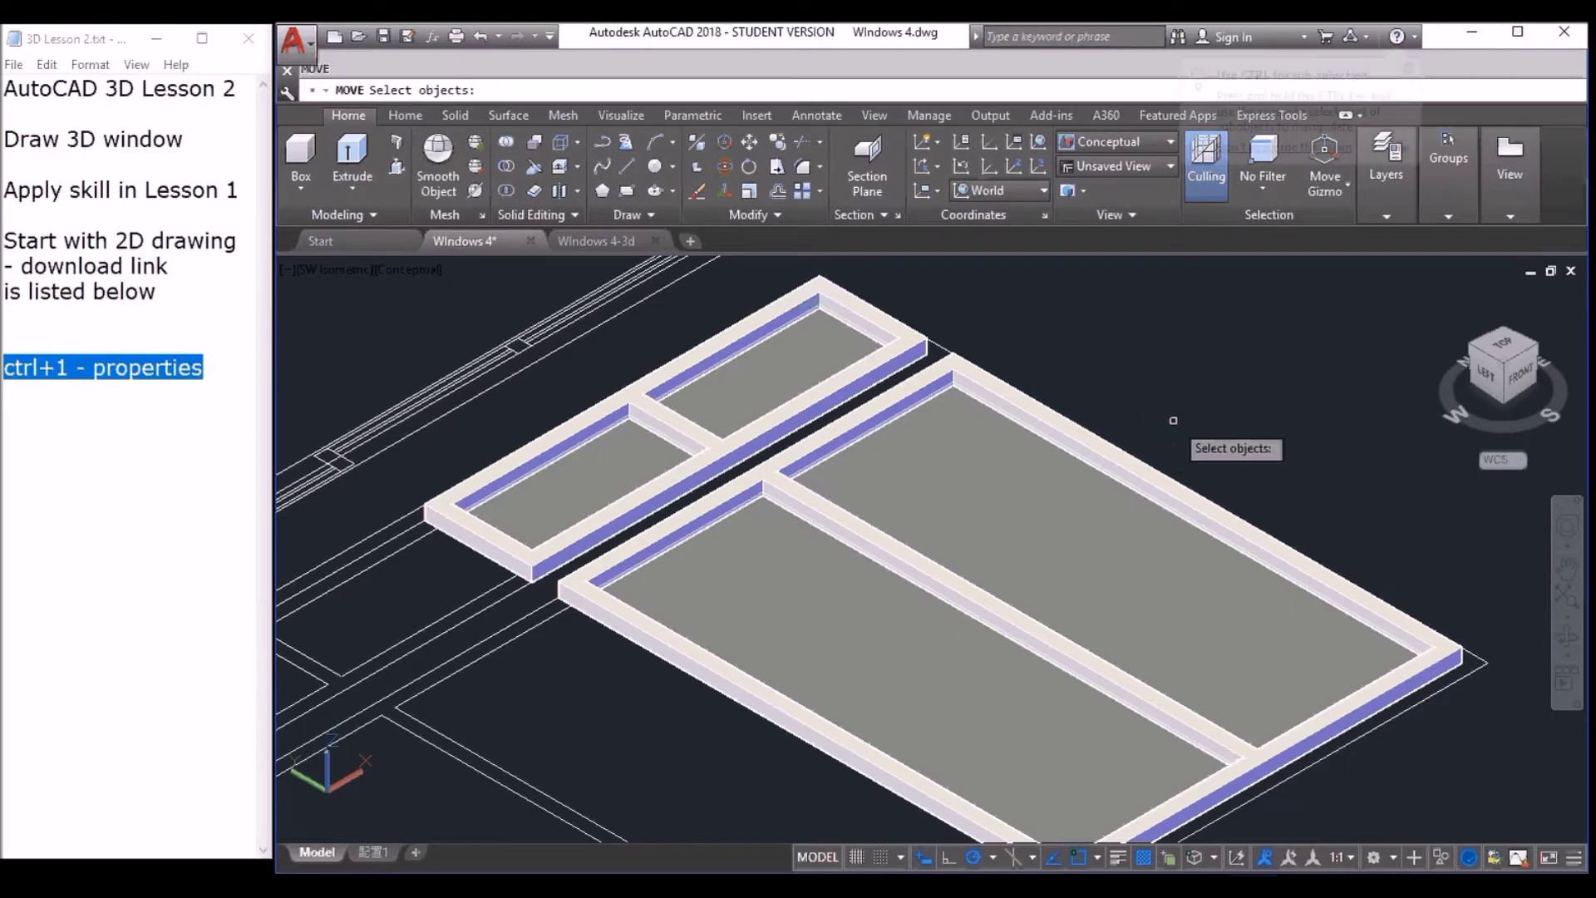
click(810, 378)
click(640, 449)
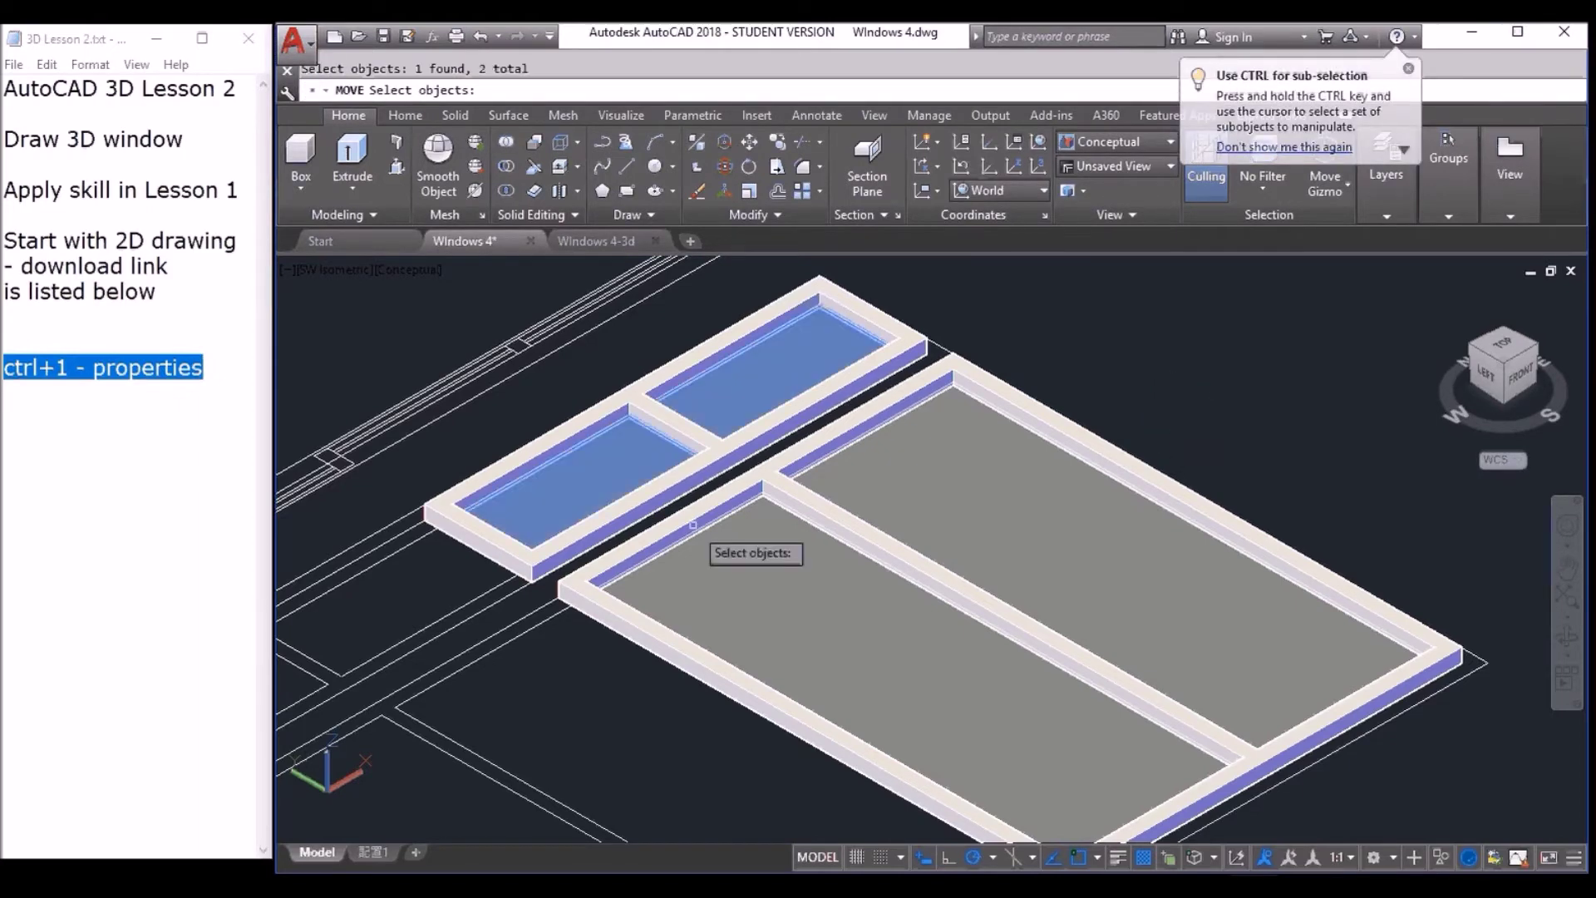
click(748, 536)
click(900, 492)
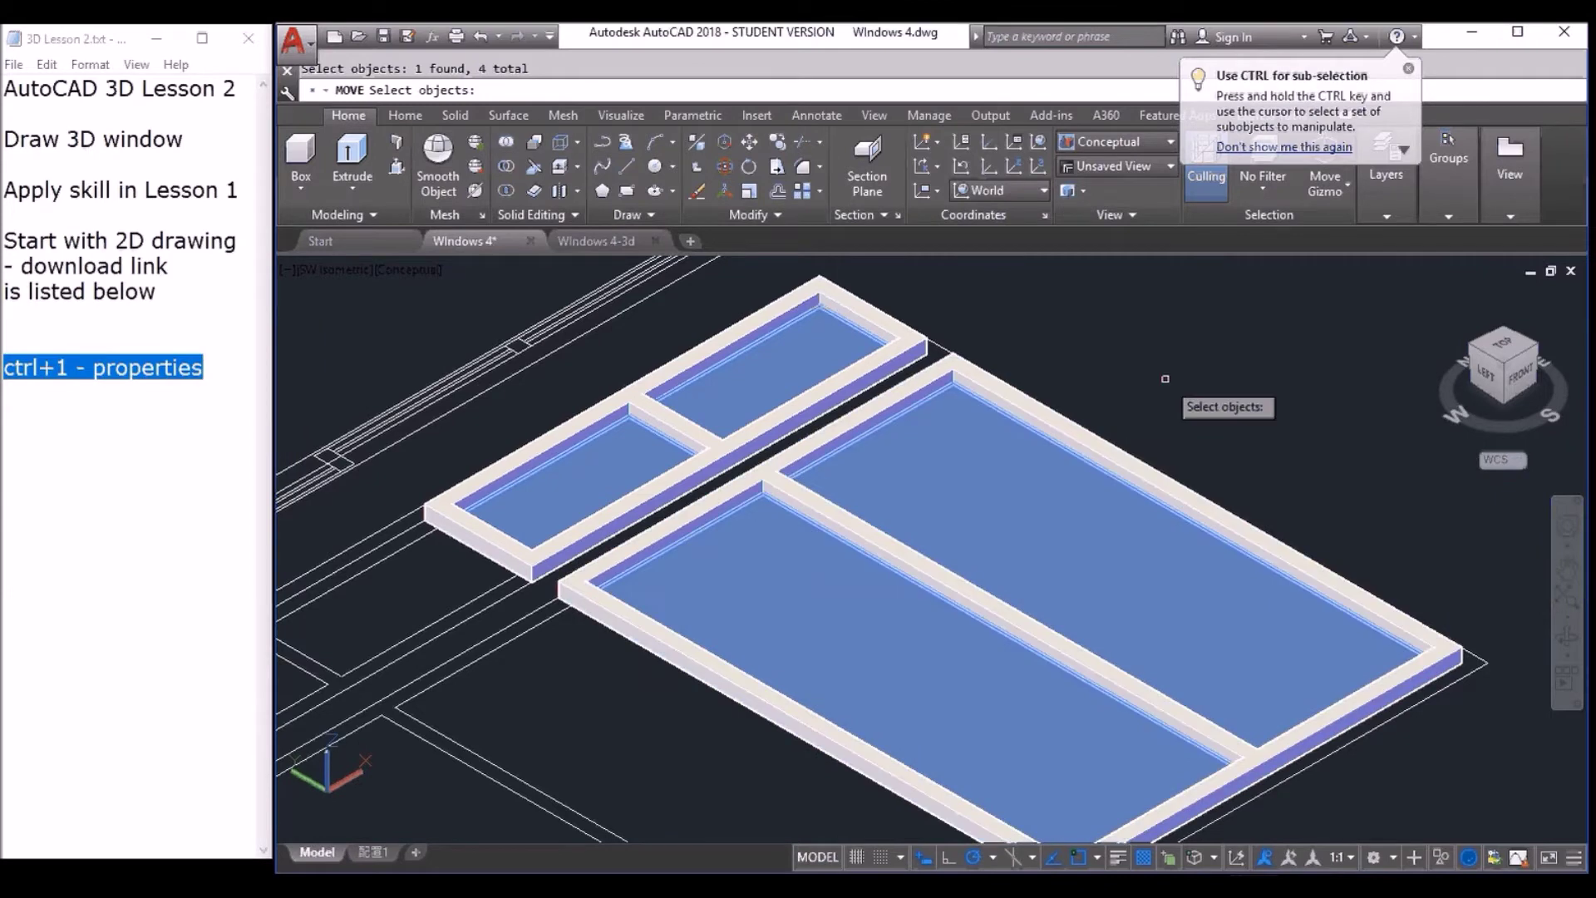
key(Return)
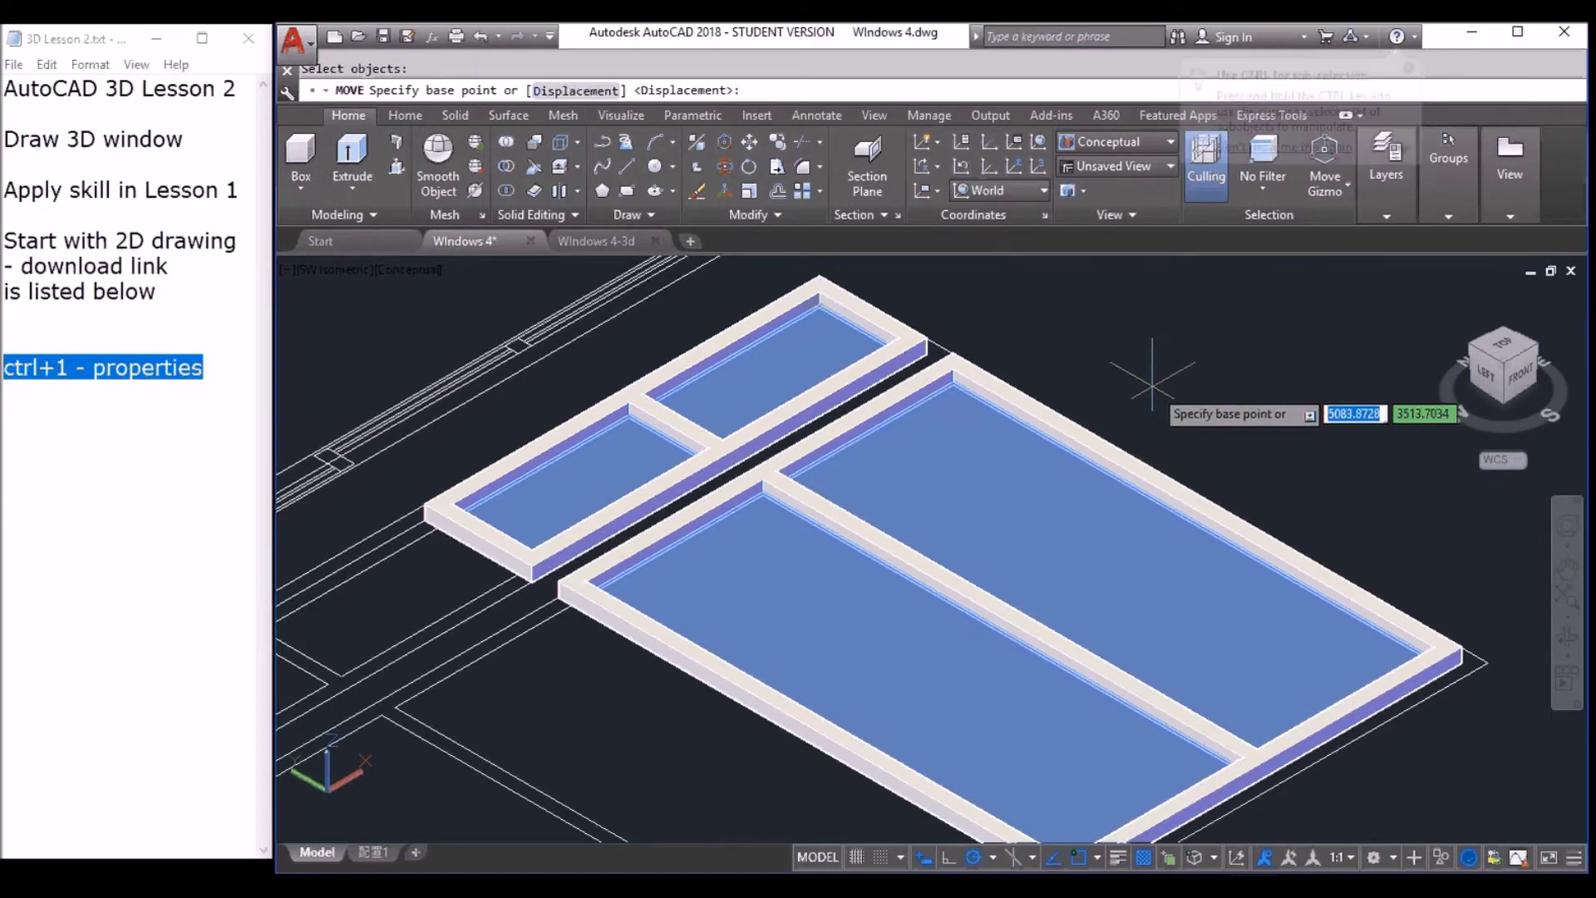
text(0,0,)
text(20)
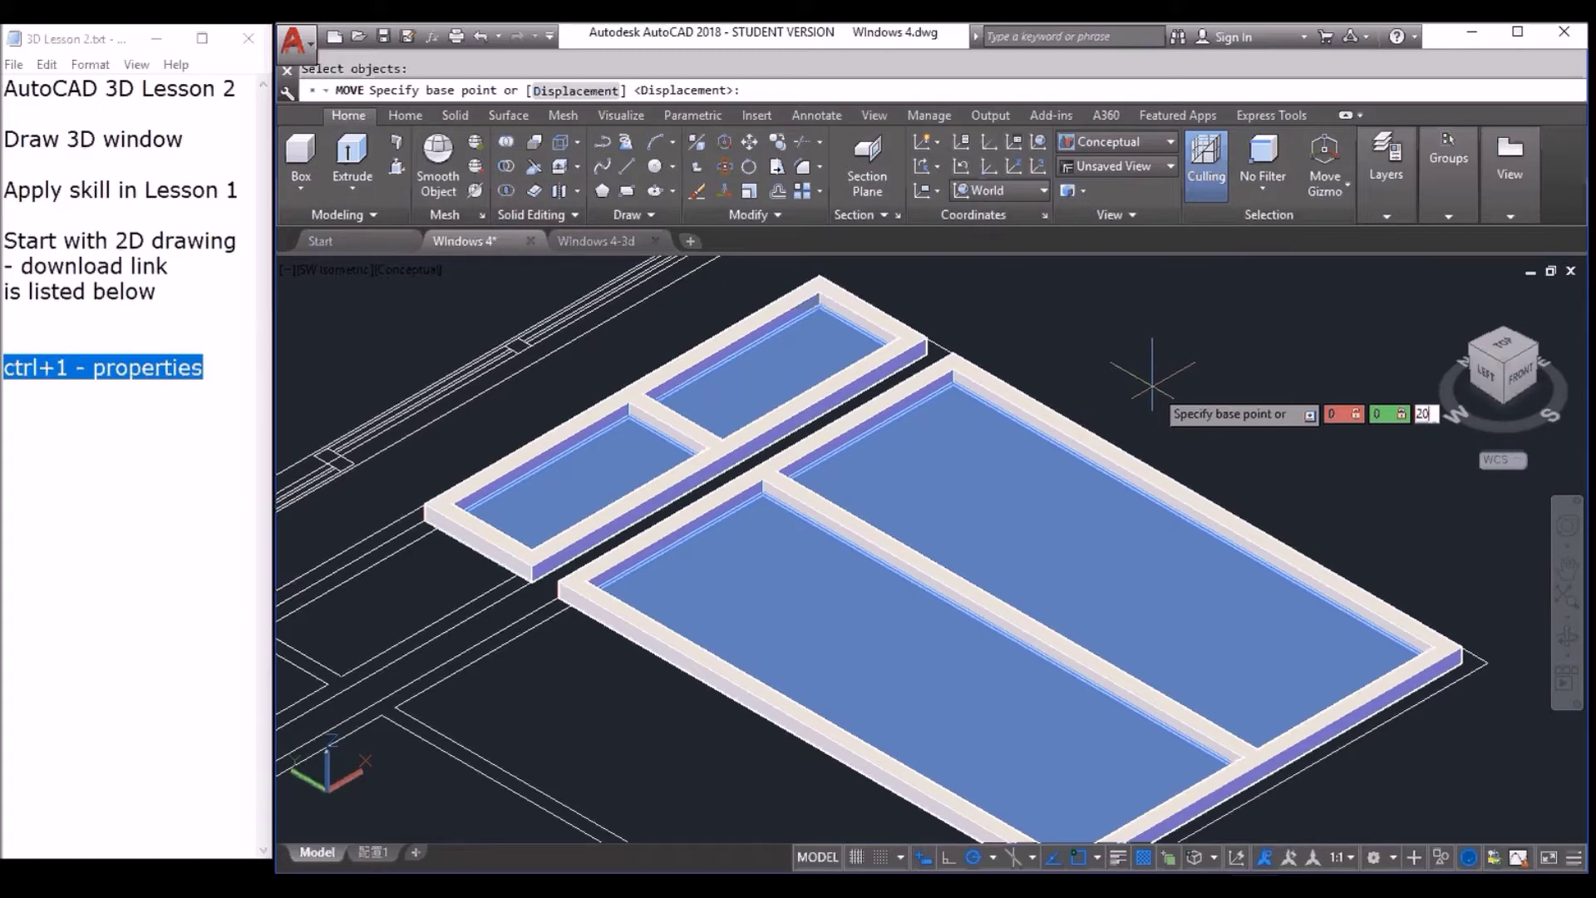
key(Return)
key(Return)
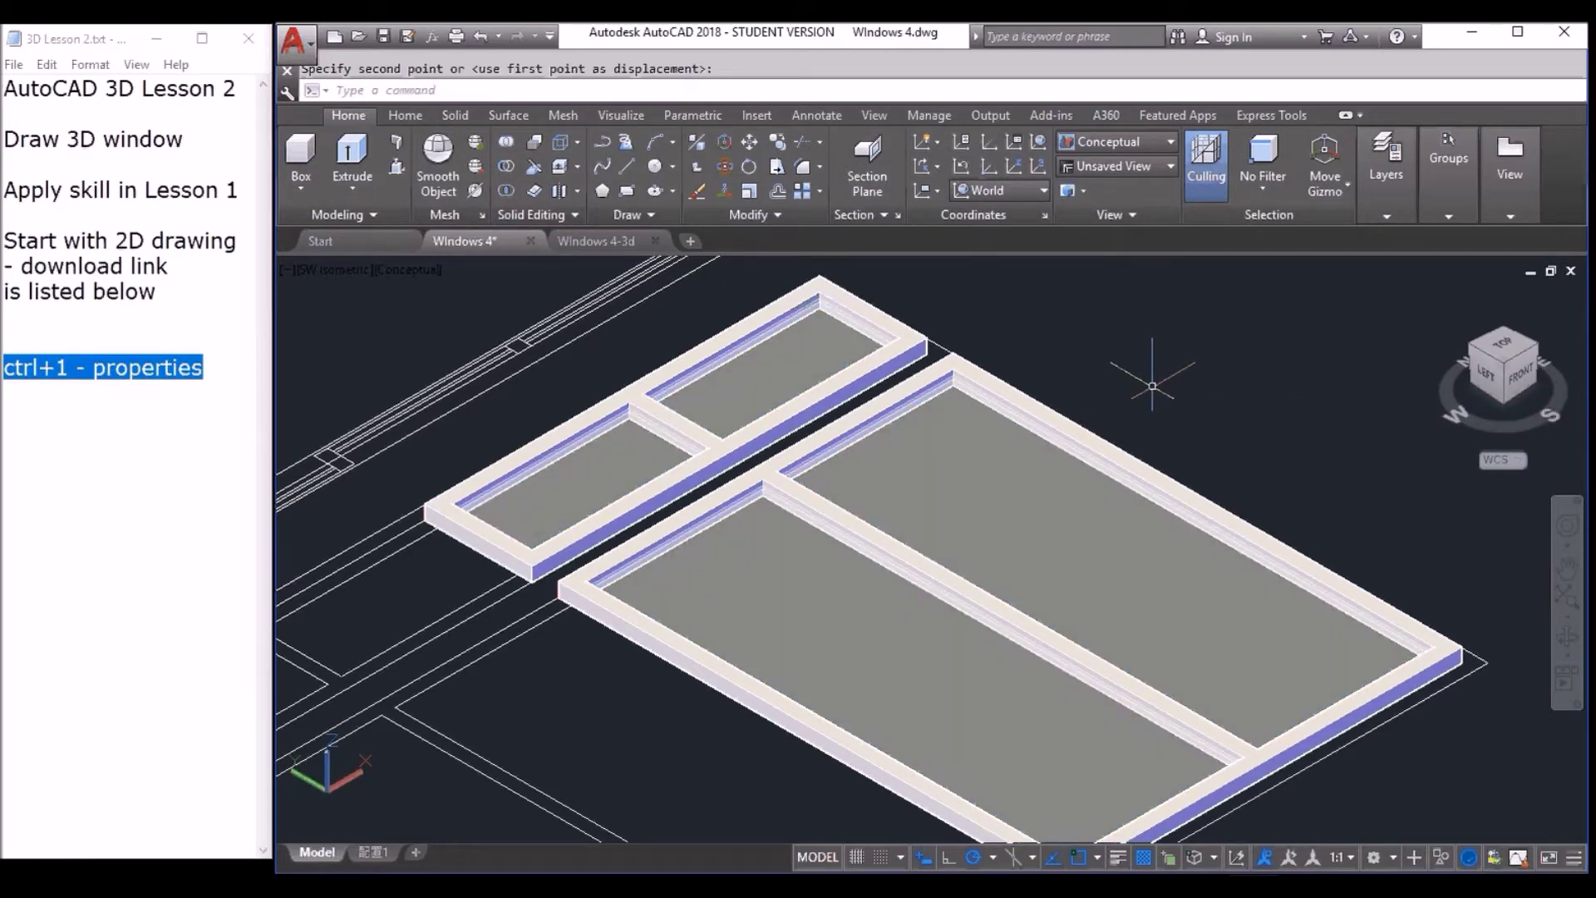
scroll(855, 385, up, 5)
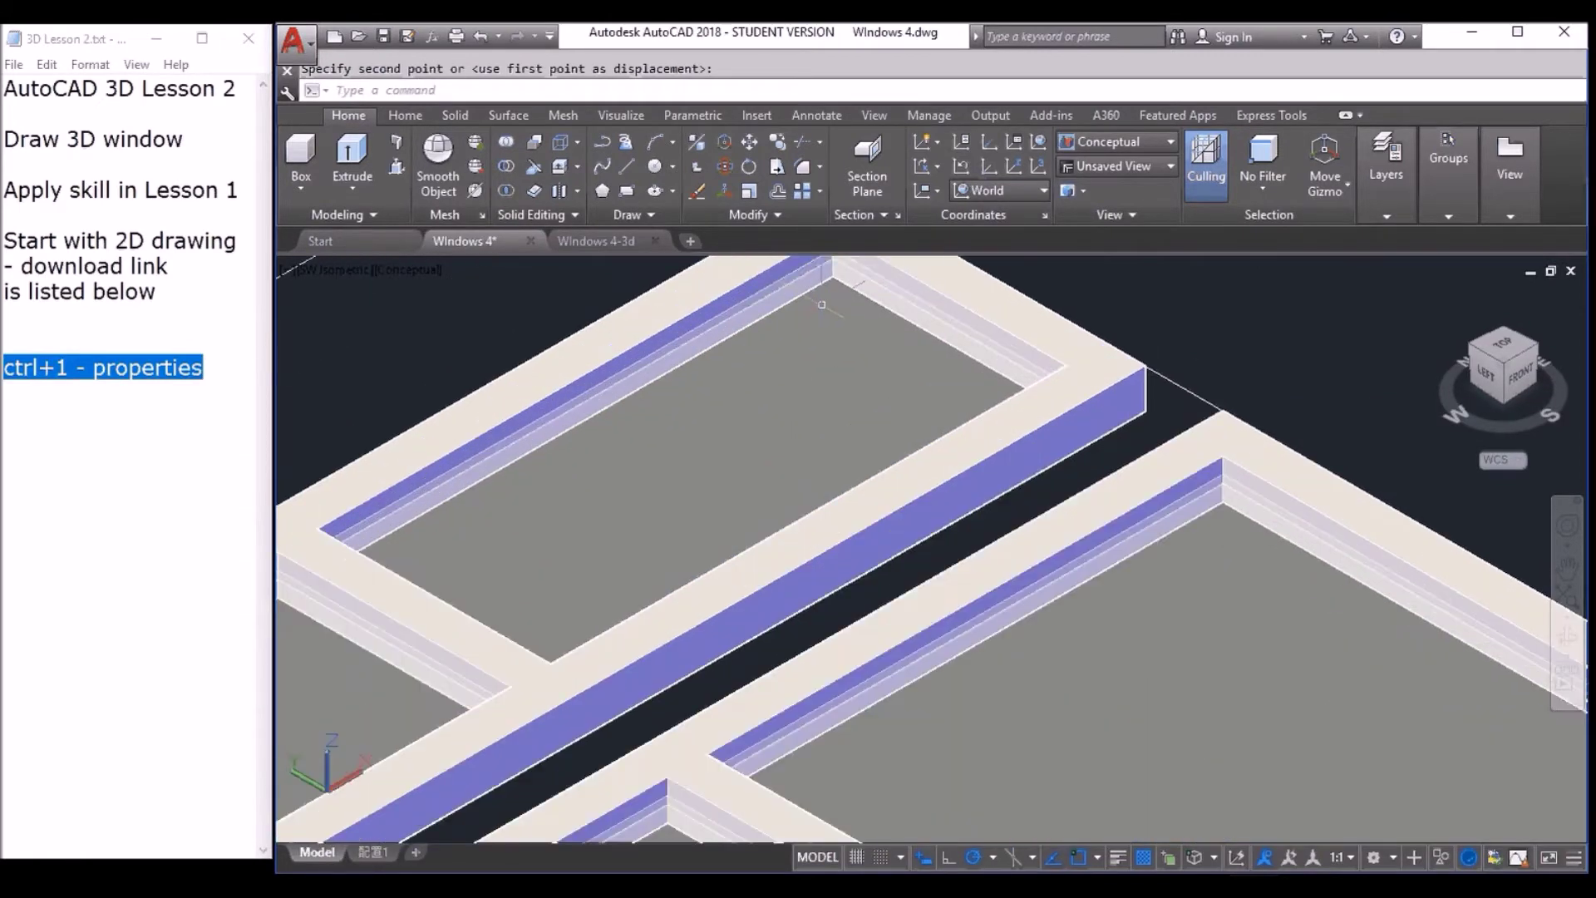
Undo the 0,0,20 displacement of the four glass panes.
scroll(856, 385, down, 4)
scroll(945, 501, down, 3)
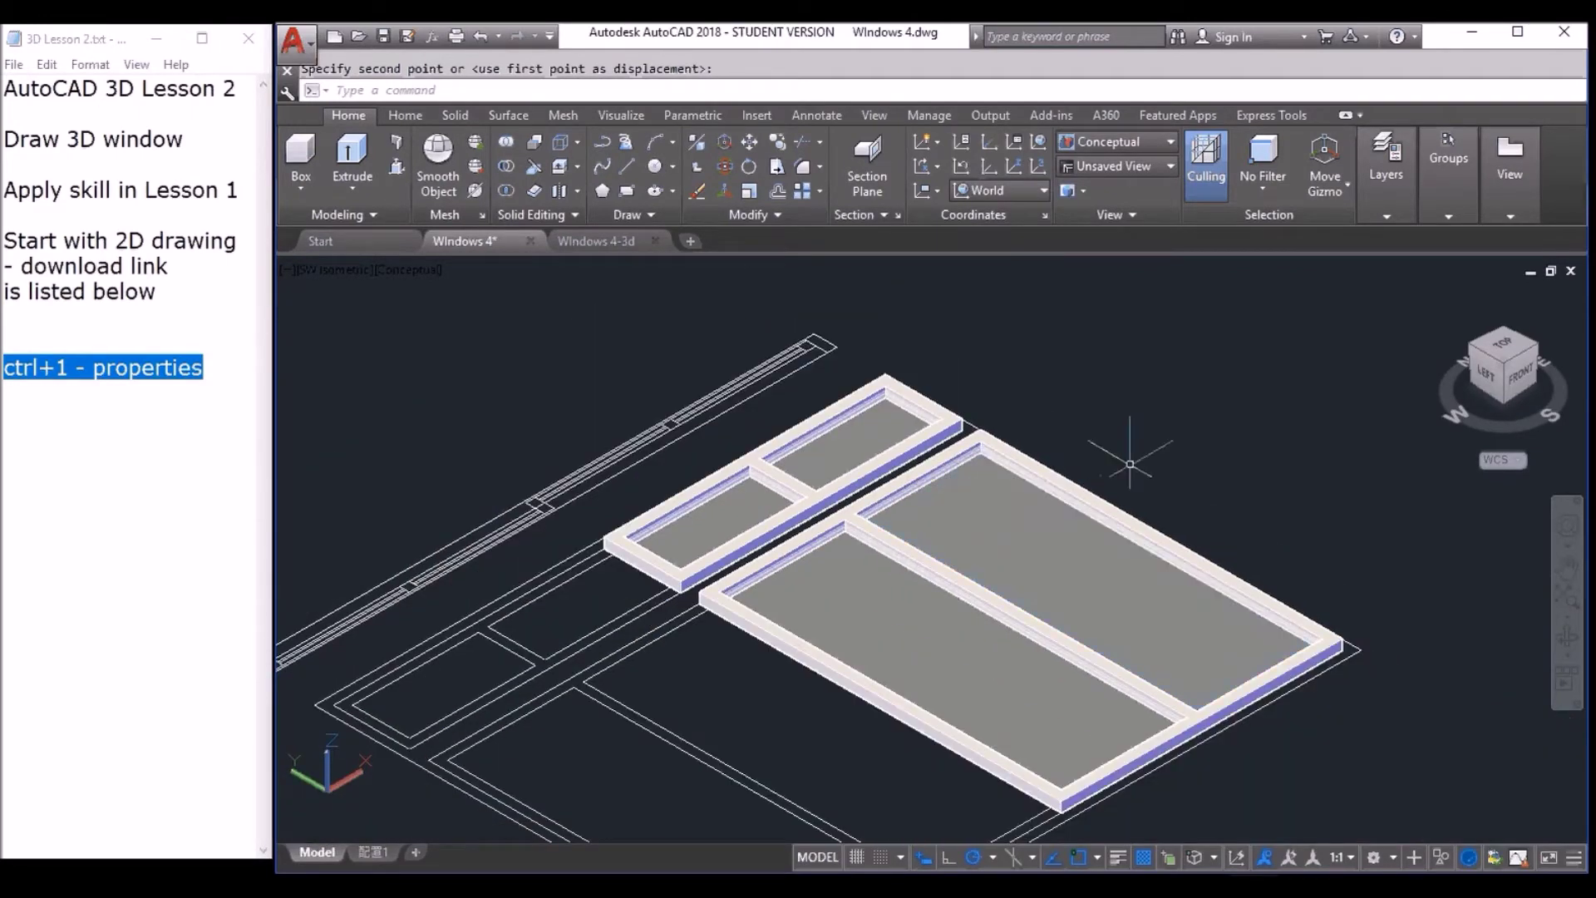
text(u)
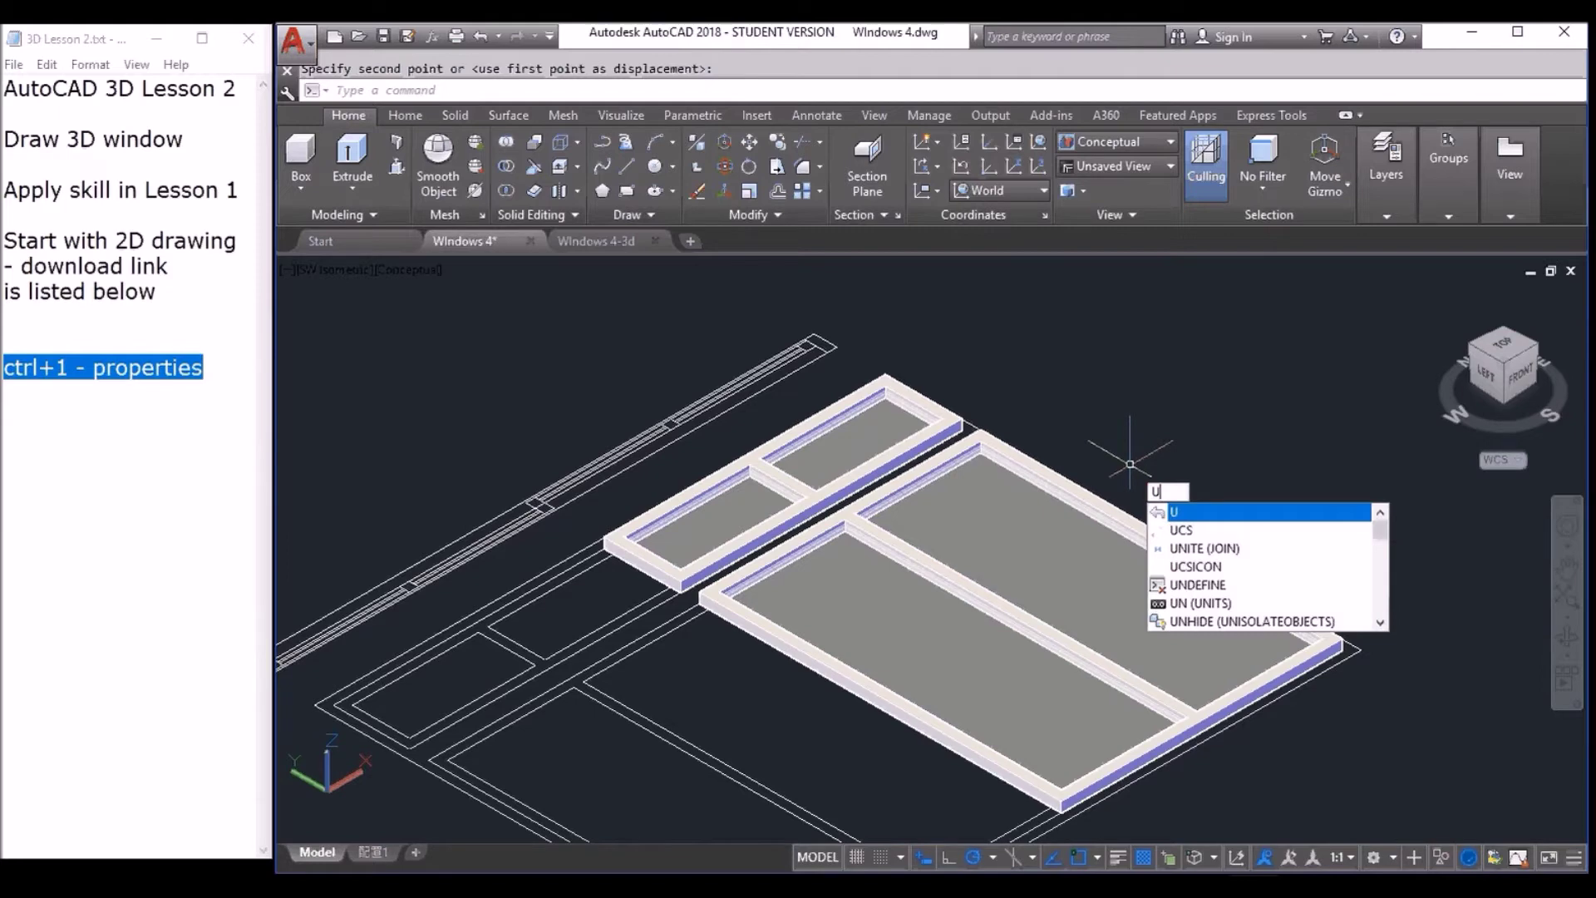
key(Return)
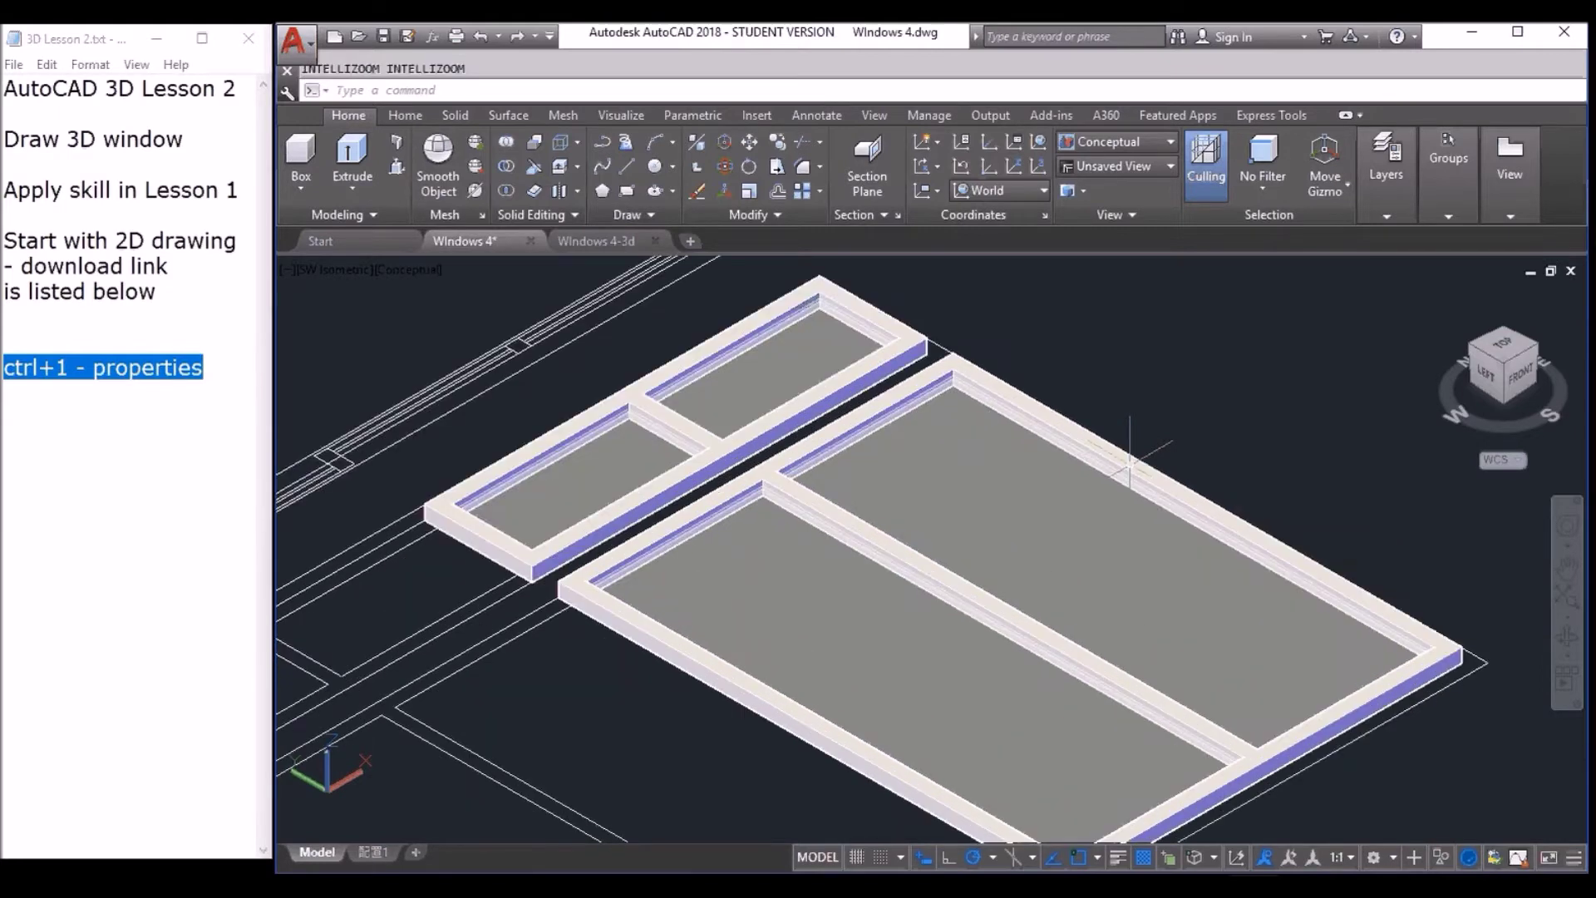
text(m)
key(Return)
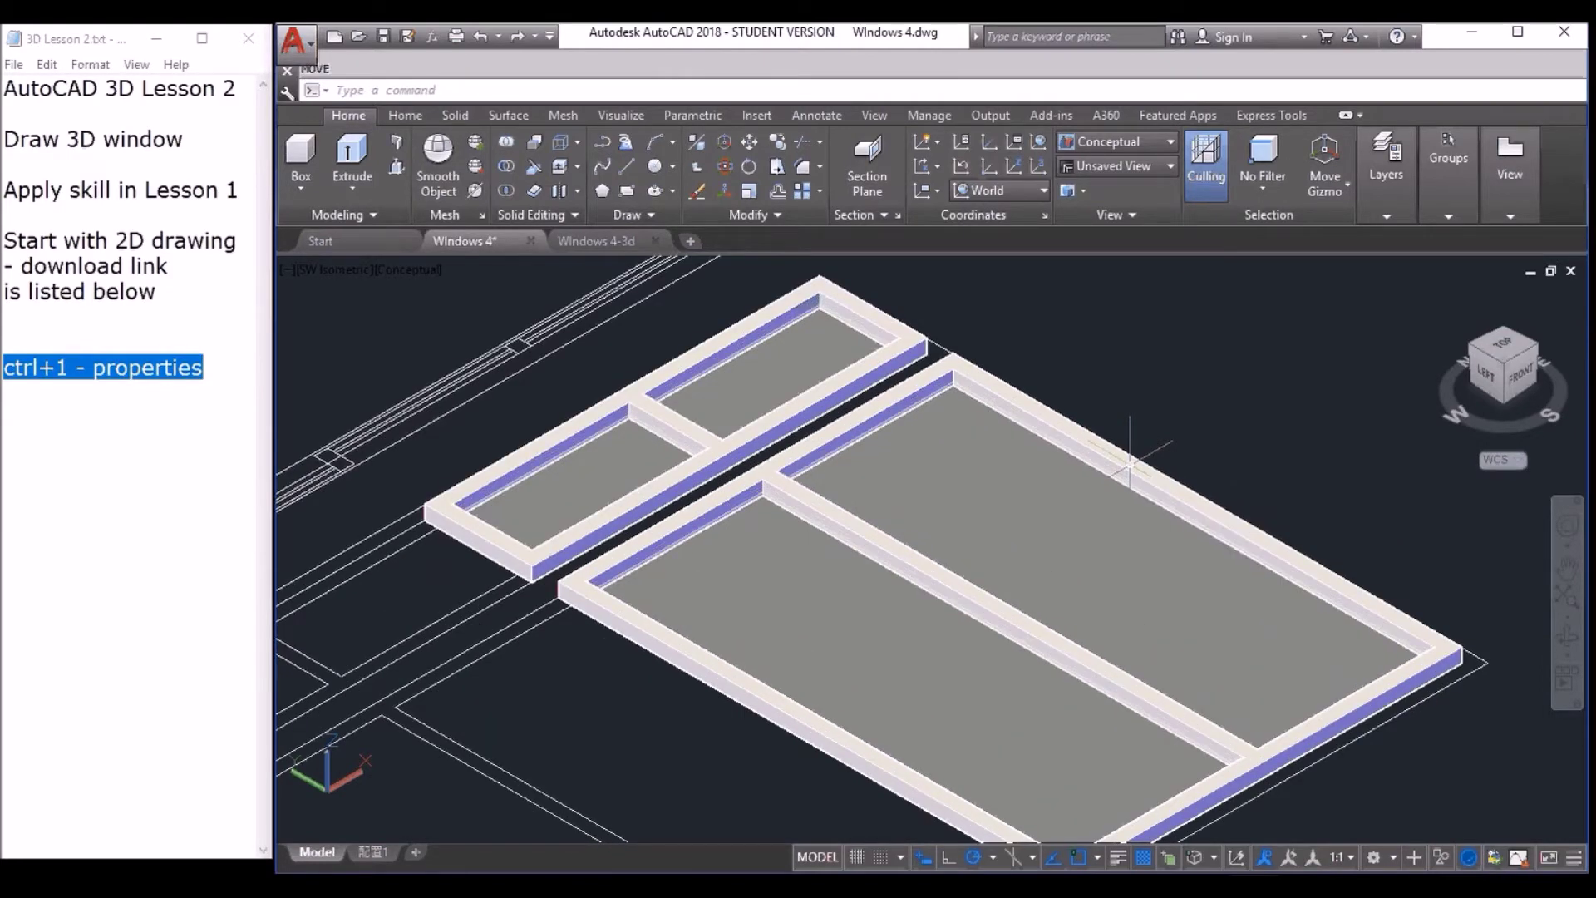
key(Escape)
Select all four glass panes and move them 20 upward along the Z axis with the move gizmo, then deselect them.
click(778, 369)
click(581, 465)
click(779, 573)
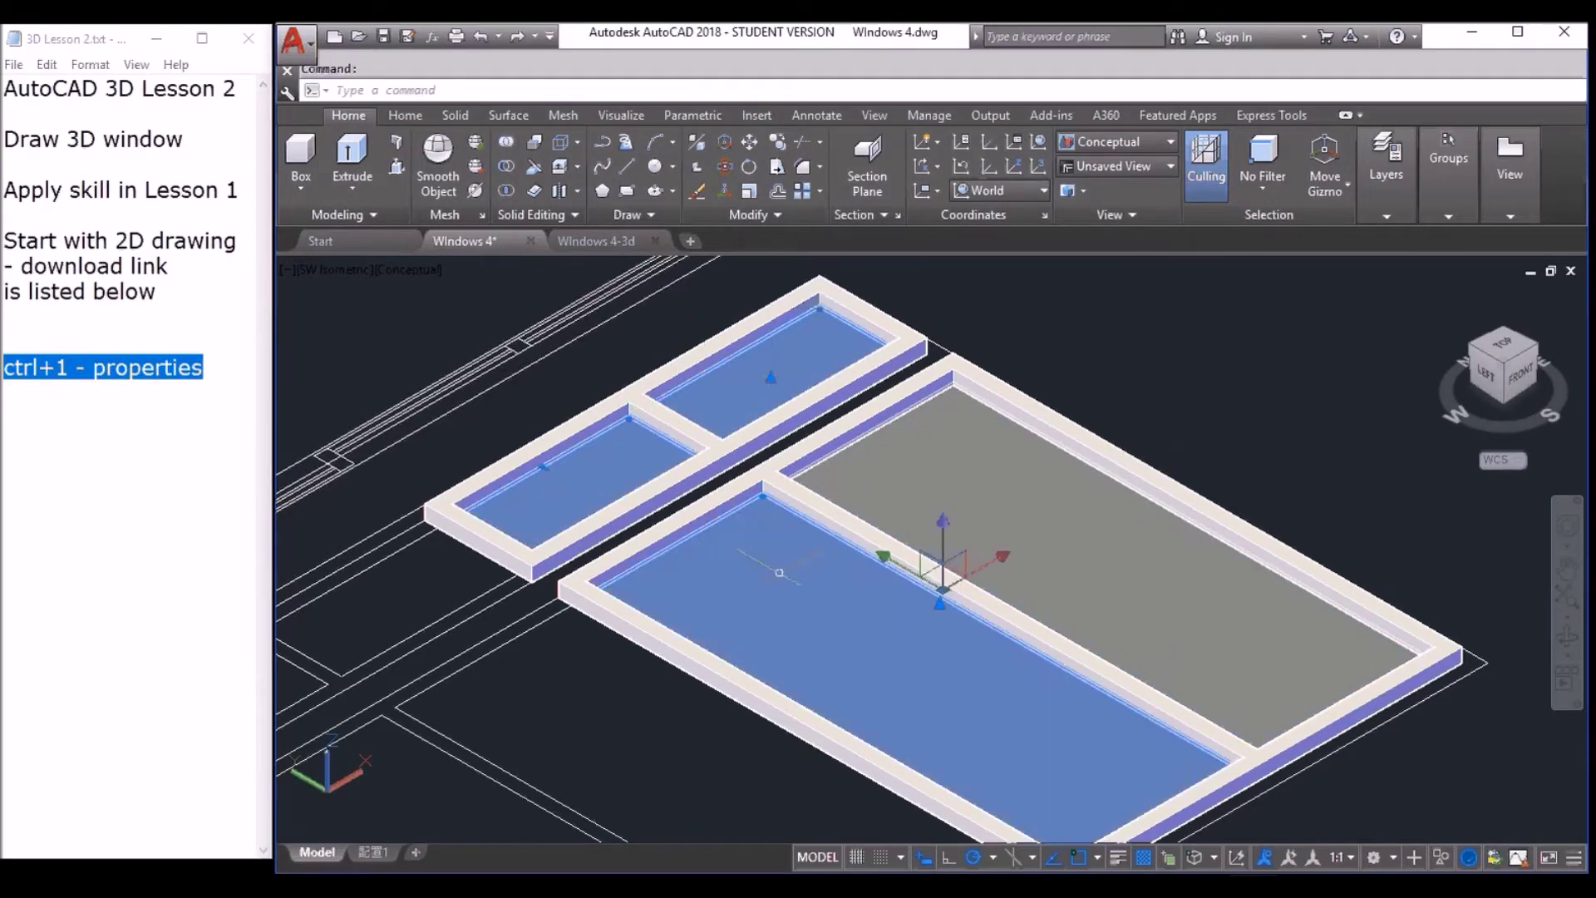
click(1130, 547)
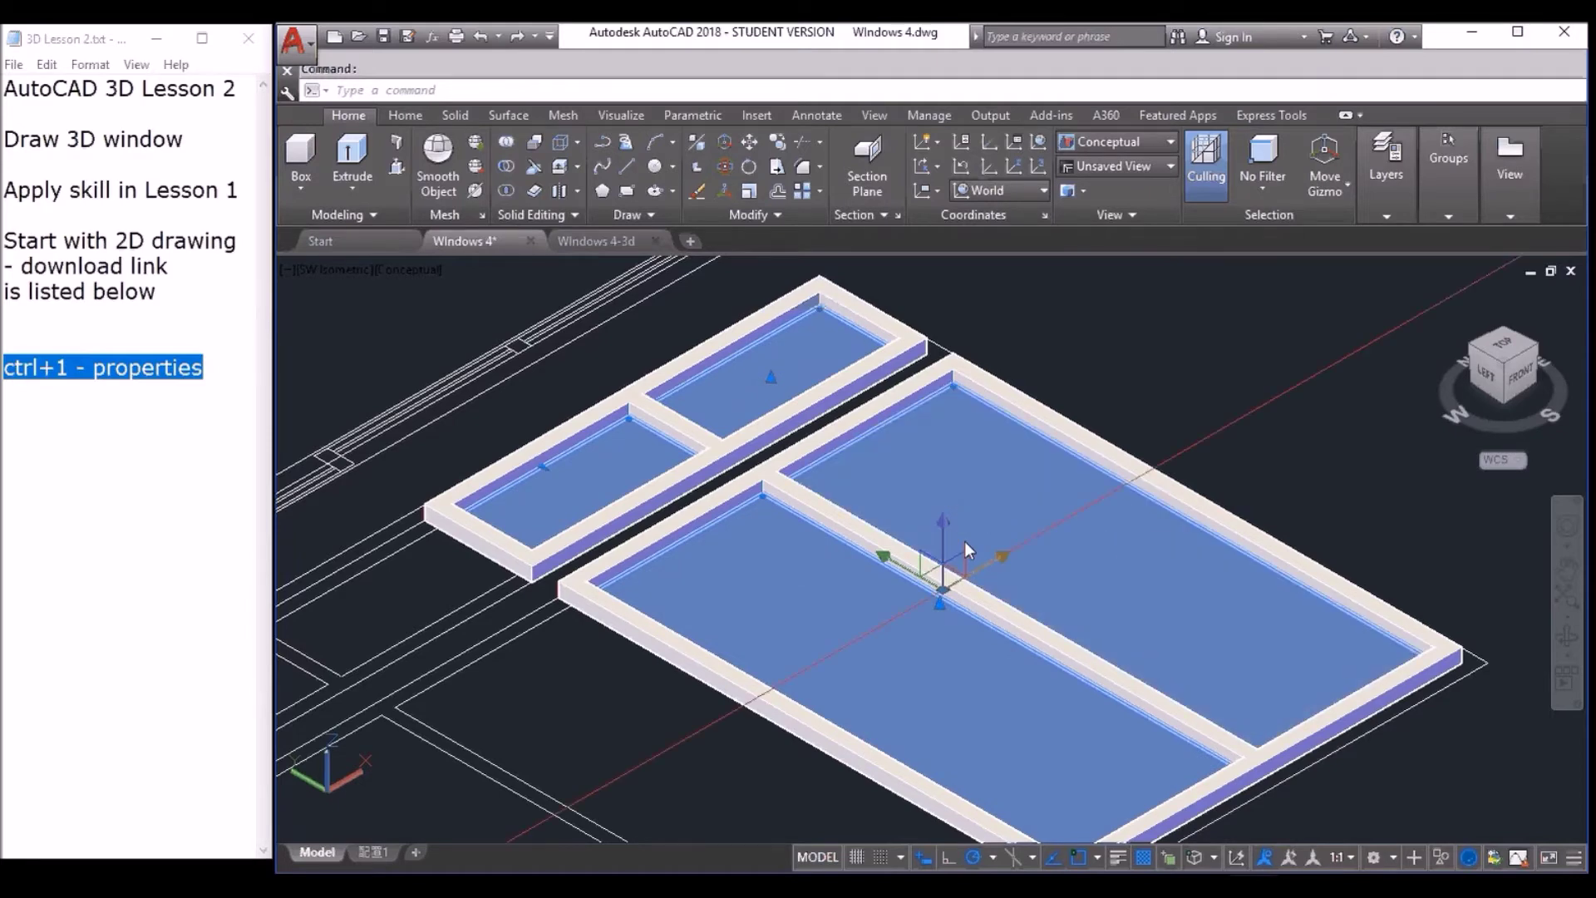
click(944, 533)
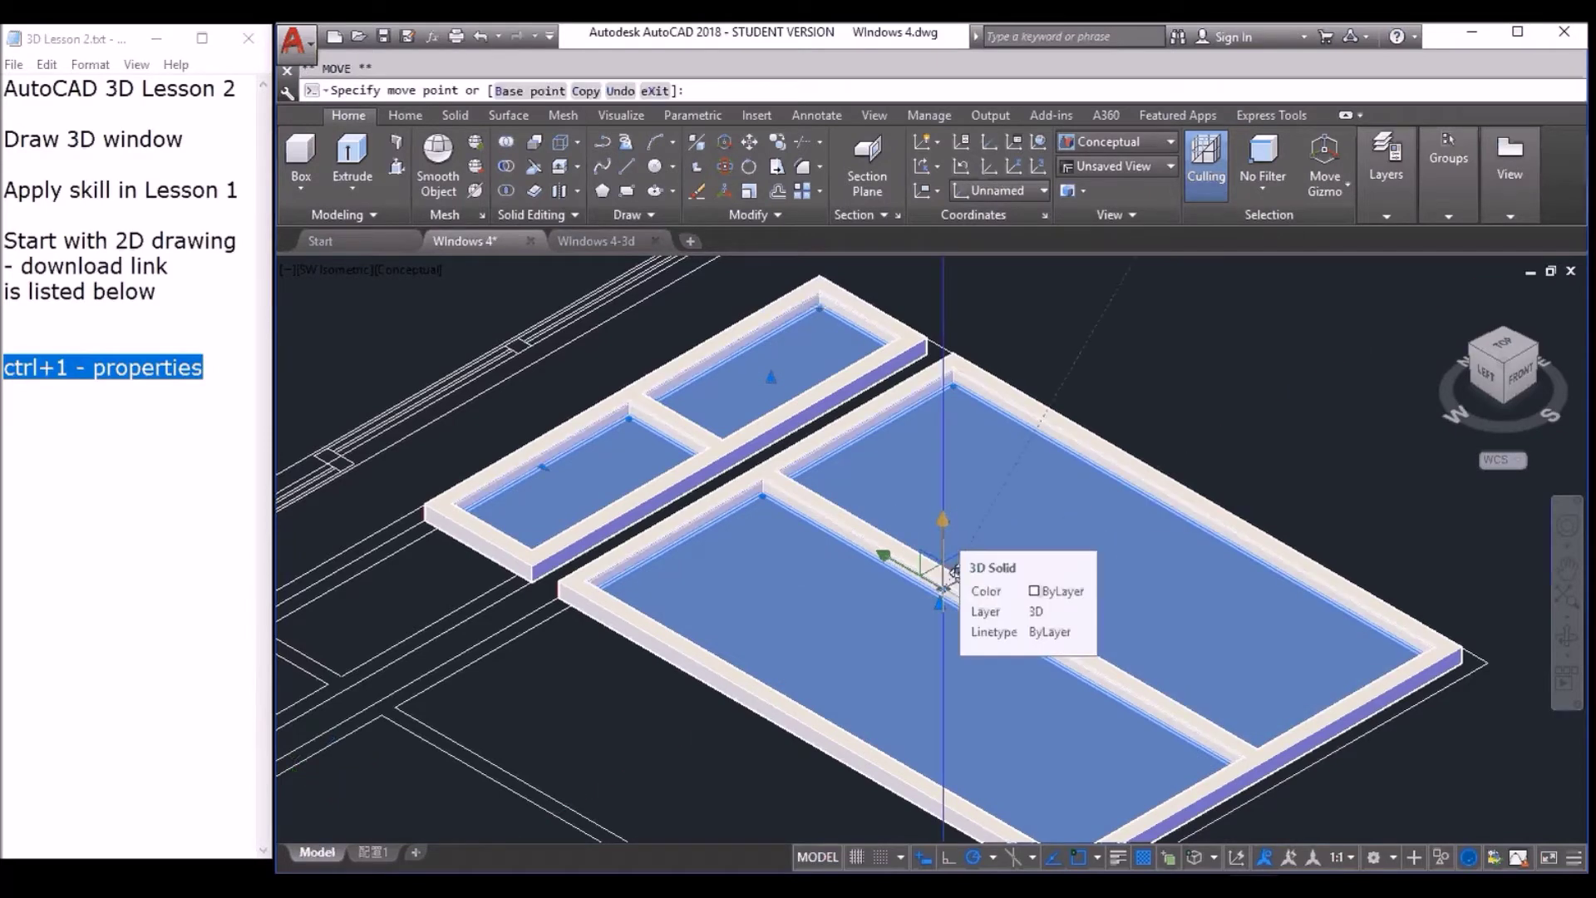
text(20)
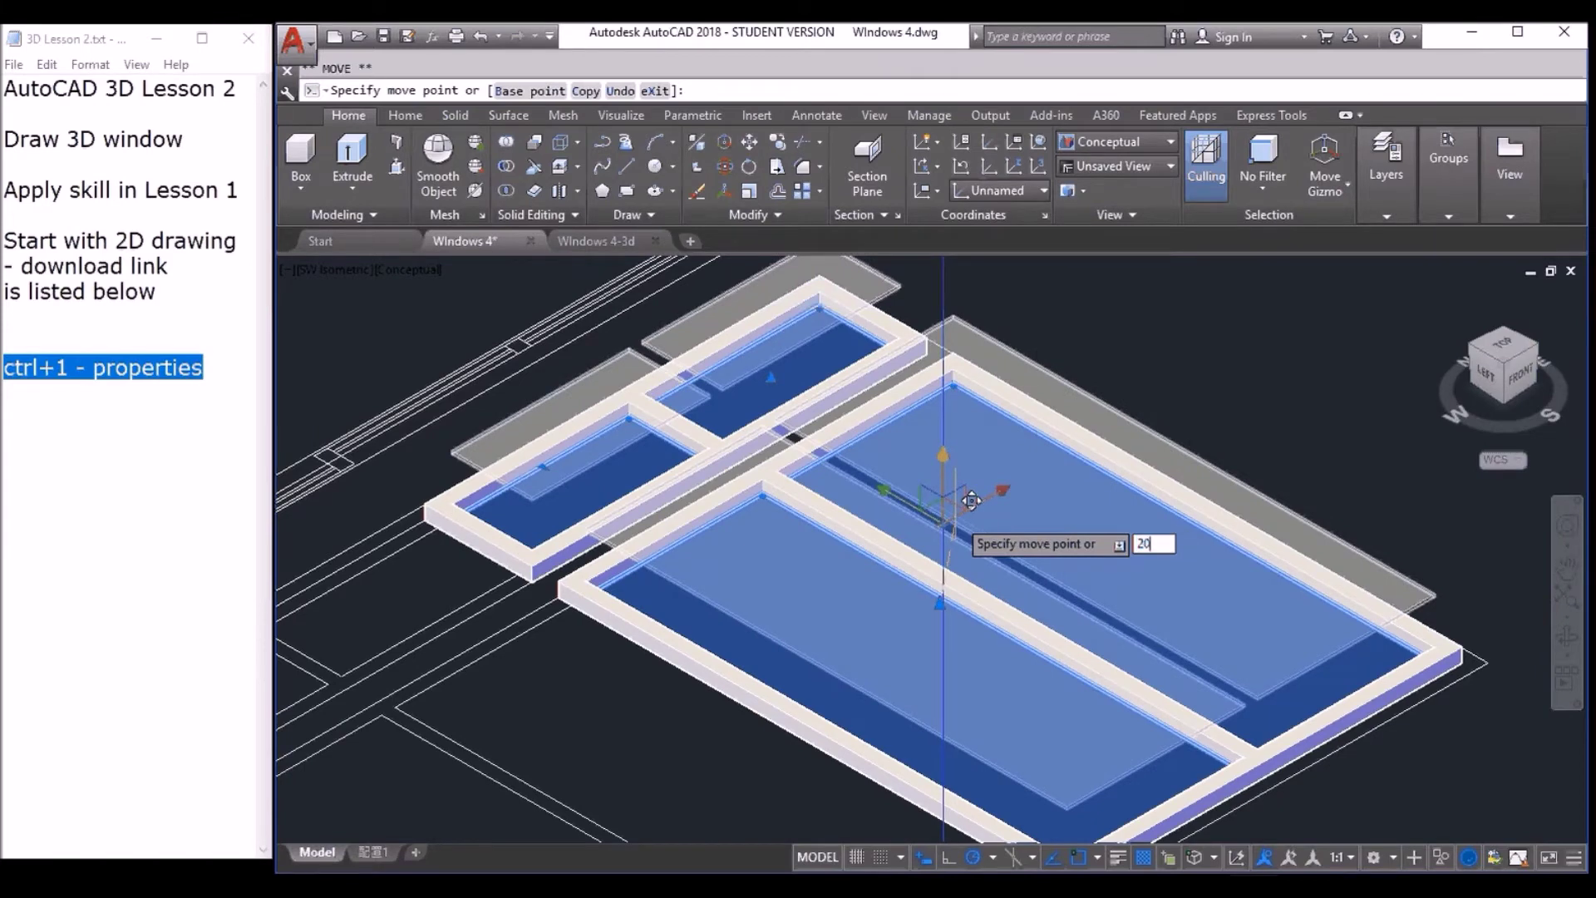
key(Return)
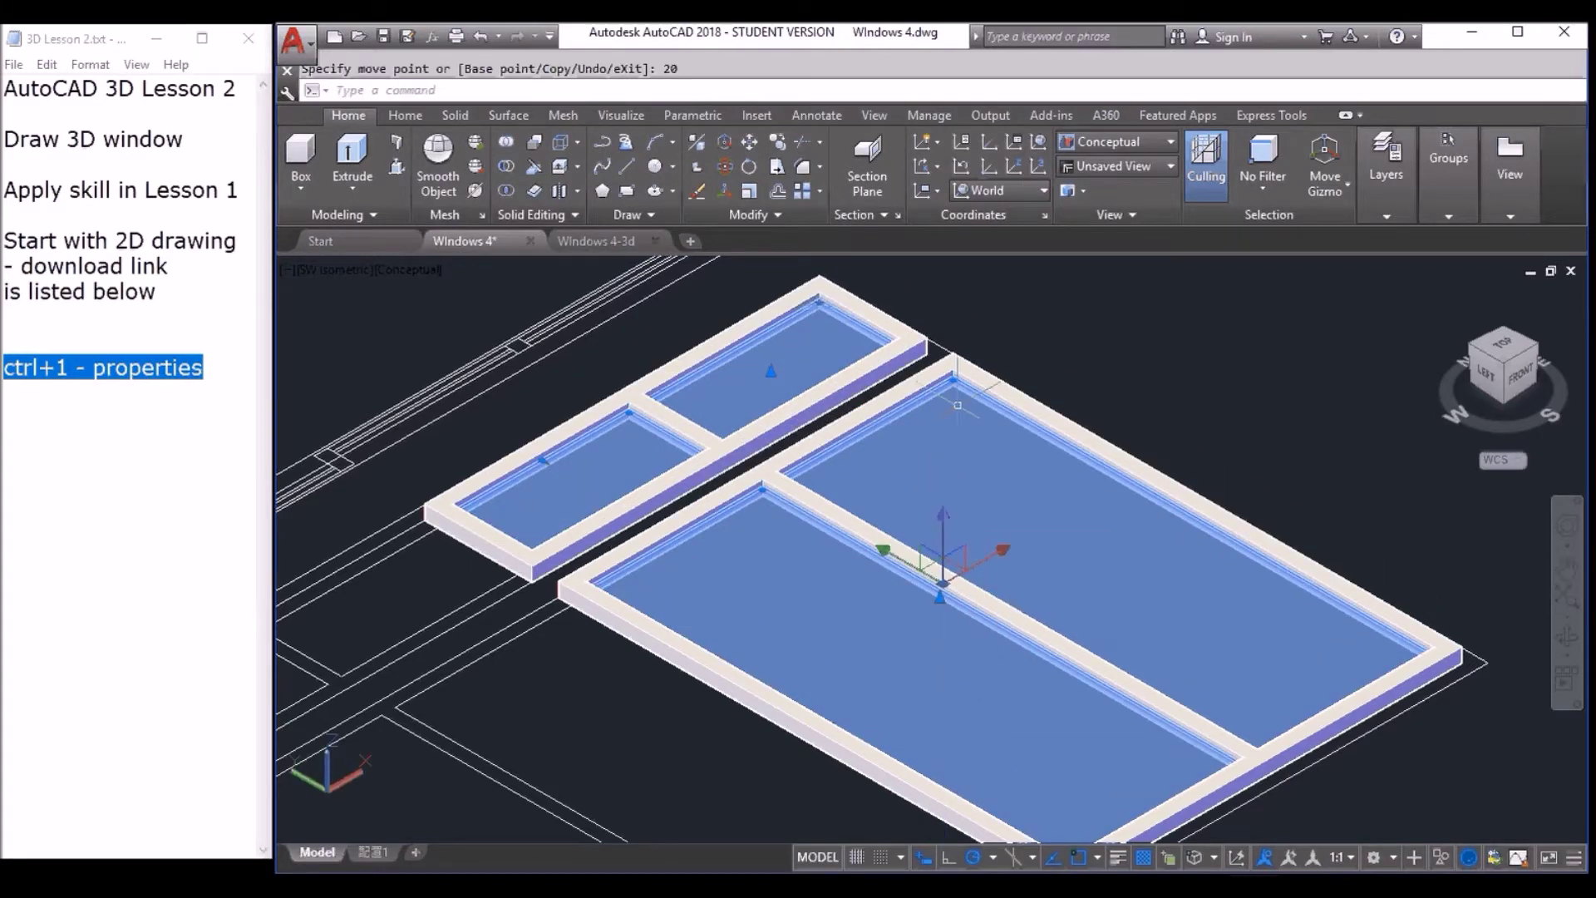
scroll(957, 405, up, 2)
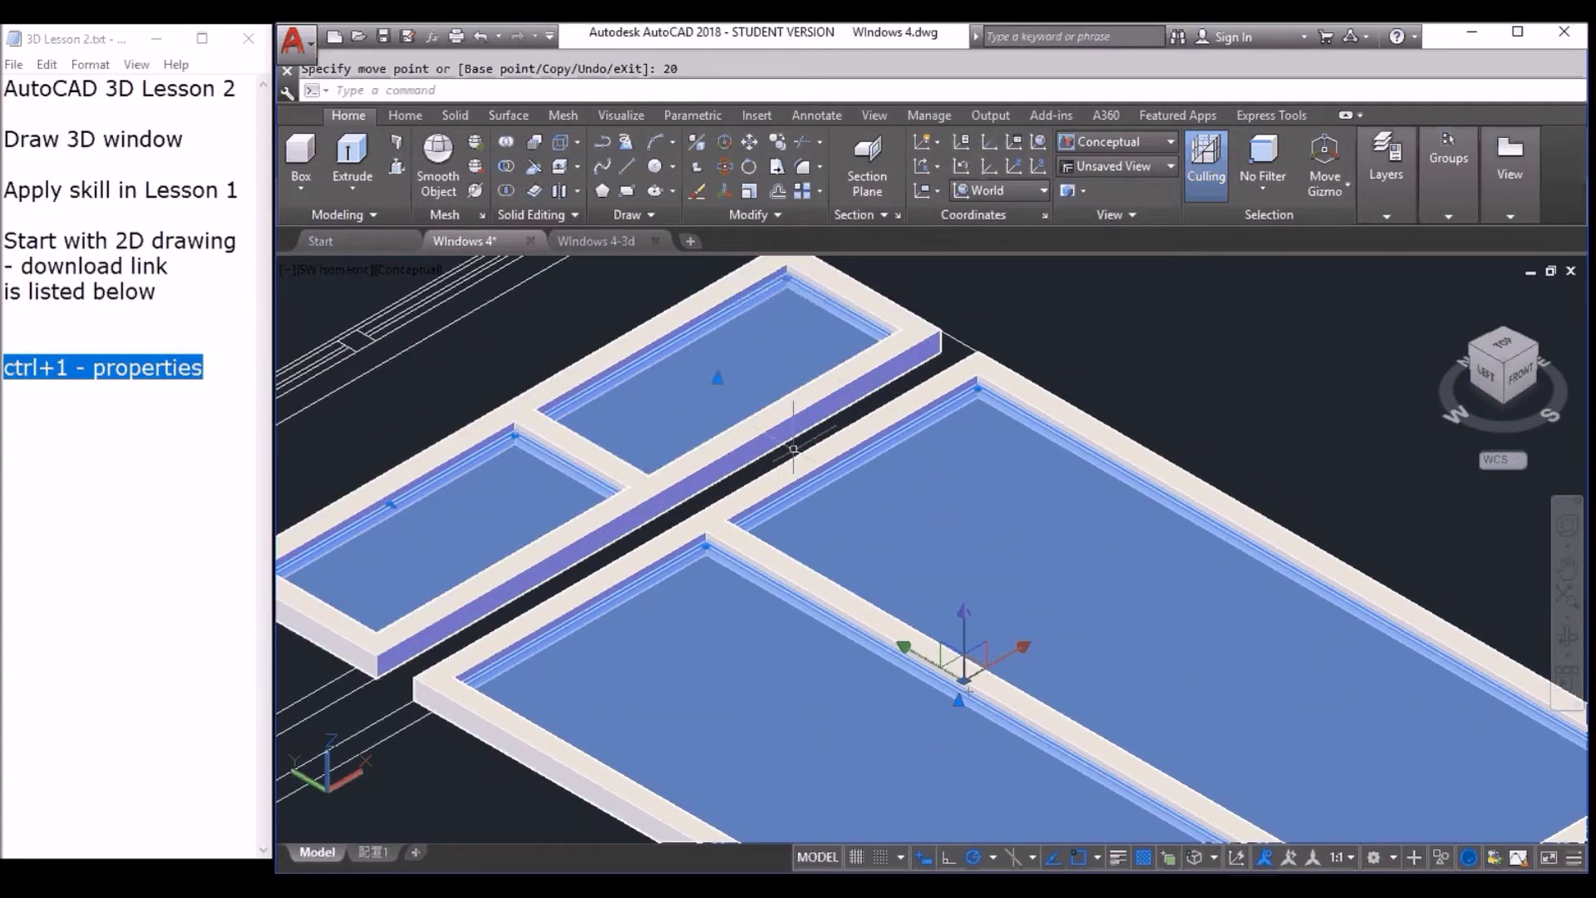
scroll(793, 450, down, 5)
scroll(747, 629, up, 1)
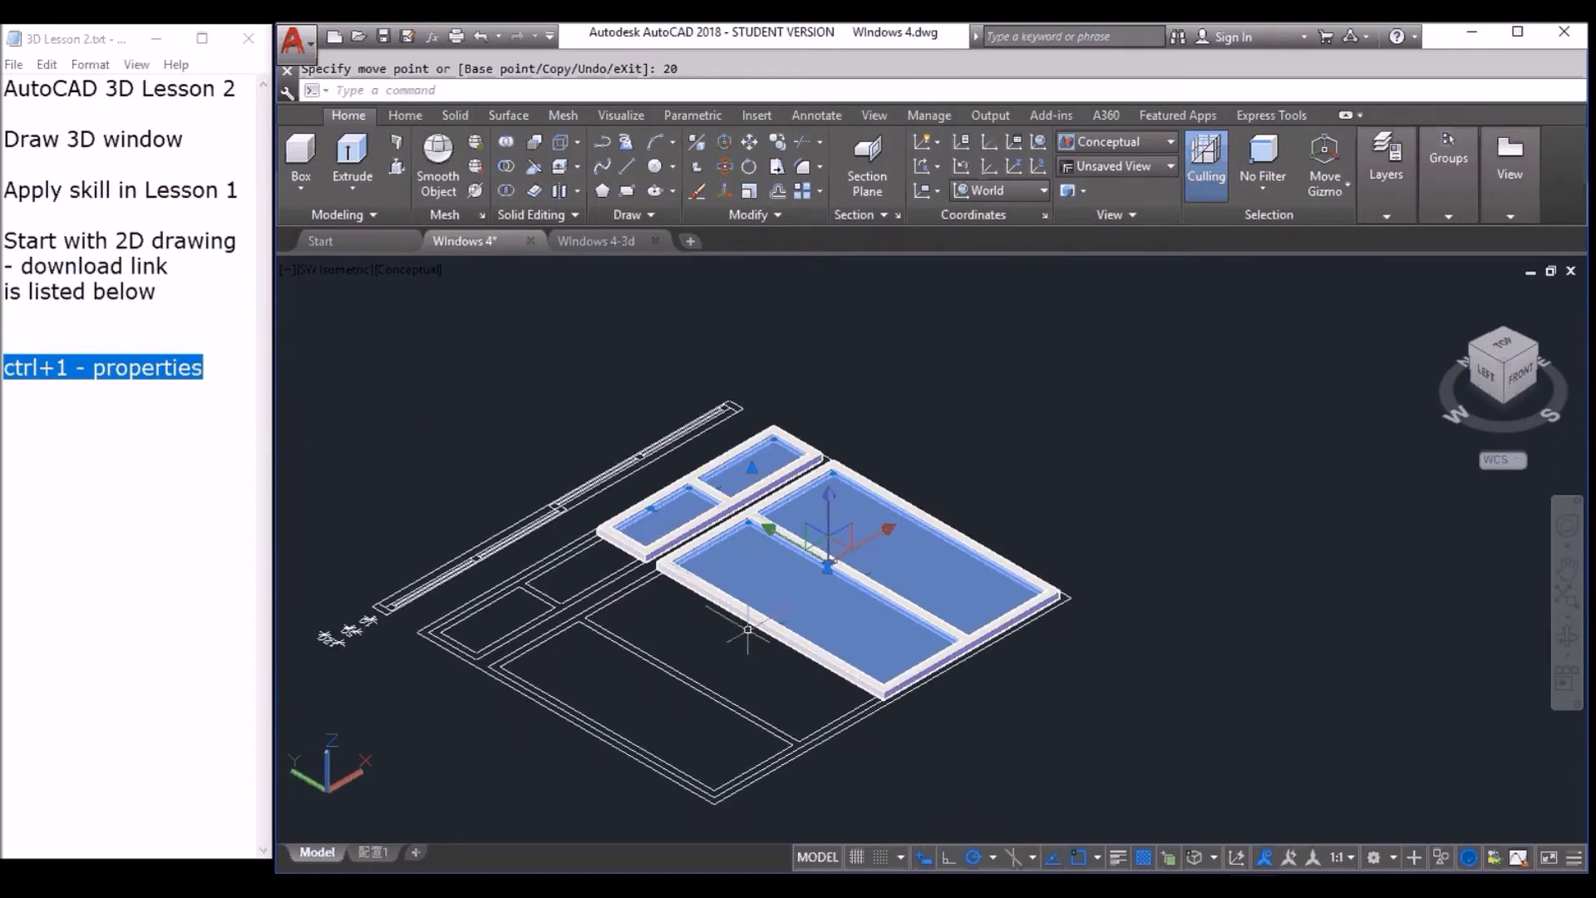
scroll(747, 629, up, 1)
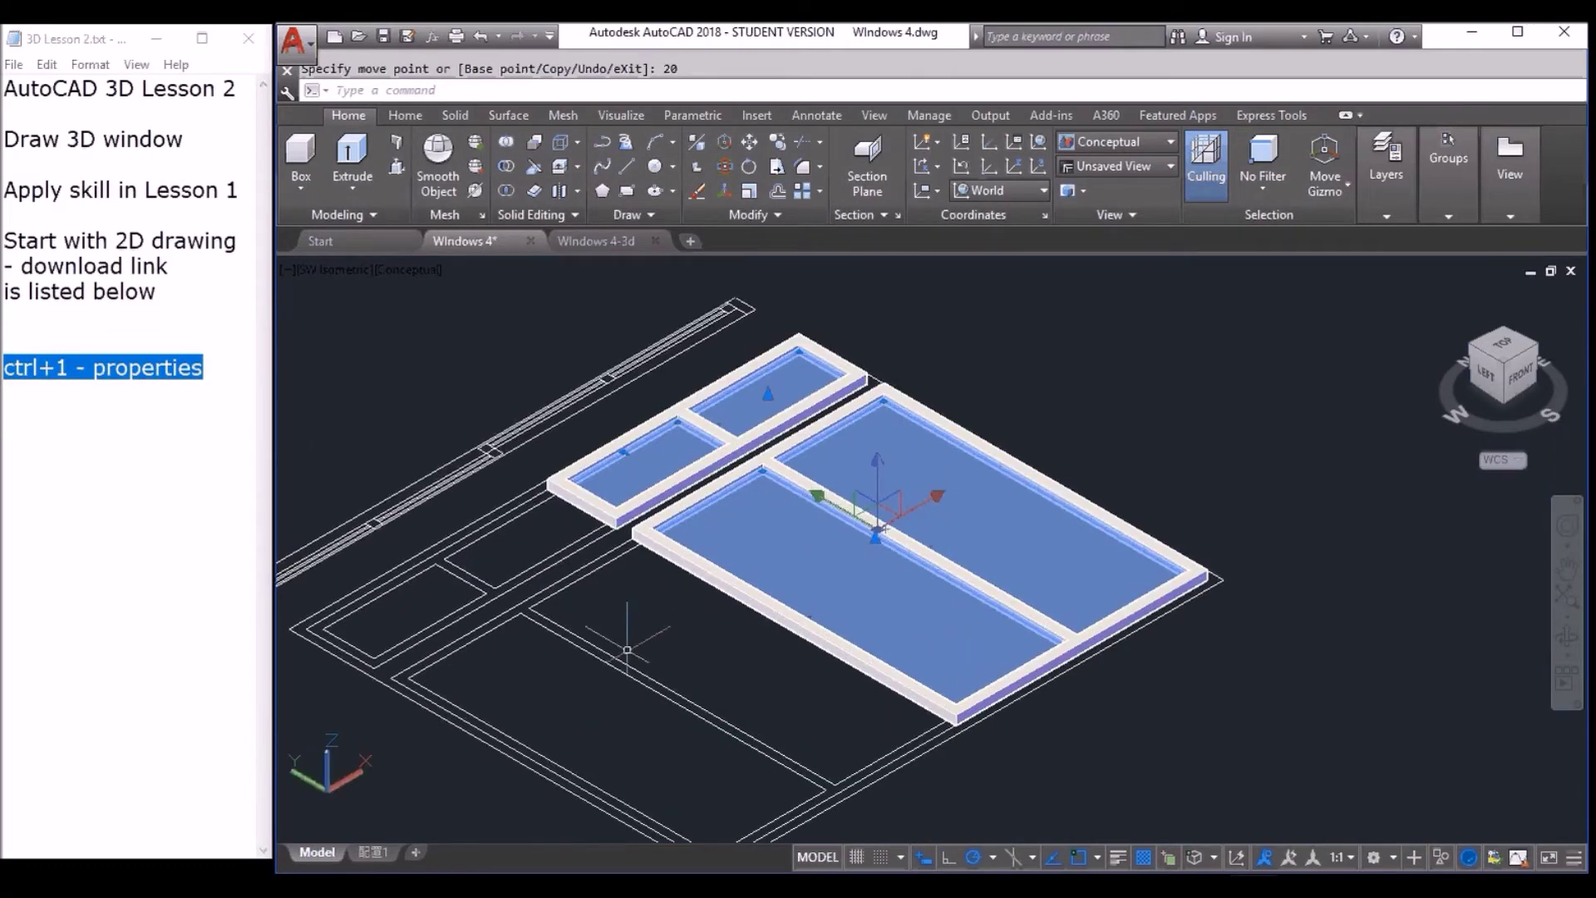
middle_drag(626, 649, 751, 591)
key(Escape)
scroll(751, 591, up, 3)
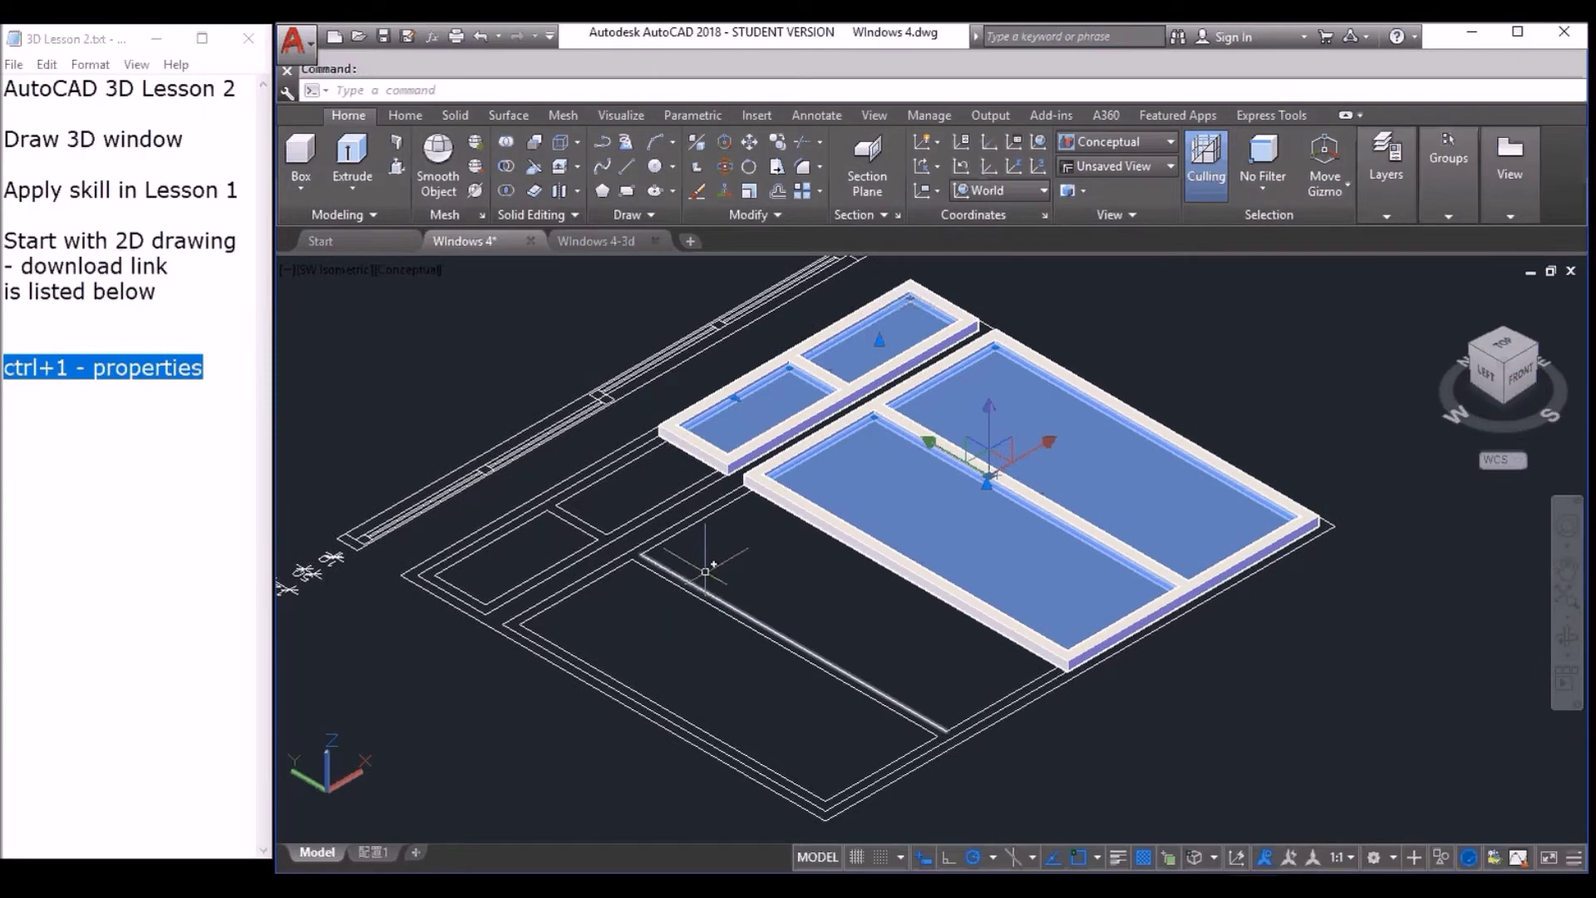
key(ctrl+shift+e)
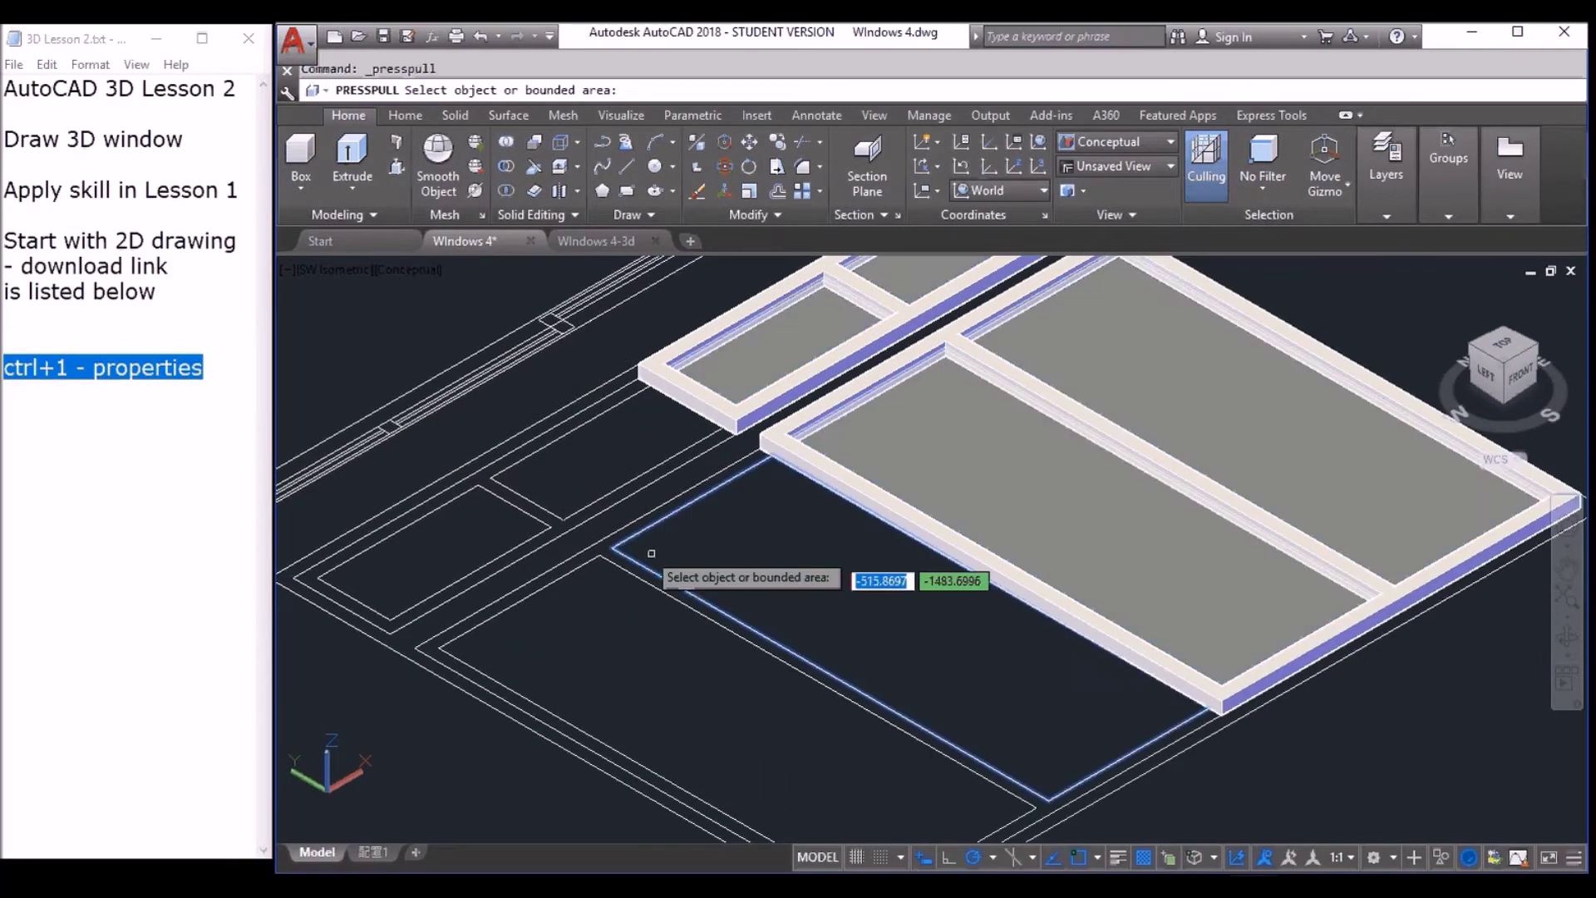
click(559, 525)
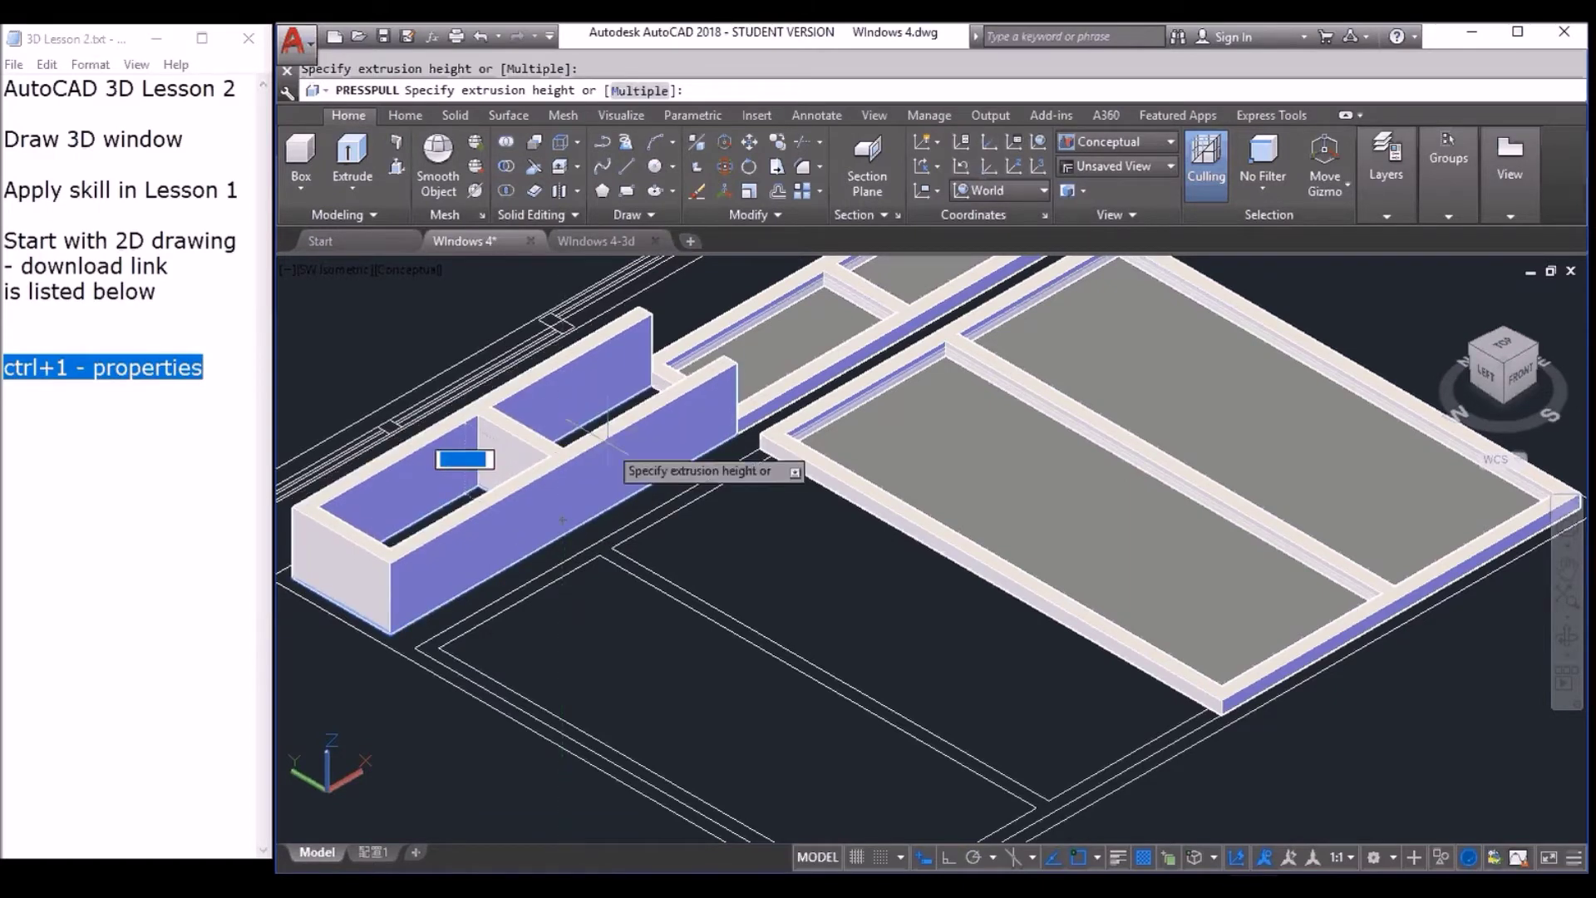
middle_drag(606, 446, 695, 527)
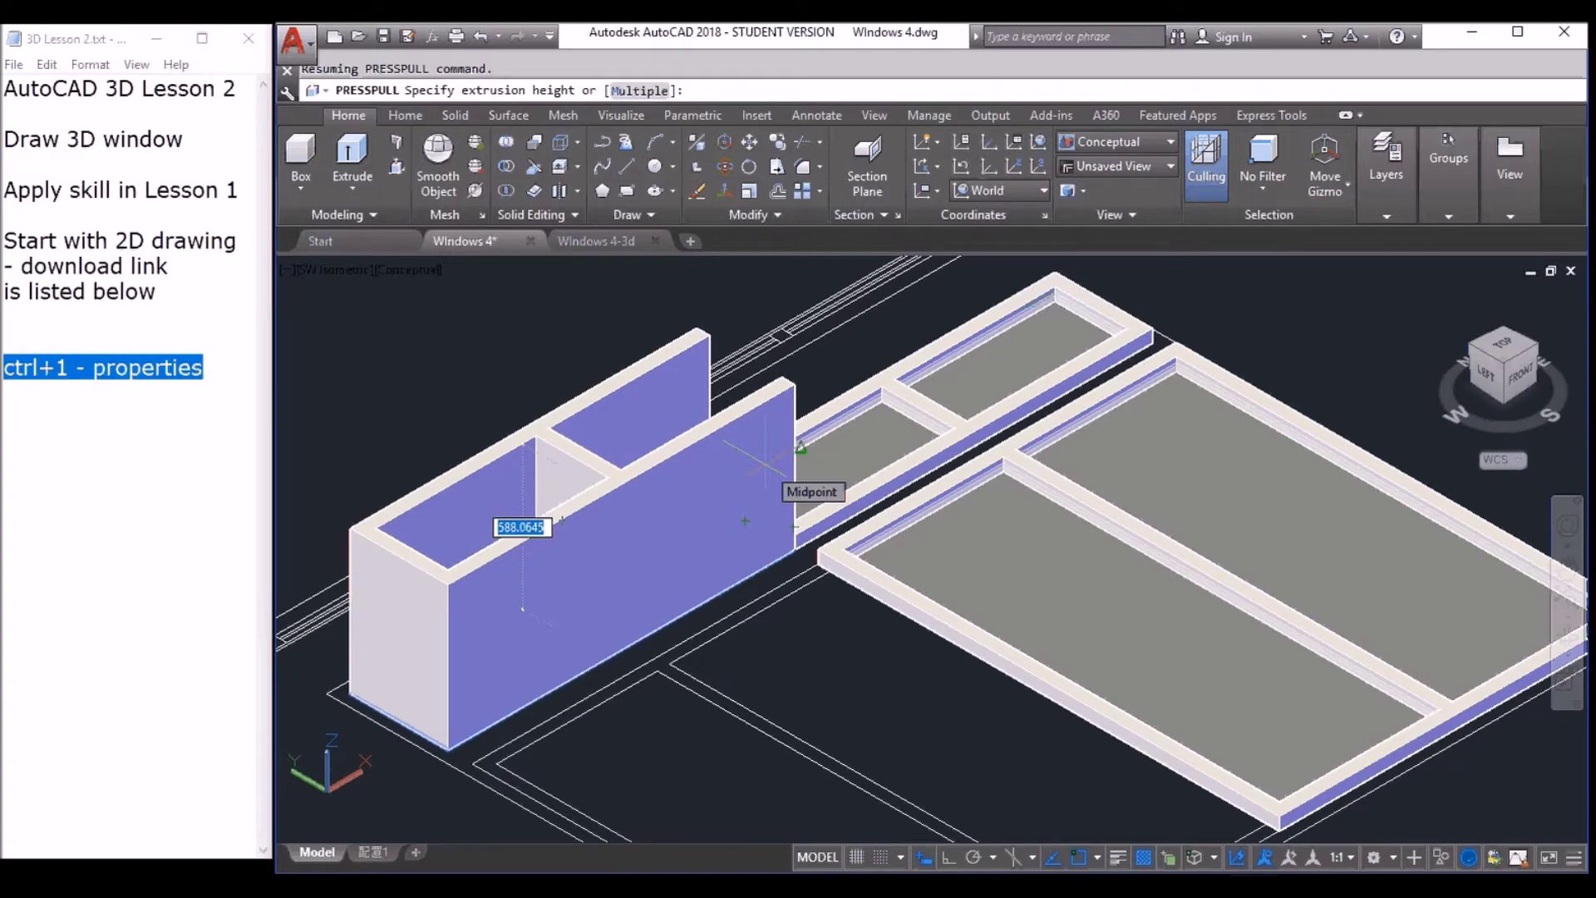
key(Escape)
scroll(853, 593, down, 3)
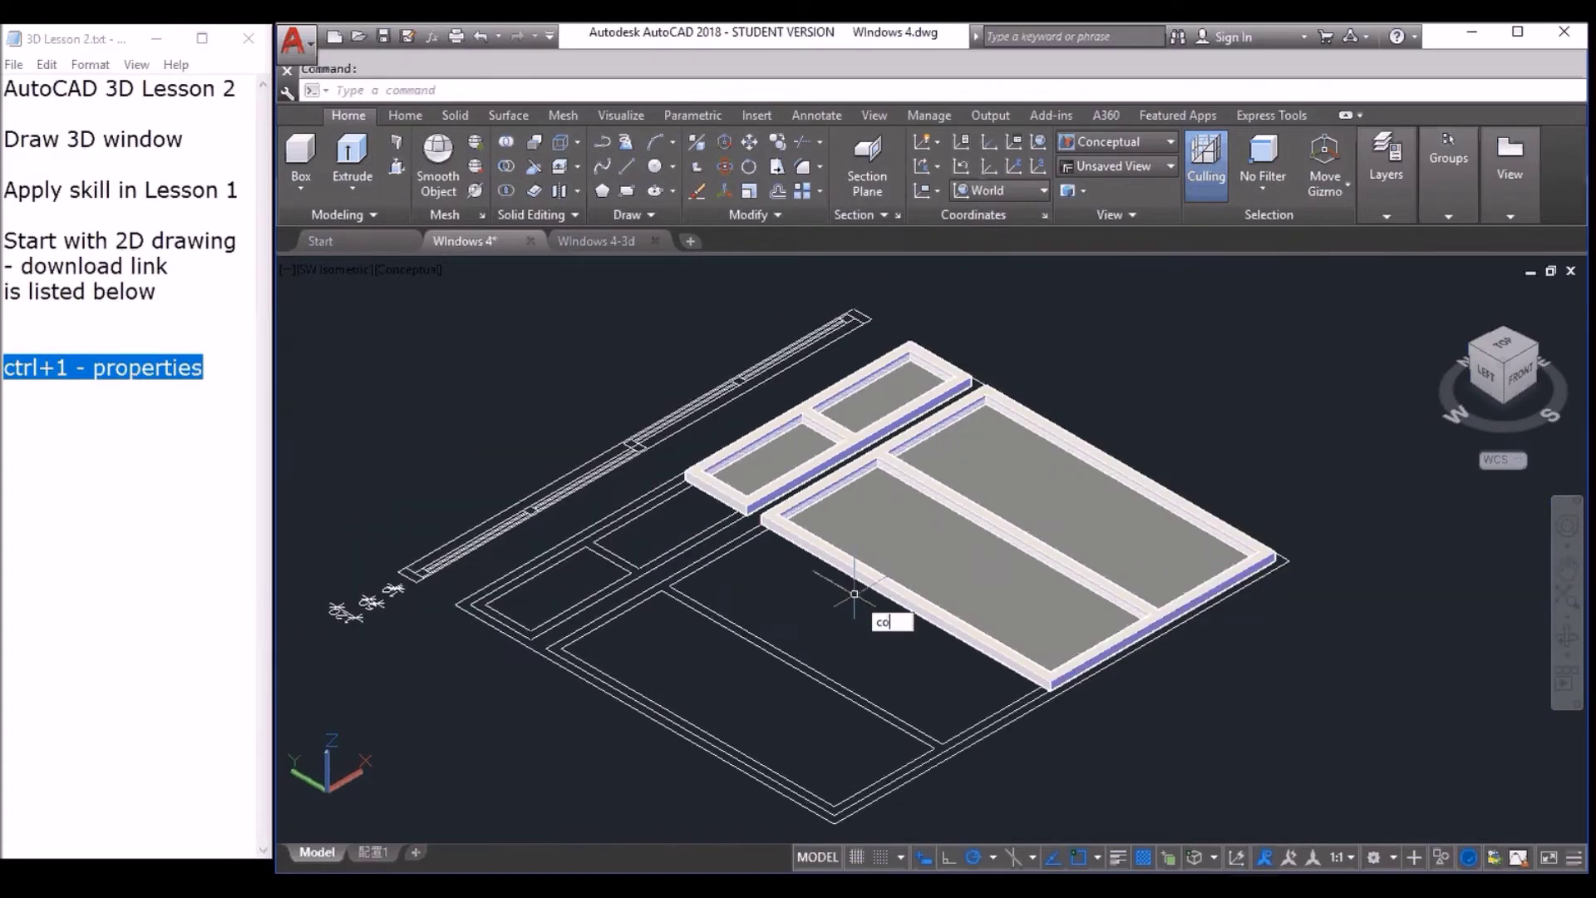
text(co)
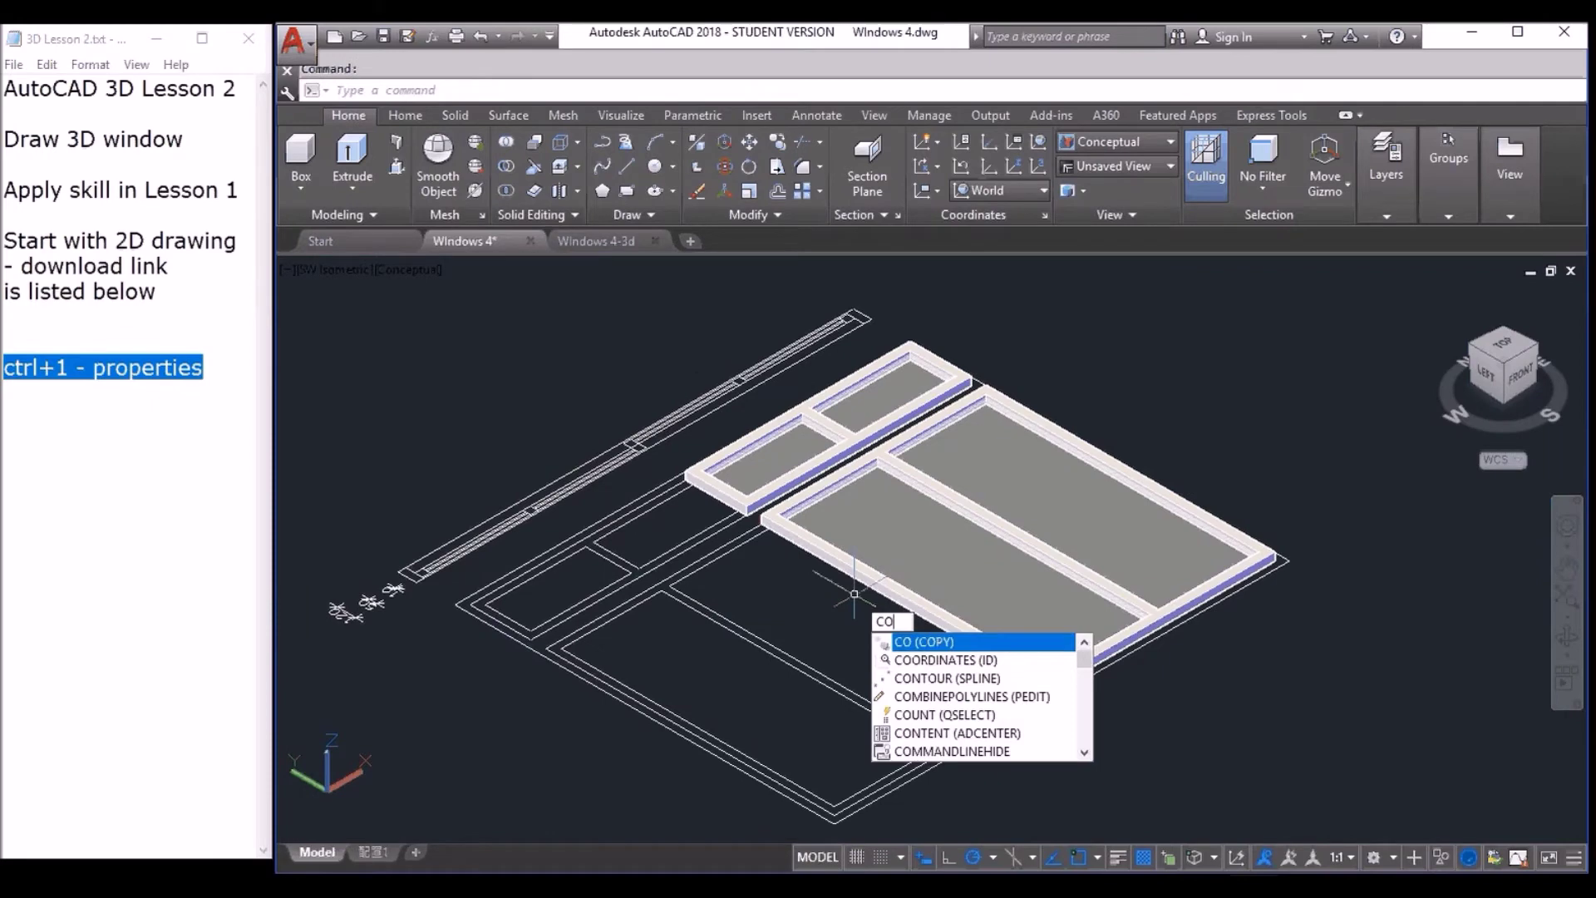
key(Escape)
Use Select Similar to pick all frame and pane solids and copy them from the large frame's front corner to the matching corner of the empty outline.
click(1082, 496)
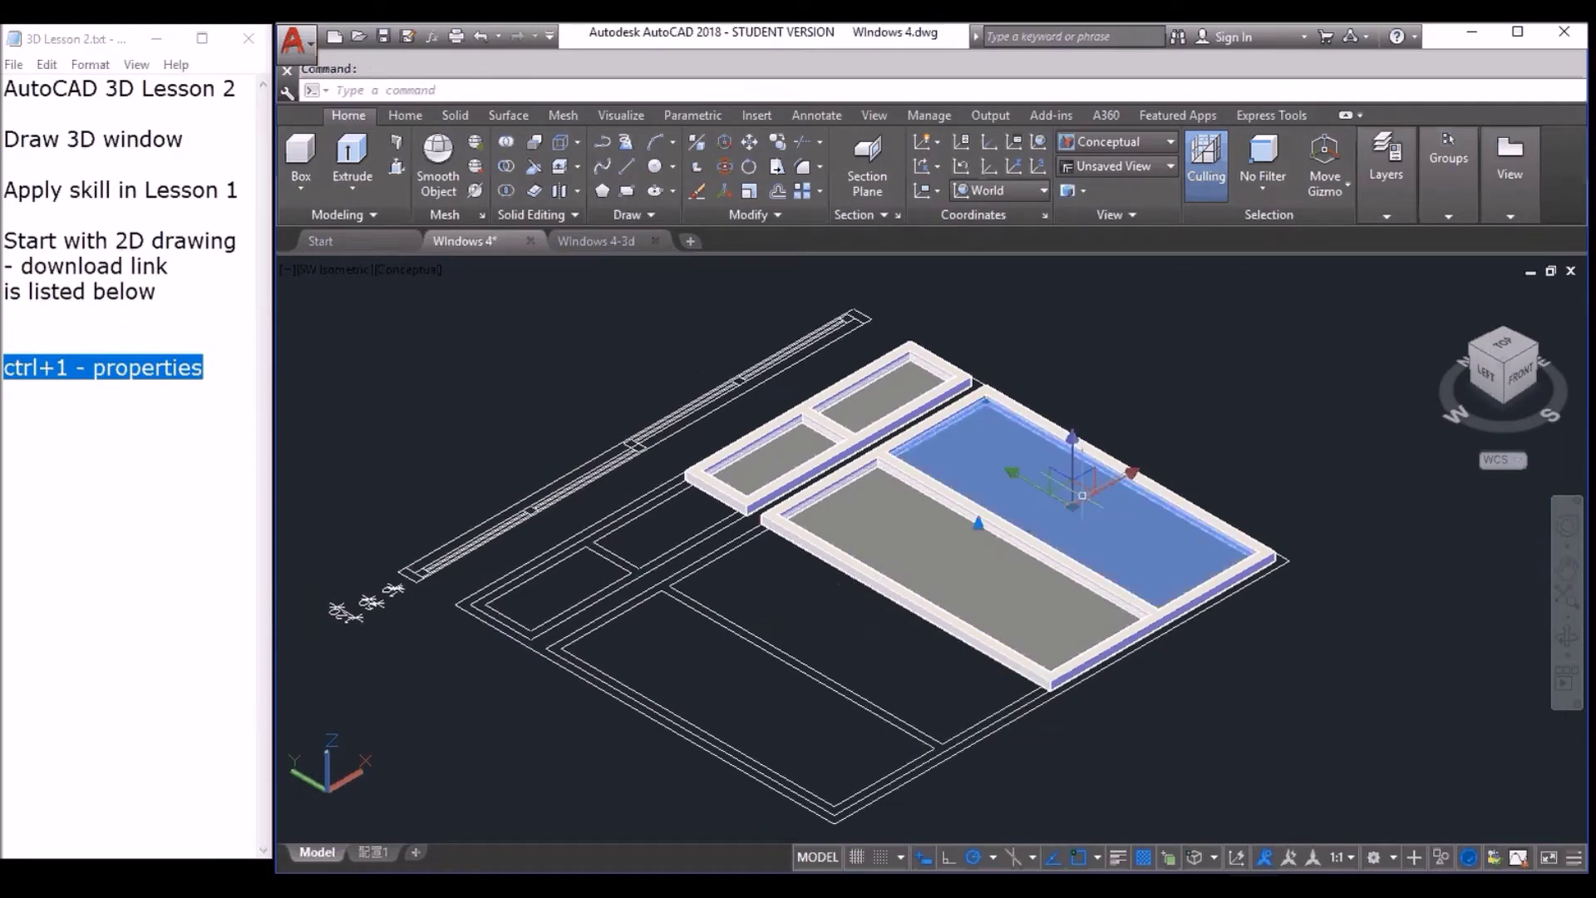
right_click(1126, 517)
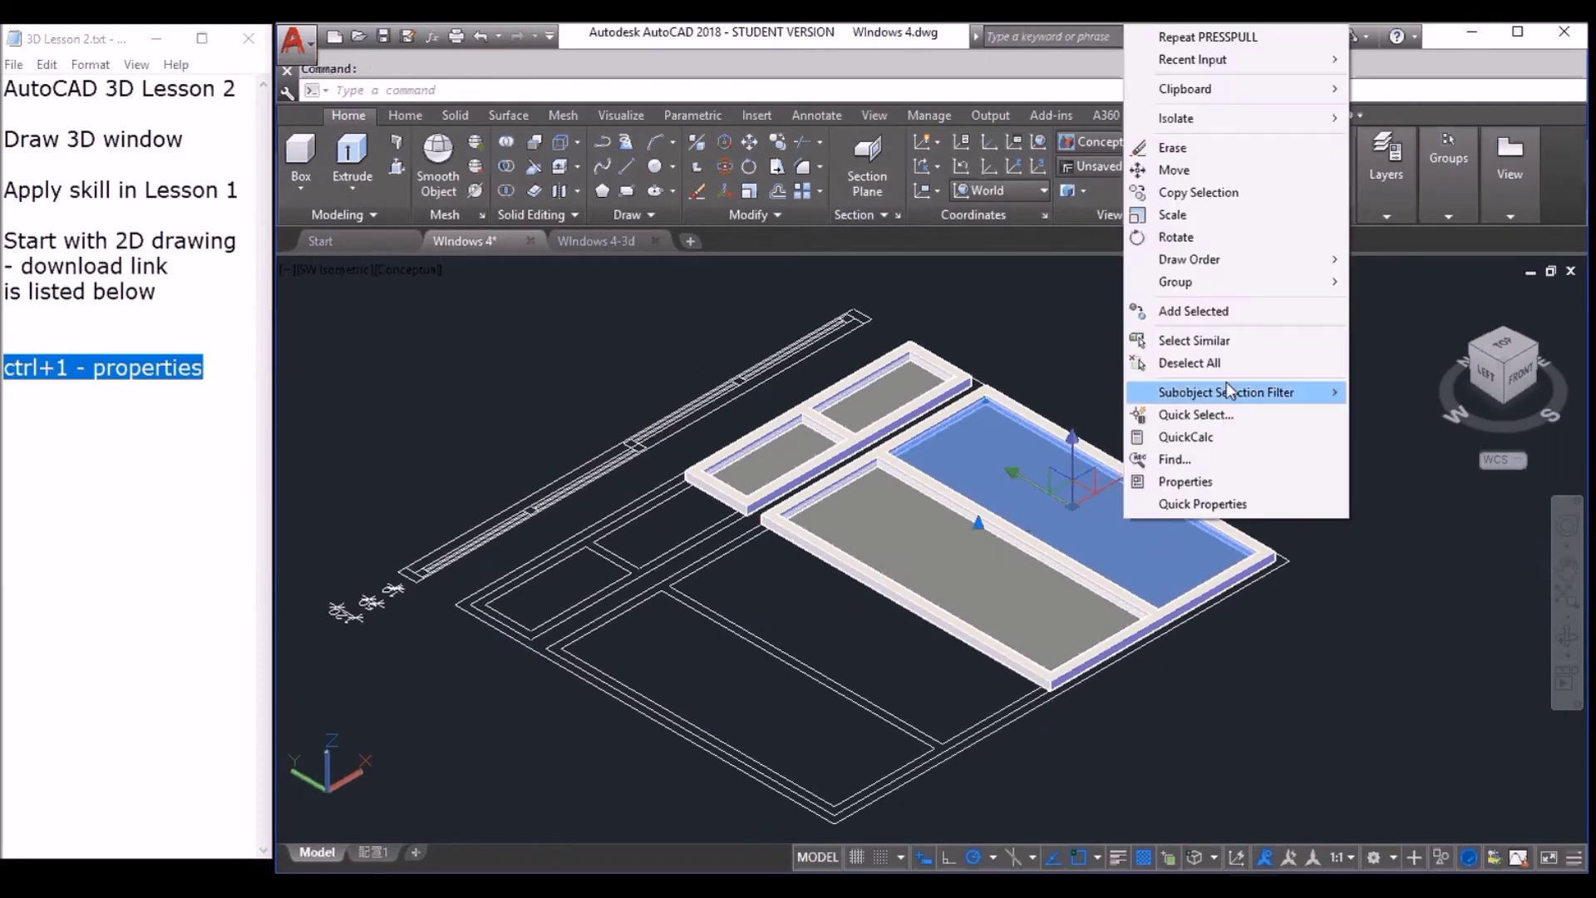
click(1235, 340)
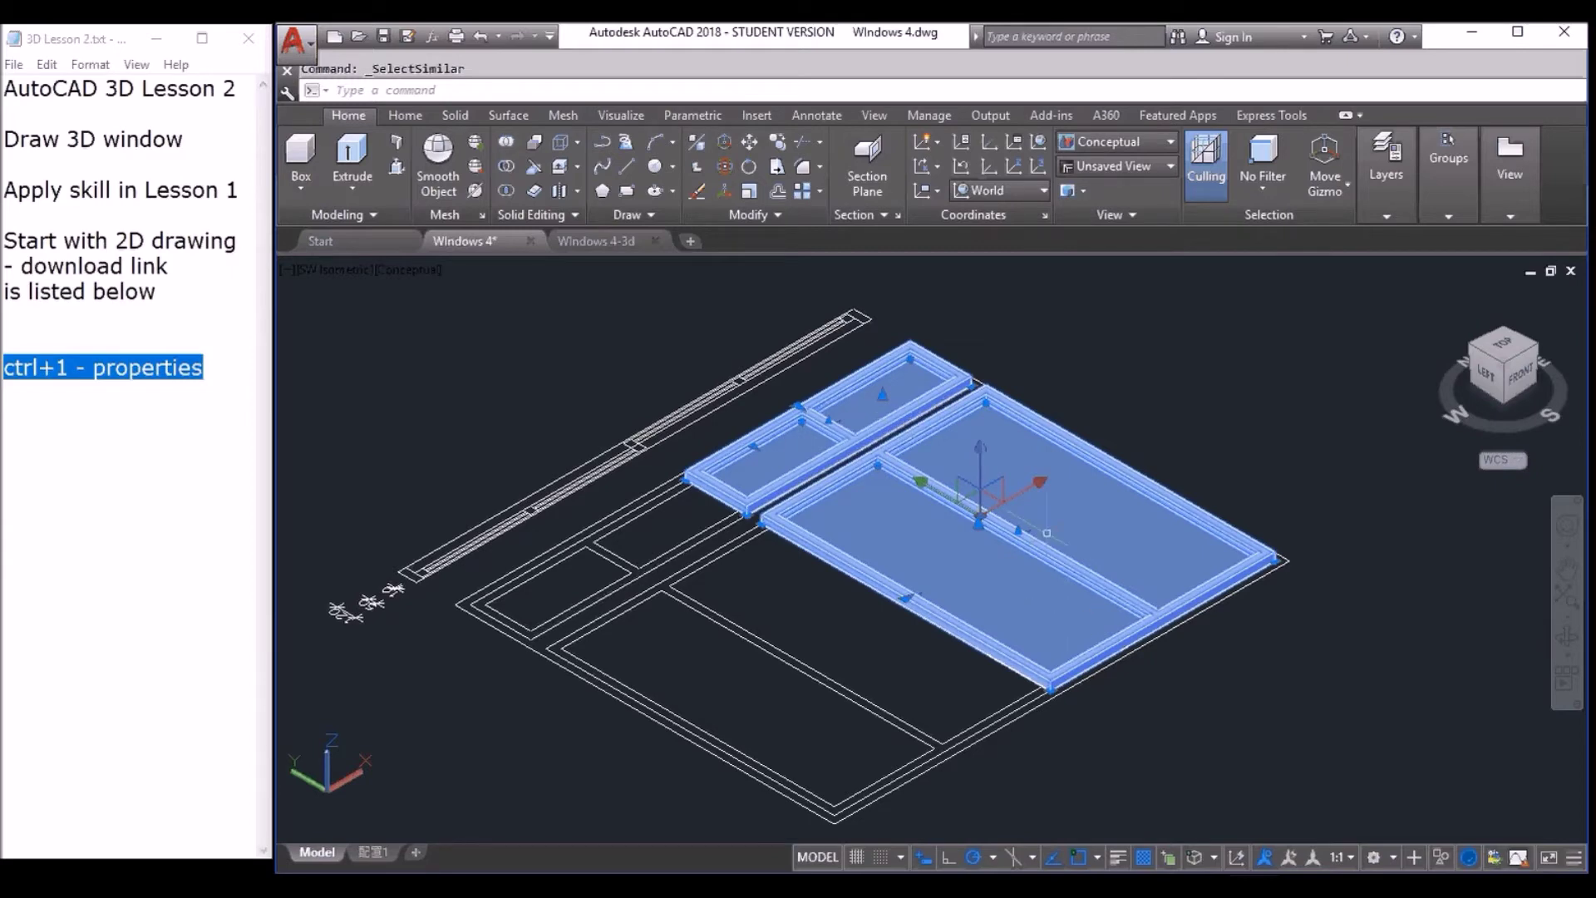
text(CO)
key(Return)
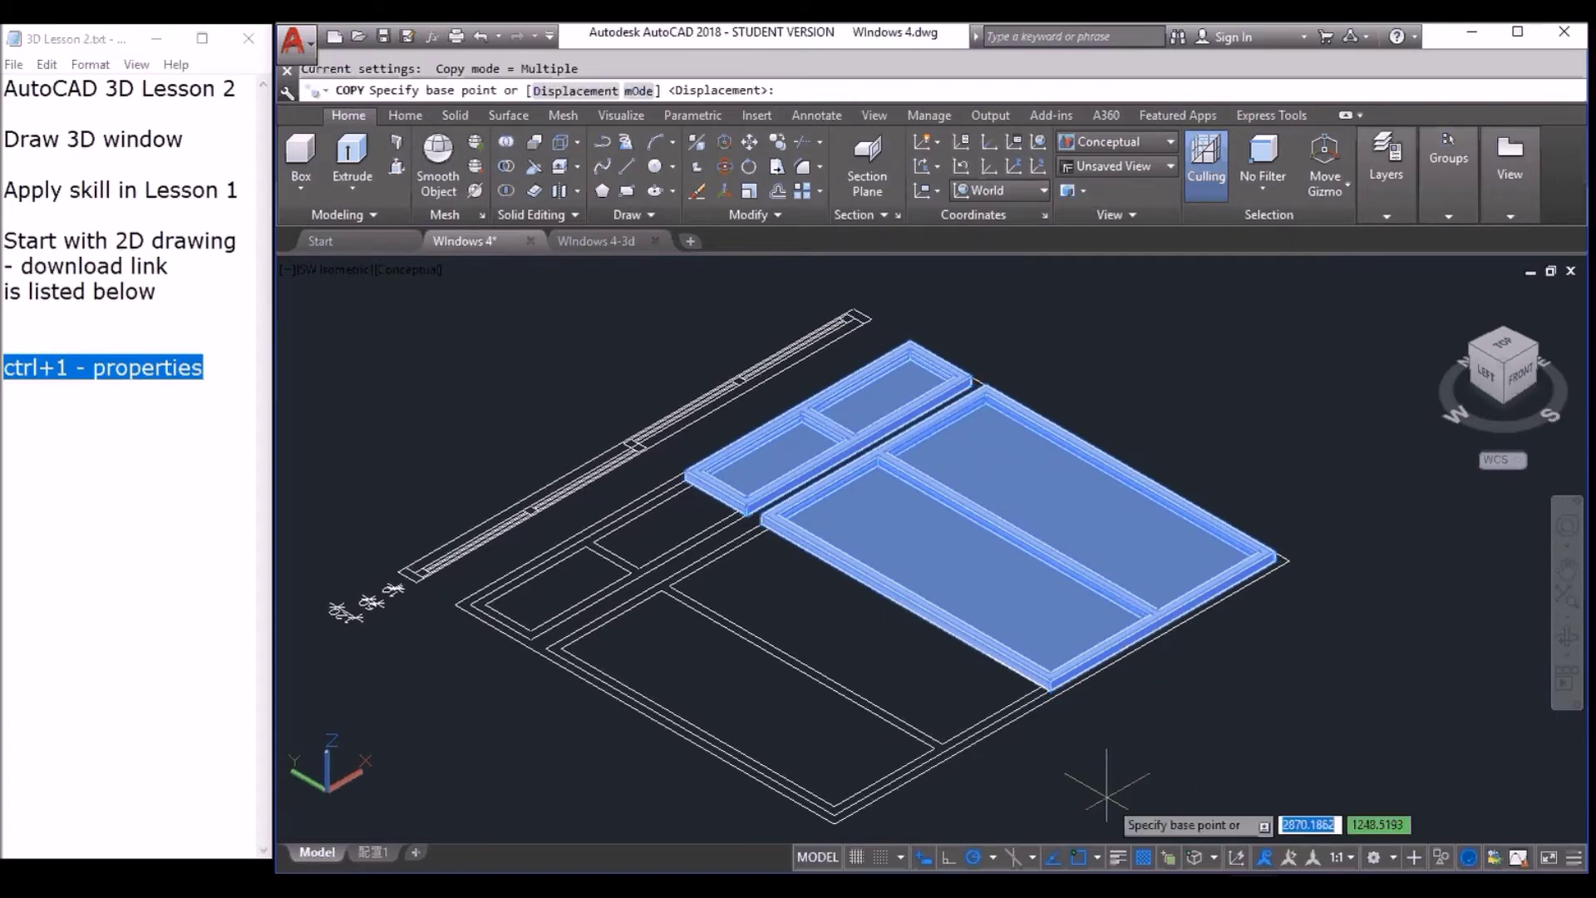
scroll(1107, 794, up, 4)
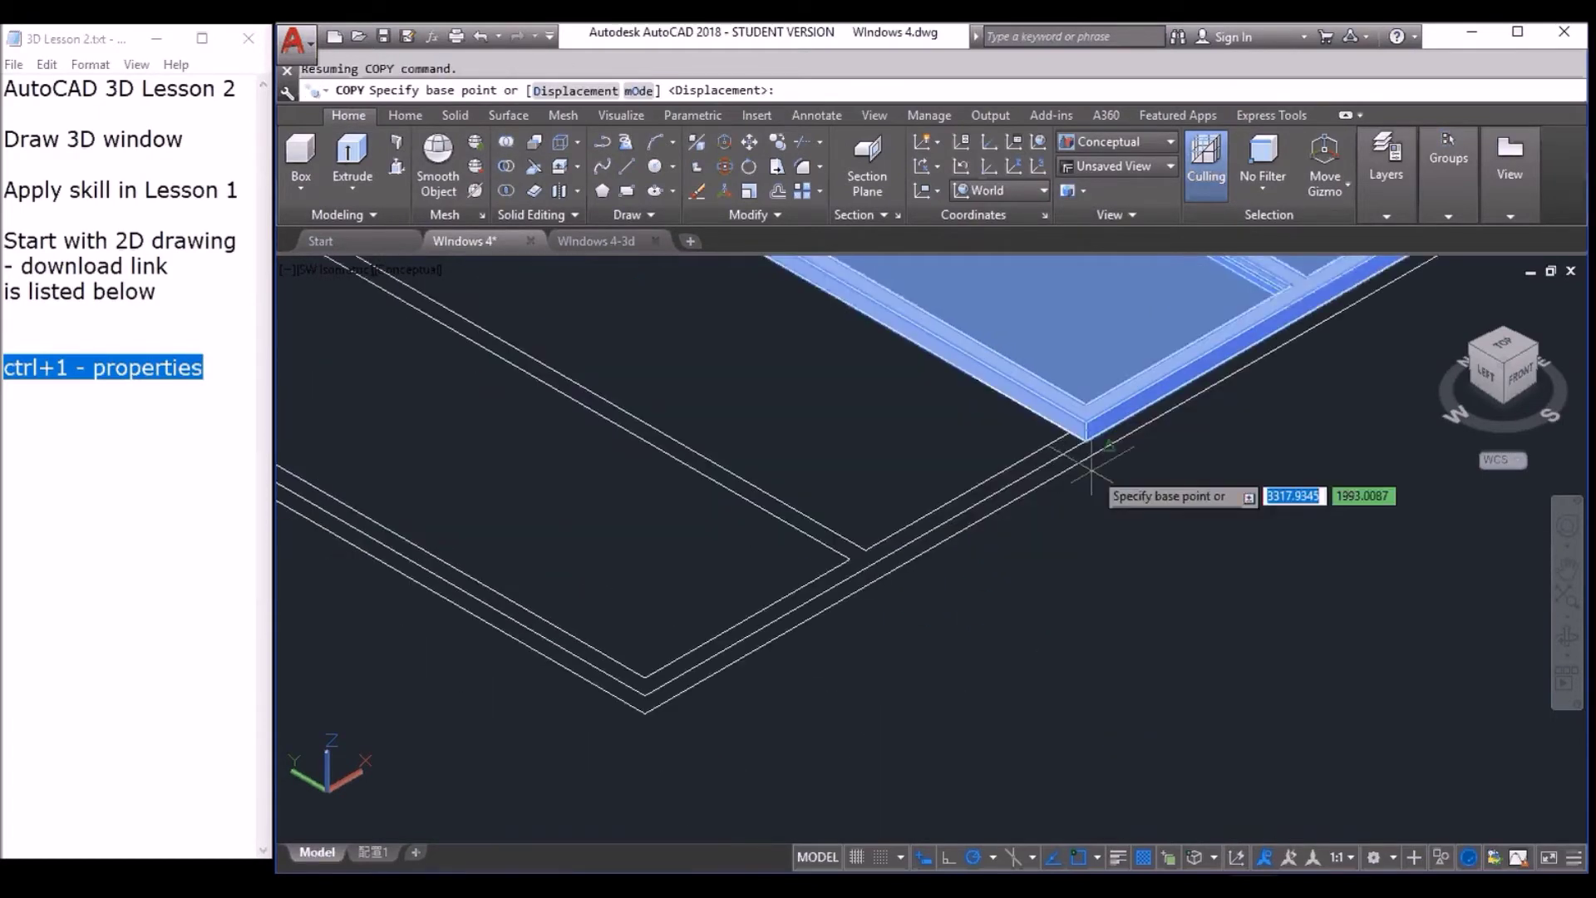
click(1090, 449)
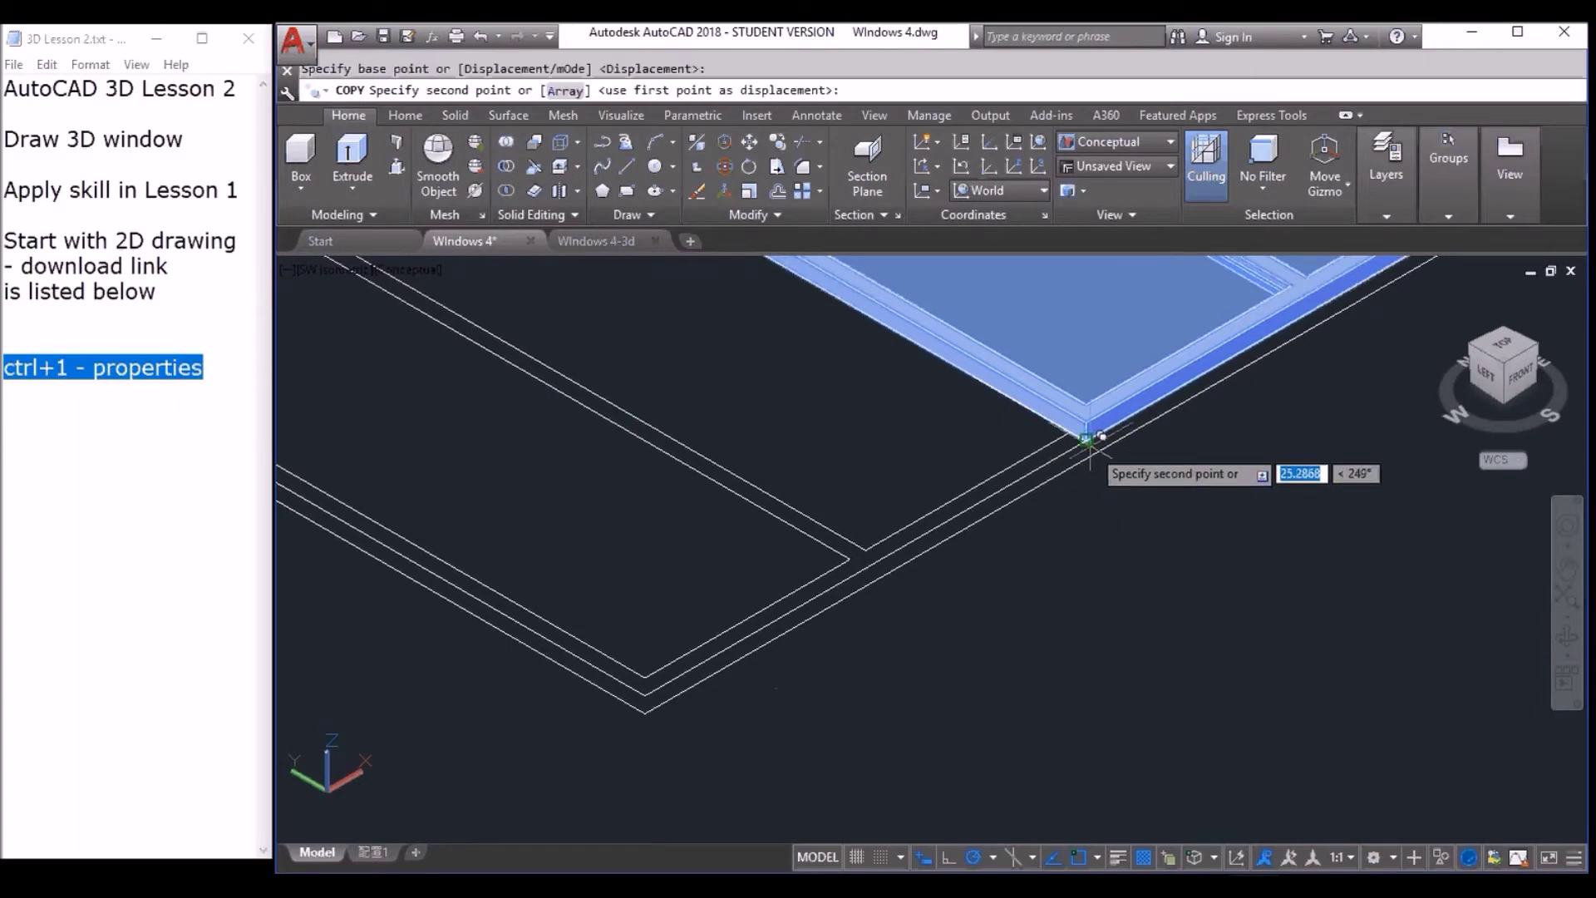
click(654, 684)
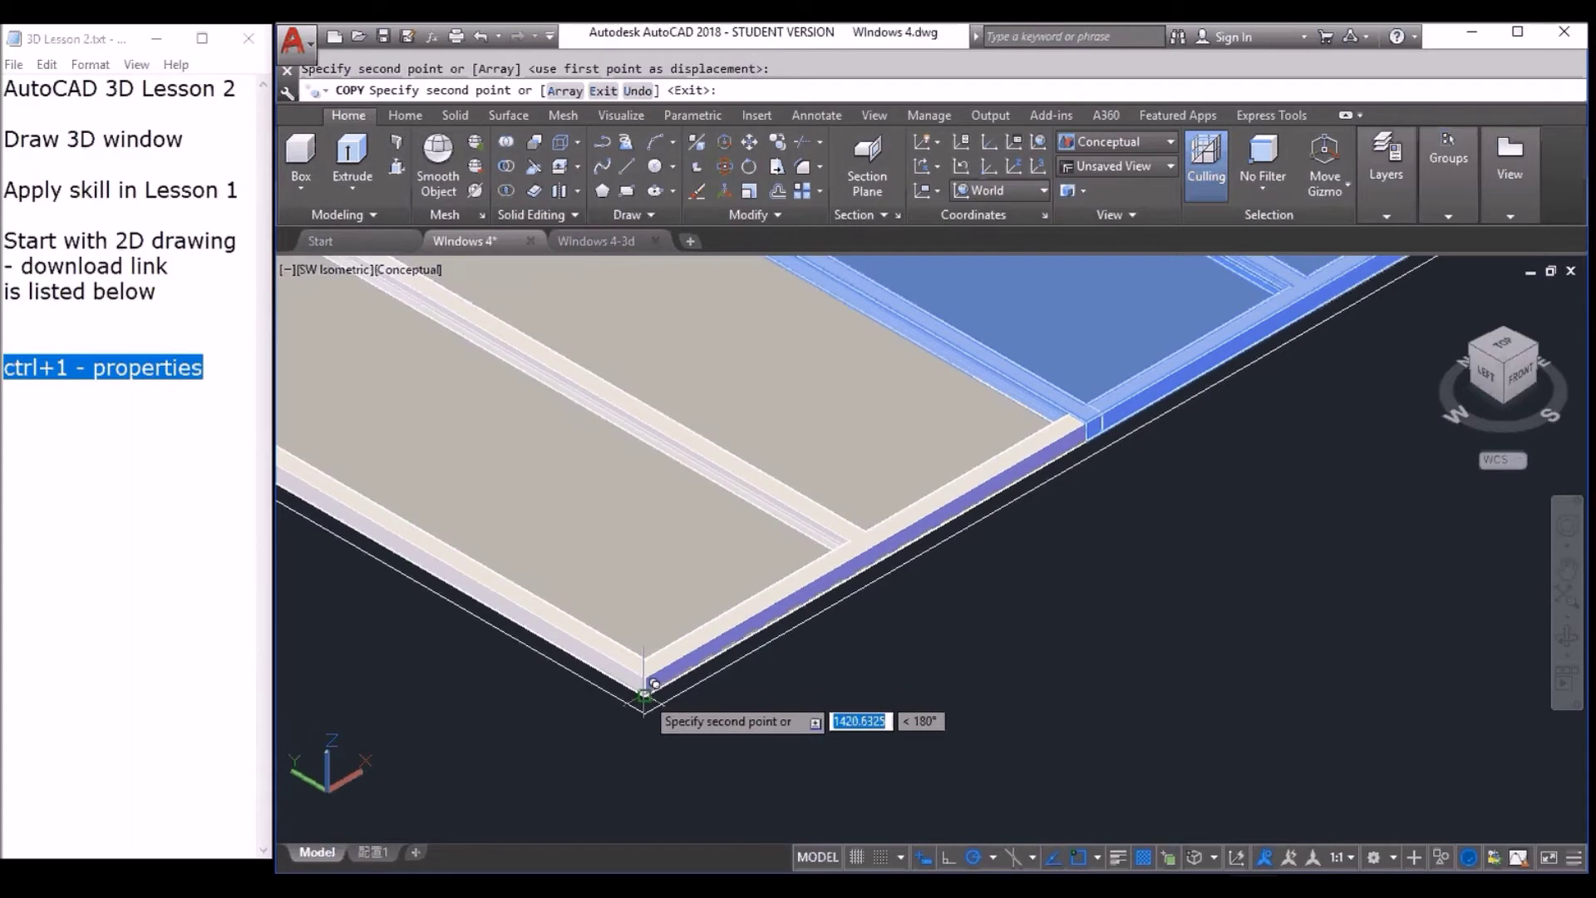
key(Return)
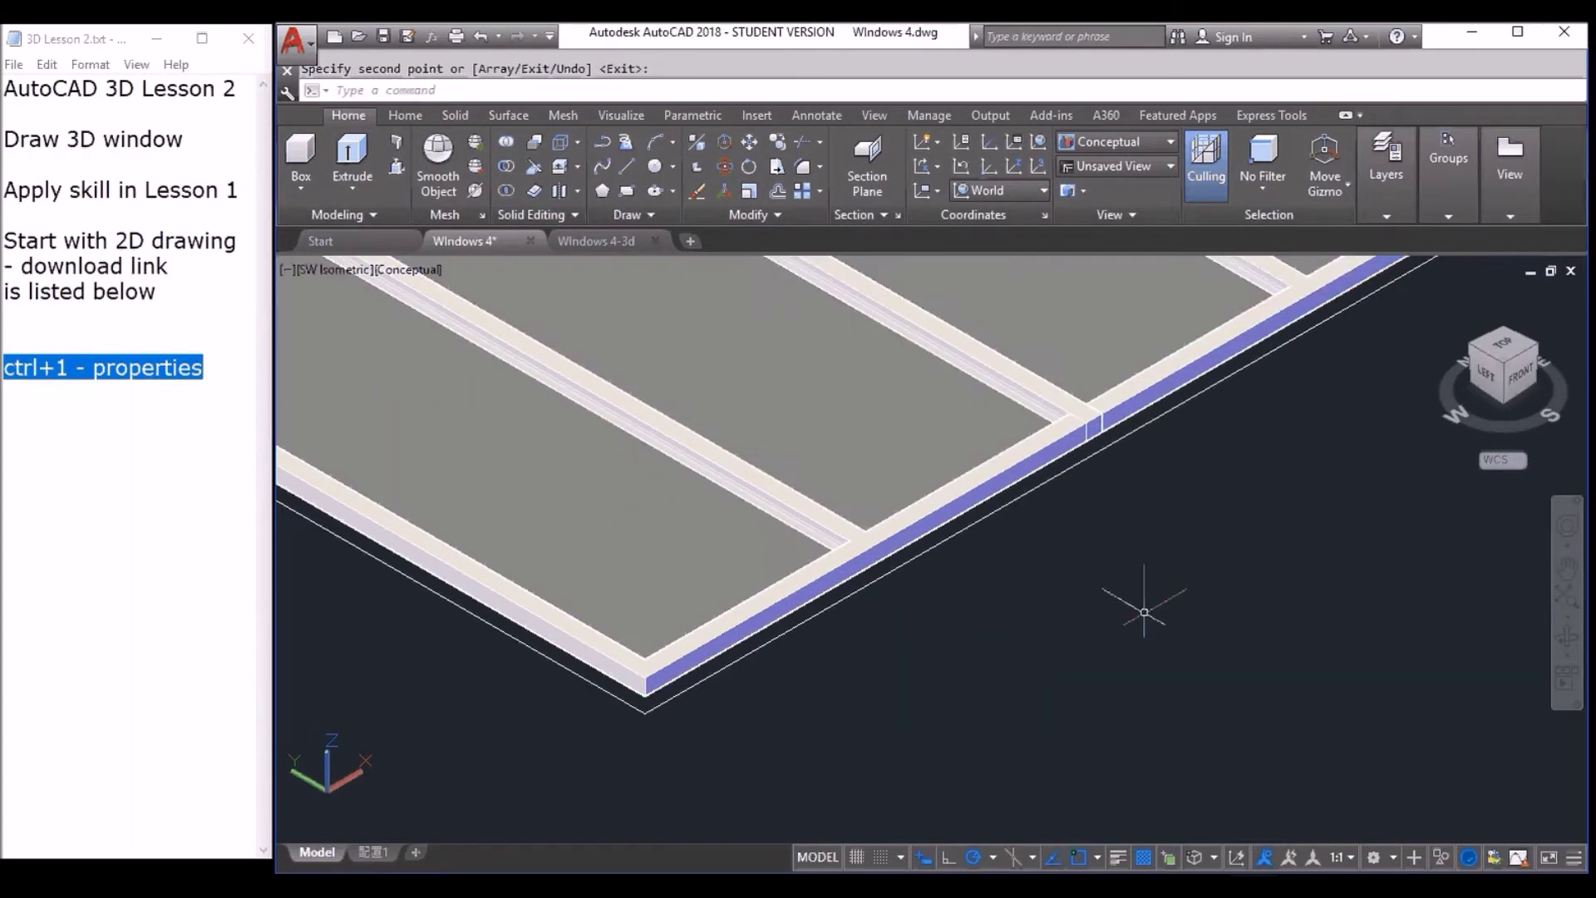
scroll(1200, 588, down, 5)
middle_drag(1200, 587, 990, 738)
key(Return)
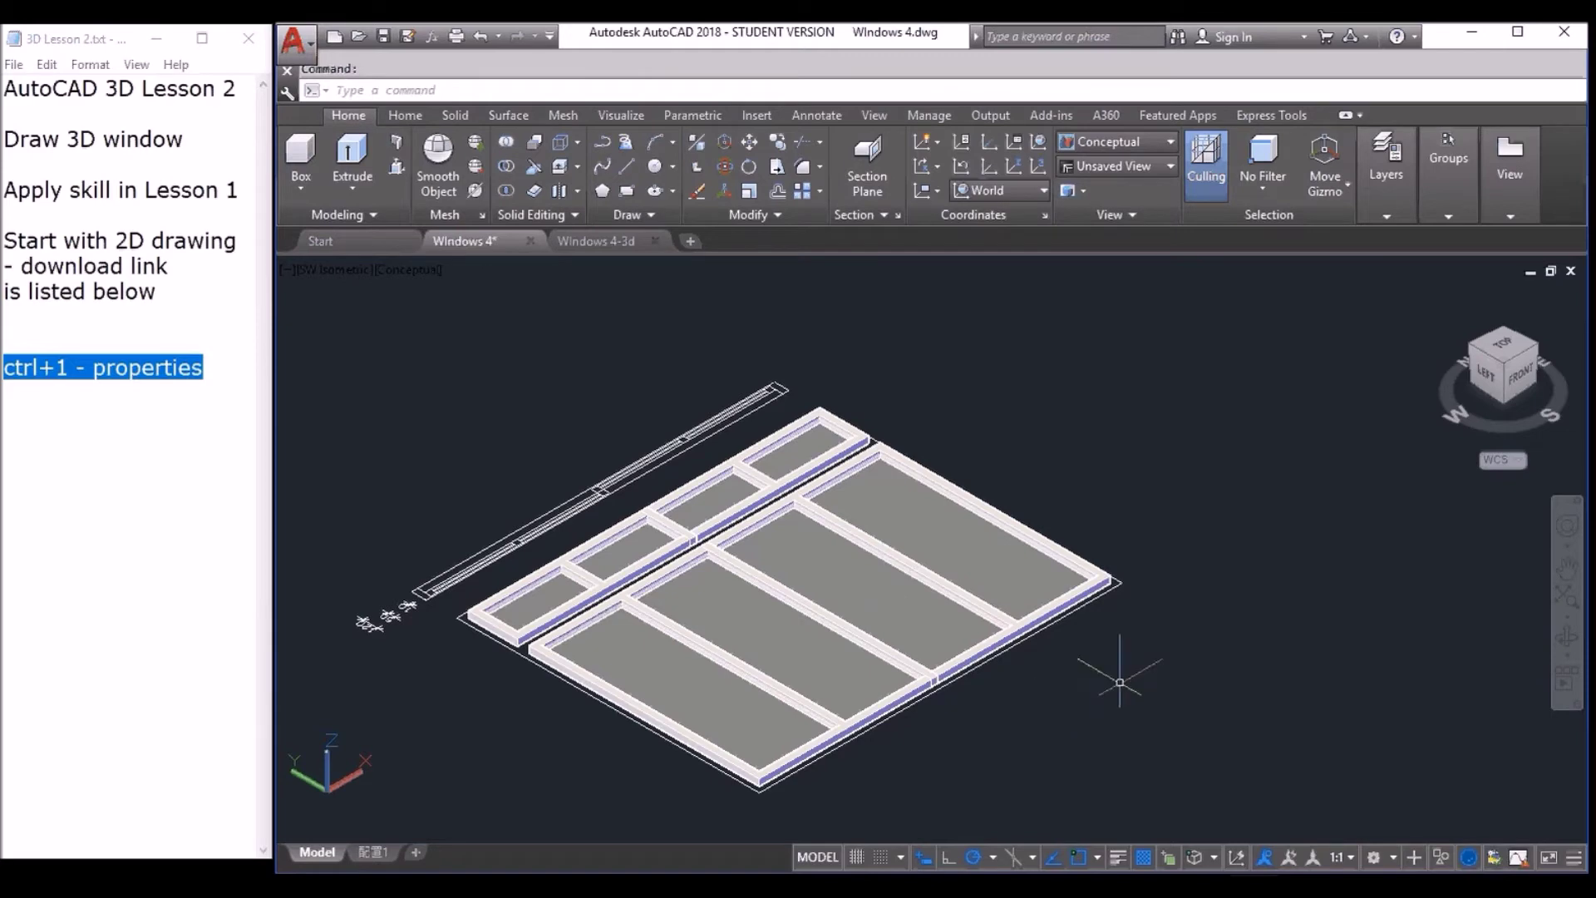
Move the previous selection of original frames and panes by a displacement of 0,0,50.
text(m)
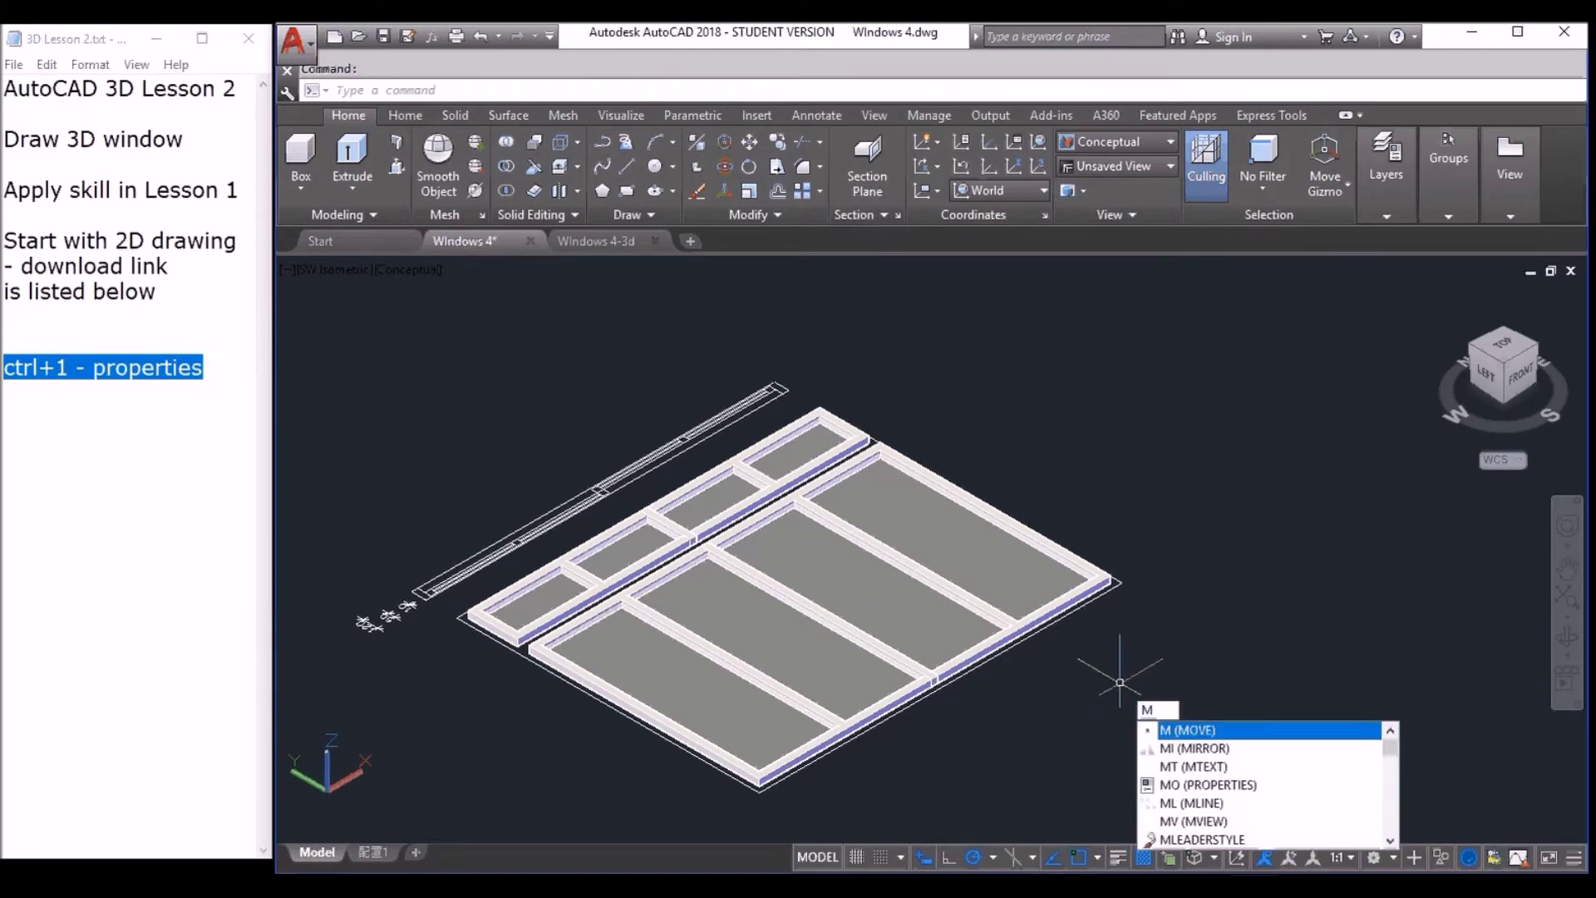
key(Return)
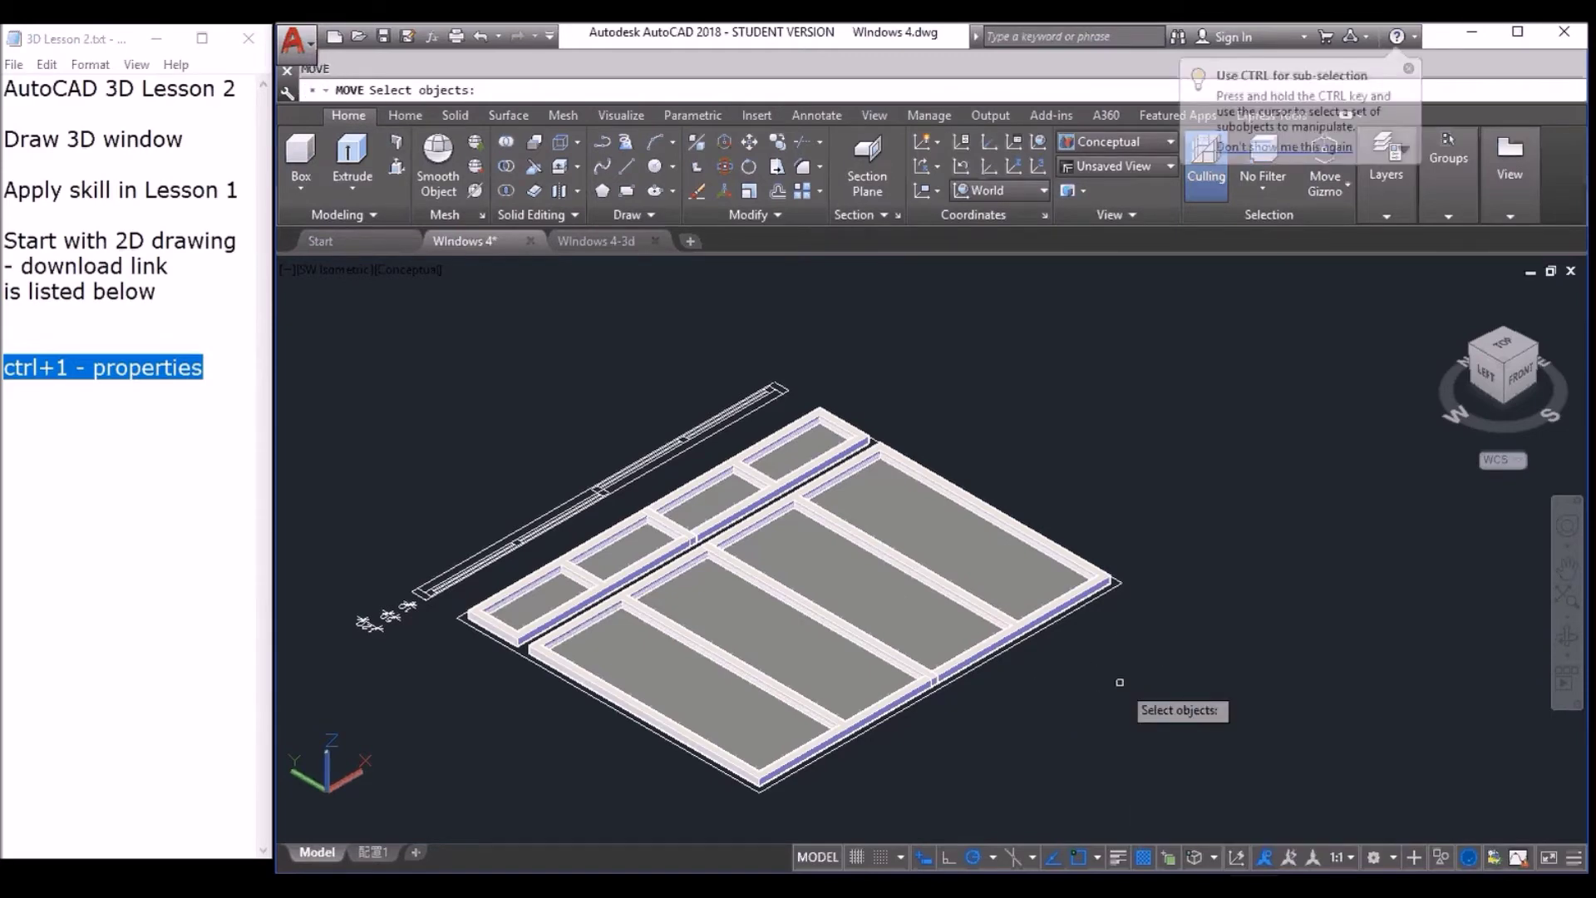
text(p)
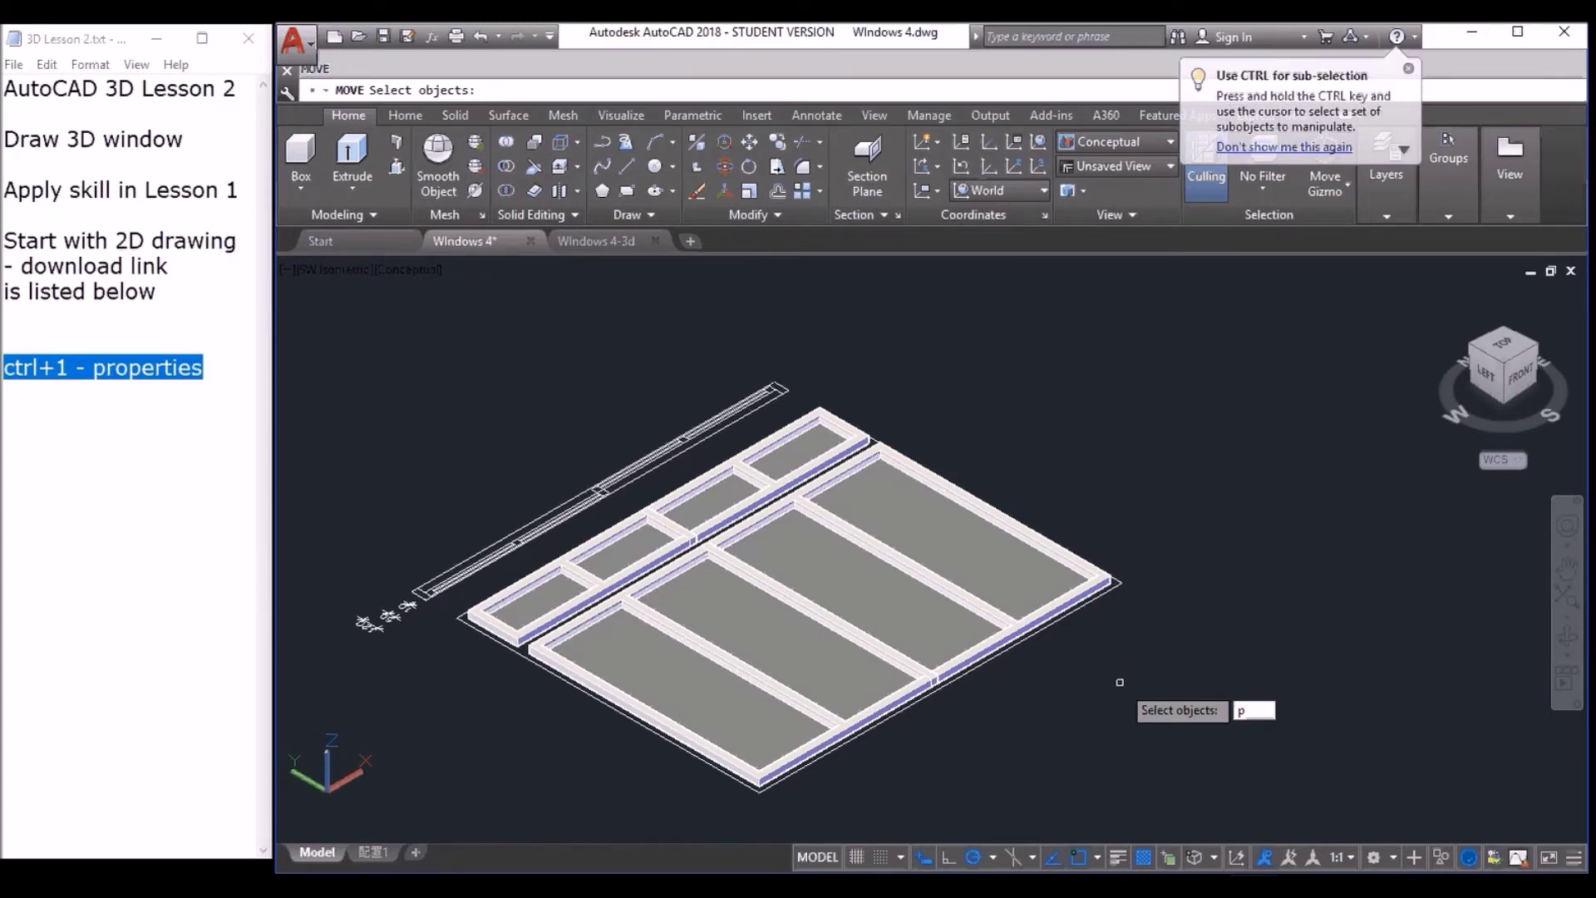
key(Return)
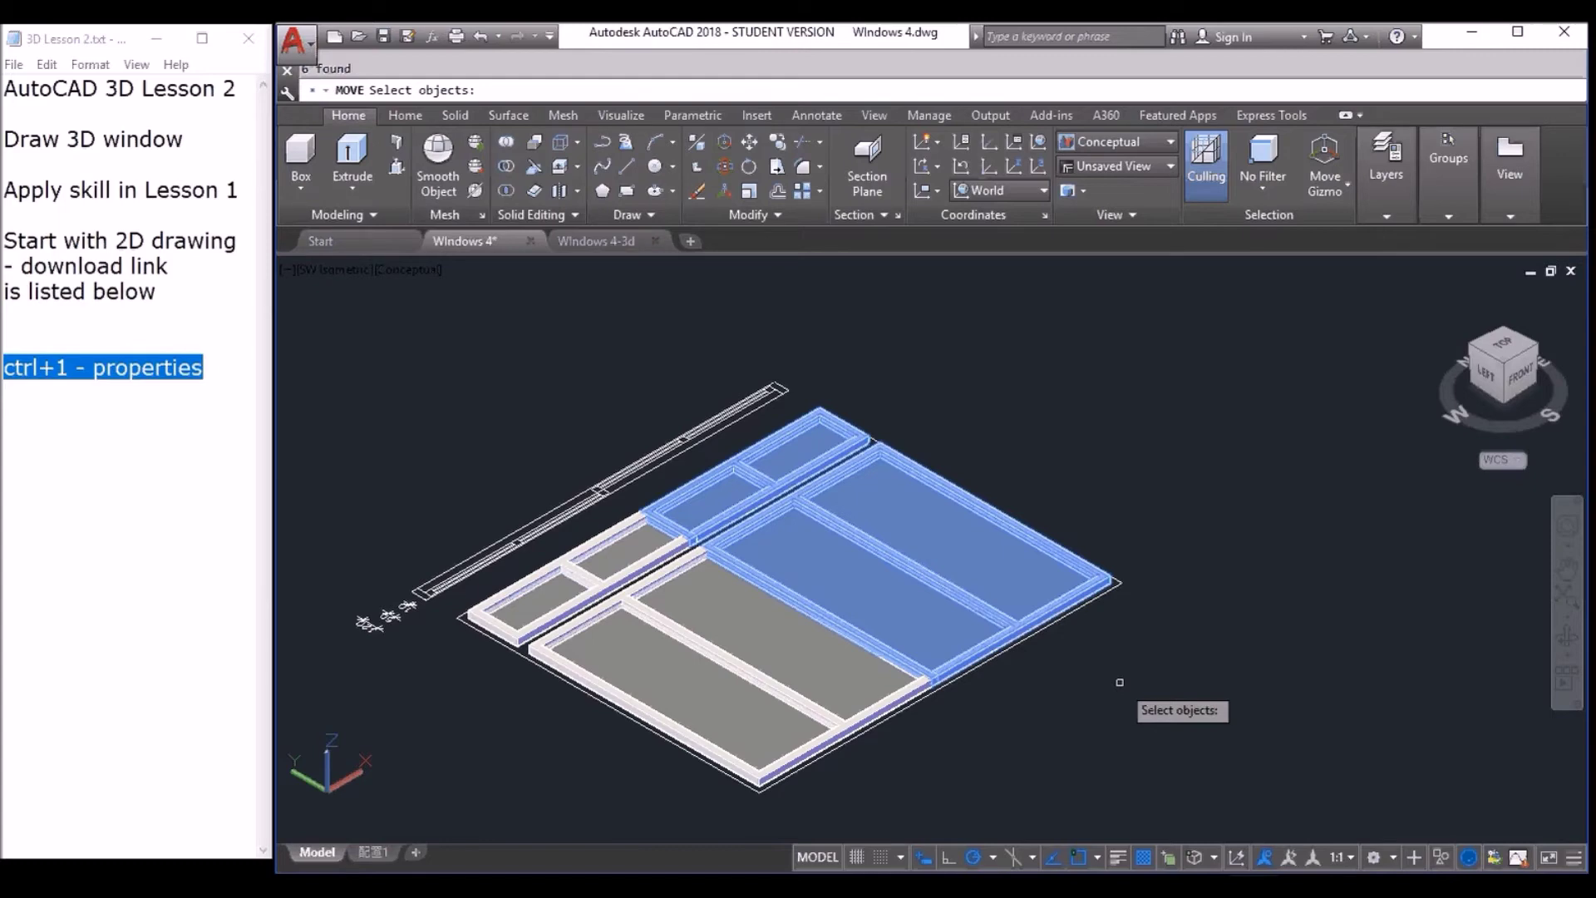
key(Return)
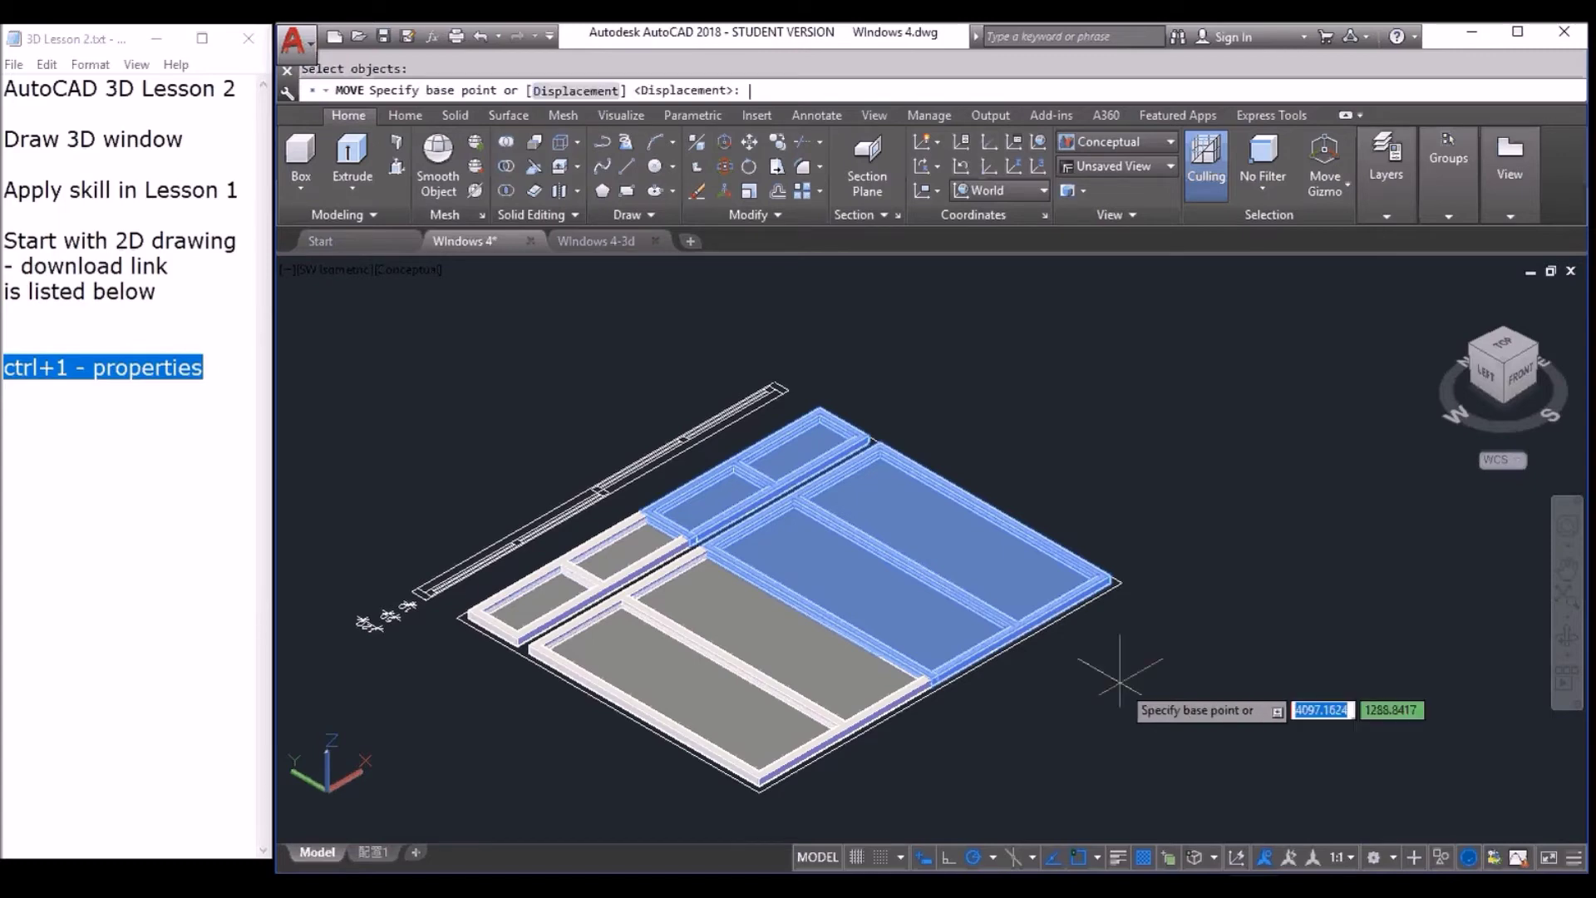
text(0,0,)
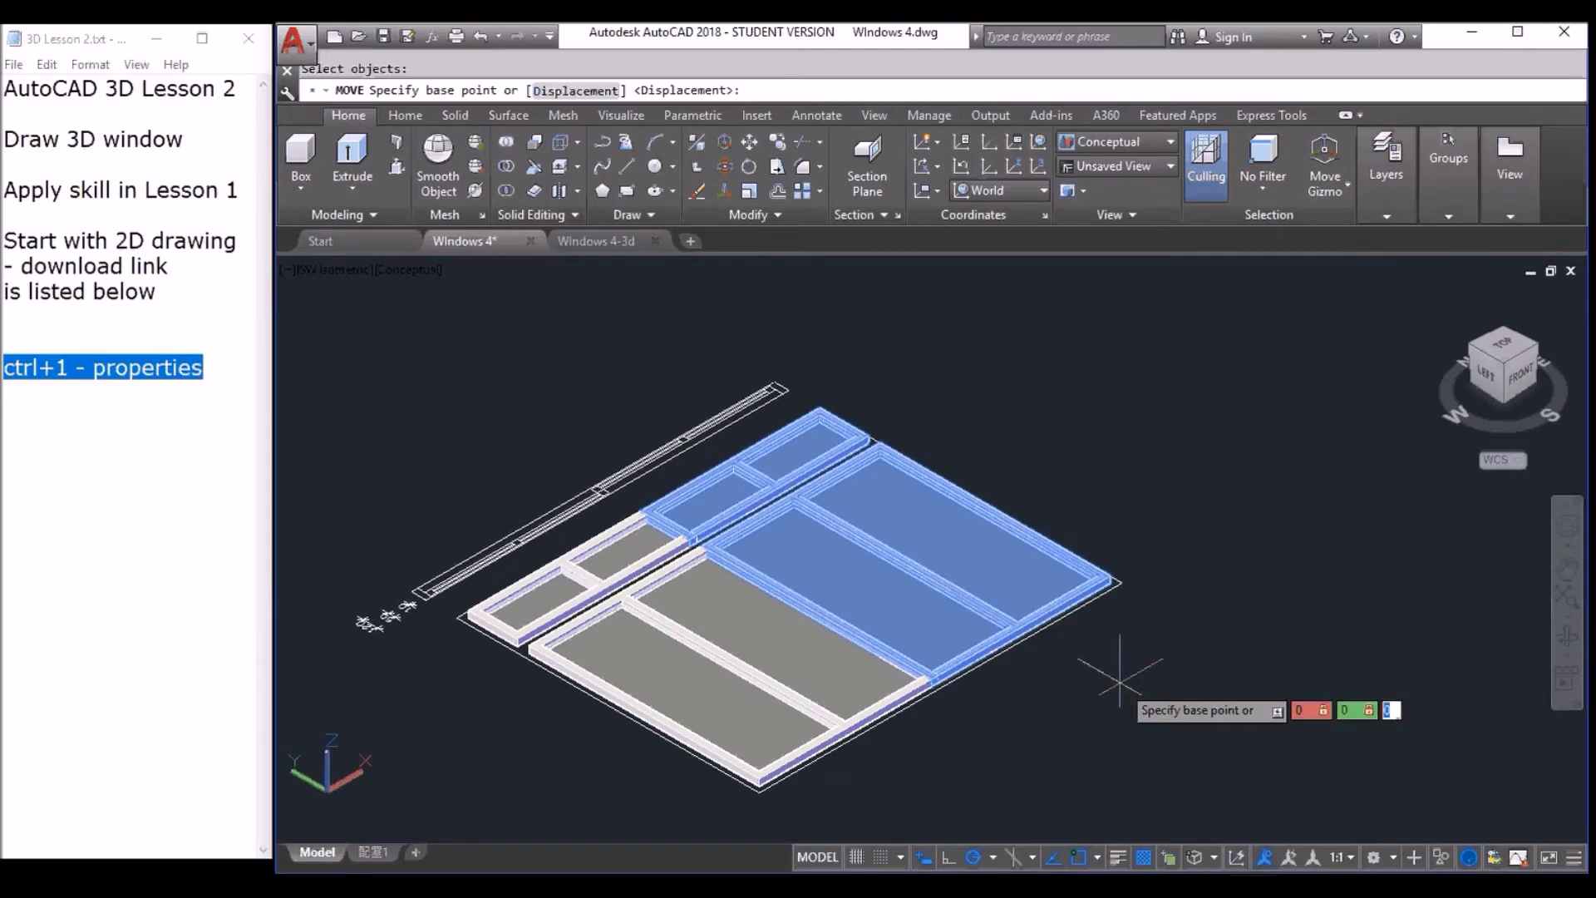
text(50)
key(Return)
key(Return)
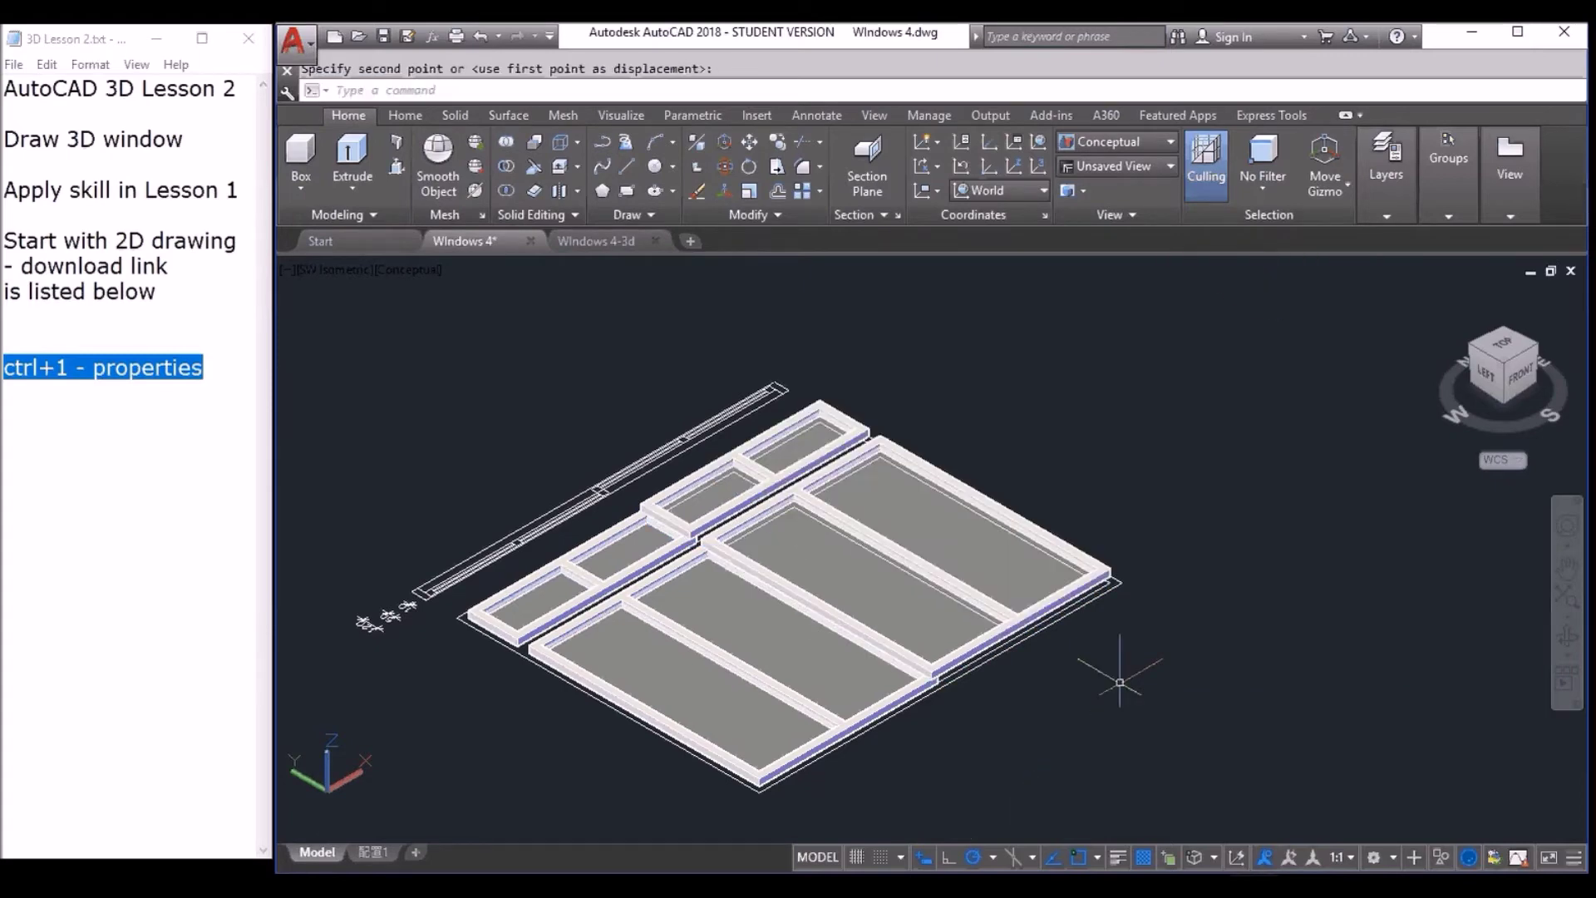
scroll(783, 637, up, 4)
scroll(783, 636, down, 5)
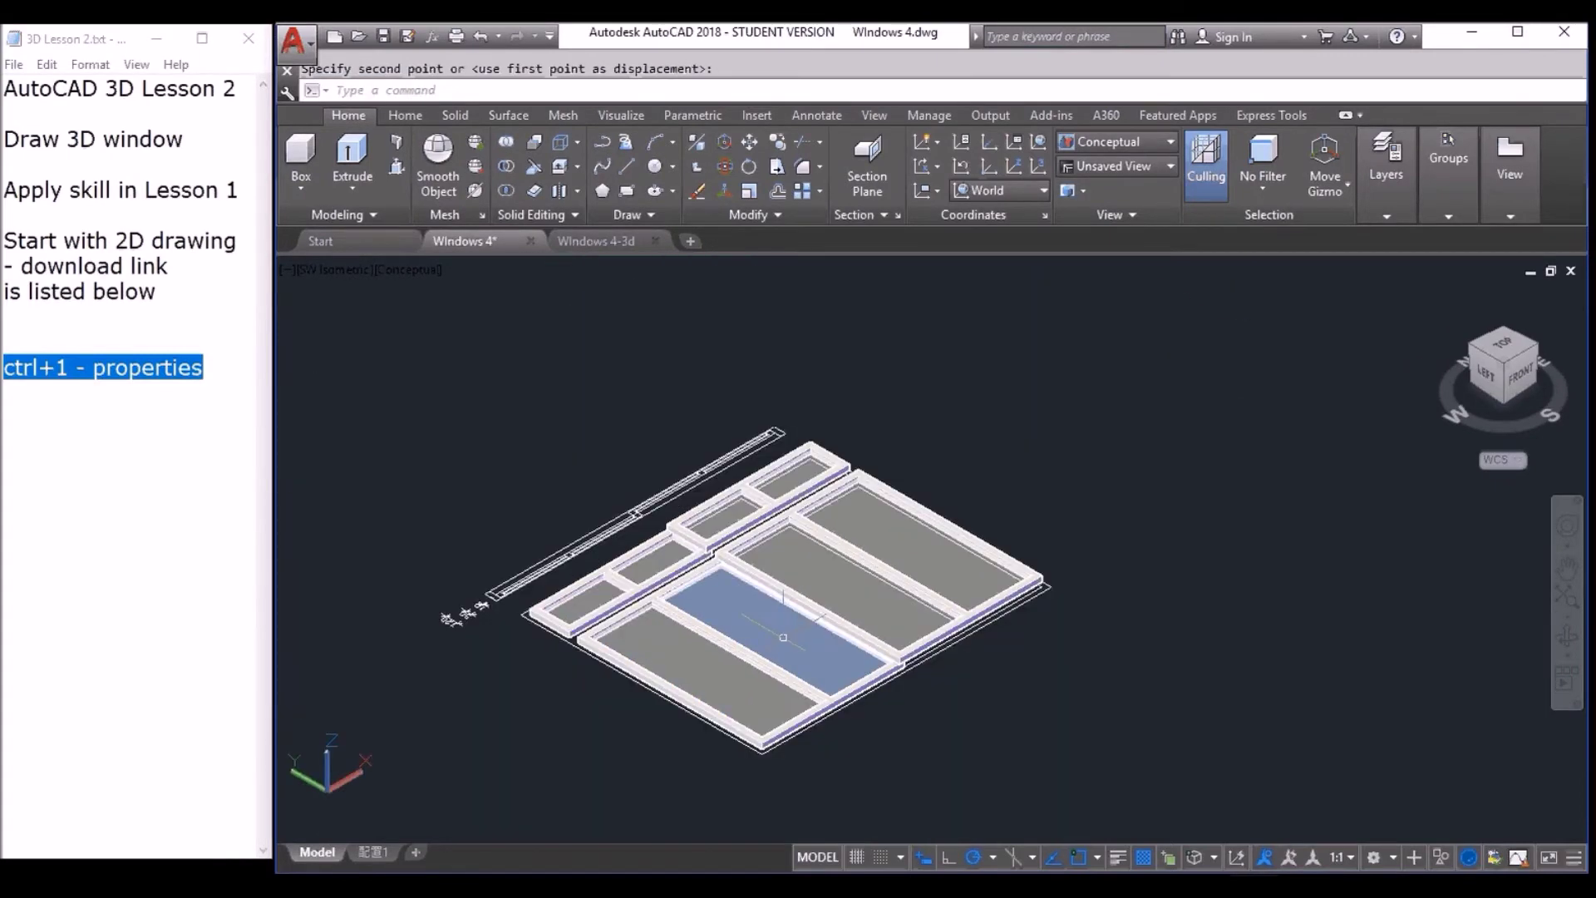
Press-pull the area between the outer outline and the sash openings upward to form the solid outer window frame.
middle_drag(783, 637, 895, 614)
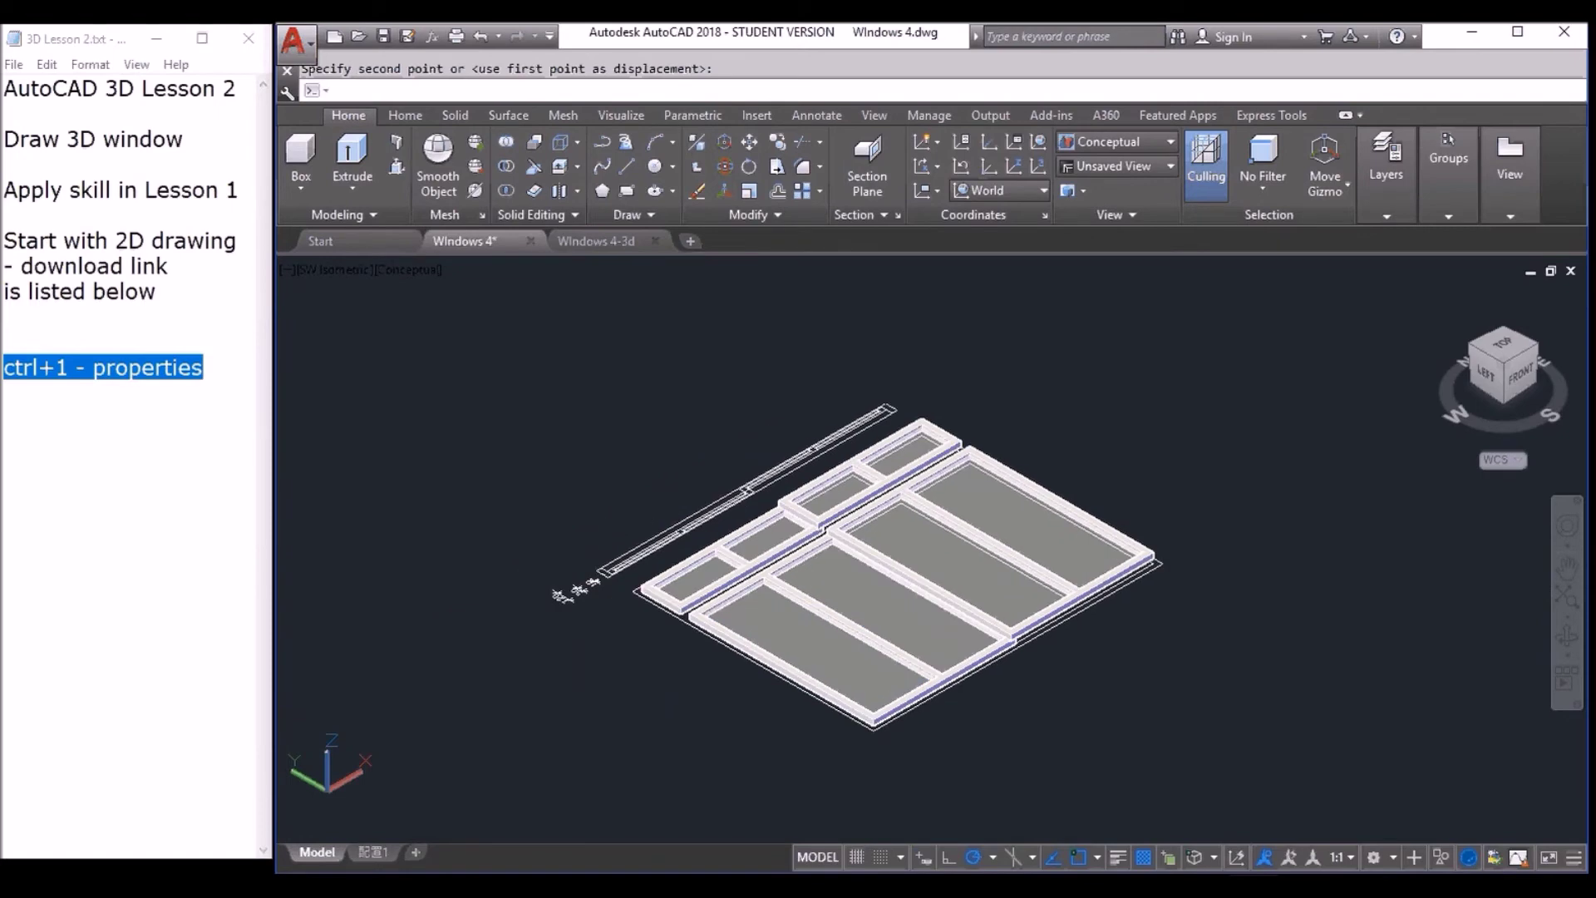
click(396, 167)
scroll(706, 624, up, 3)
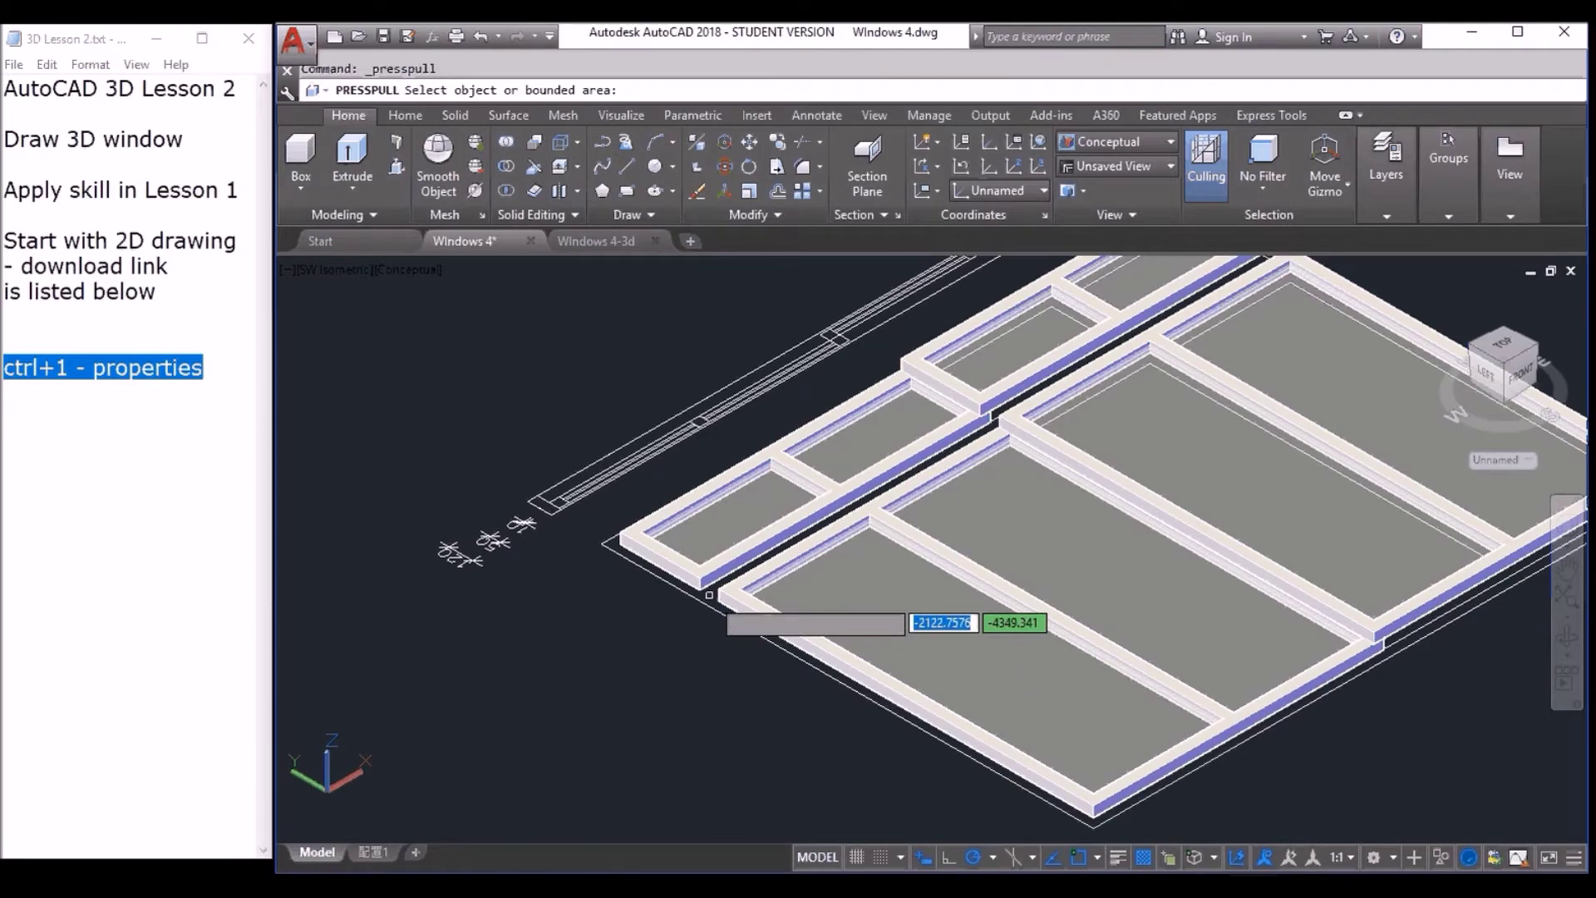
click(704, 597)
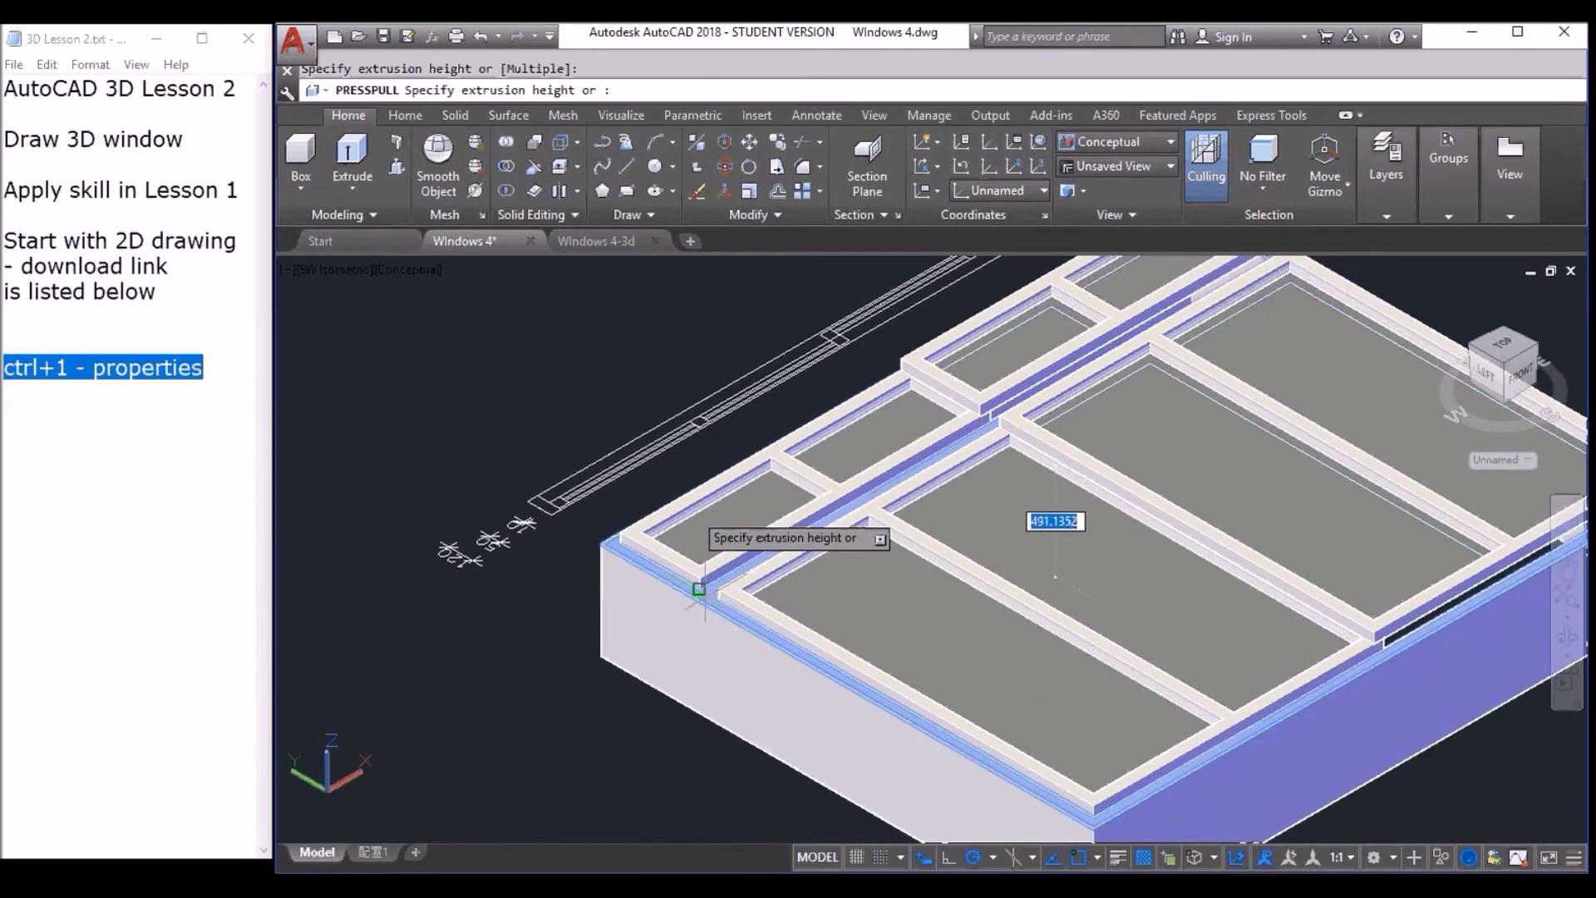
middle_drag(680, 403, 460, 431)
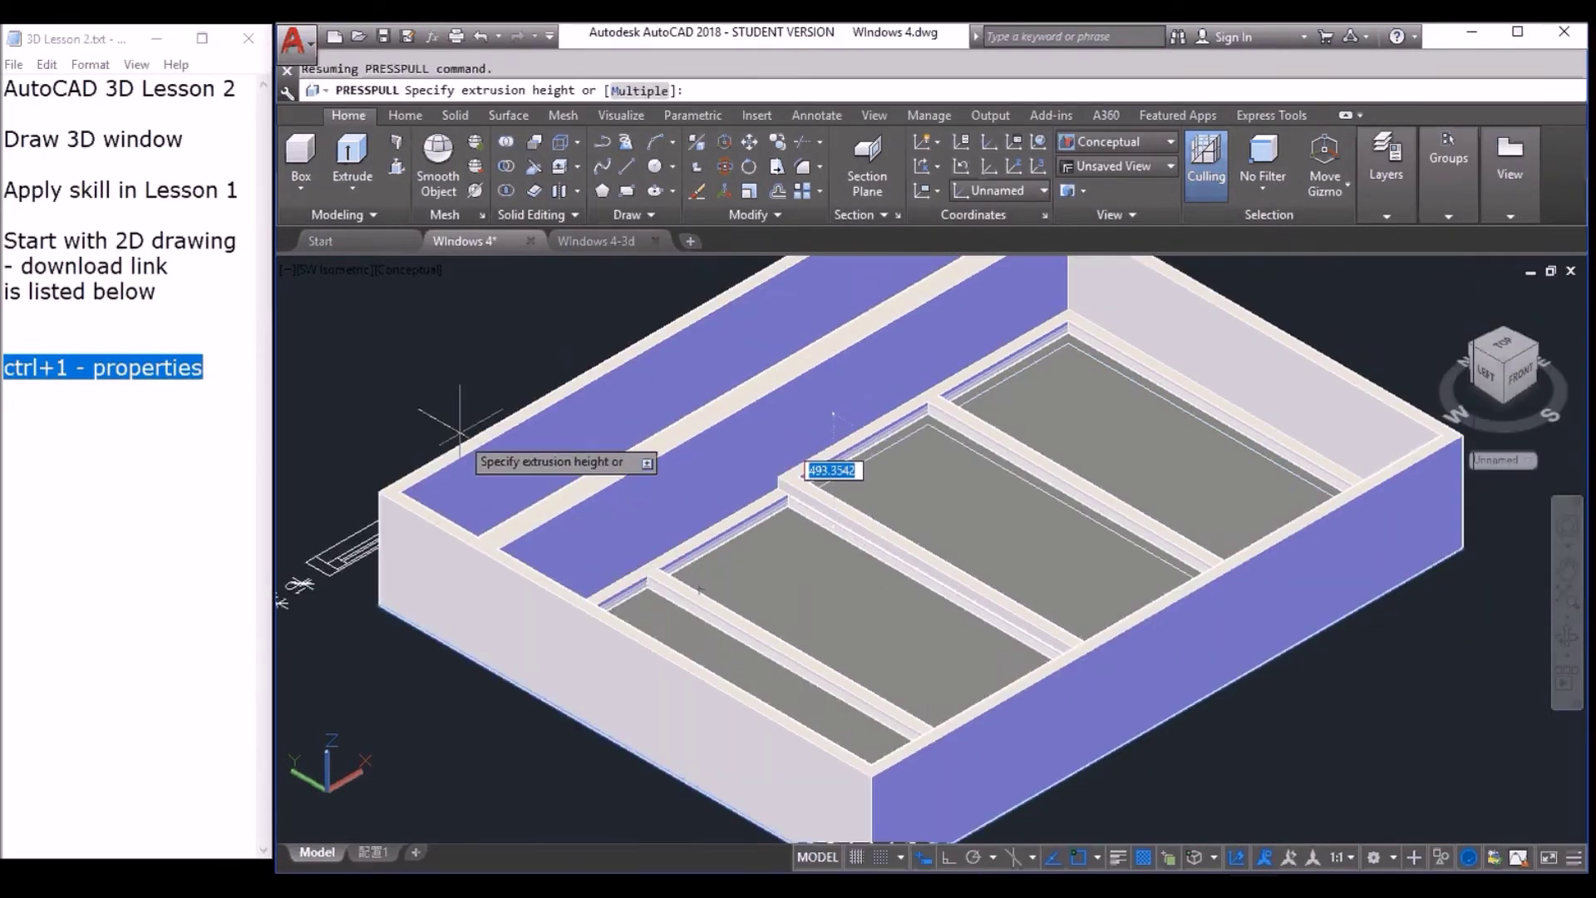
text(1)
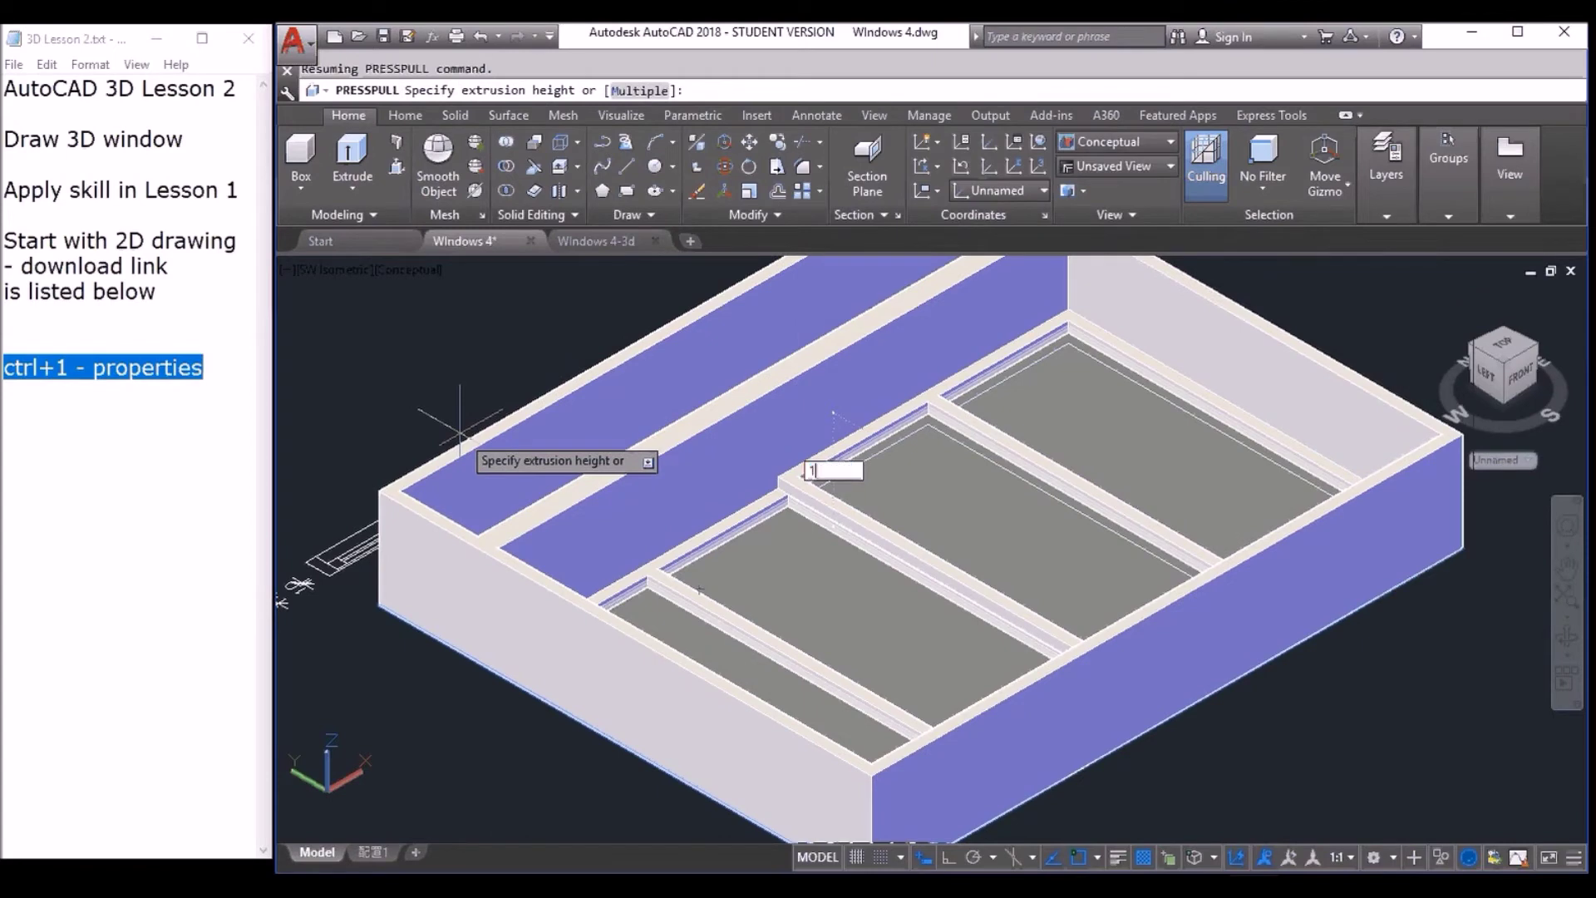
key(Return)
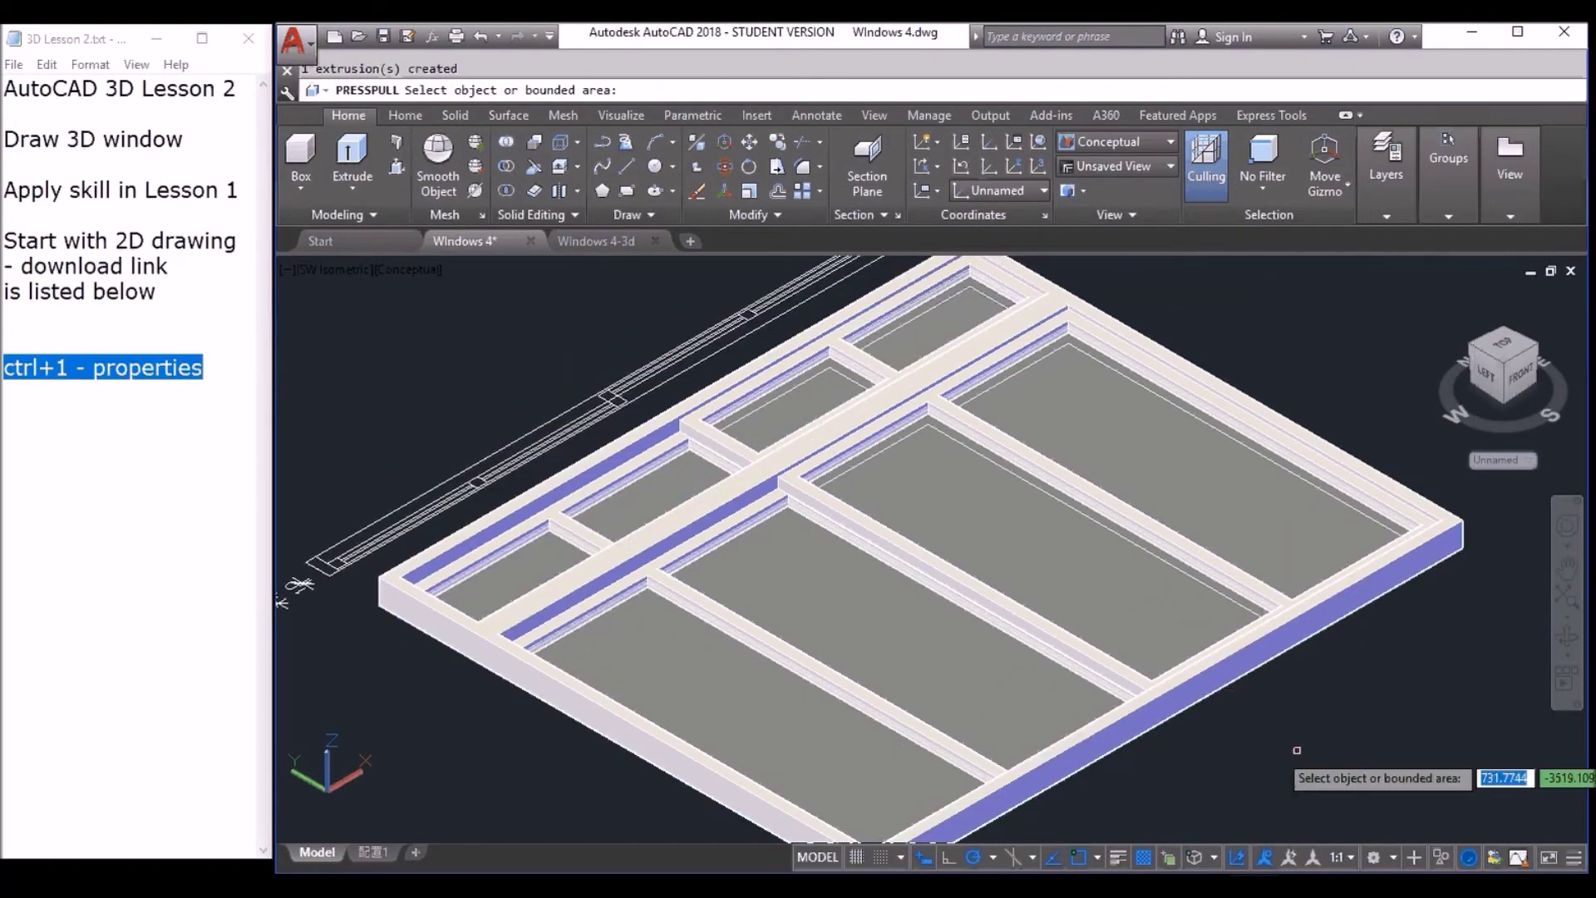
scroll(1289, 717, down, 3)
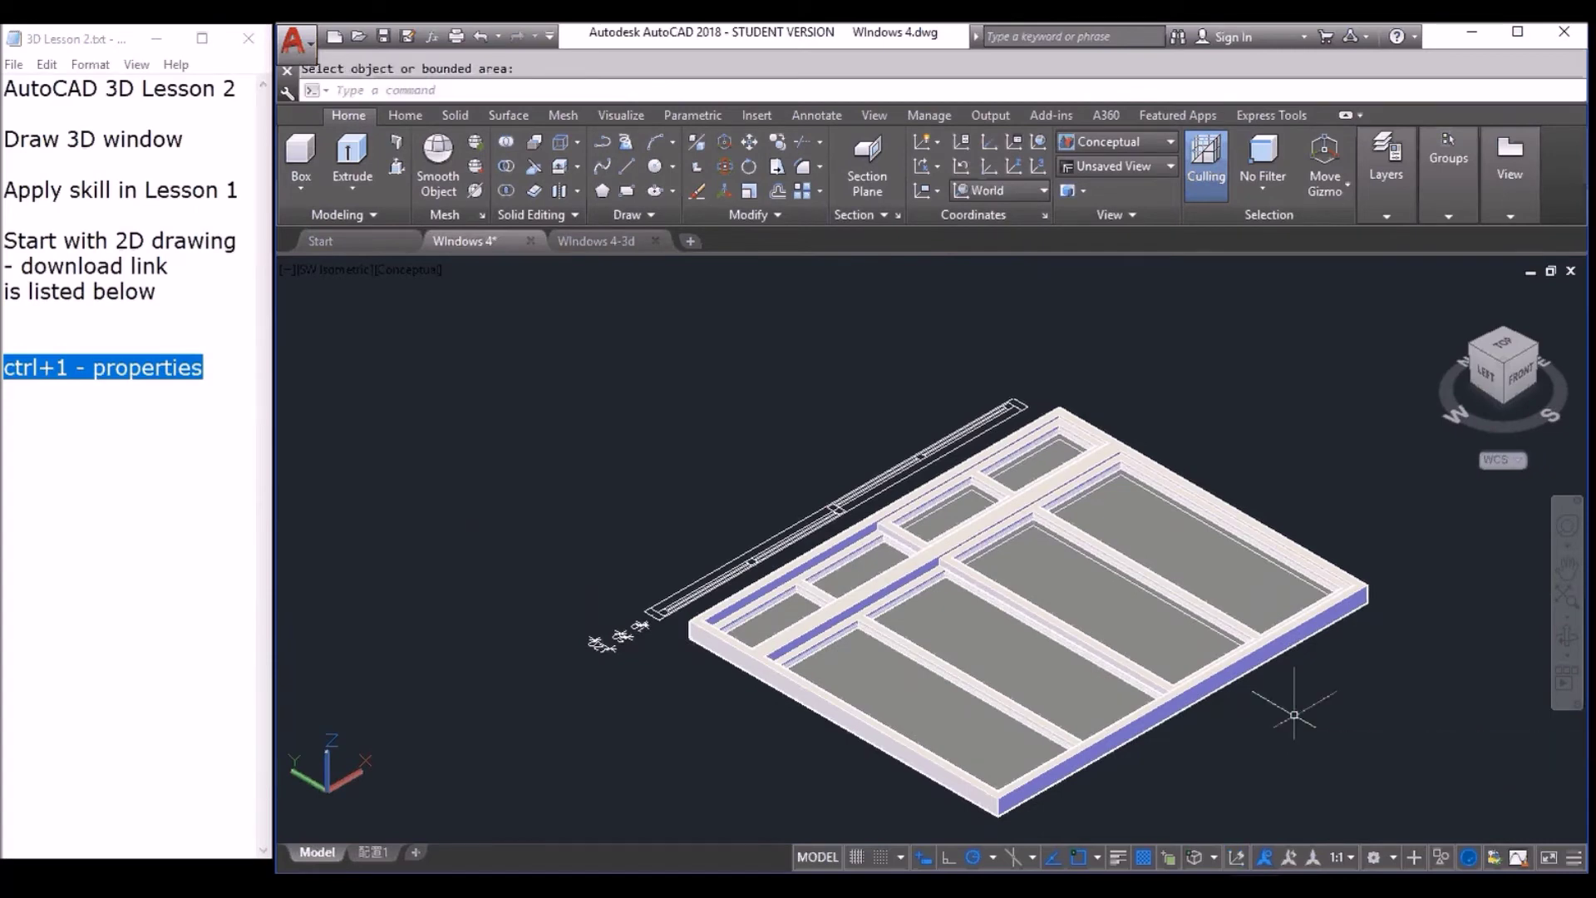
middle_drag(1288, 716, 1166, 669)
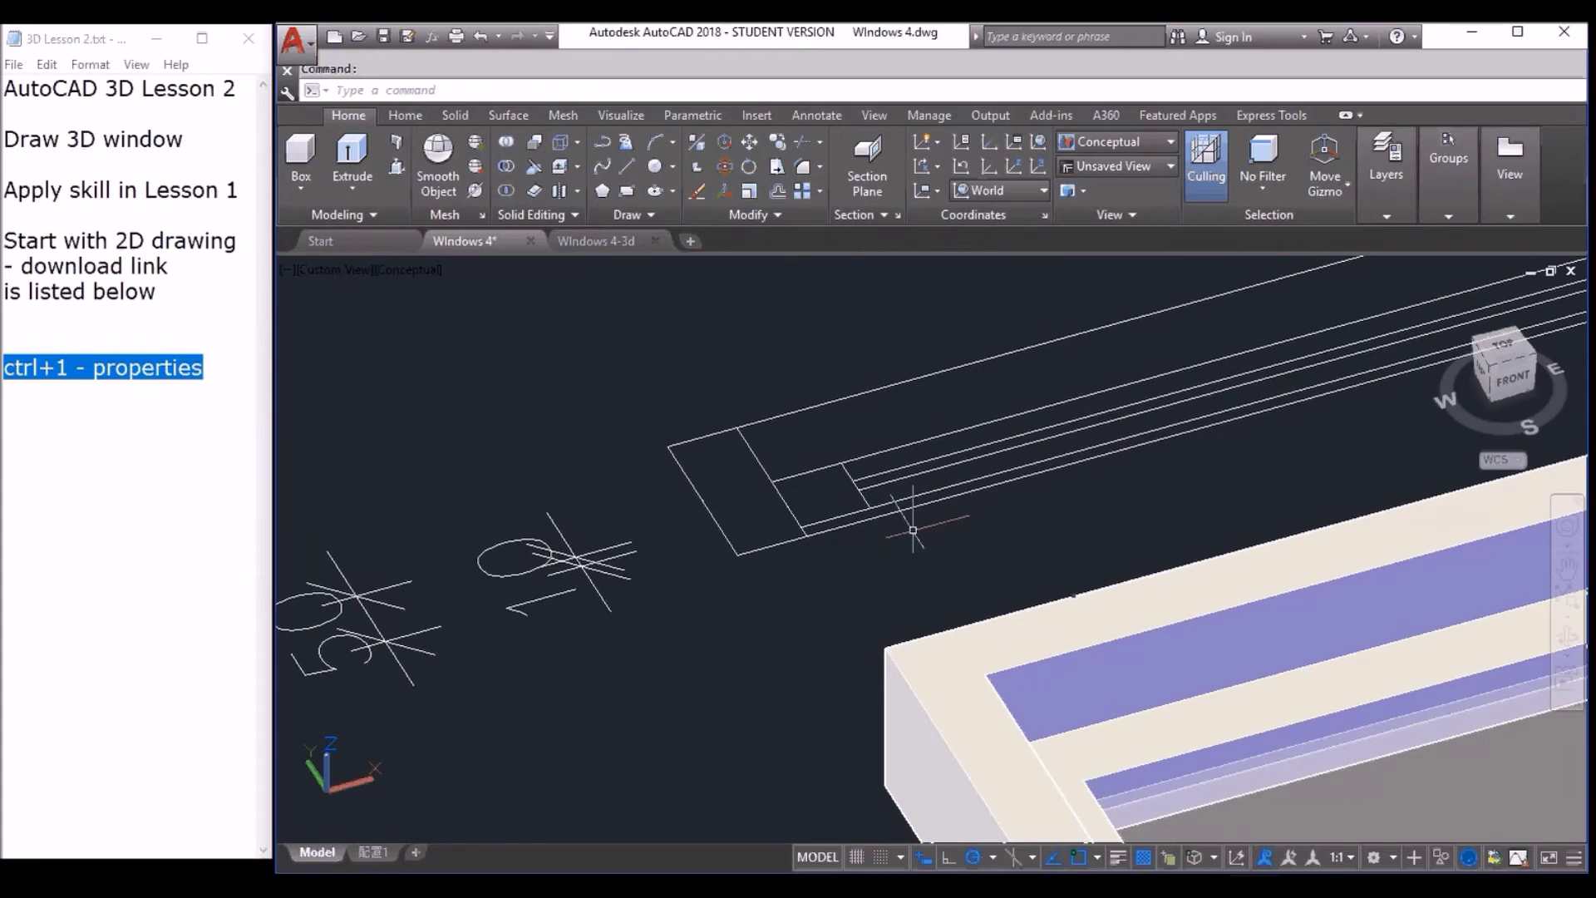
scroll(913, 529, up, 2)
scroll(846, 529, up, 1)
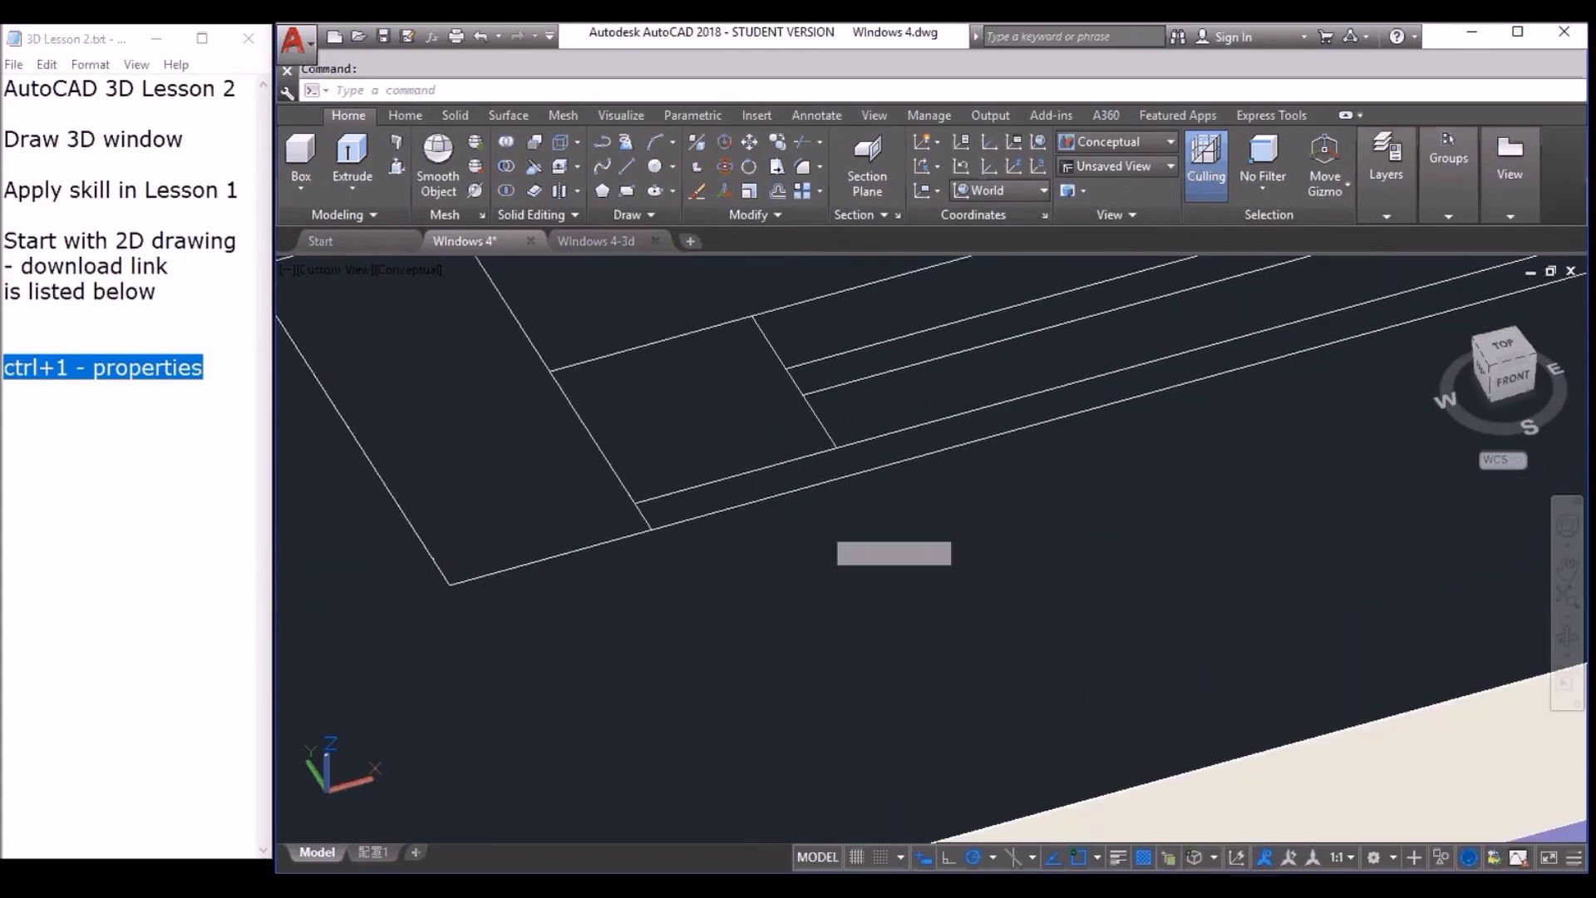
key(Return)
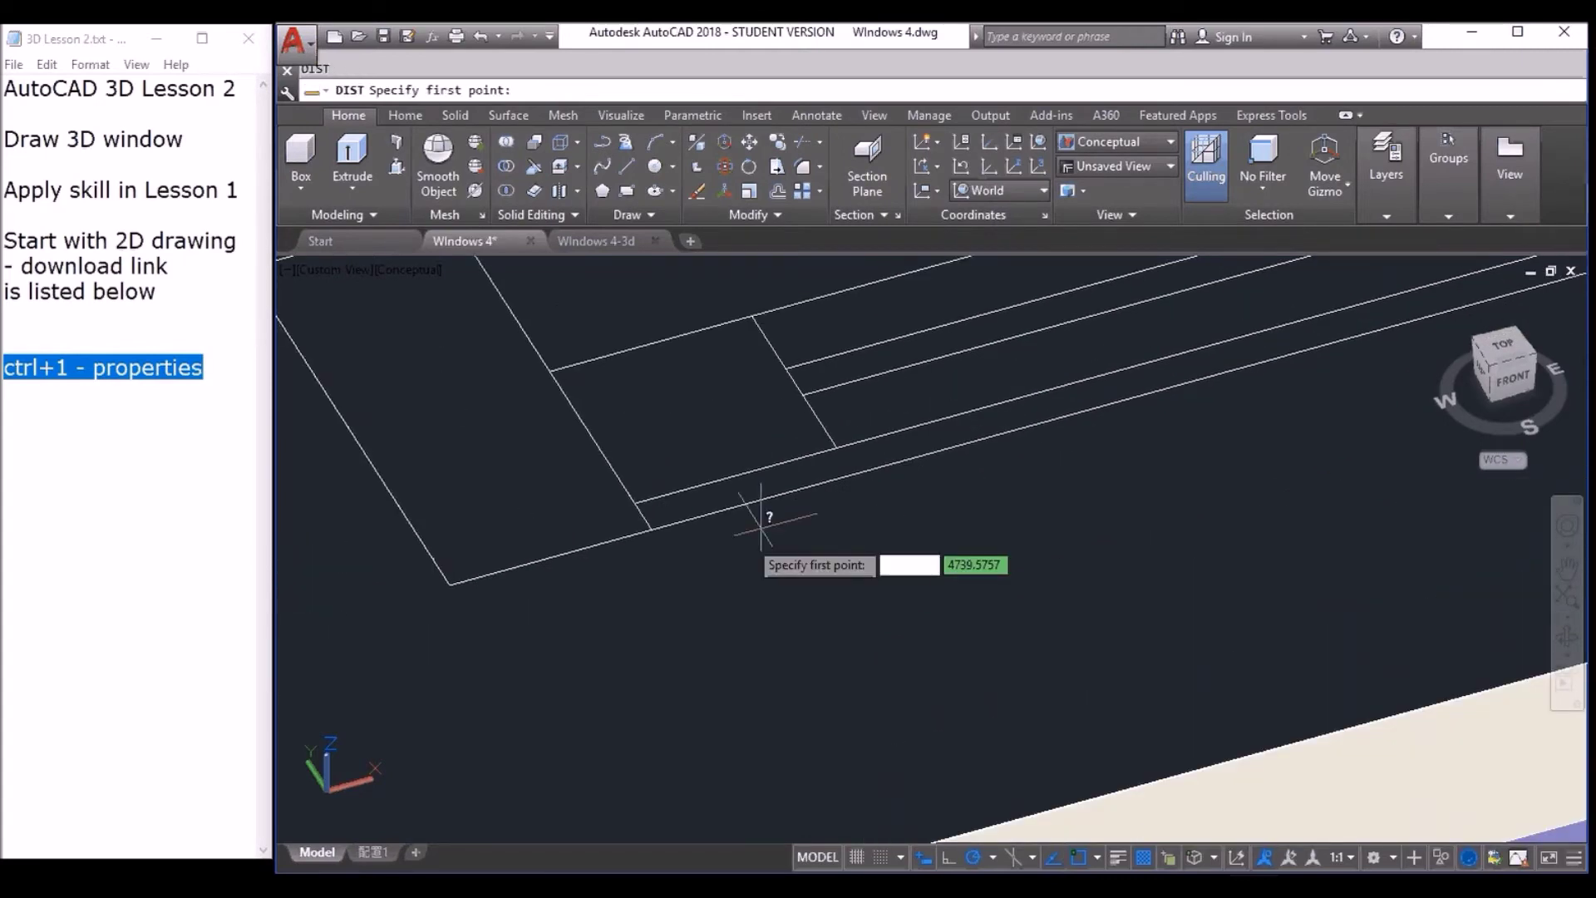
click(654, 527)
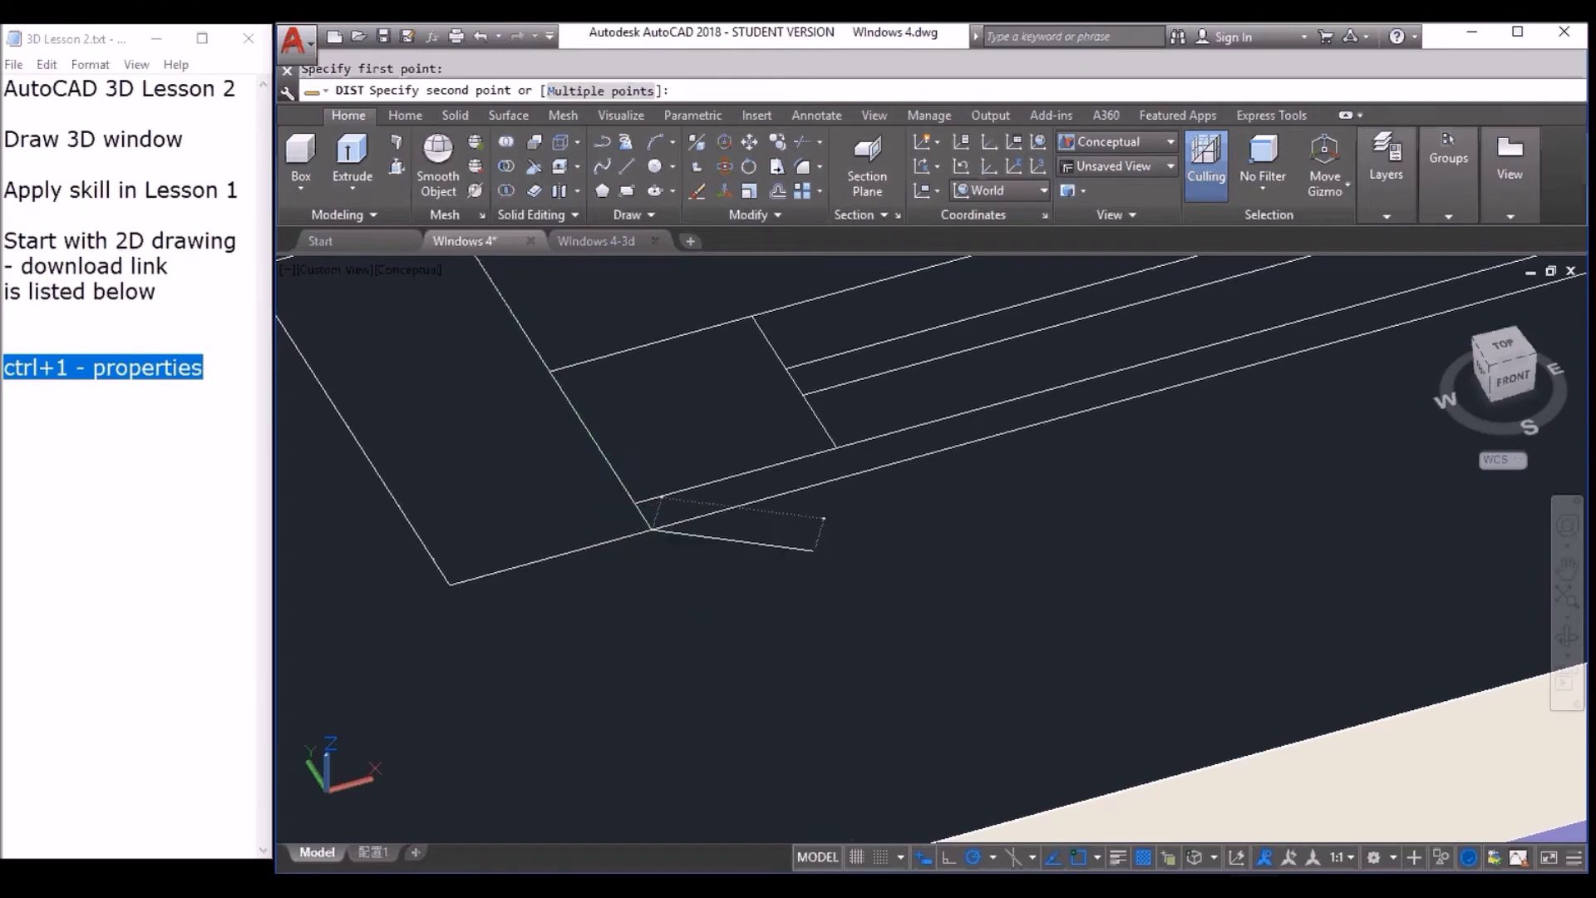
key(Escape)
scroll(1038, 599, down, 5)
middle_drag(1080, 665, 490, 438)
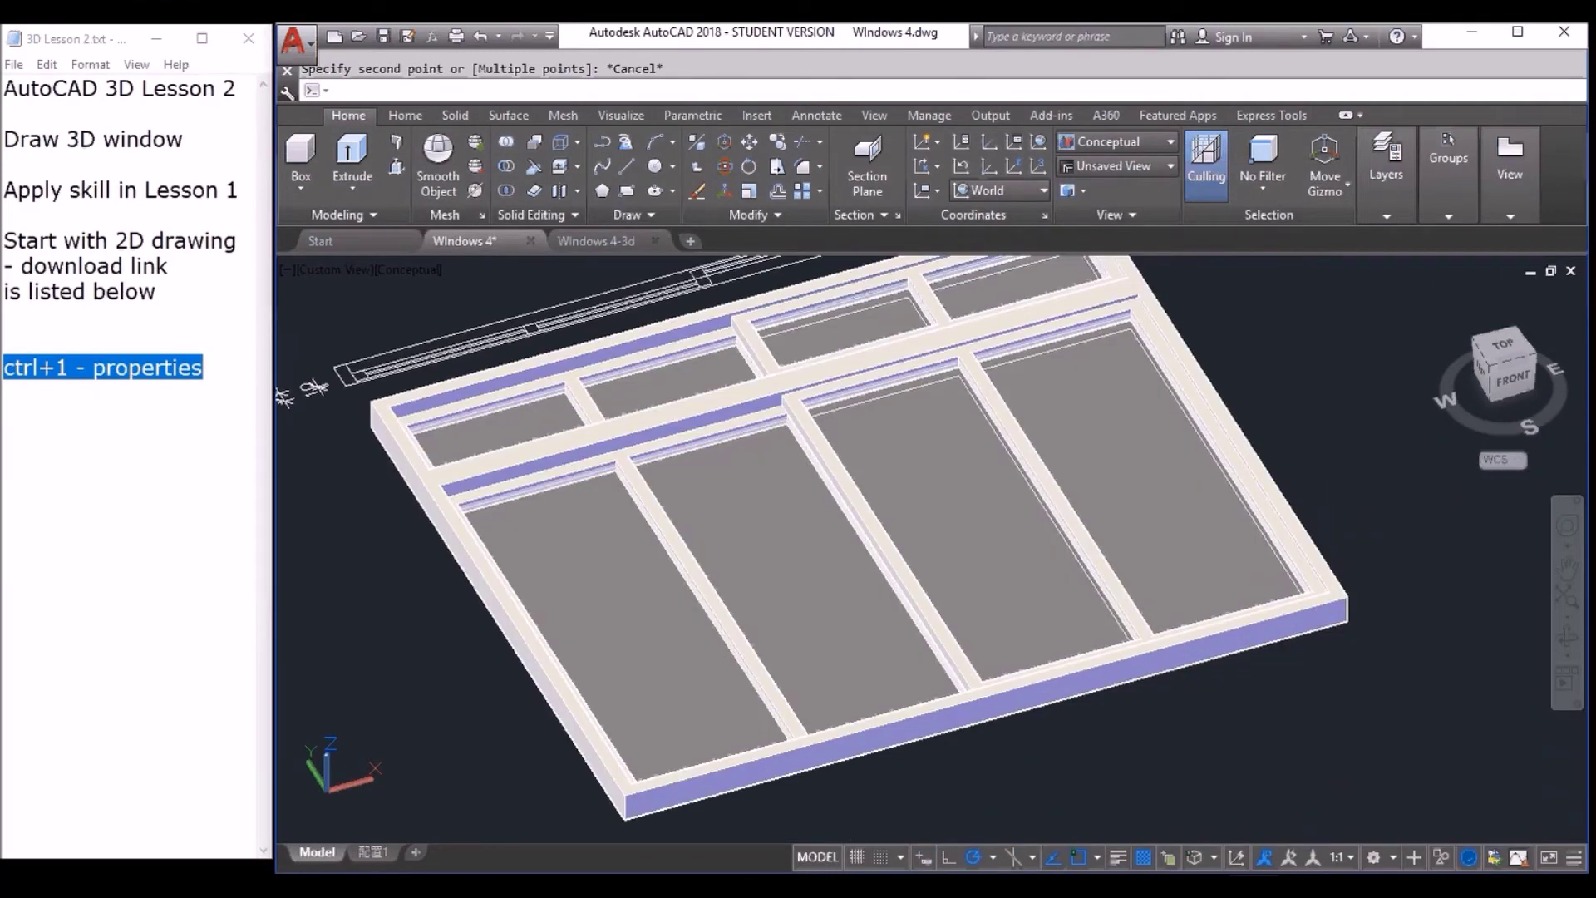
Select all frame and pane solids with Select Similar, exclude the outer frame, and move them by a displacement of 0,0,10.
scroll(966, 606, down, 4)
scroll(1192, 647, up, 3)
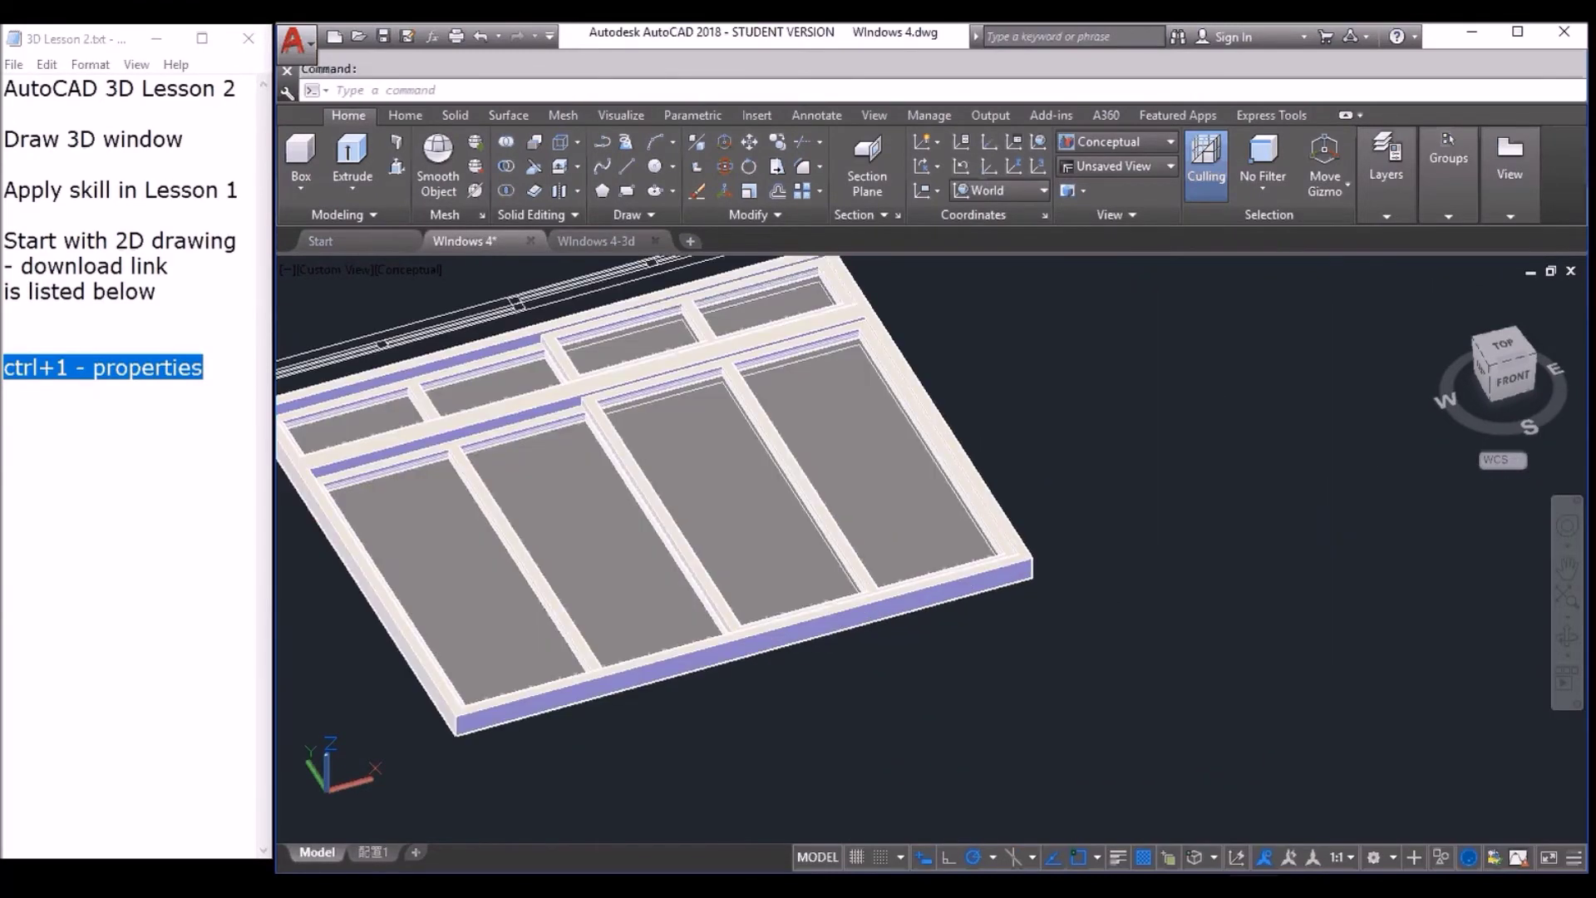
middle_drag(998, 518, 1129, 561)
click(1122, 554)
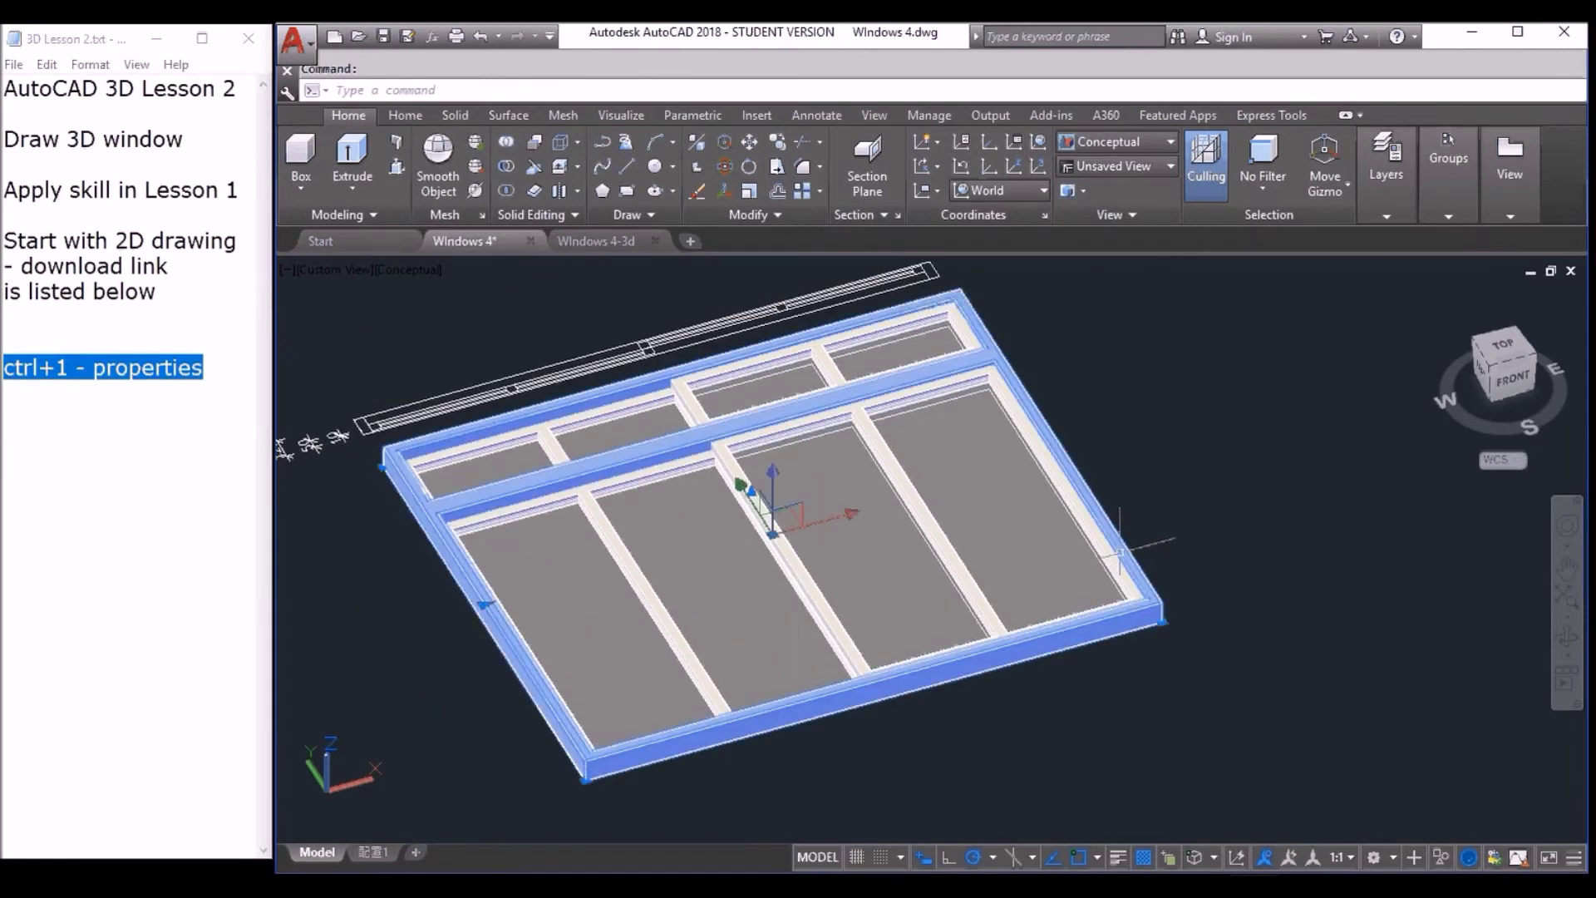
right_click(1223, 453)
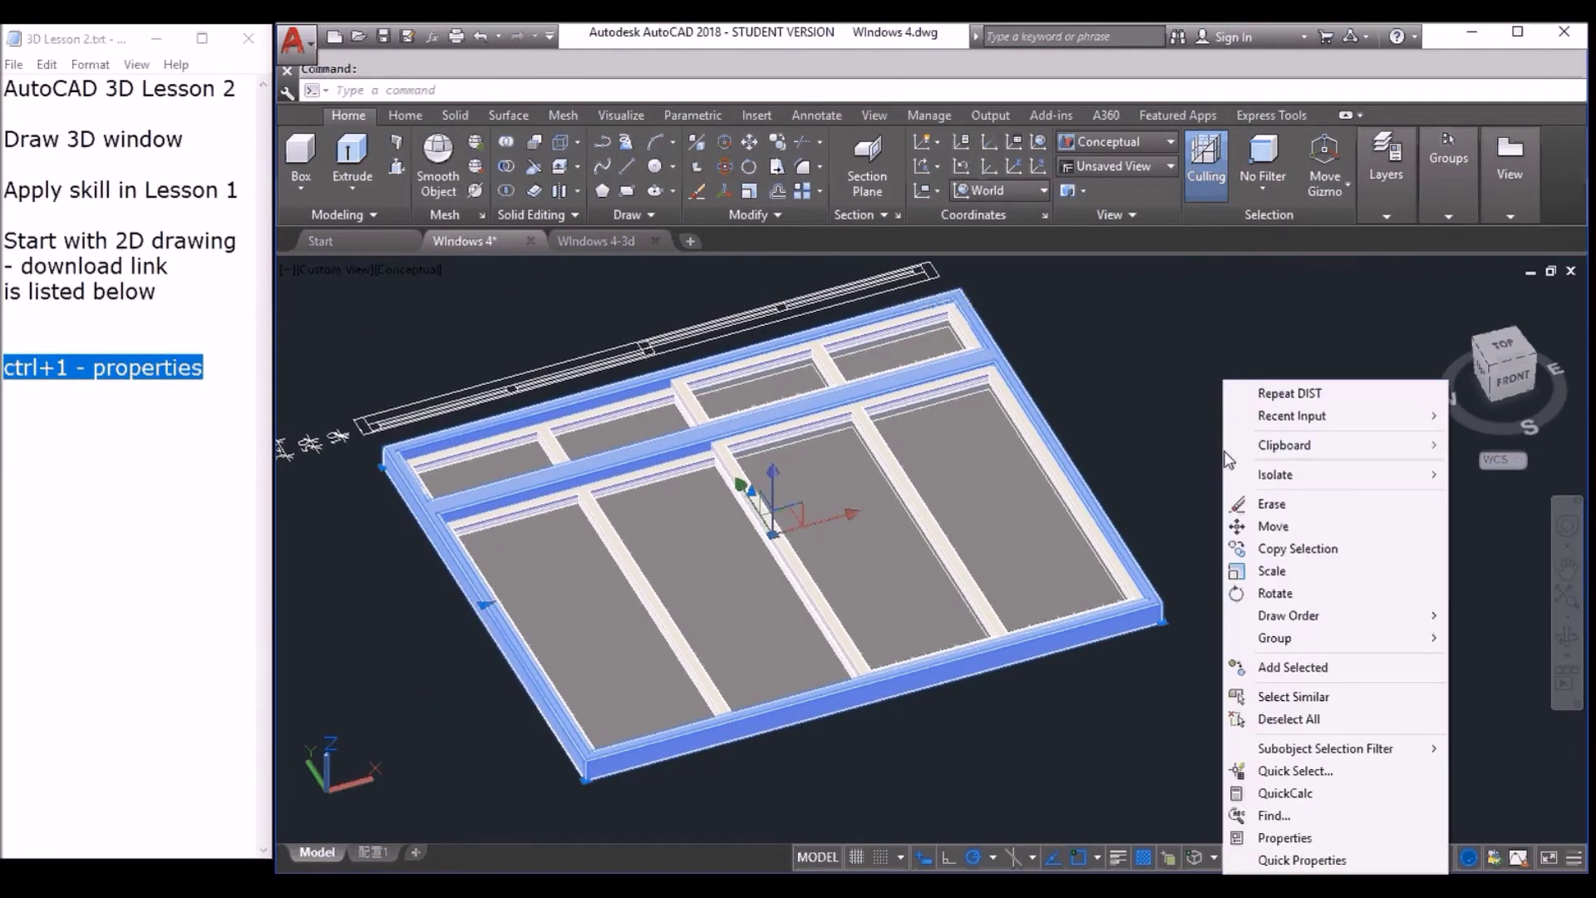
click(1343, 698)
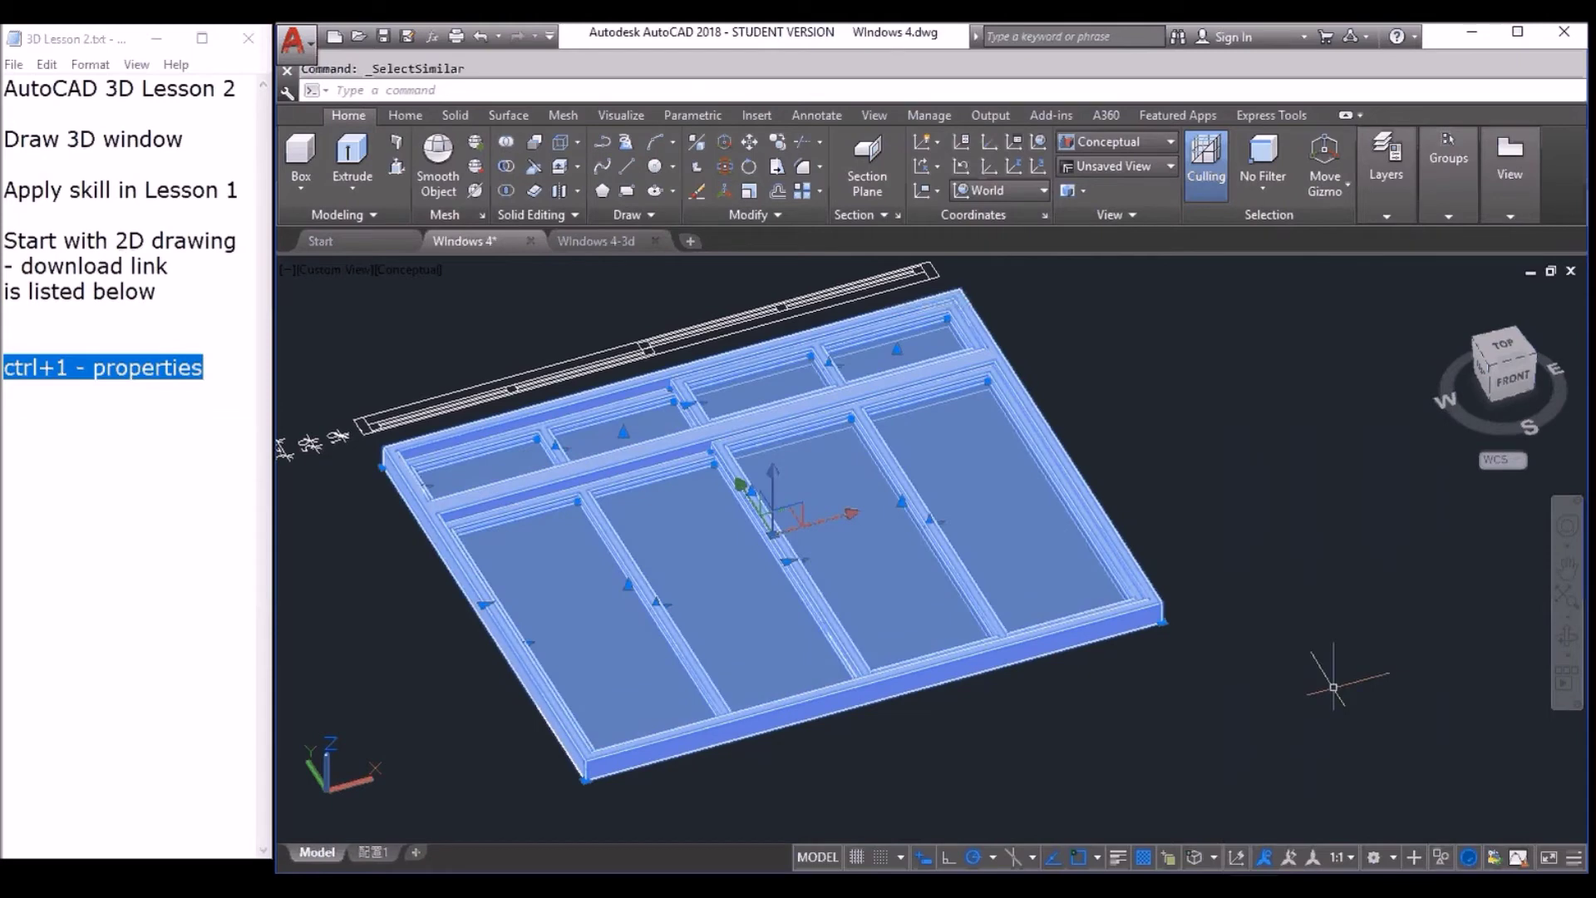
shift+click(1113, 619)
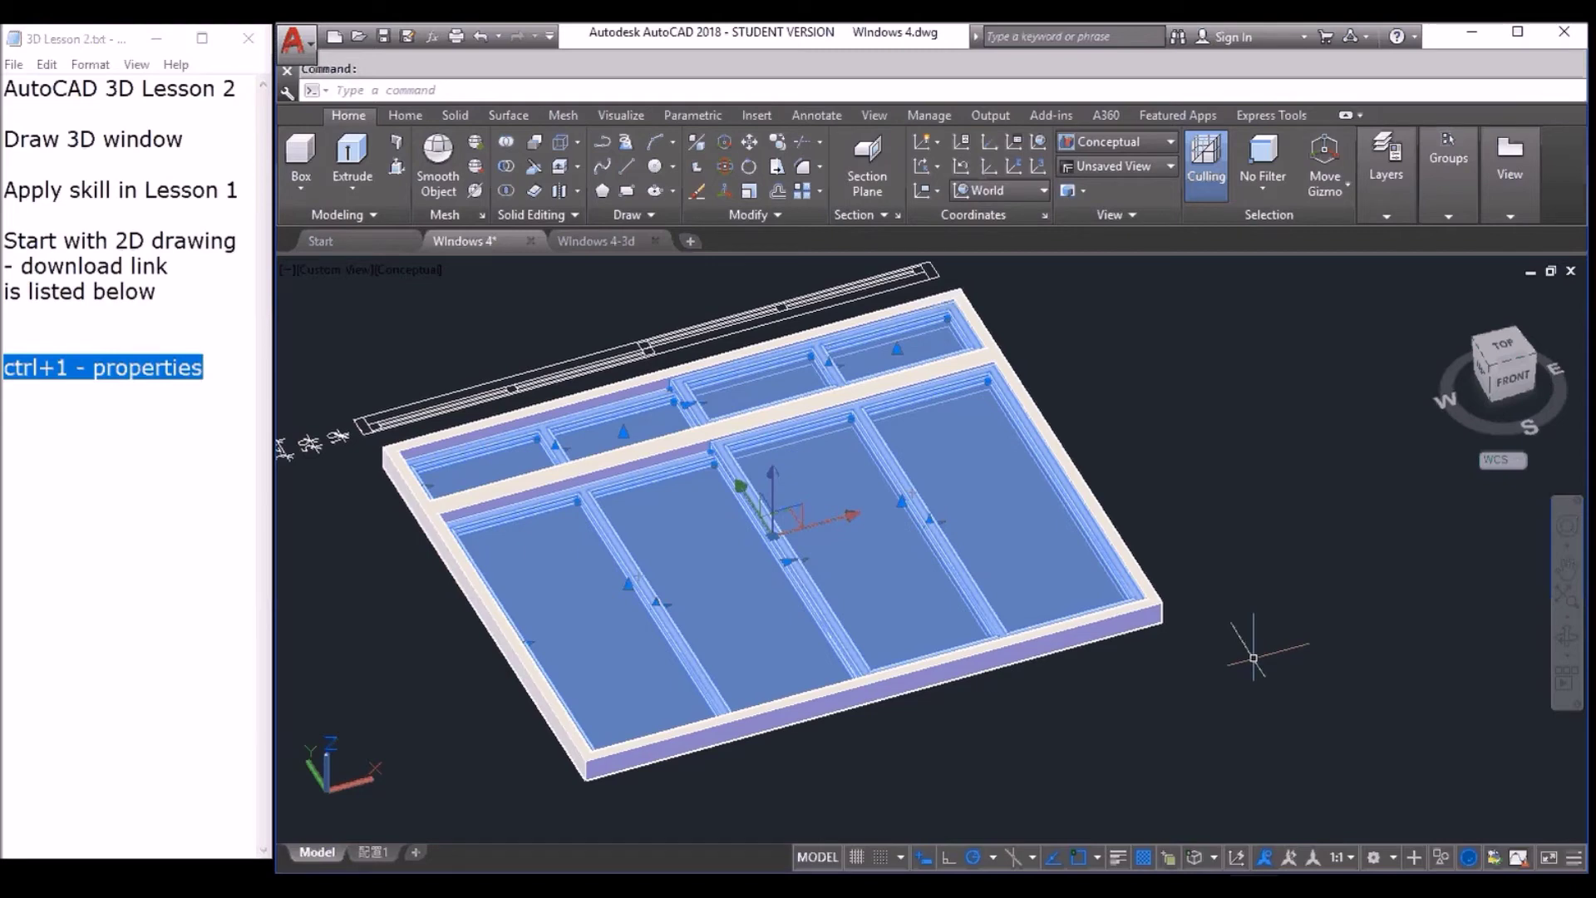
text(m)
key(Return)
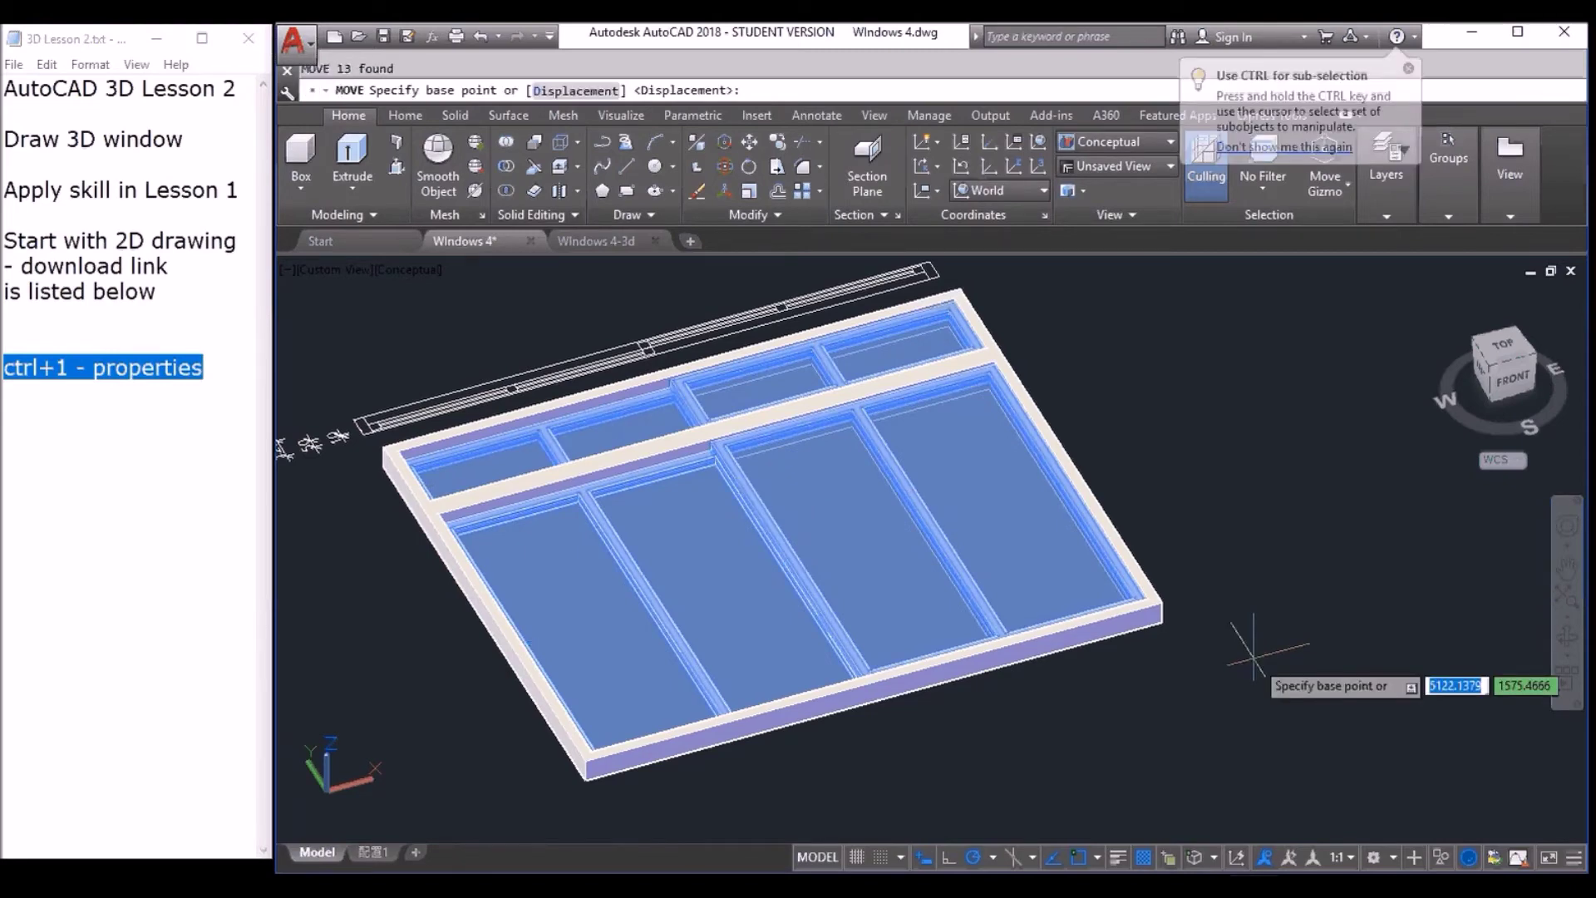
text(0,0,10)
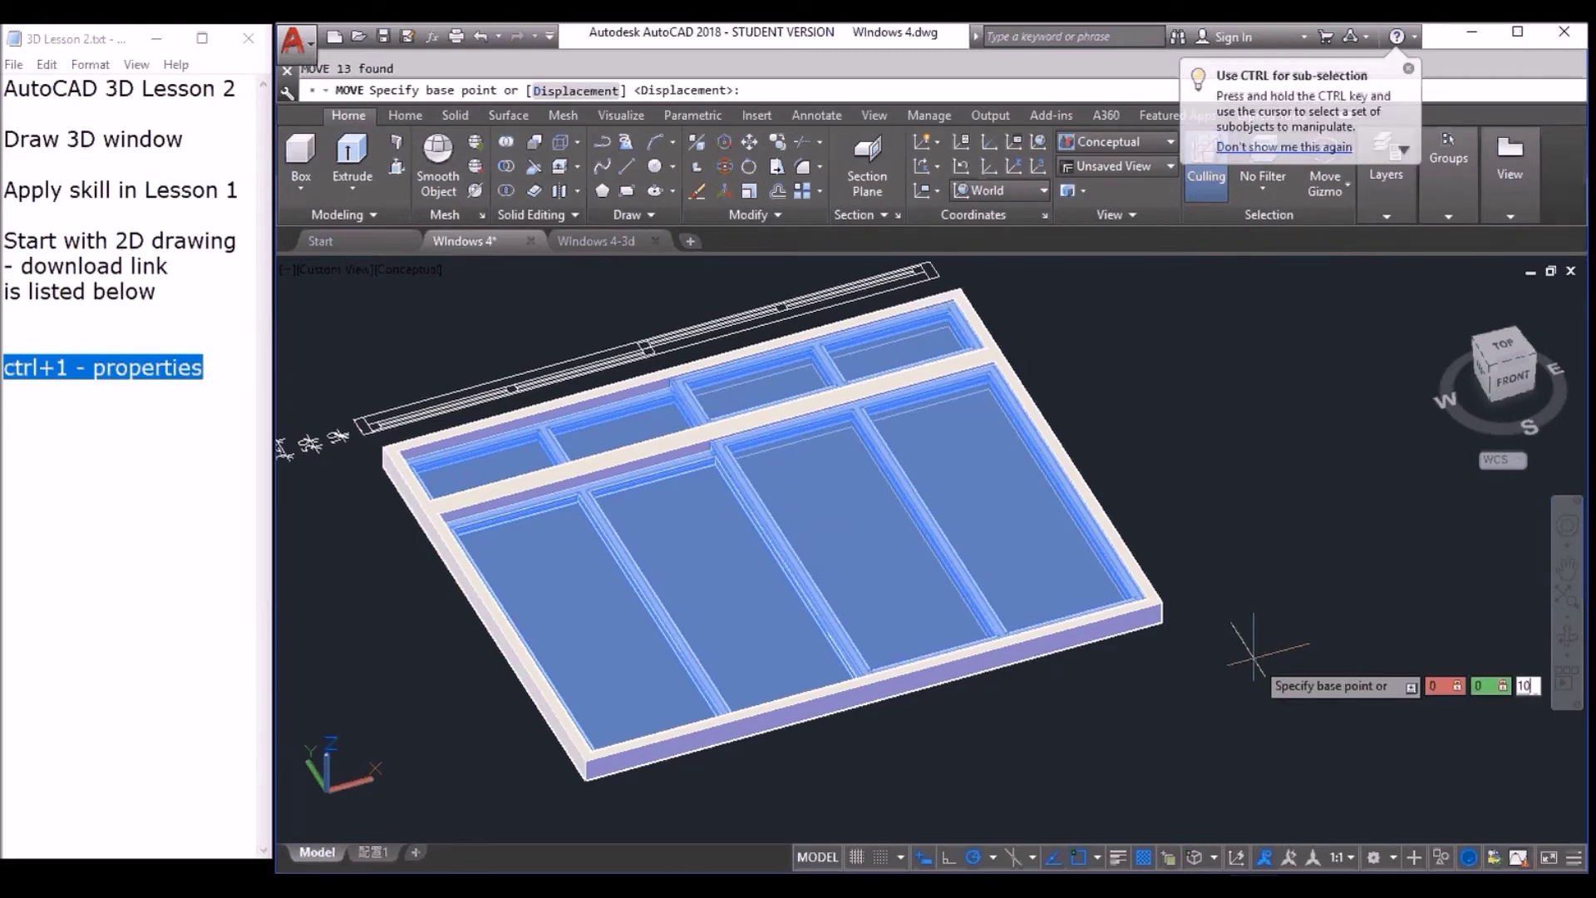
key(Return)
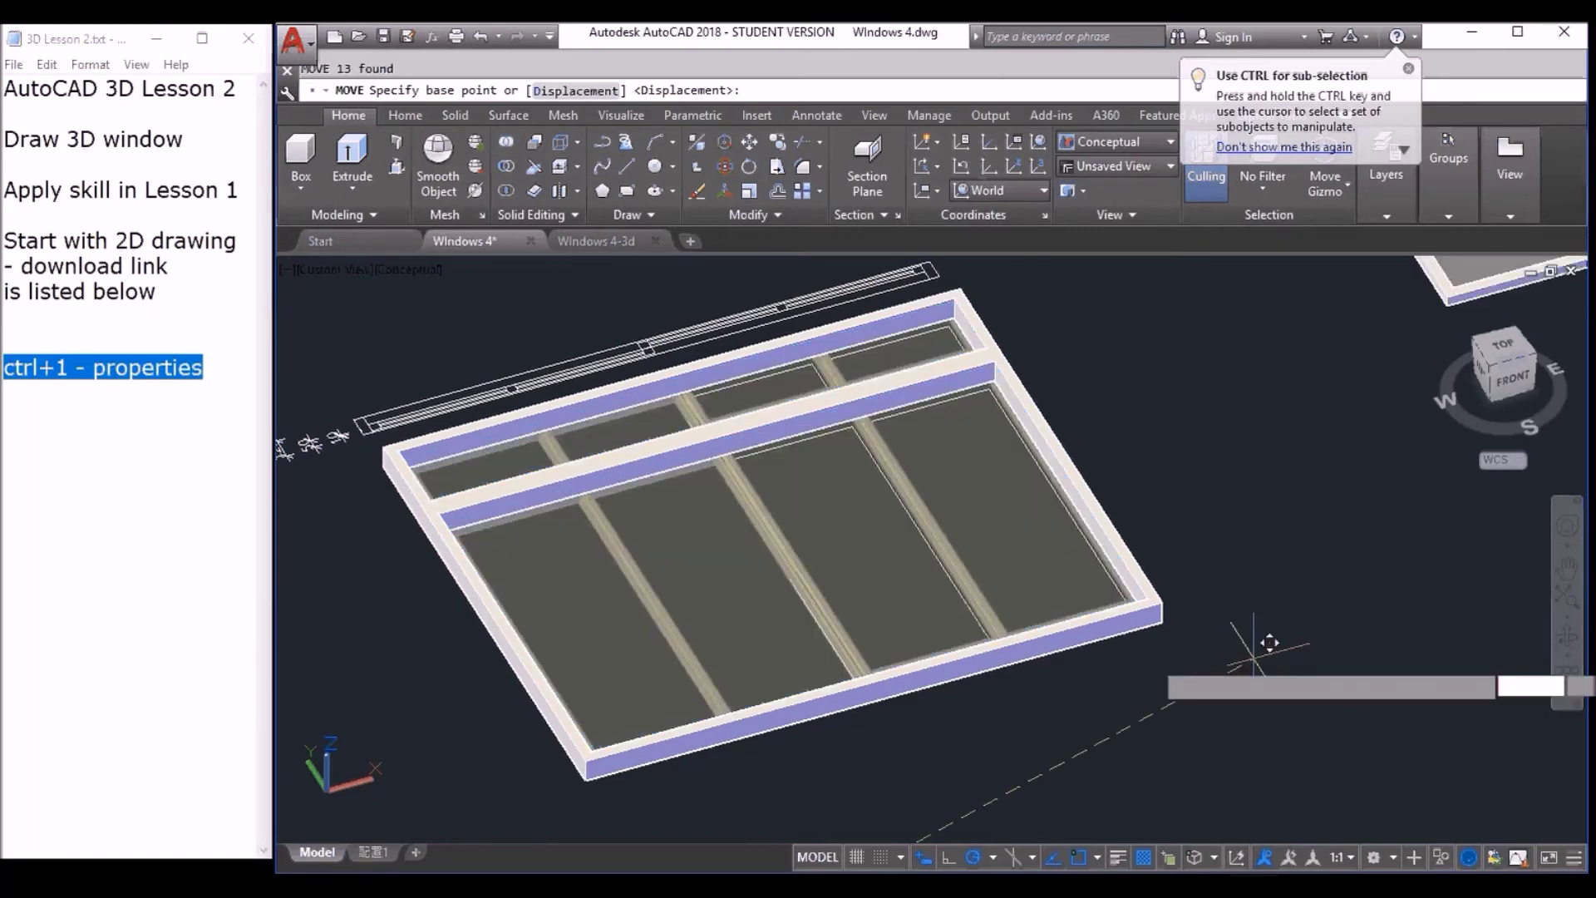
key(Return)
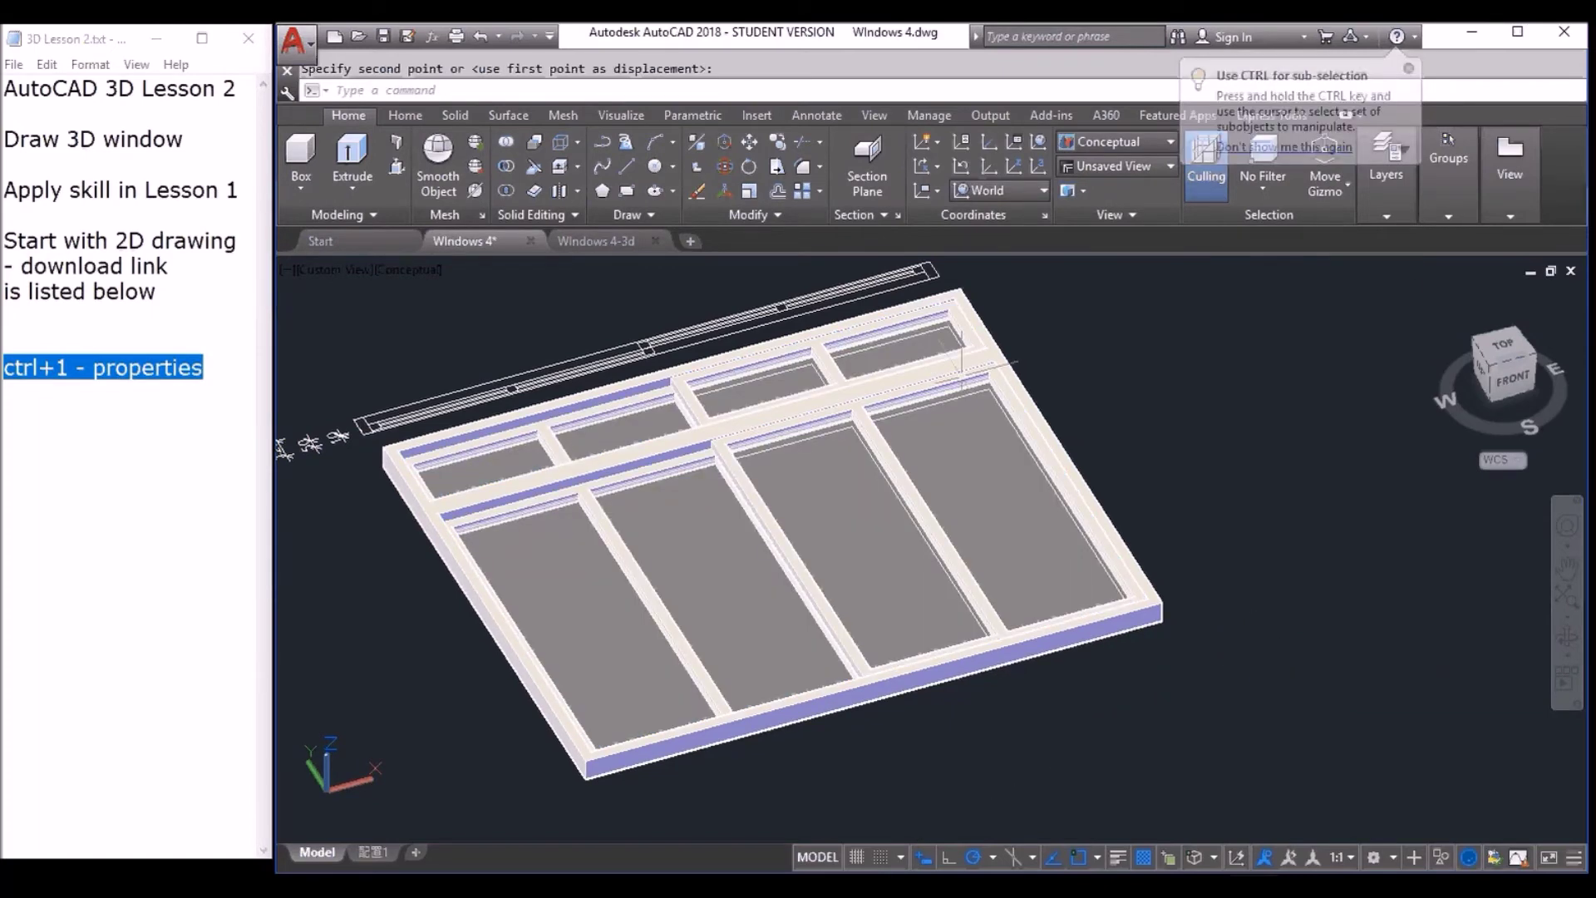
Examine how the inner frames and glass panes sit within the outer window frame beside the 2D section drawing.
scroll(962, 362, up, 3)
middle_drag(789, 453, 835, 552)
scroll(835, 551, down, 2)
scroll(908, 492, up, 3)
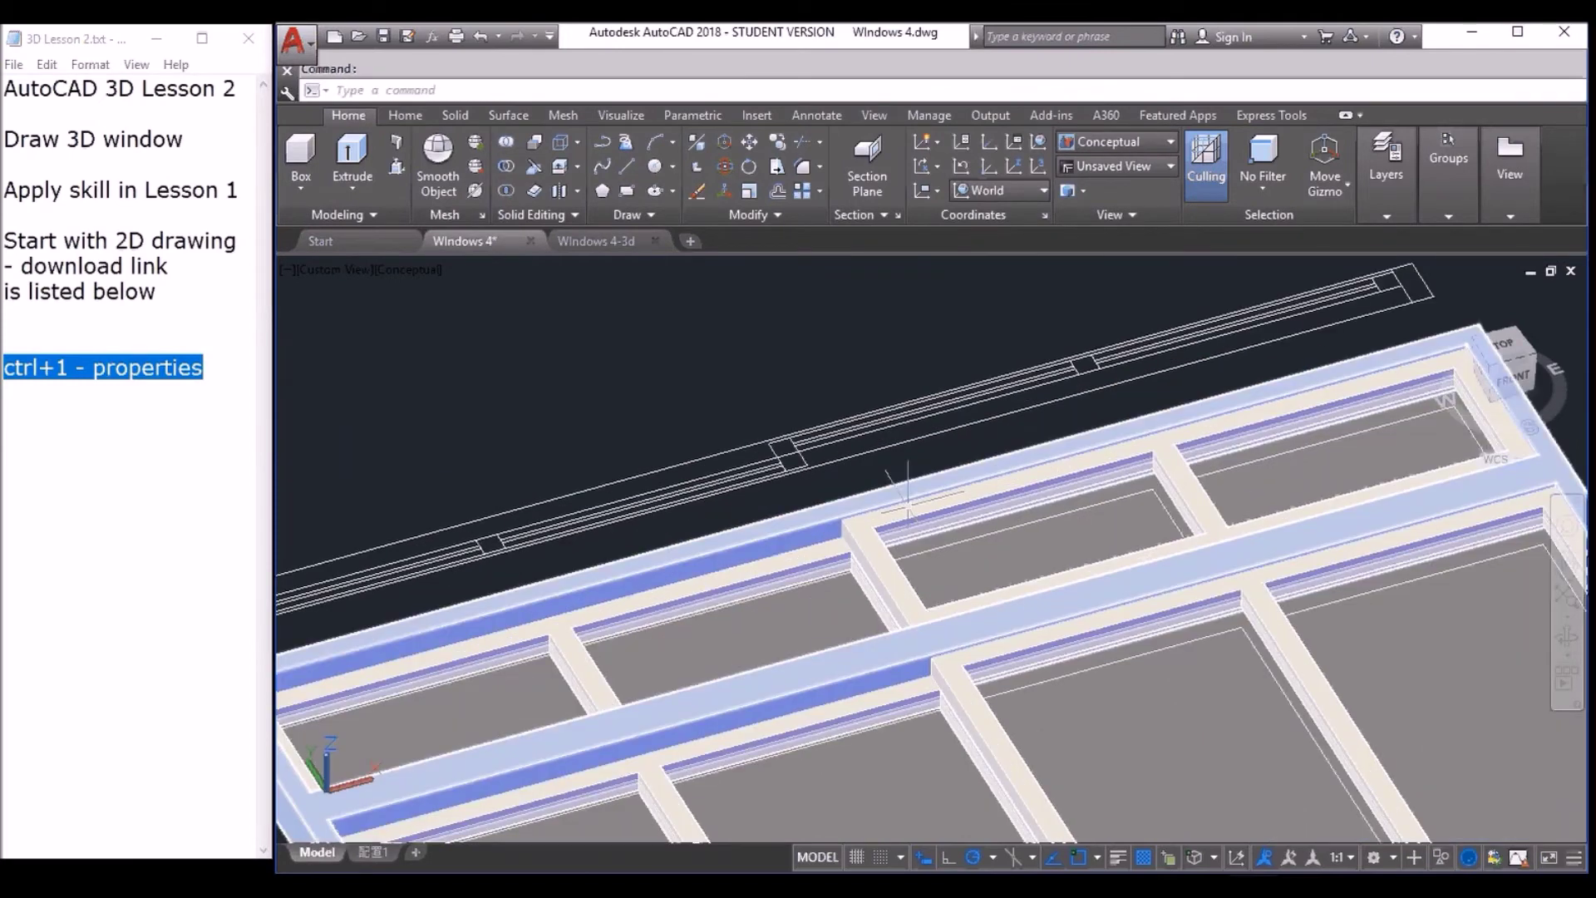
scroll(907, 492, down, 1)
scroll(812, 527, down, 4)
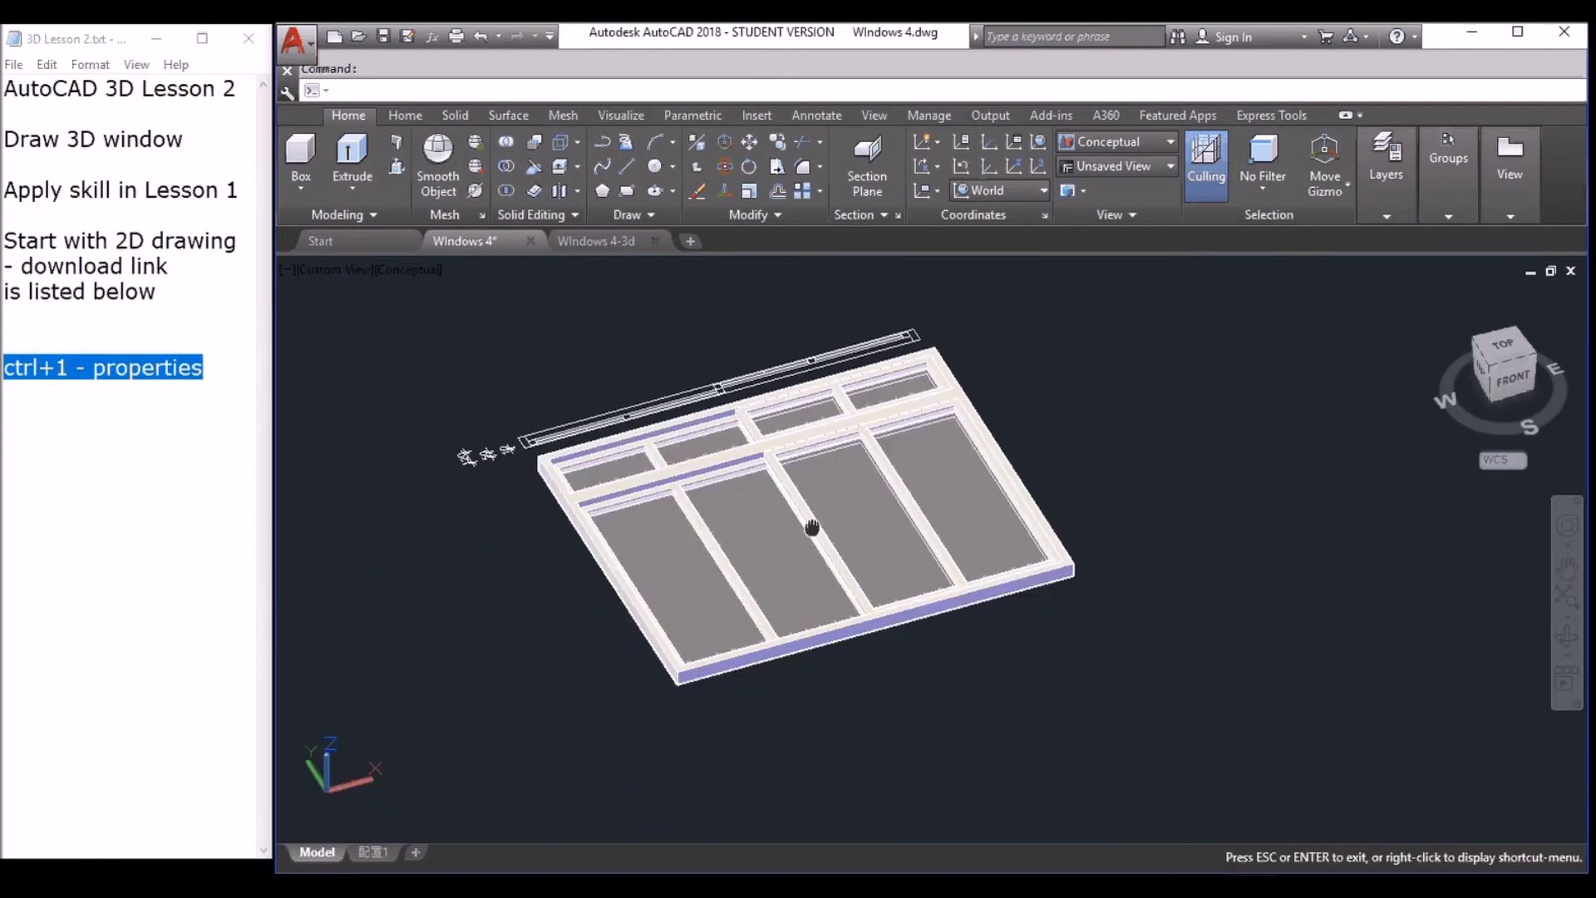
middle_drag(812, 527, 881, 572)
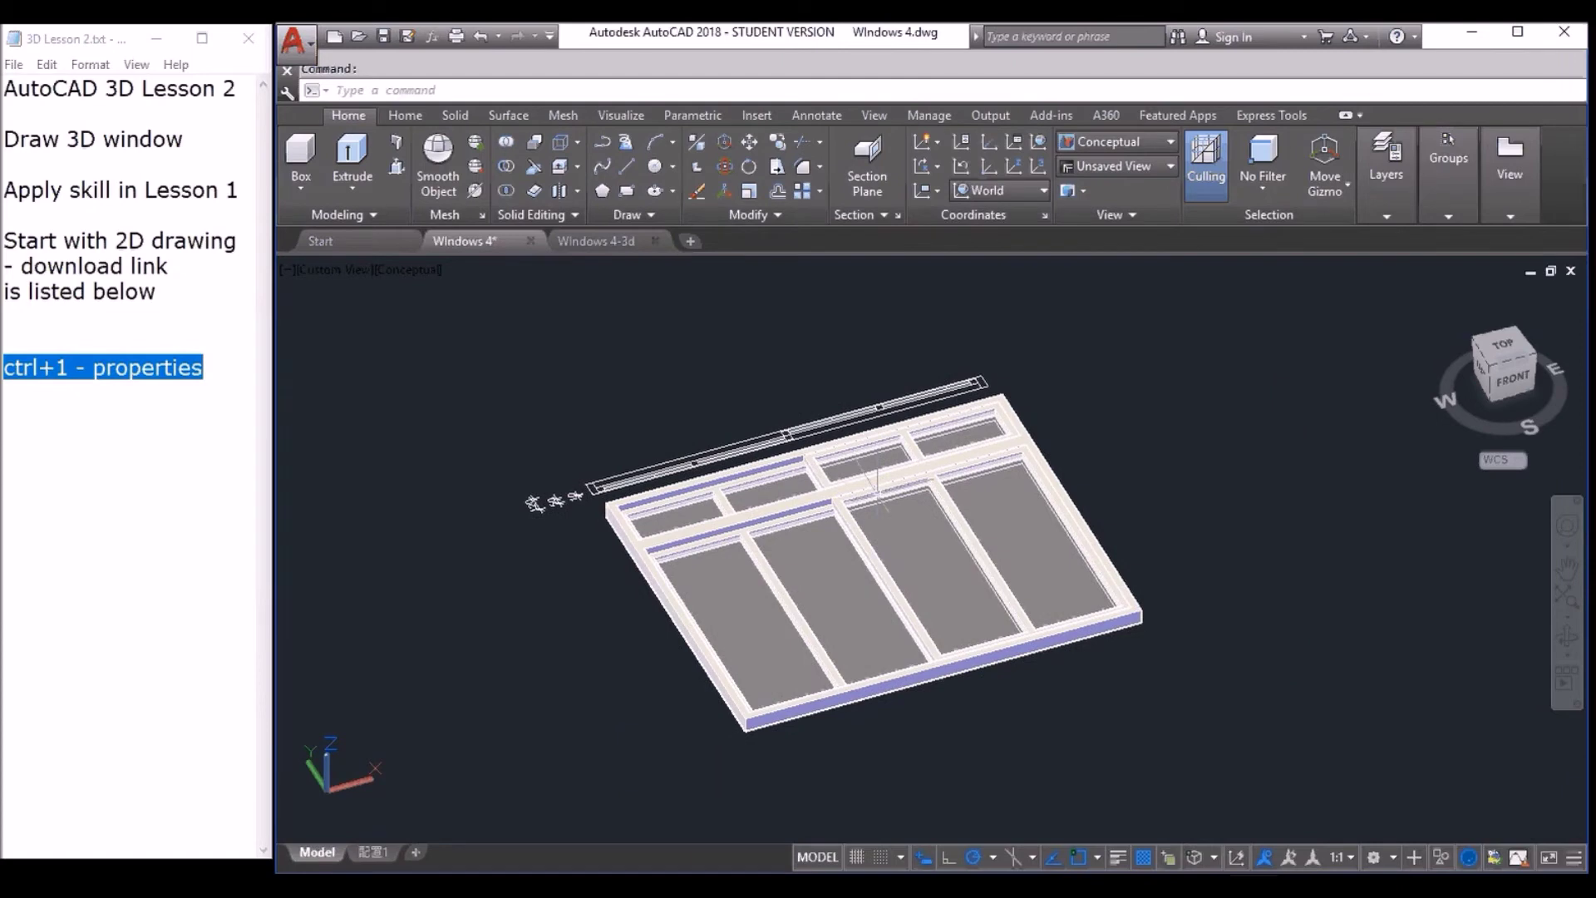
key(Return)
key(Escape)
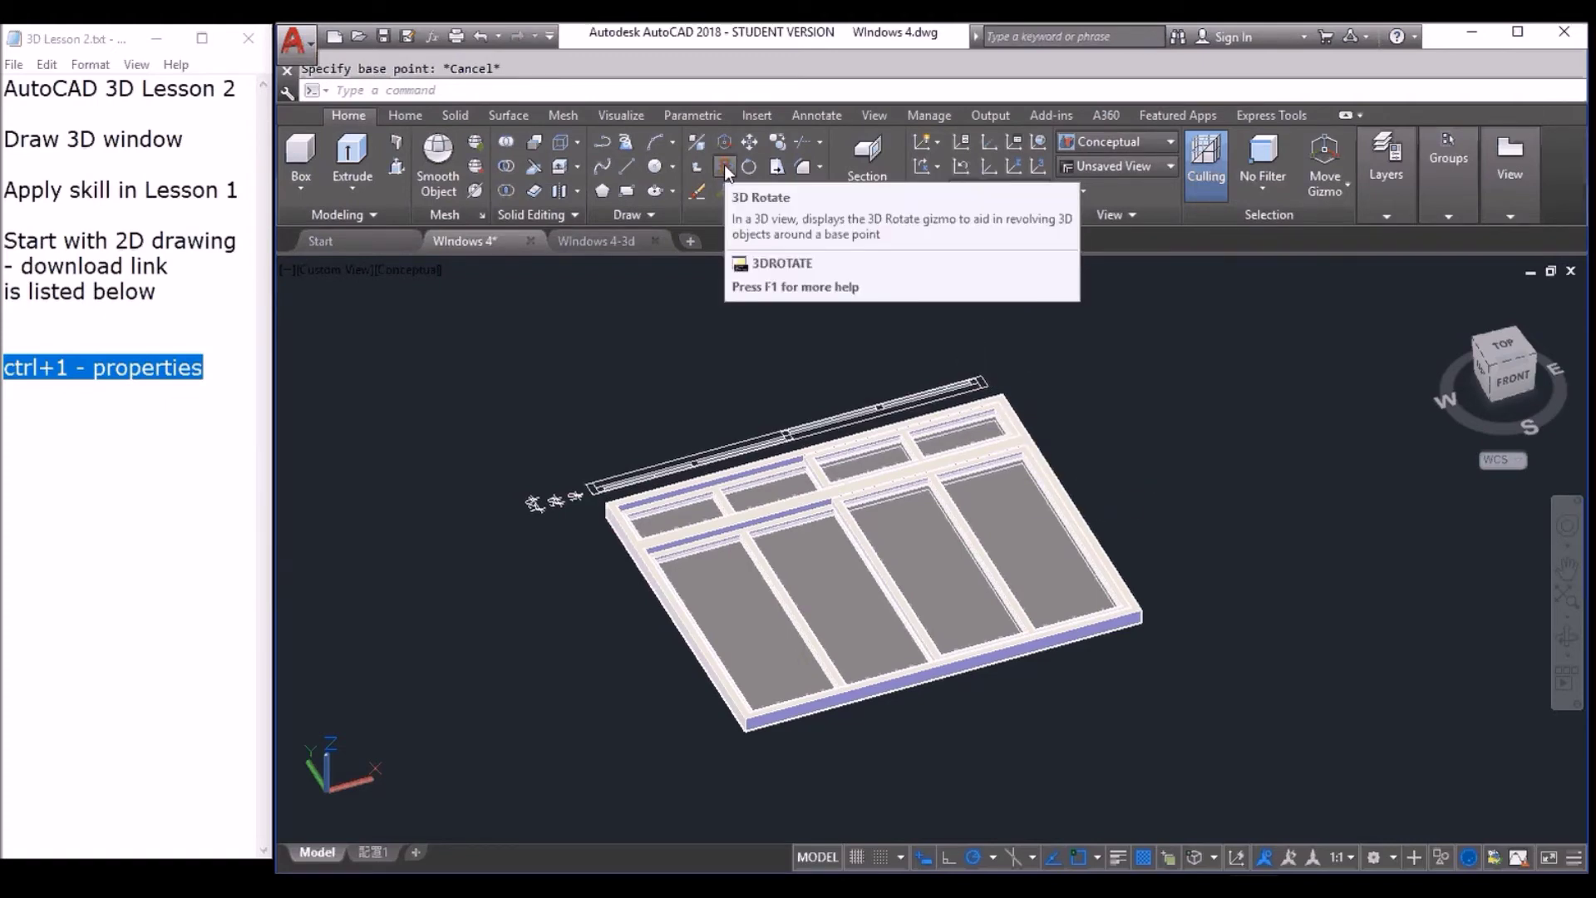
Select all window solids, including the outer frame, with Select Similar and start 3D Rotate on them.
click(1078, 531)
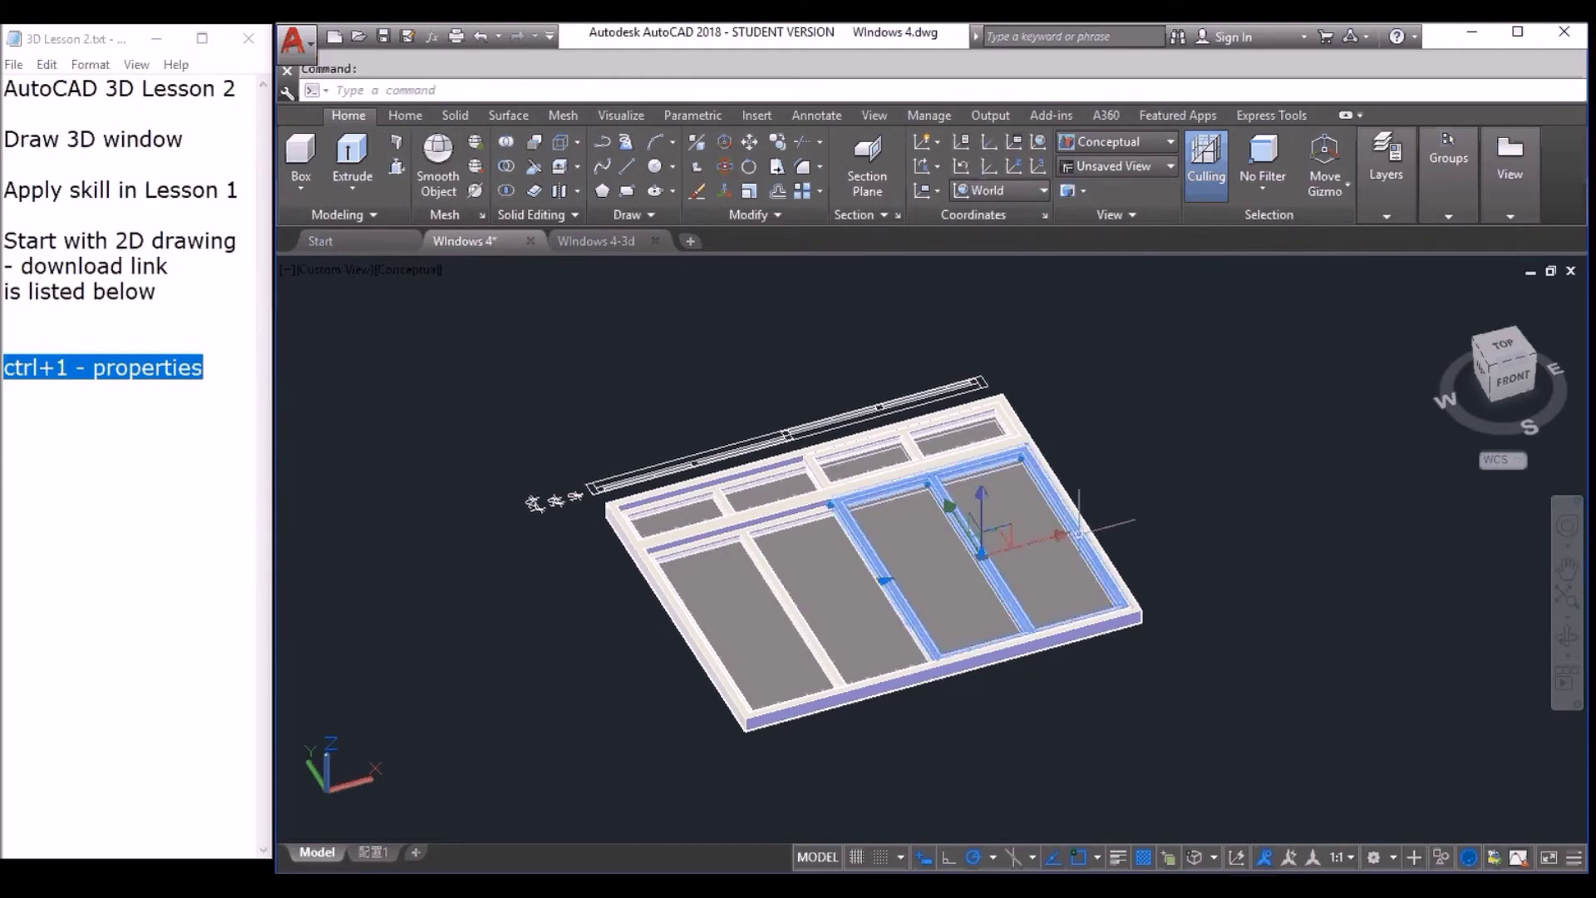
right_click(1078, 530)
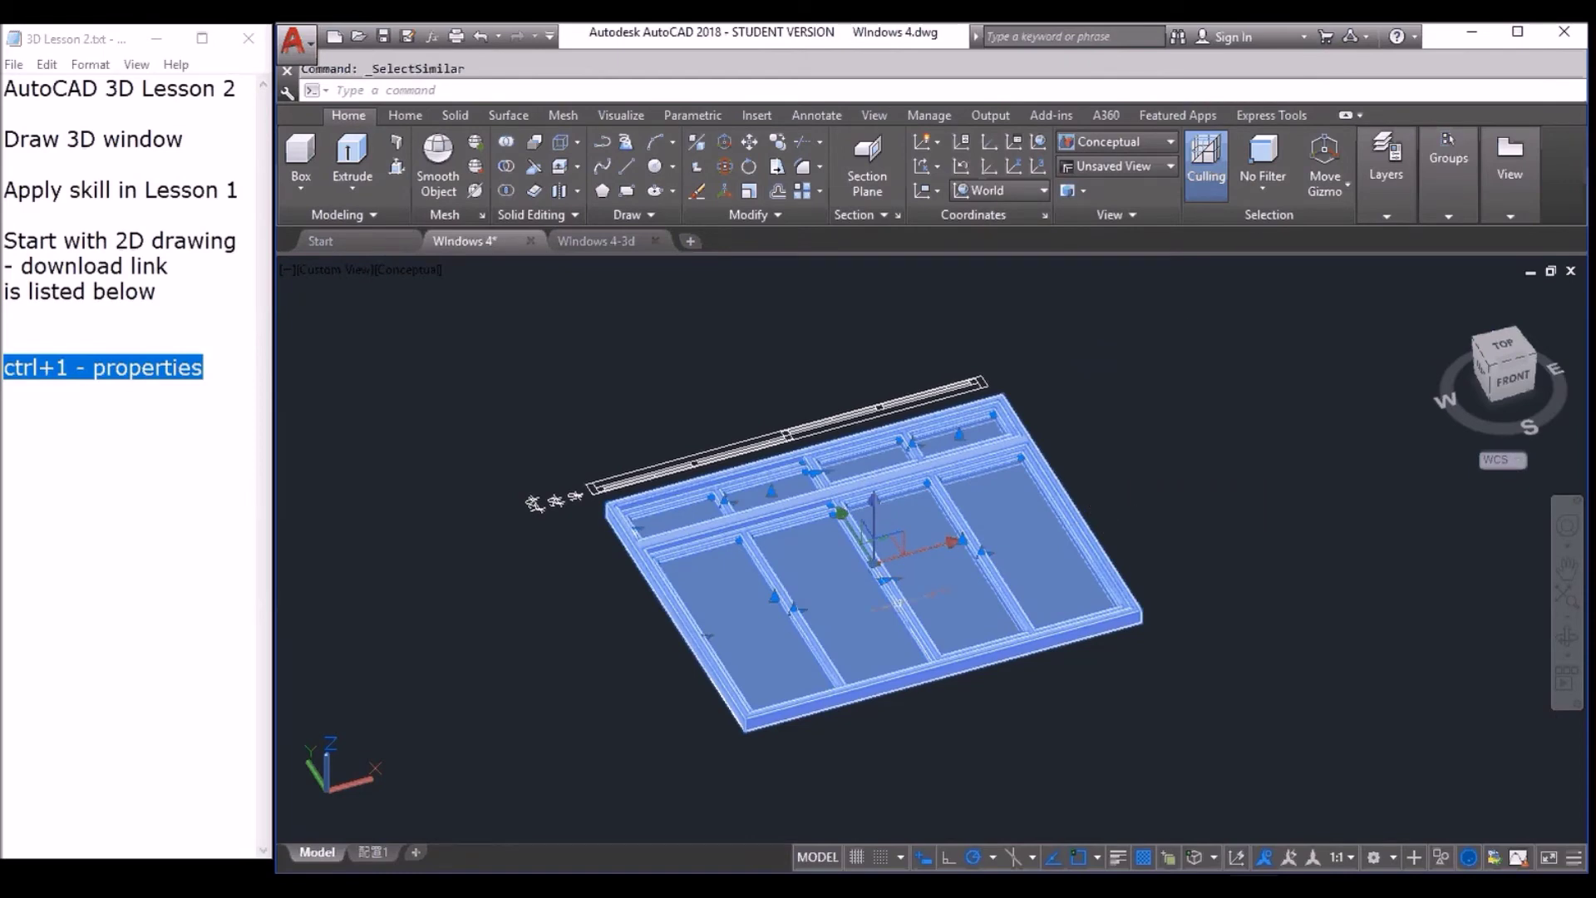
click(724, 172)
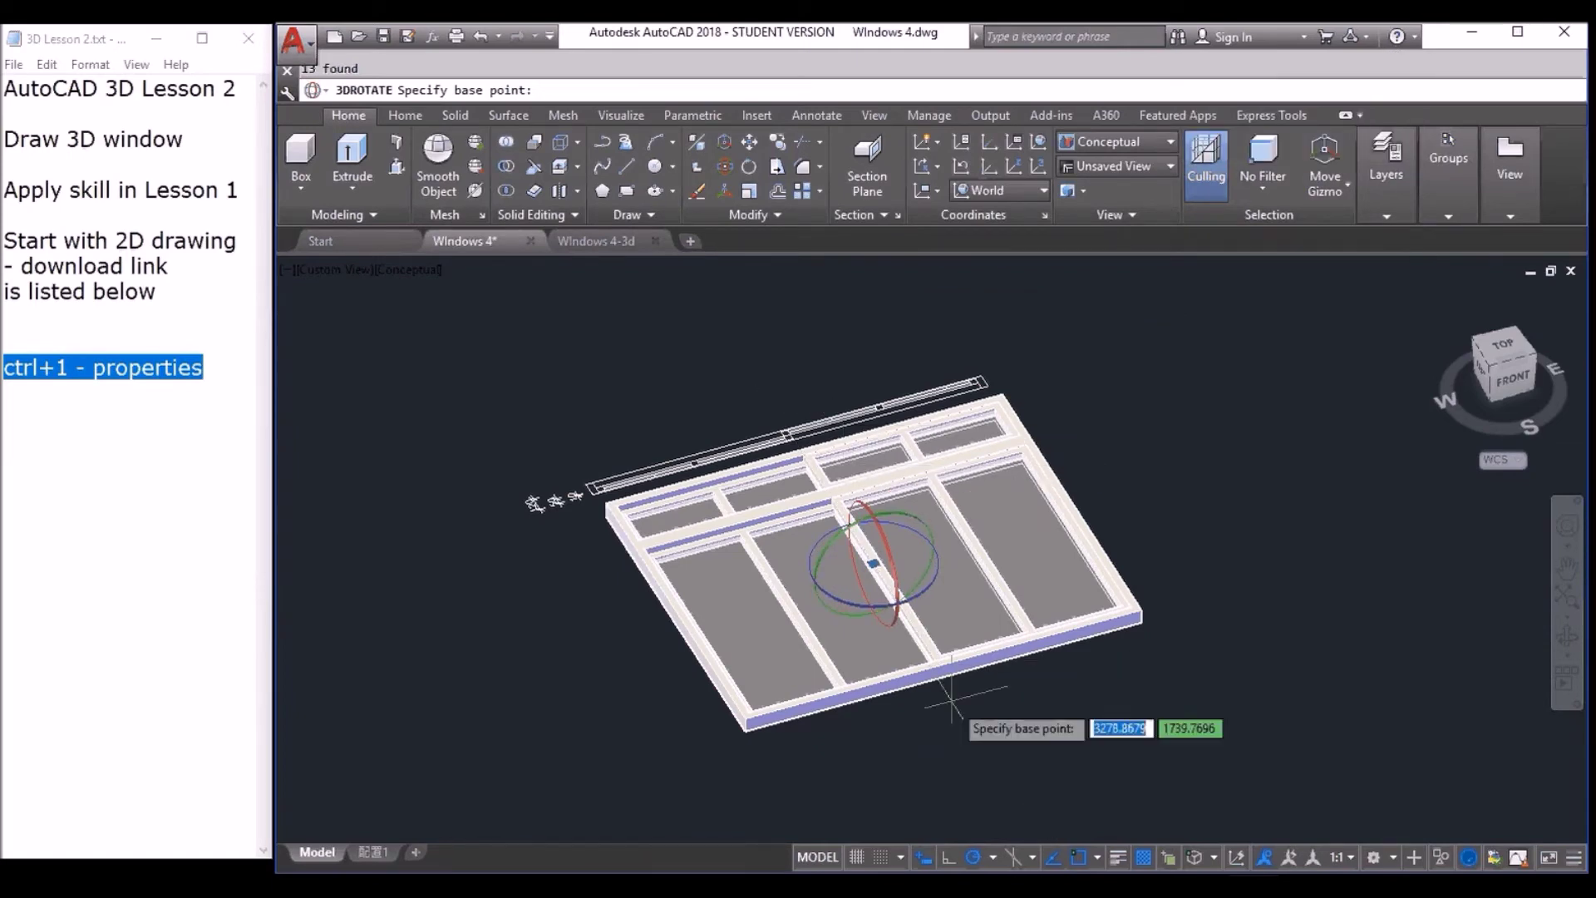
scroll(951, 701, up, 1)
scroll(898, 691, up, 1)
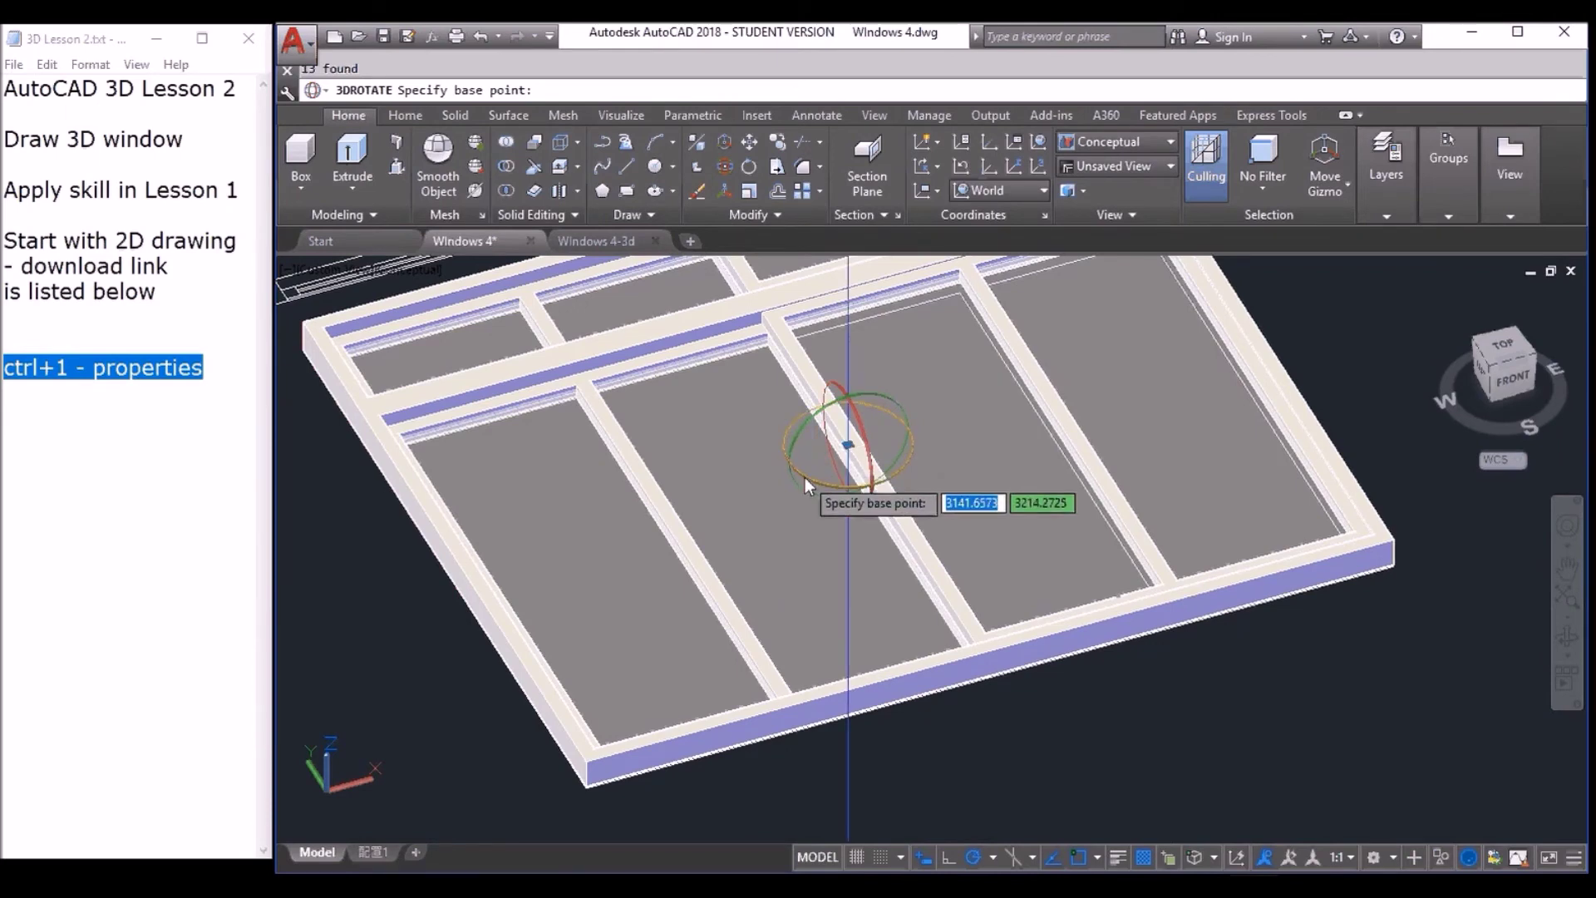
click(796, 432)
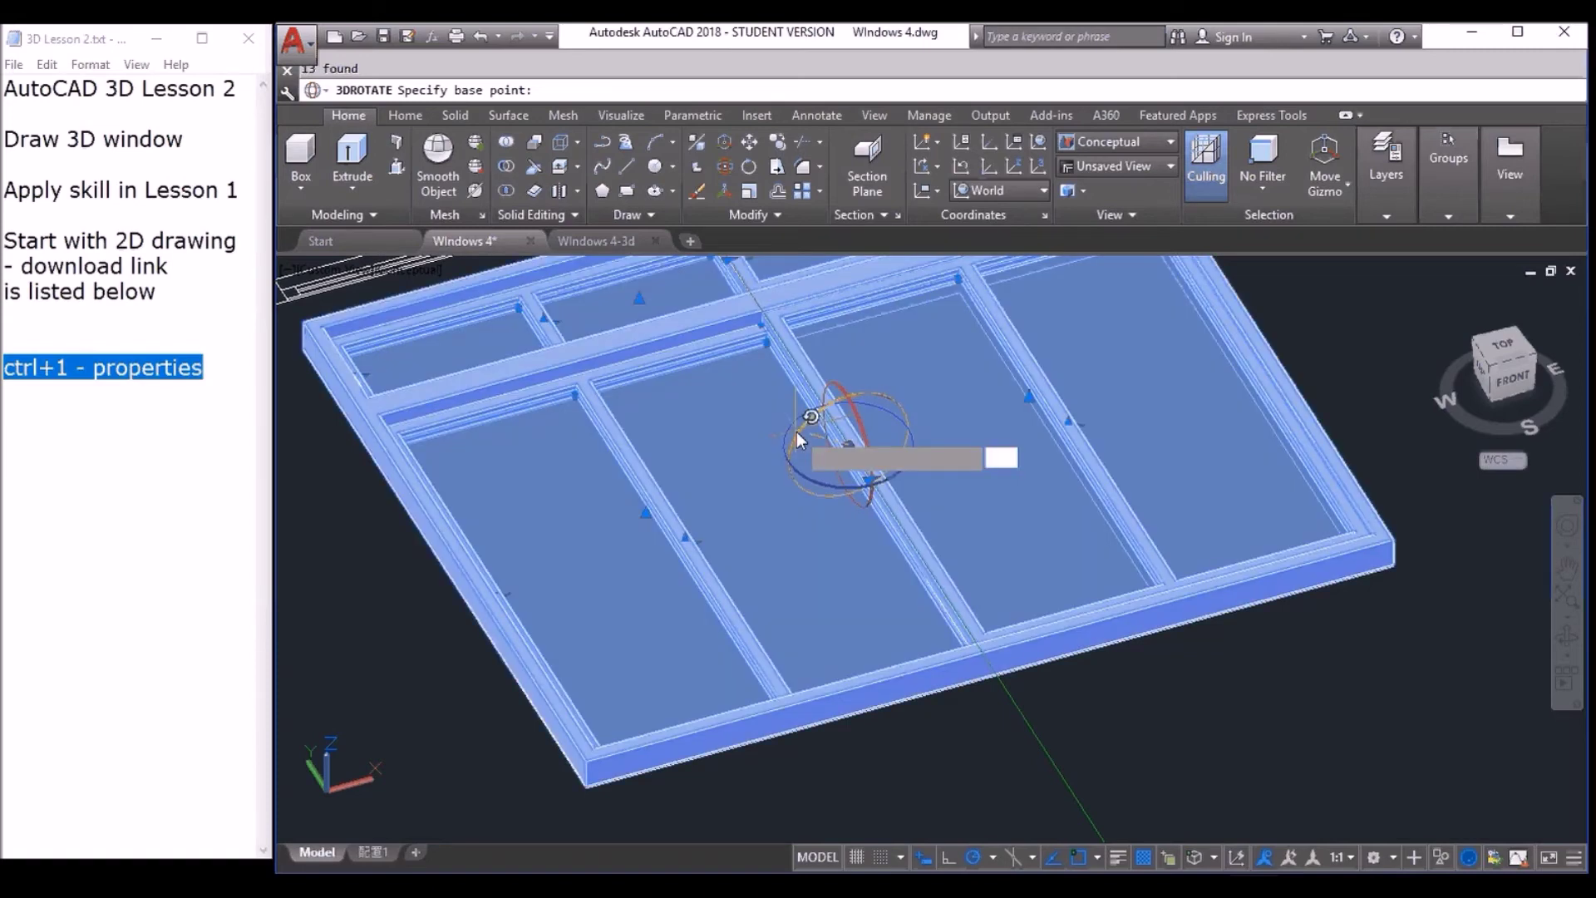
click(792, 443)
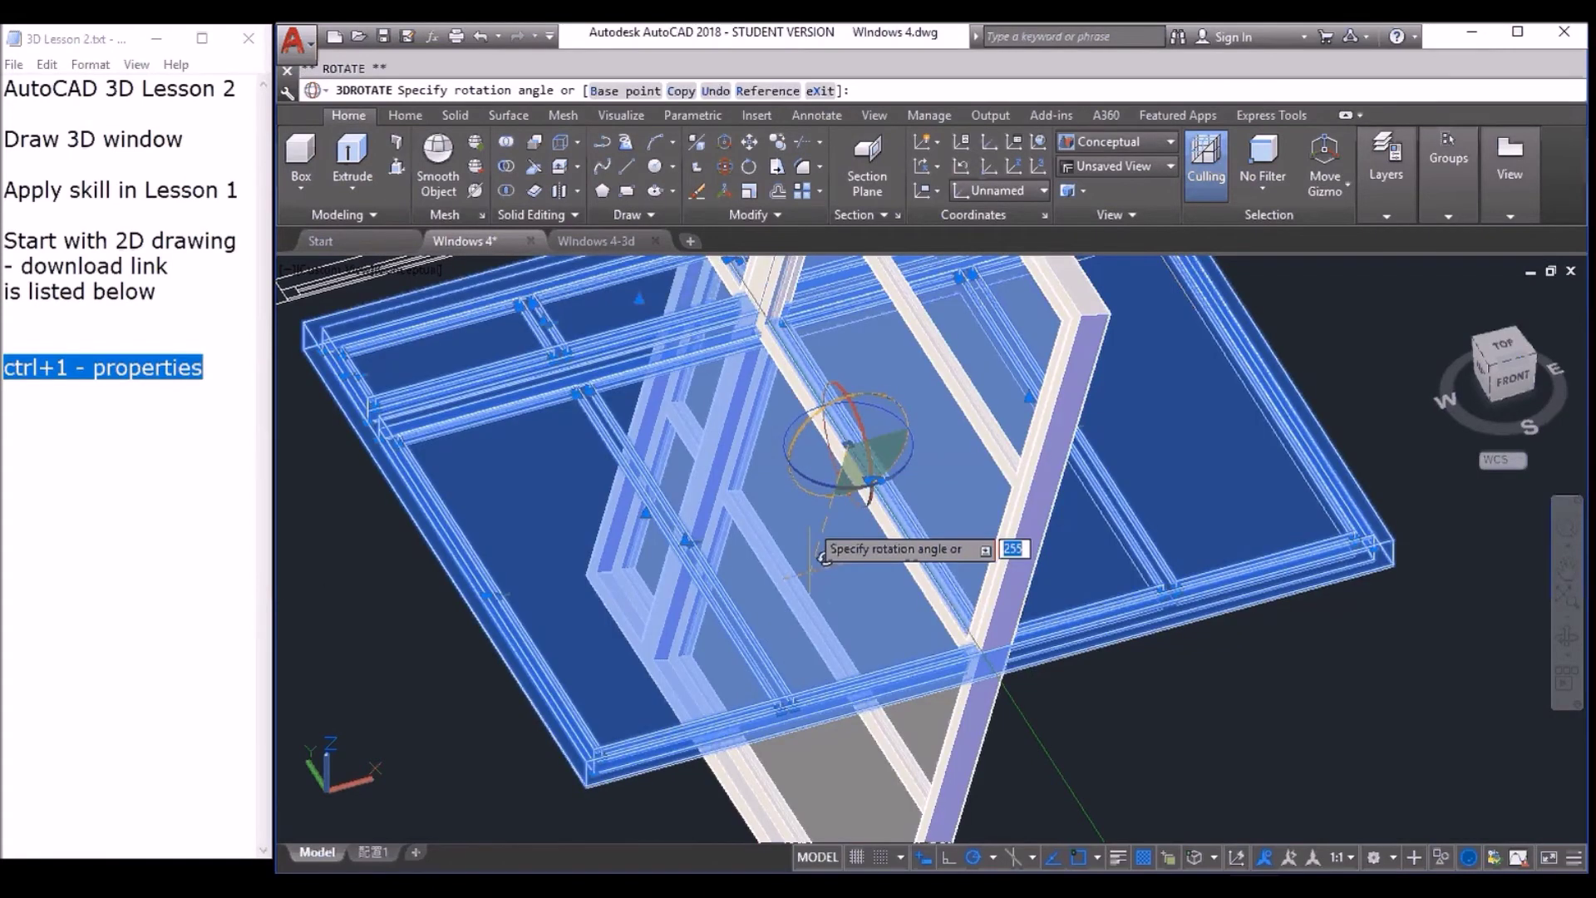
click(822, 557)
key(Escape)
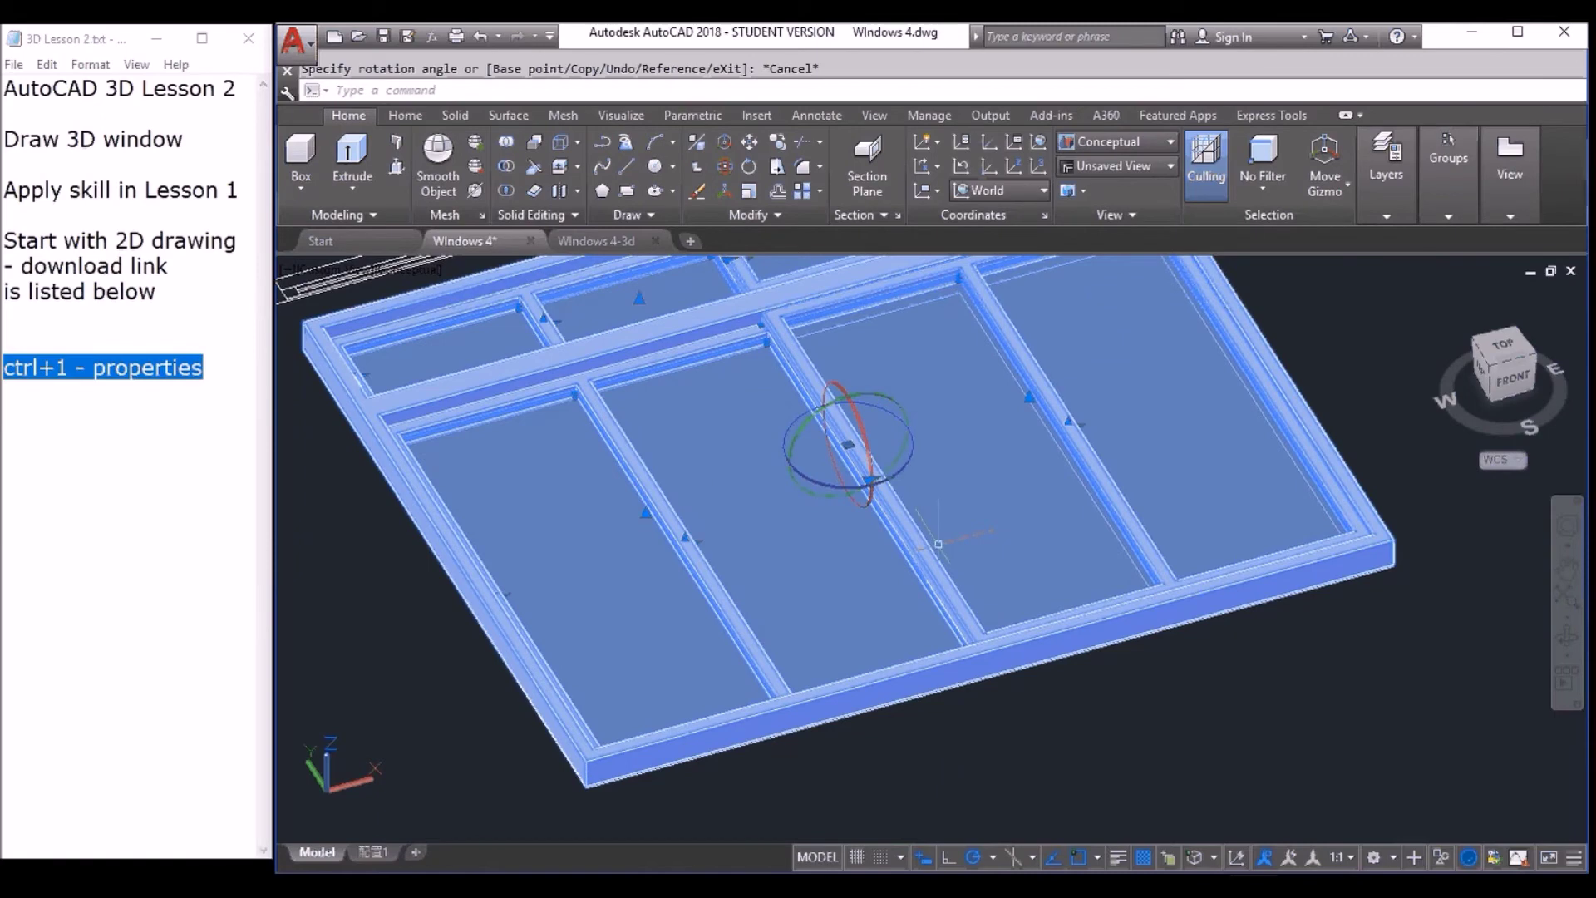
Rotate the selected window solids 90 degrees about the red X axis of the rotate gizmo so the window stands upright.
click(861, 434)
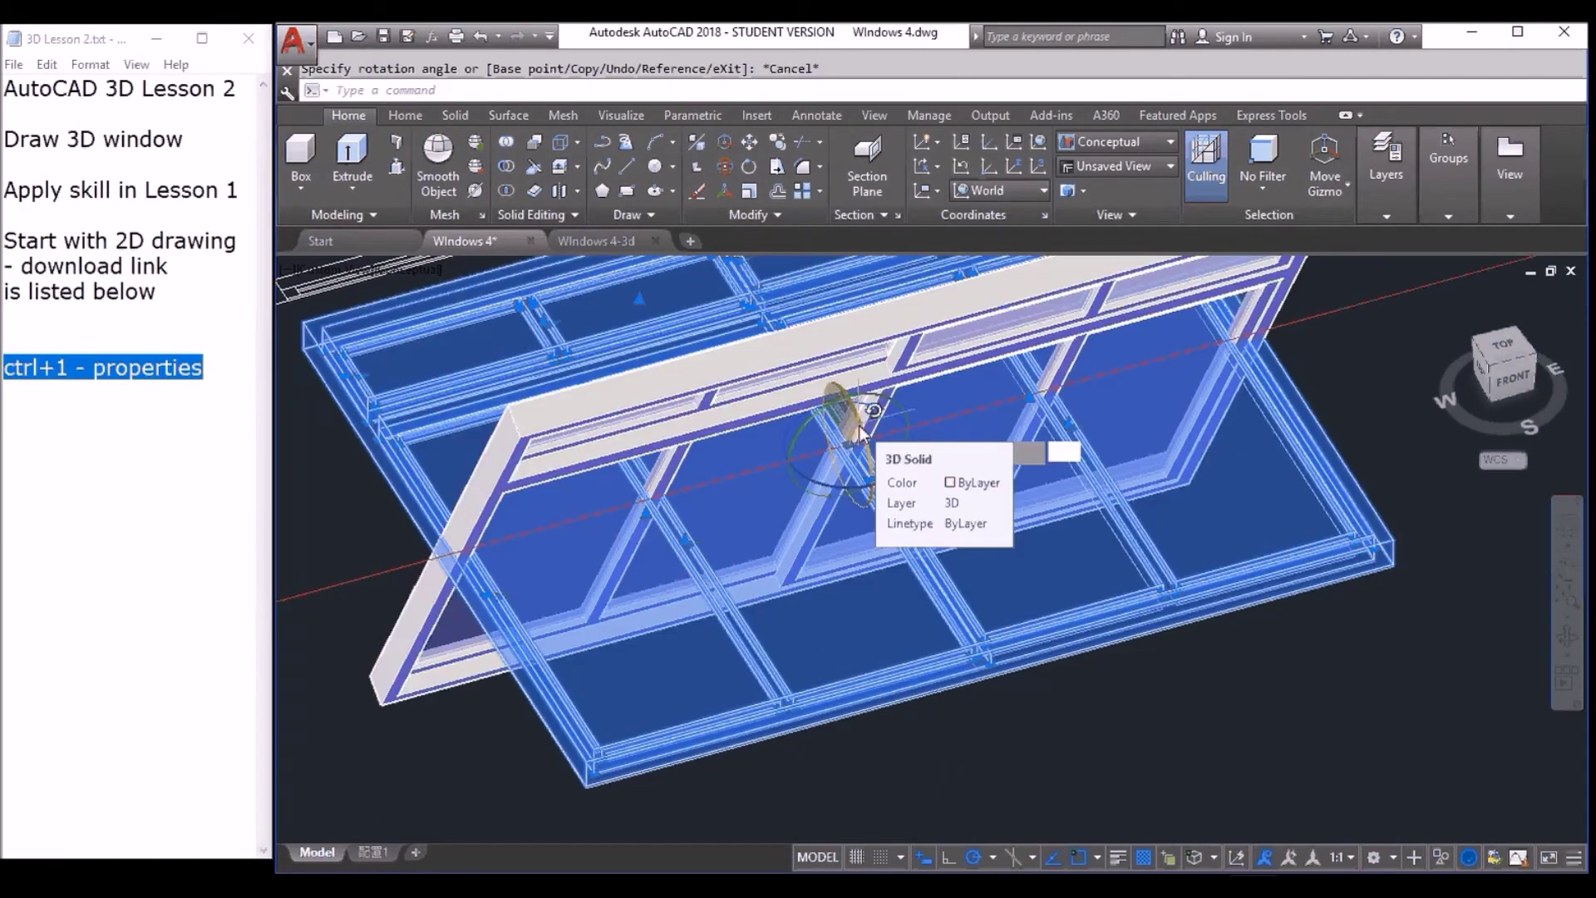
click(859, 427)
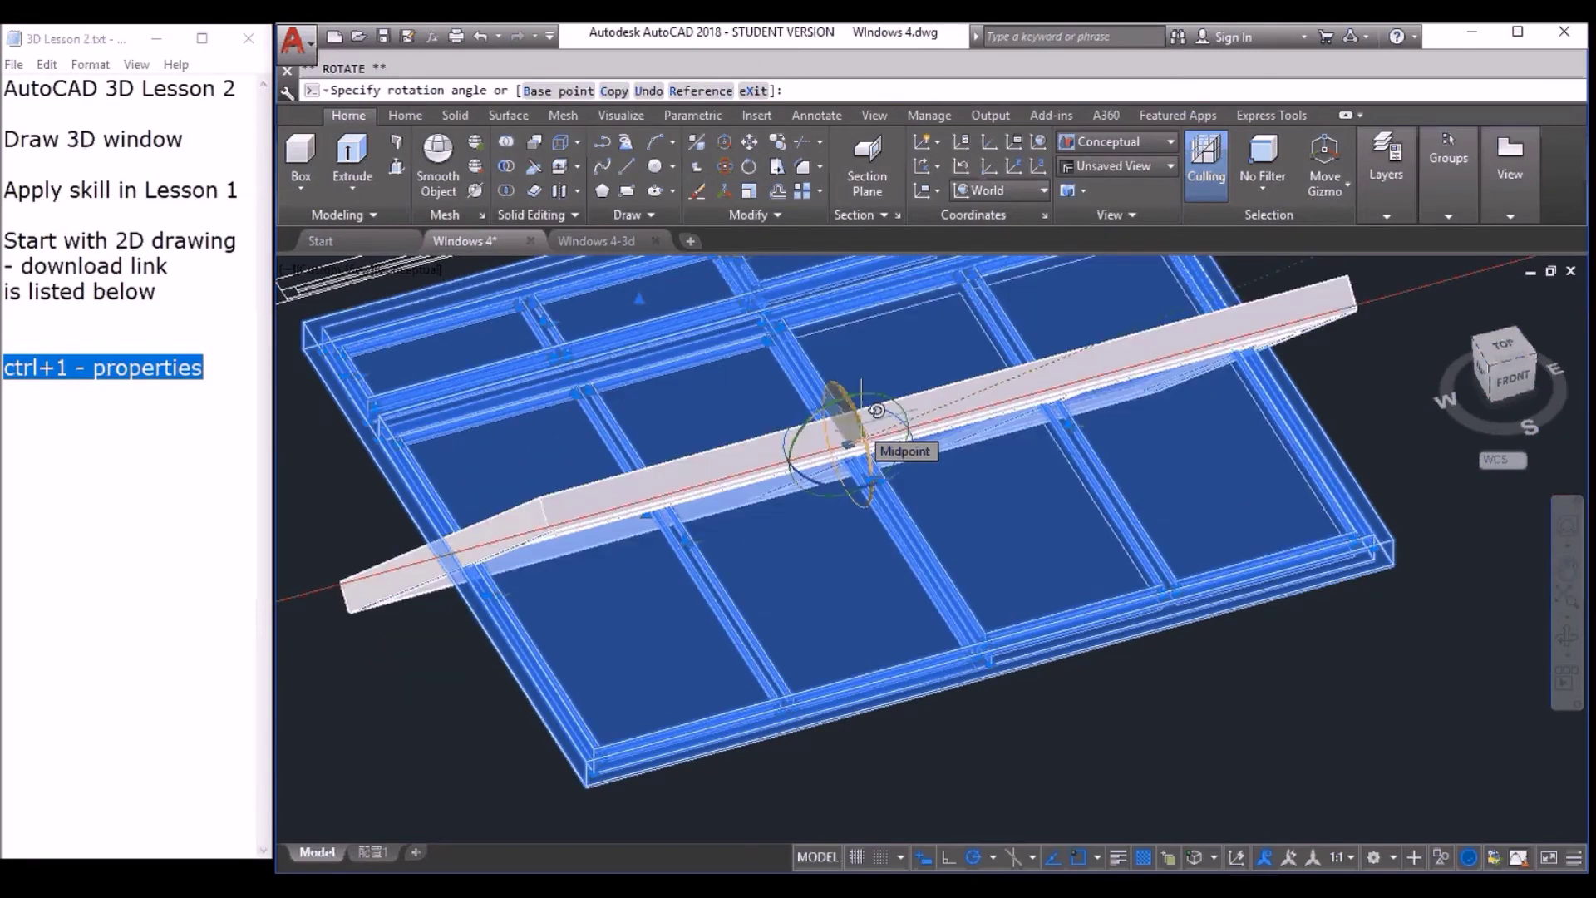
text(90)
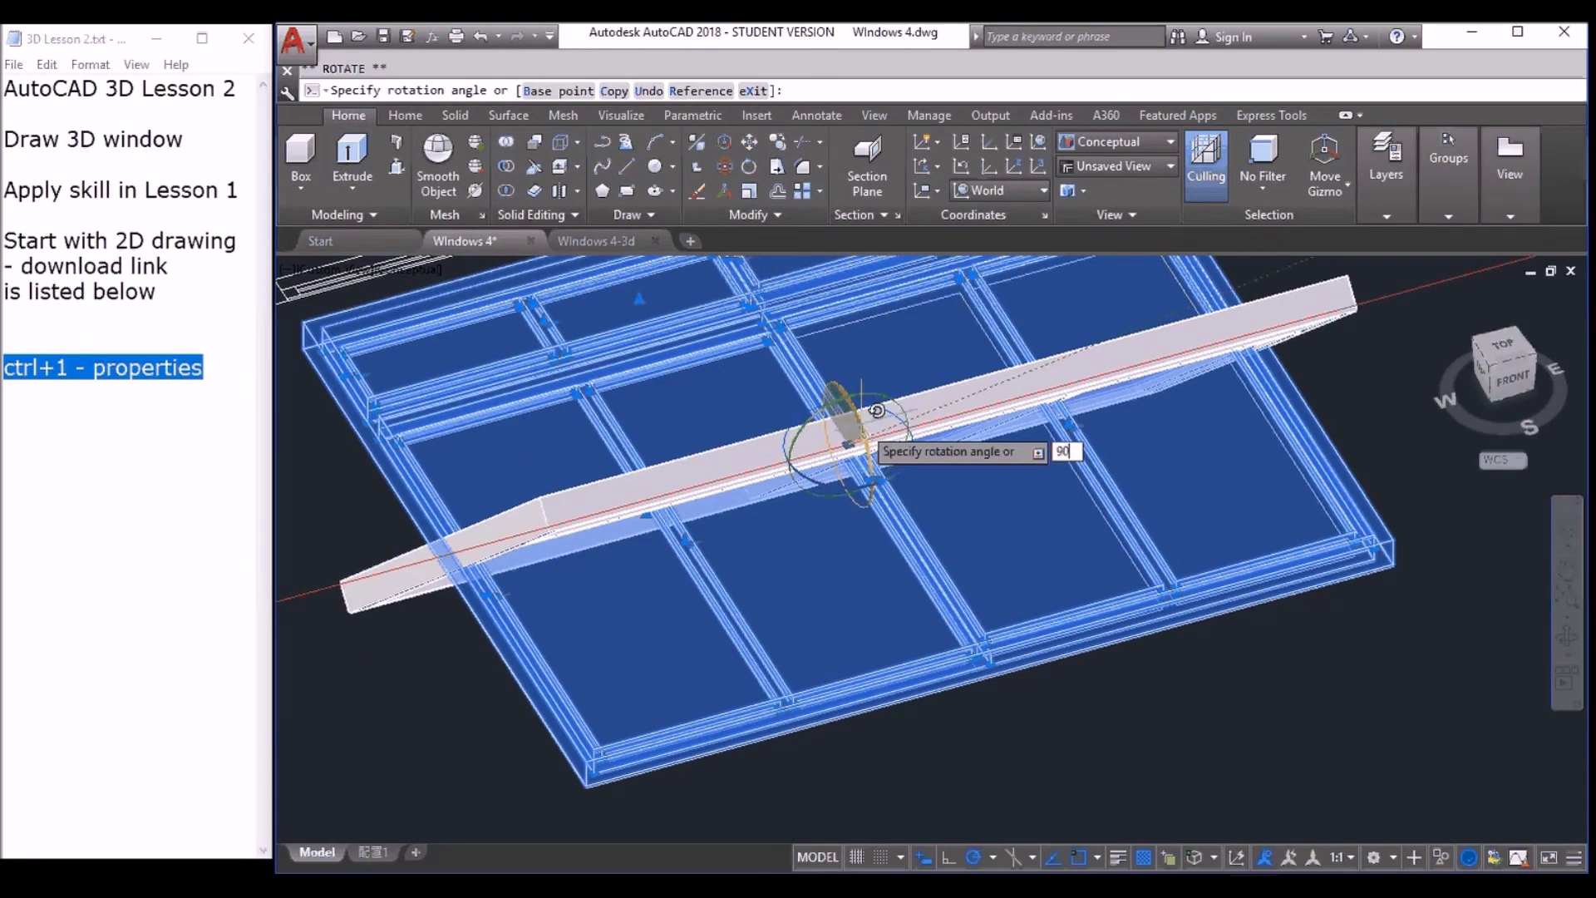
key(Return)
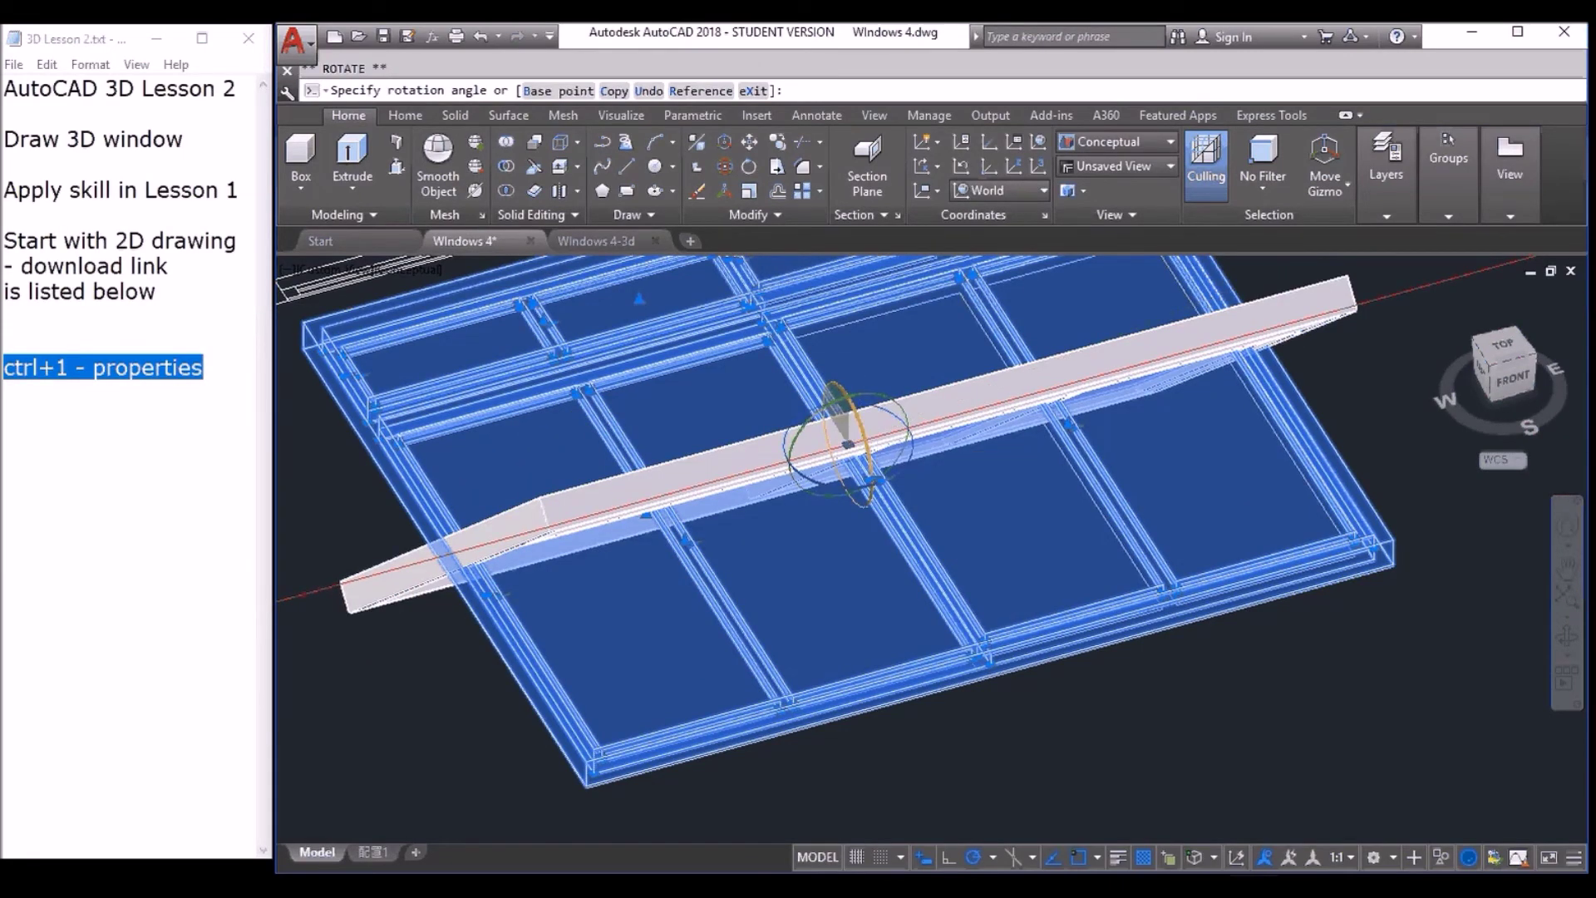
key(Escape)
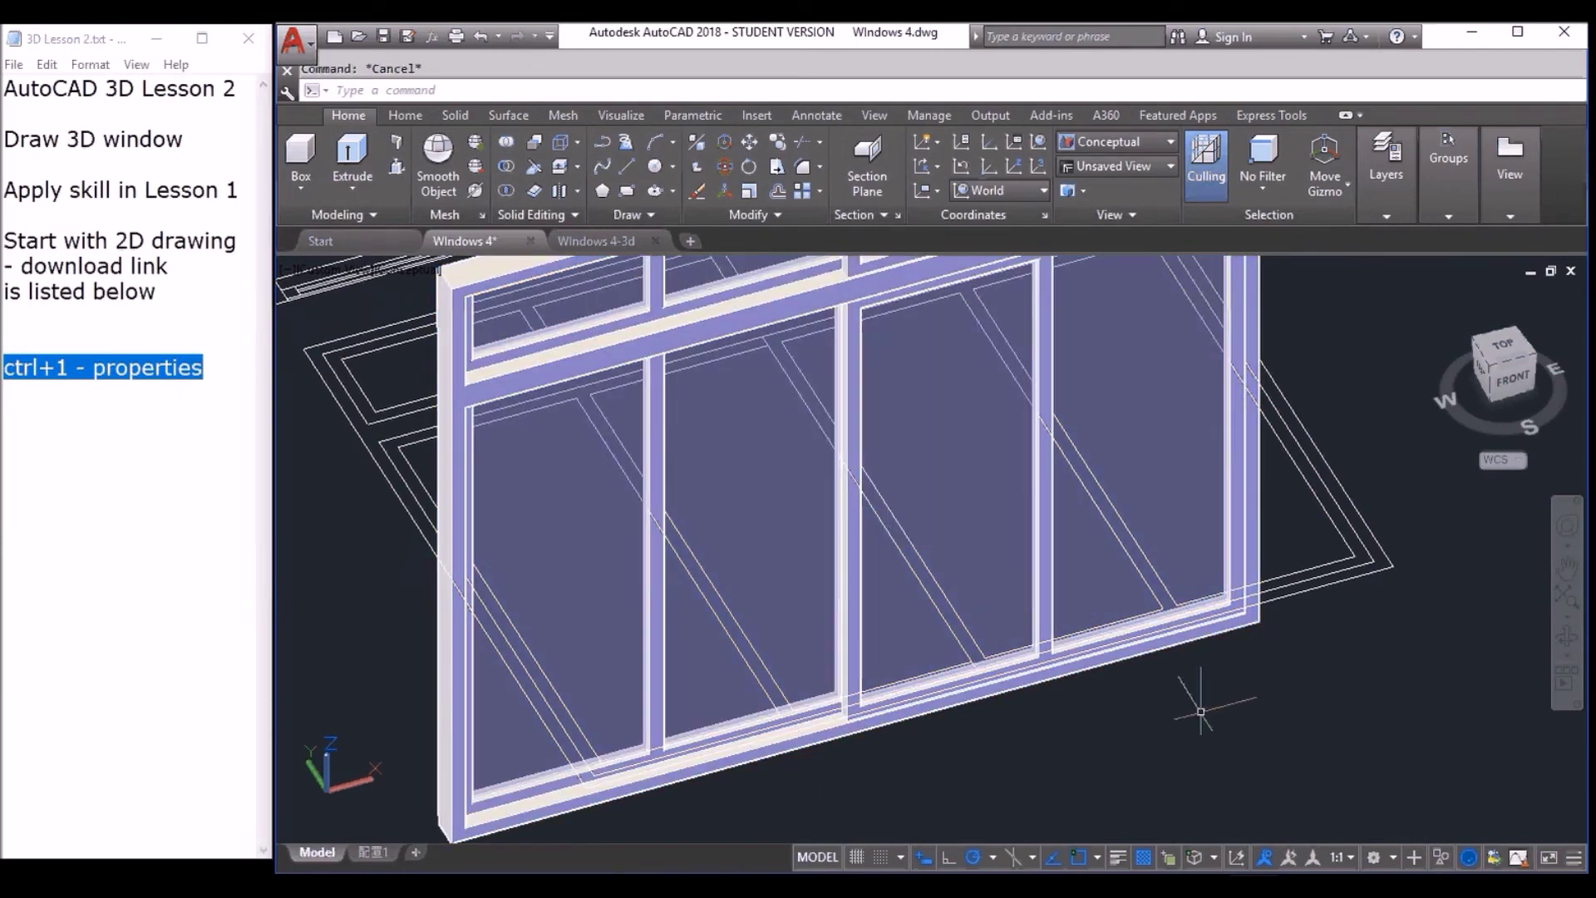
Turn off the layers of the stray points beside the upright window by picking those points with Layer Off.
scroll(1155, 735, down, 3)
shift+middle_drag(1156, 735, 748, 607)
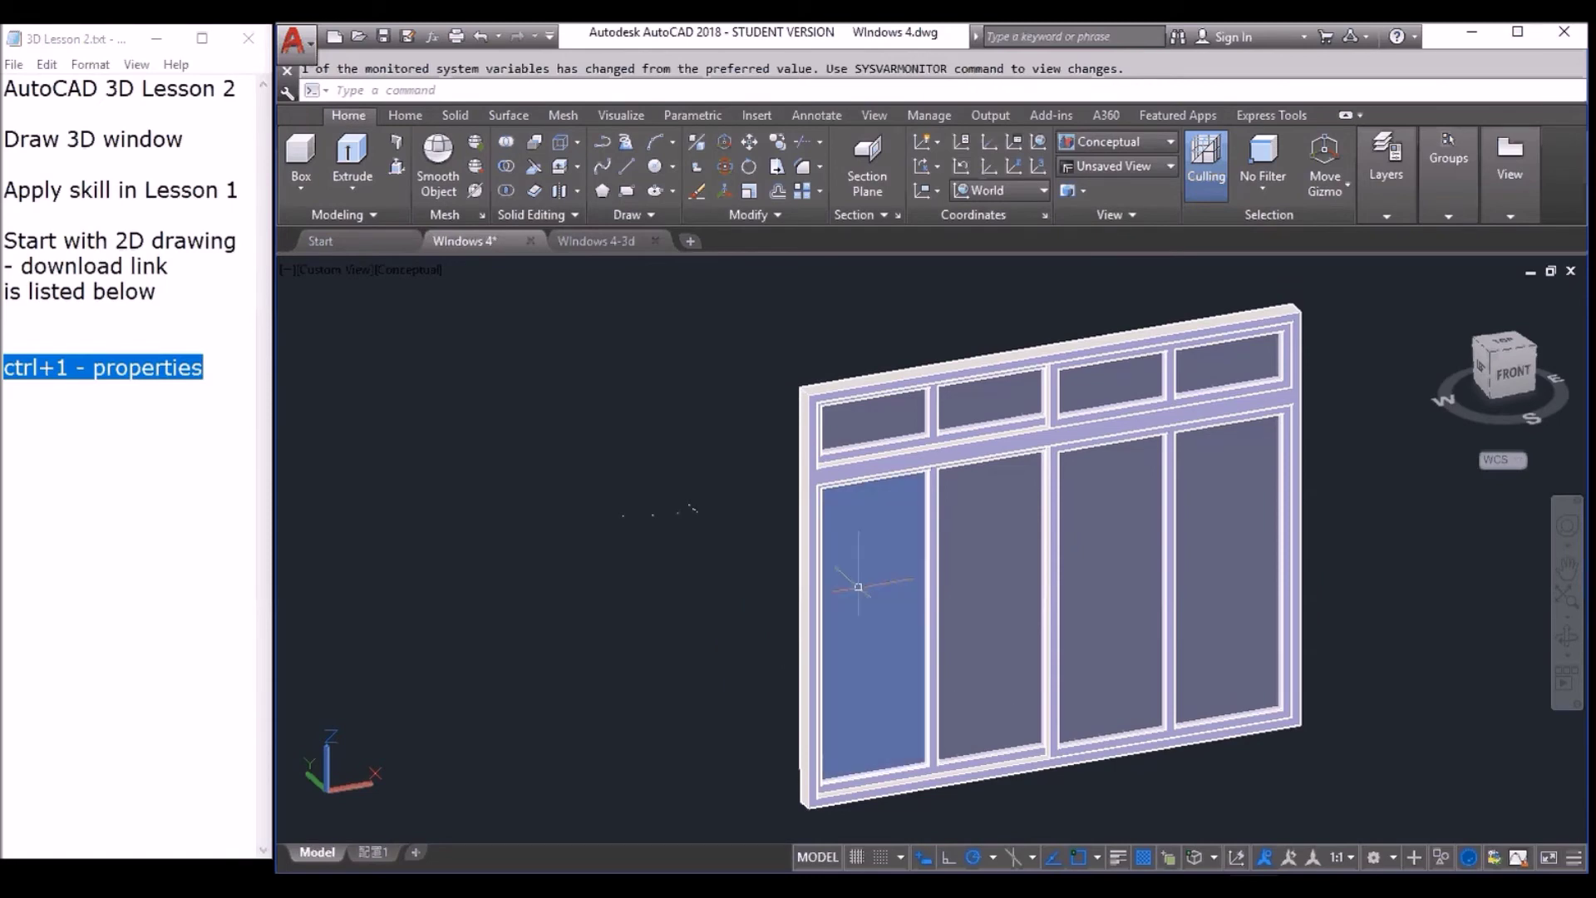
scroll(661, 507, up, 5)
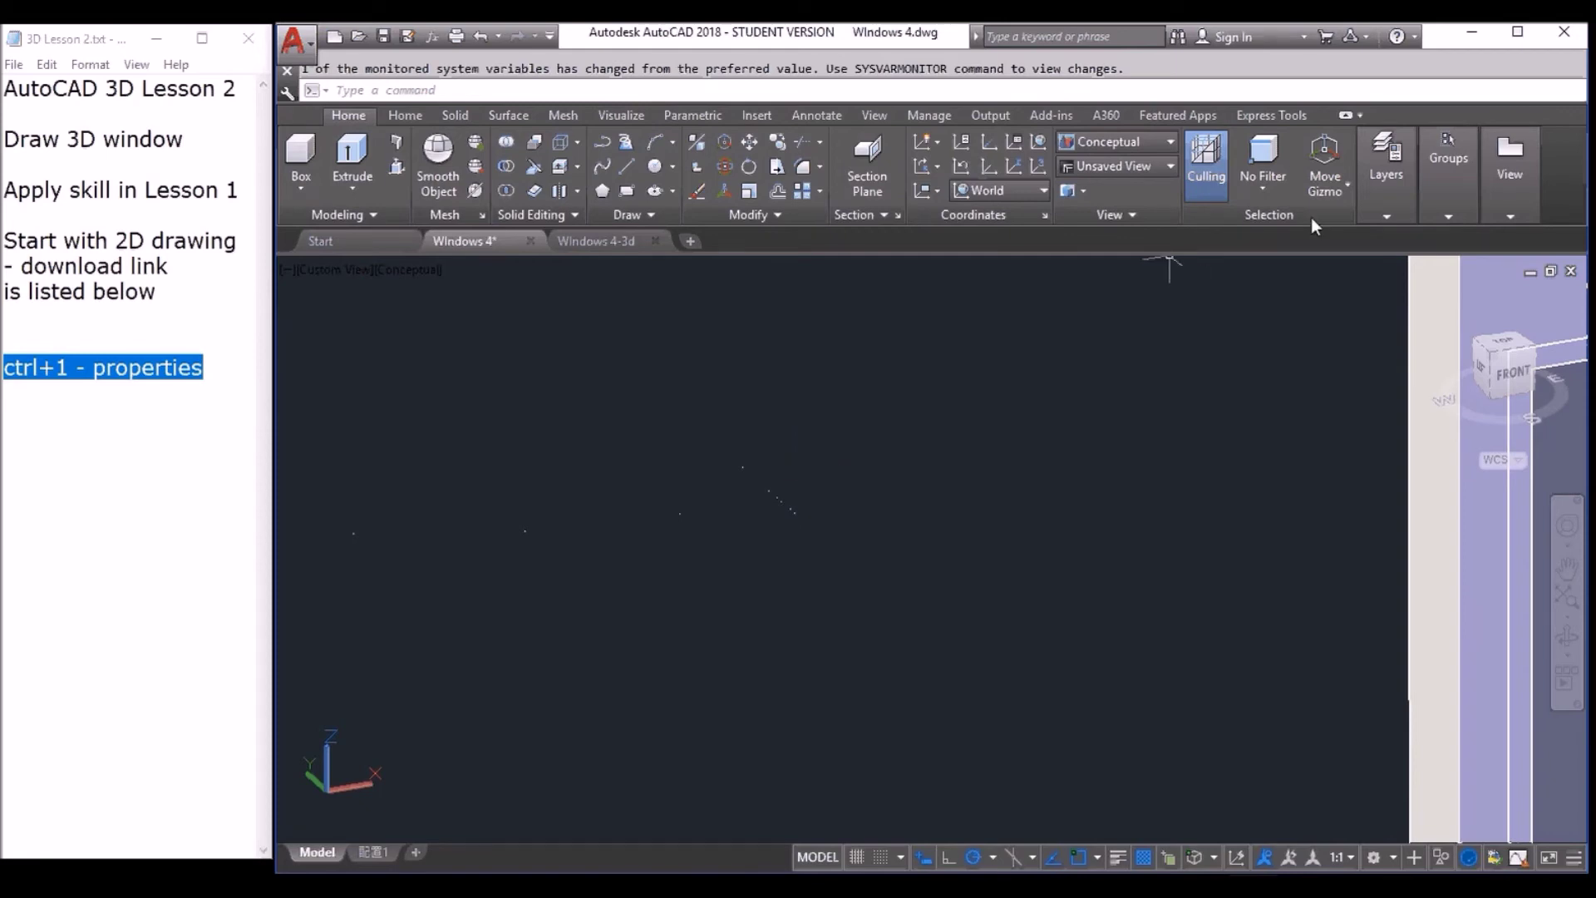
click(1386, 218)
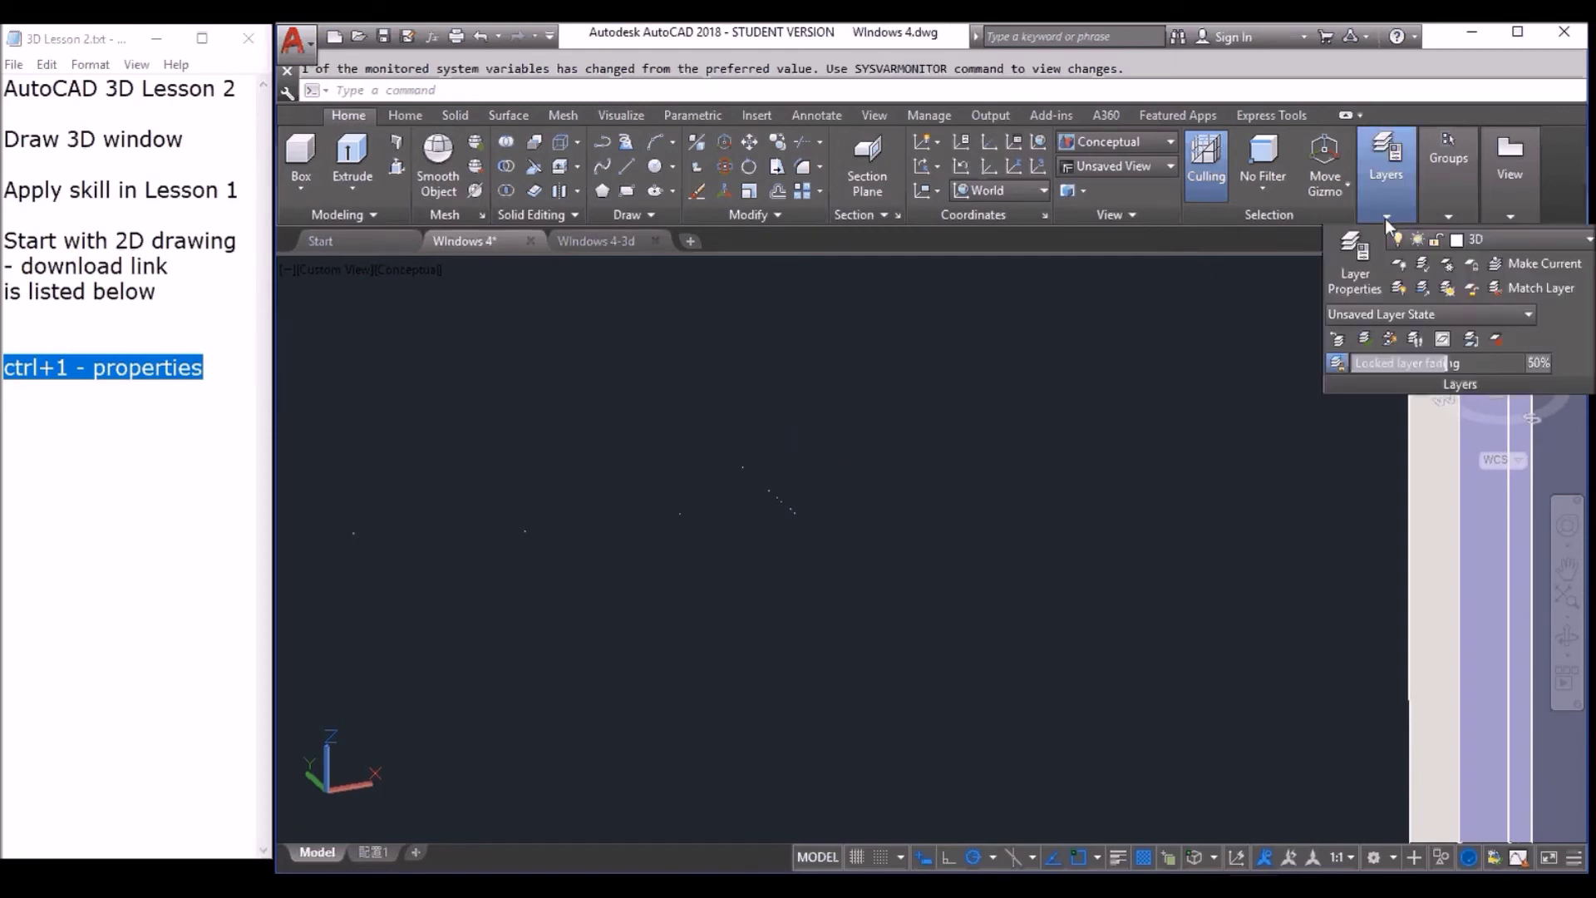
click(1399, 266)
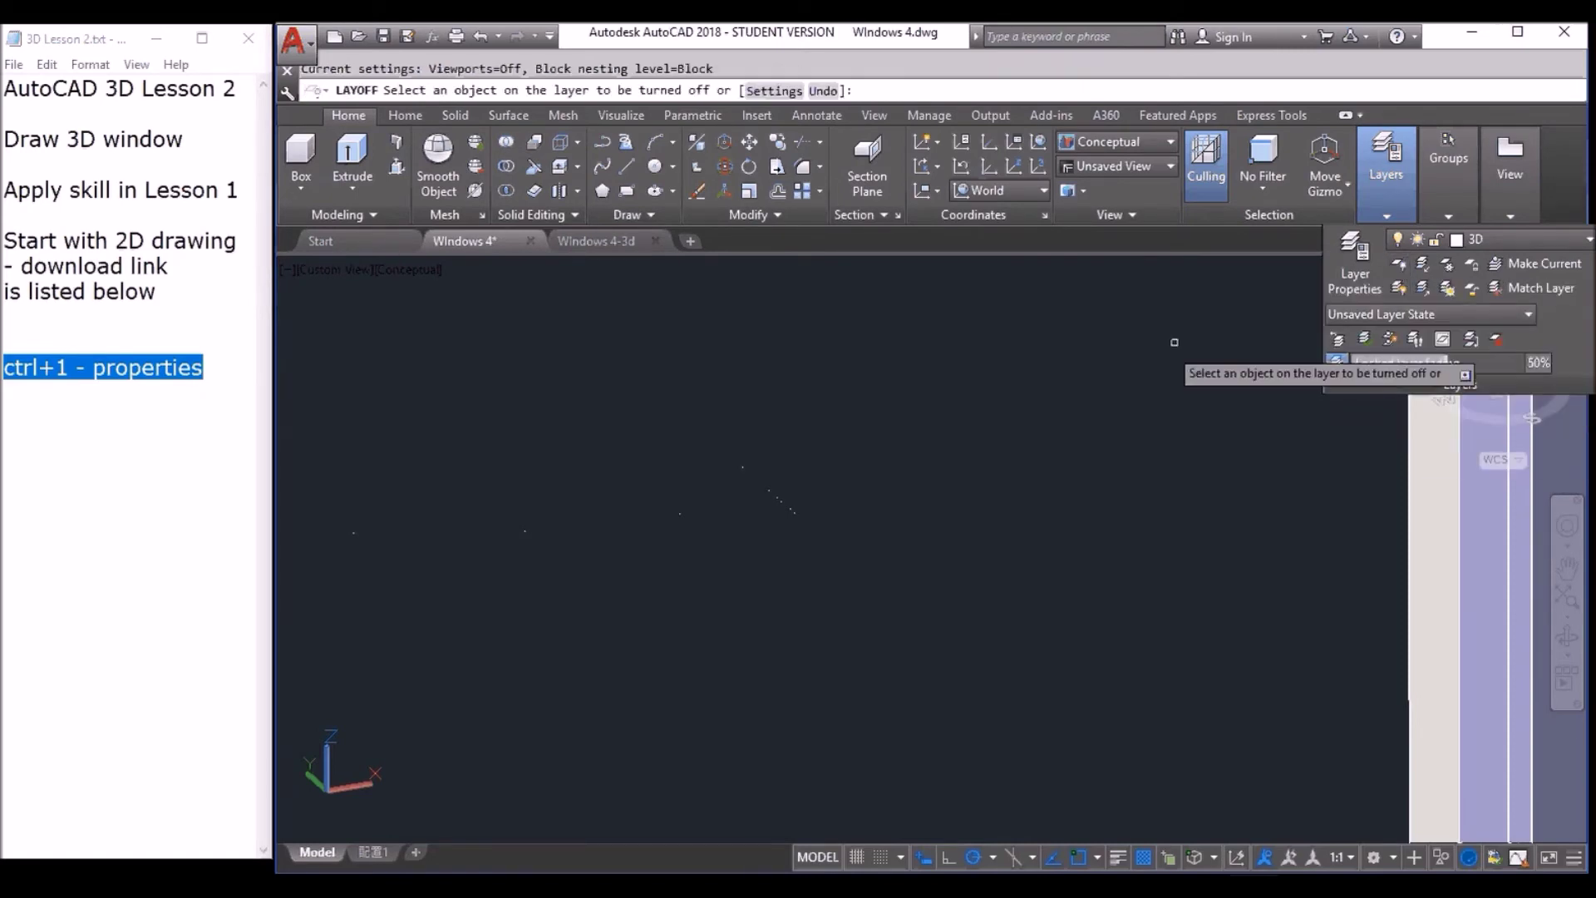
click(794, 516)
click(766, 491)
key(Return)
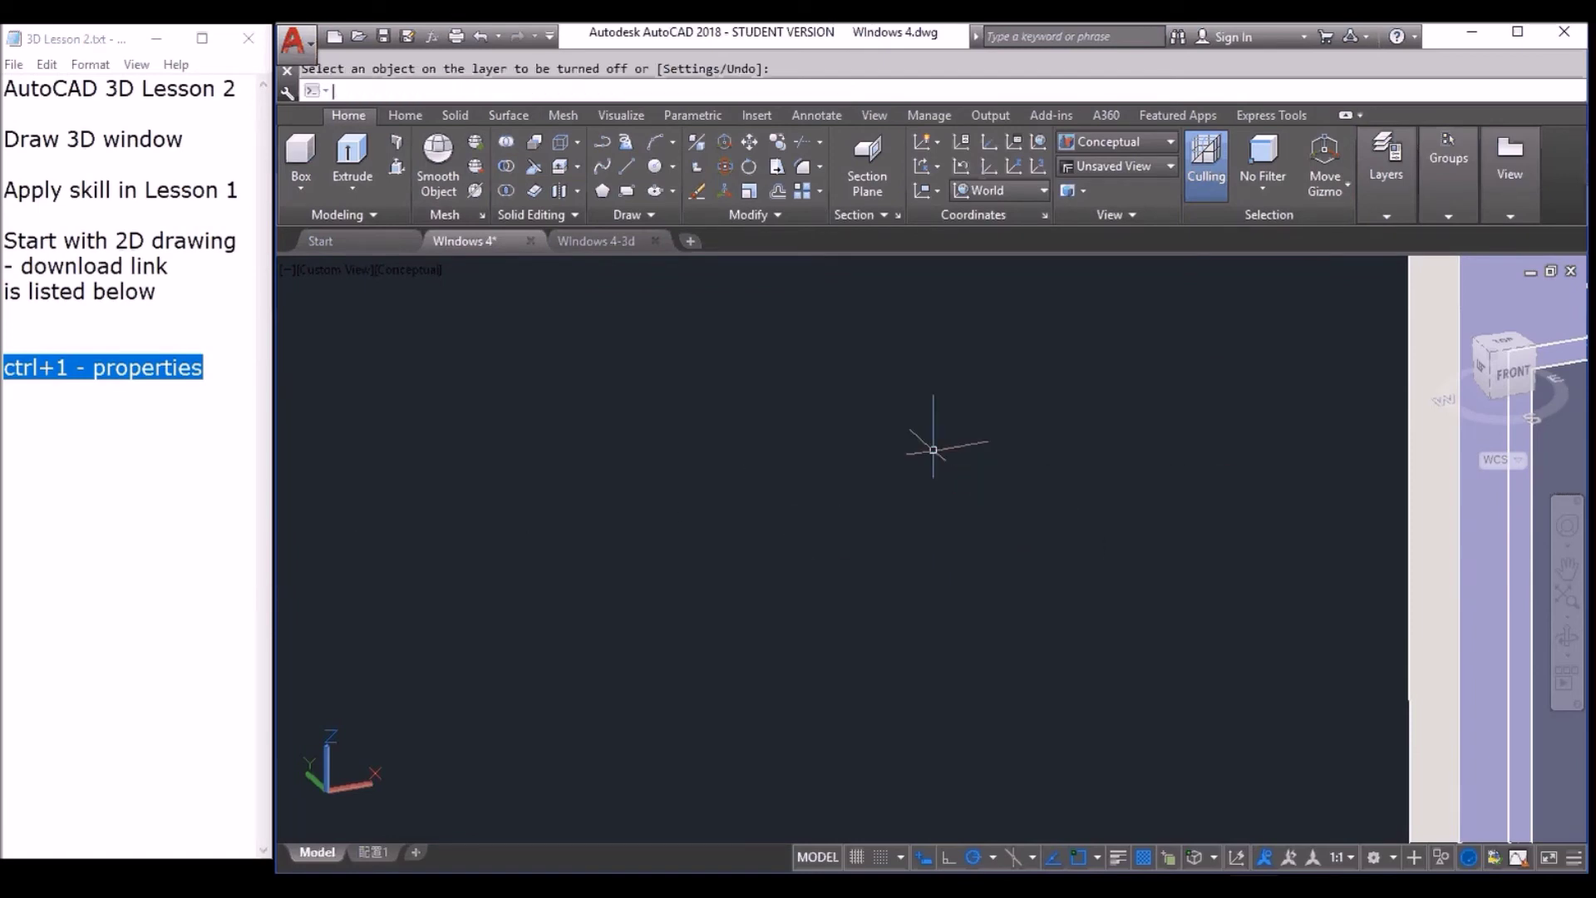
Switch the view projection from parallel to perspective and centre the window model in the view.
scroll(932, 449, down, 3)
middle_drag(1008, 521, 808, 542)
scroll(808, 542, up, 2)
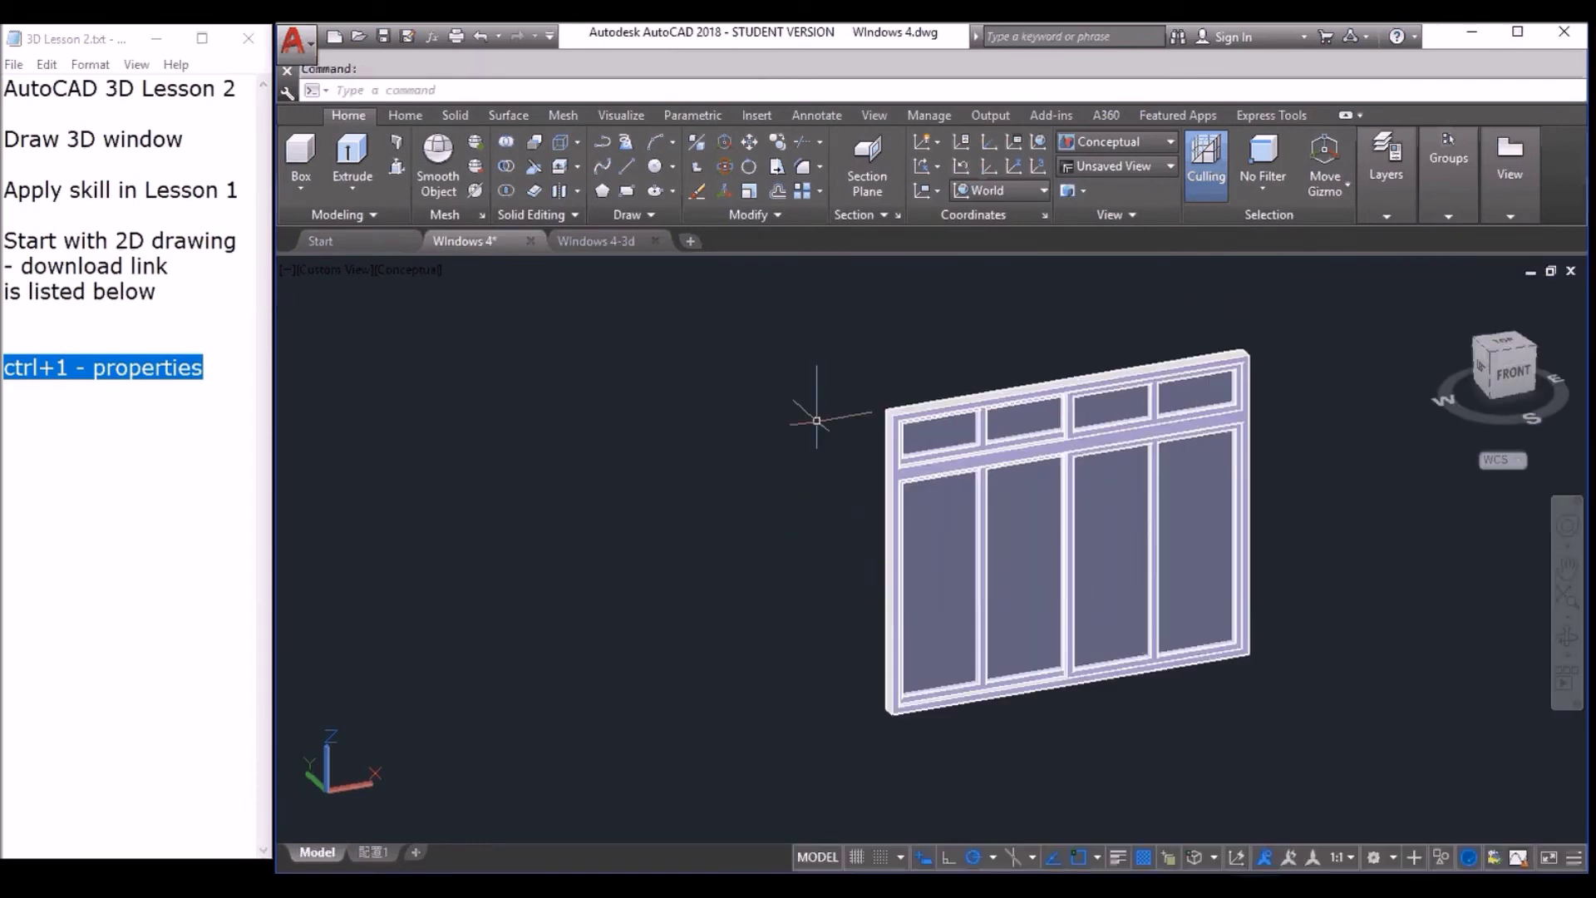
click(618, 117)
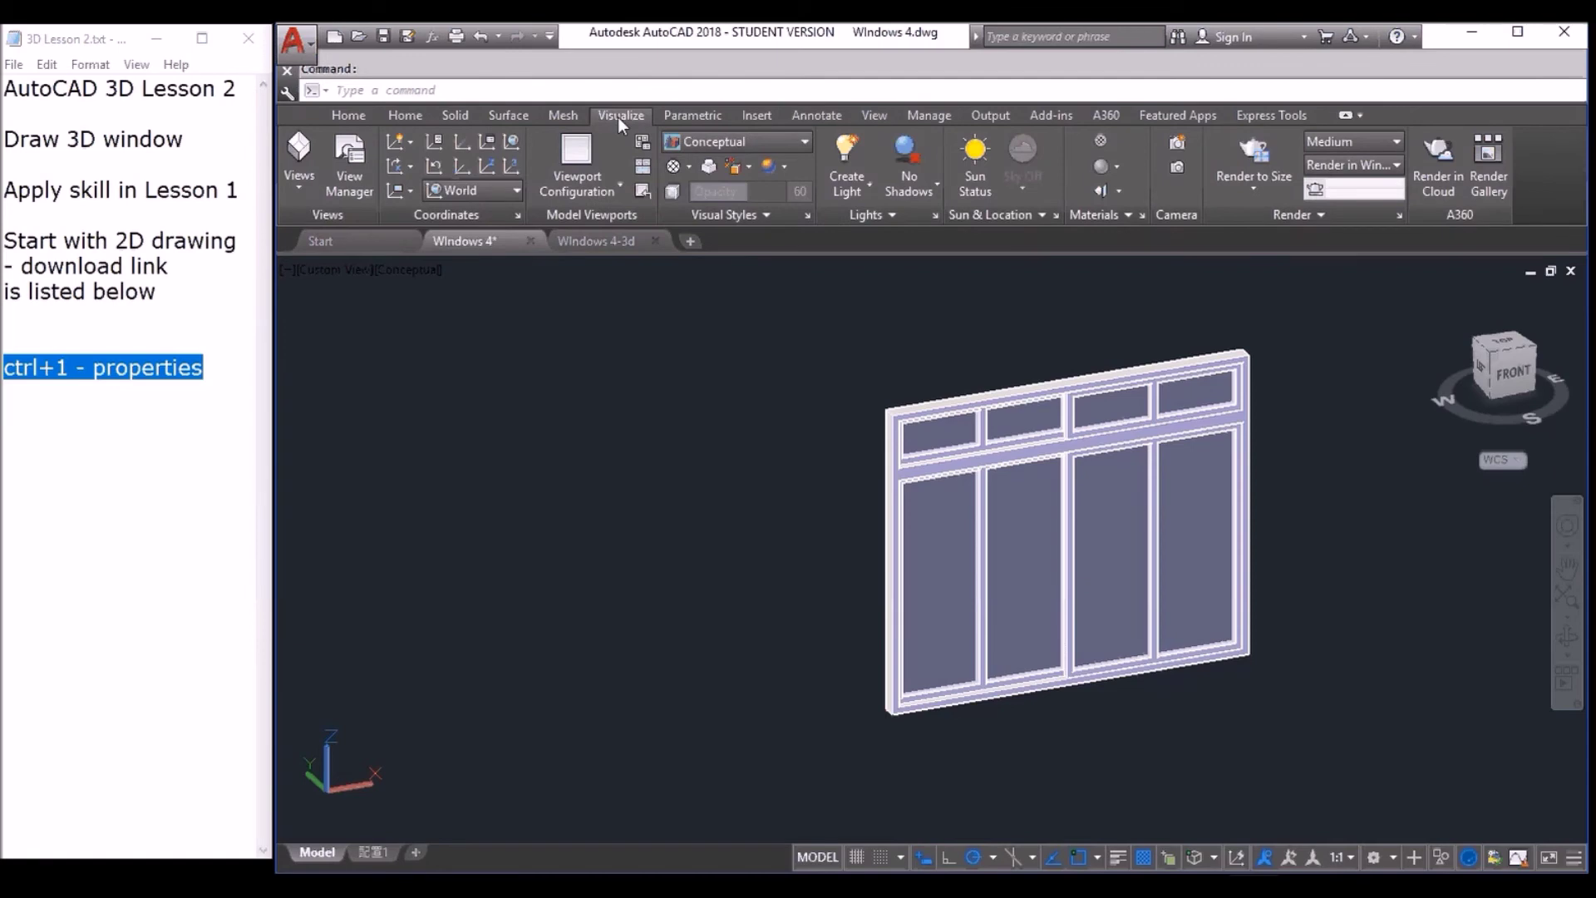
right_click(1493, 368)
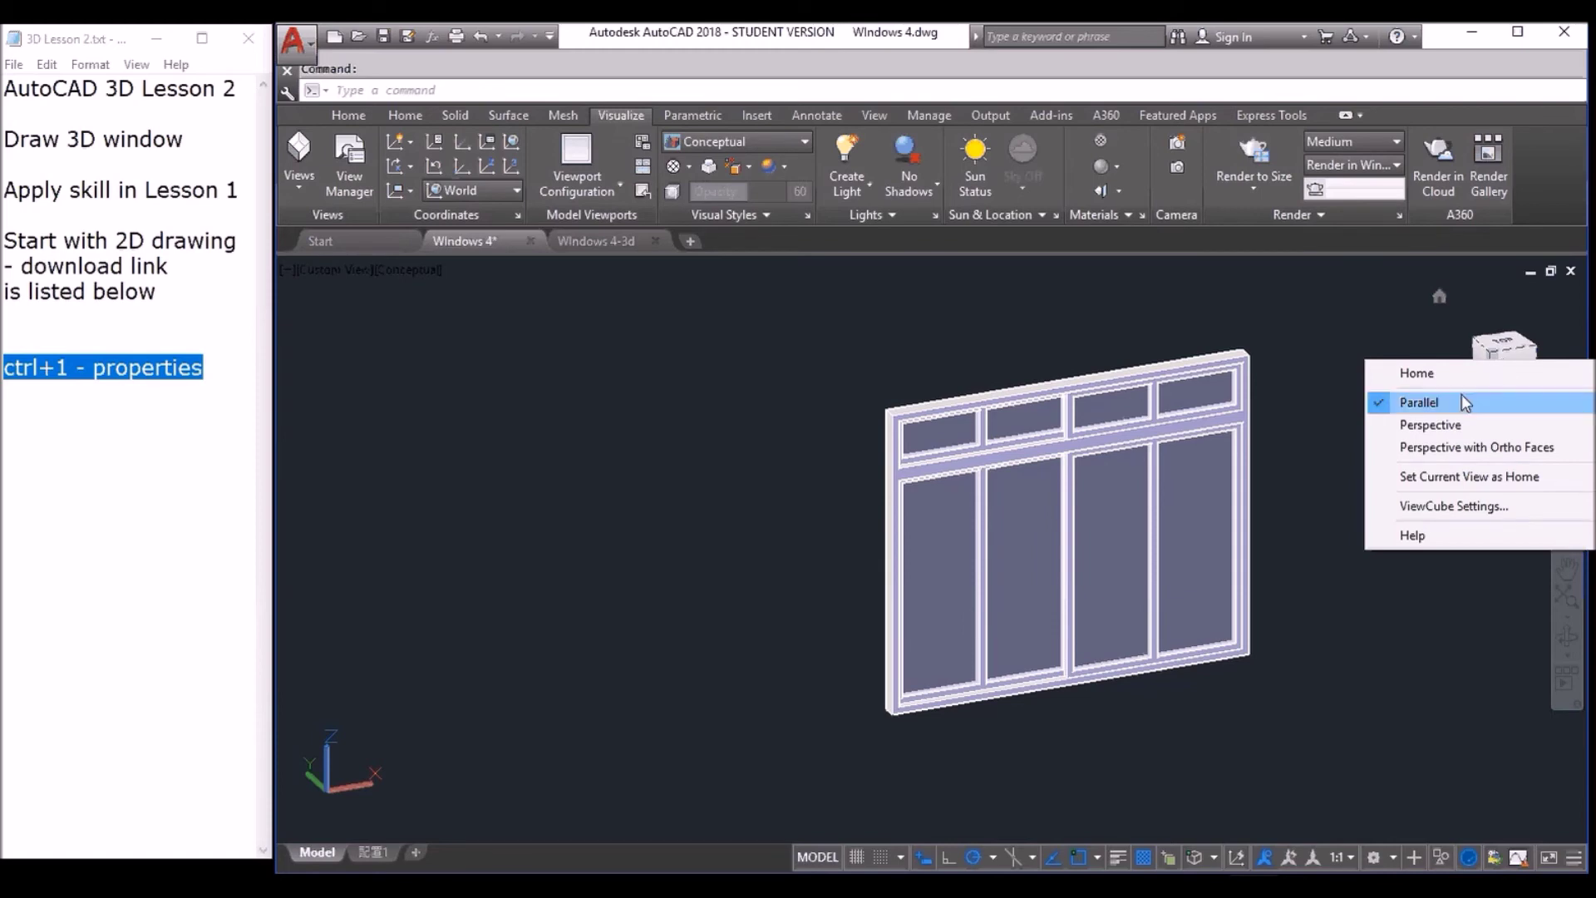
click(1430, 425)
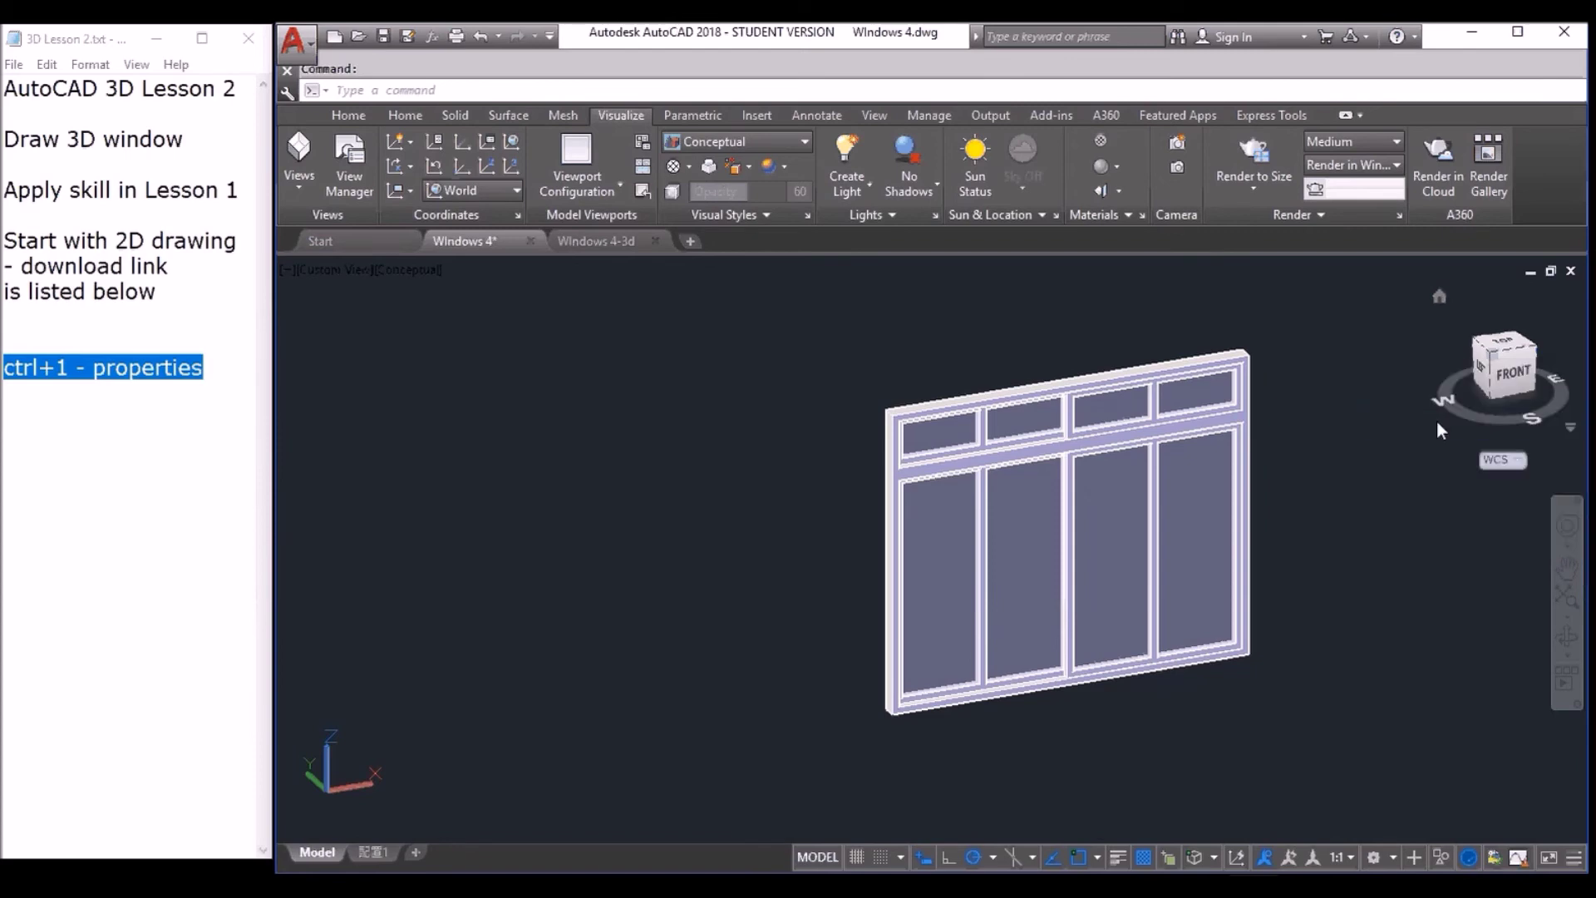
text(p)
key(Return)
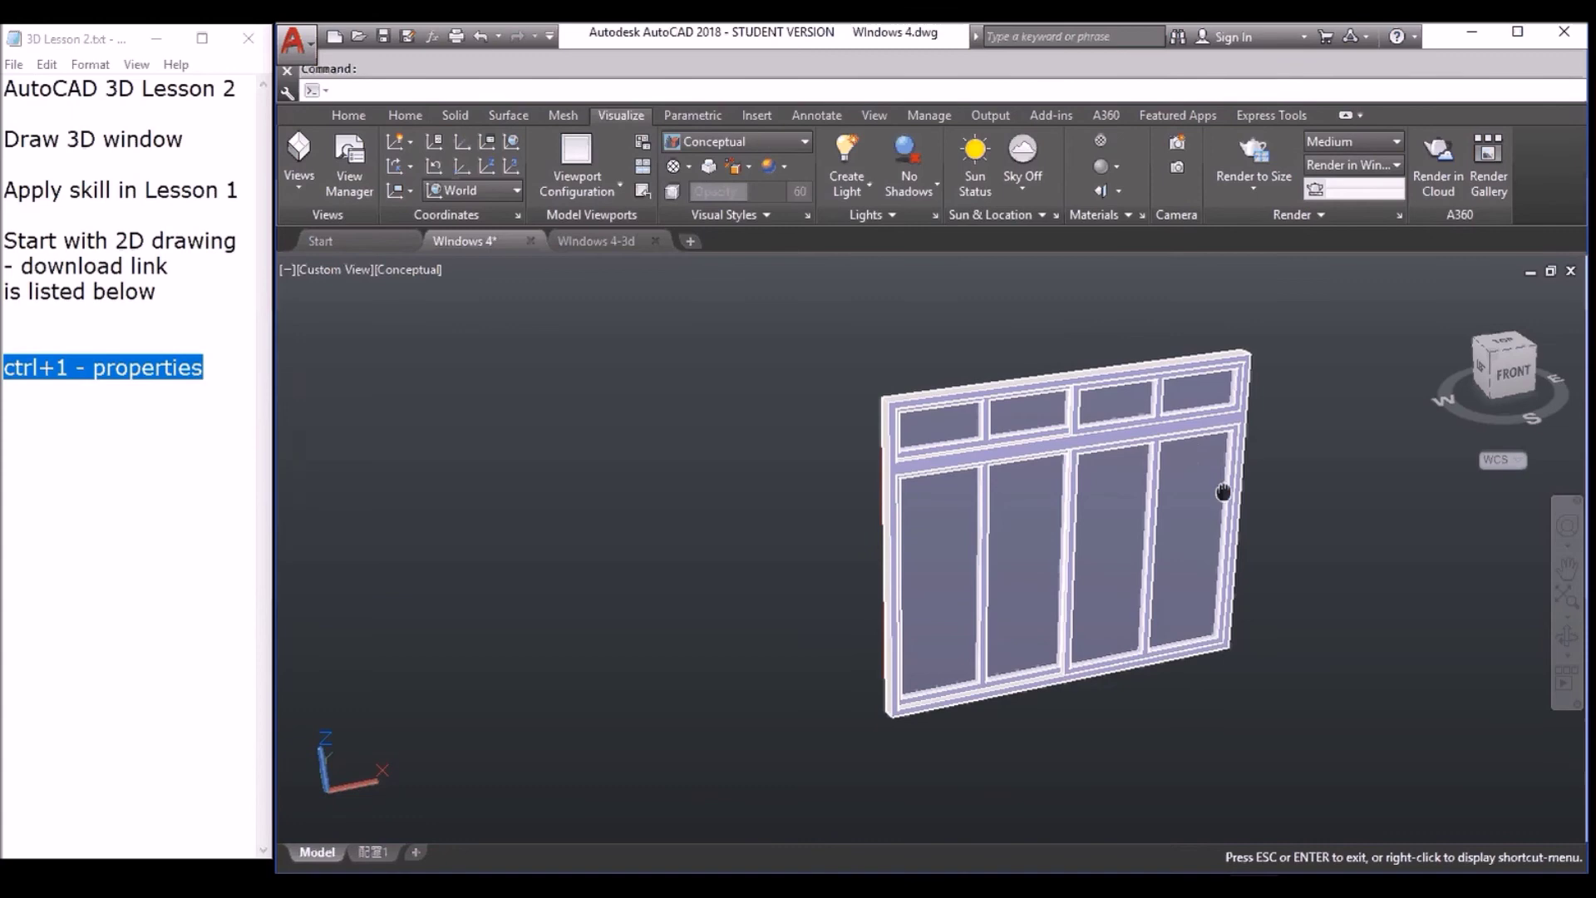
drag(1223, 492, 1048, 509)
key(Escape)
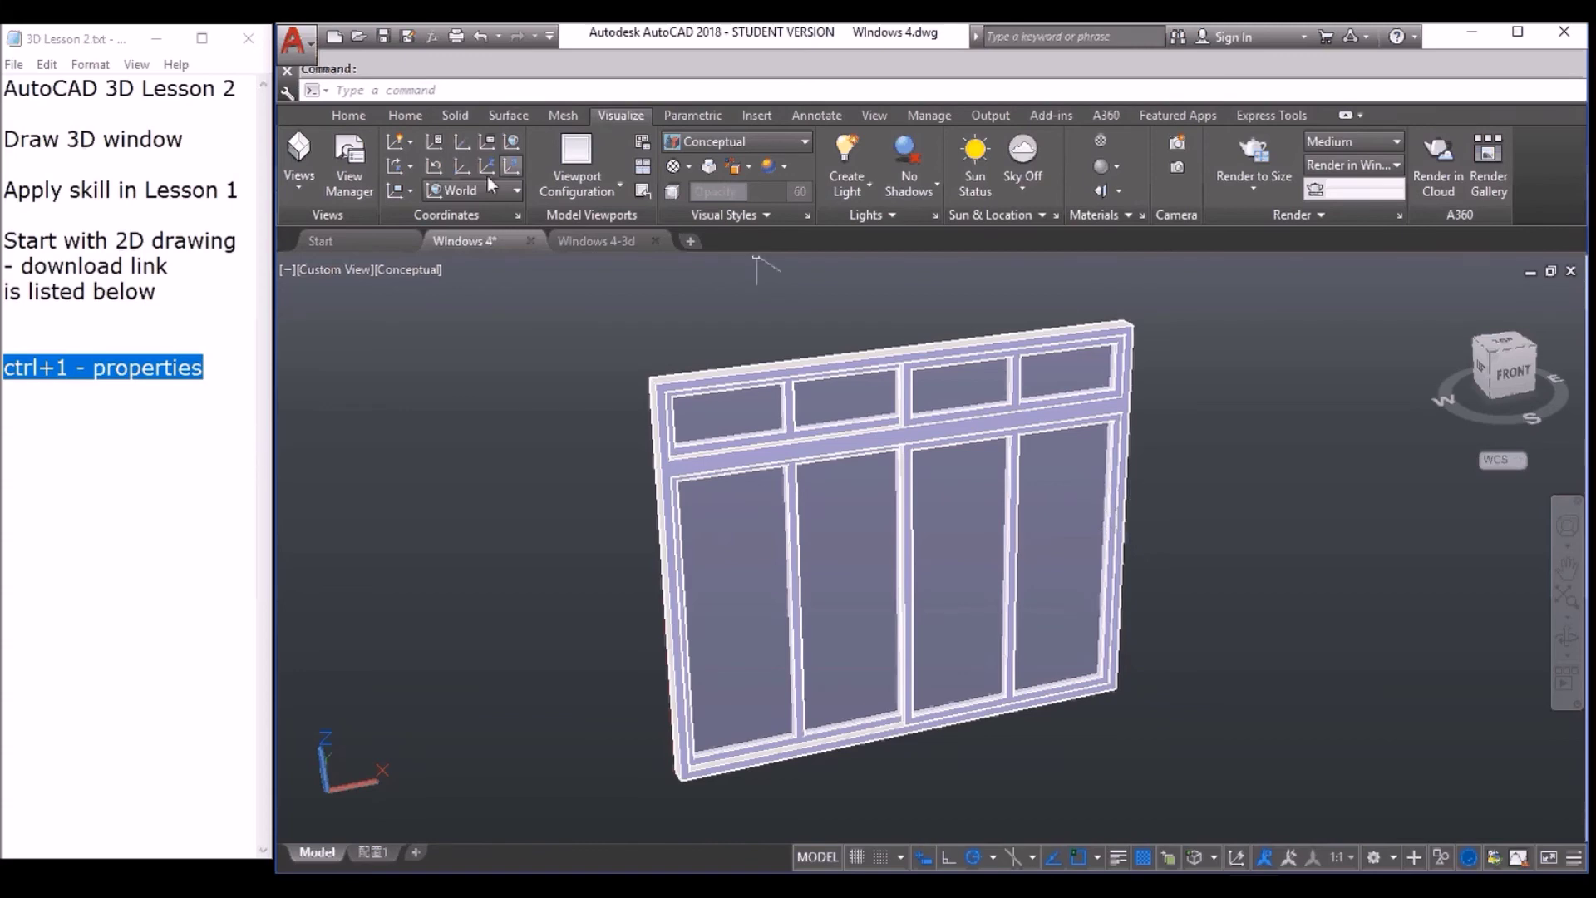
Set the lens length of the perspective view to 25.
click(349, 116)
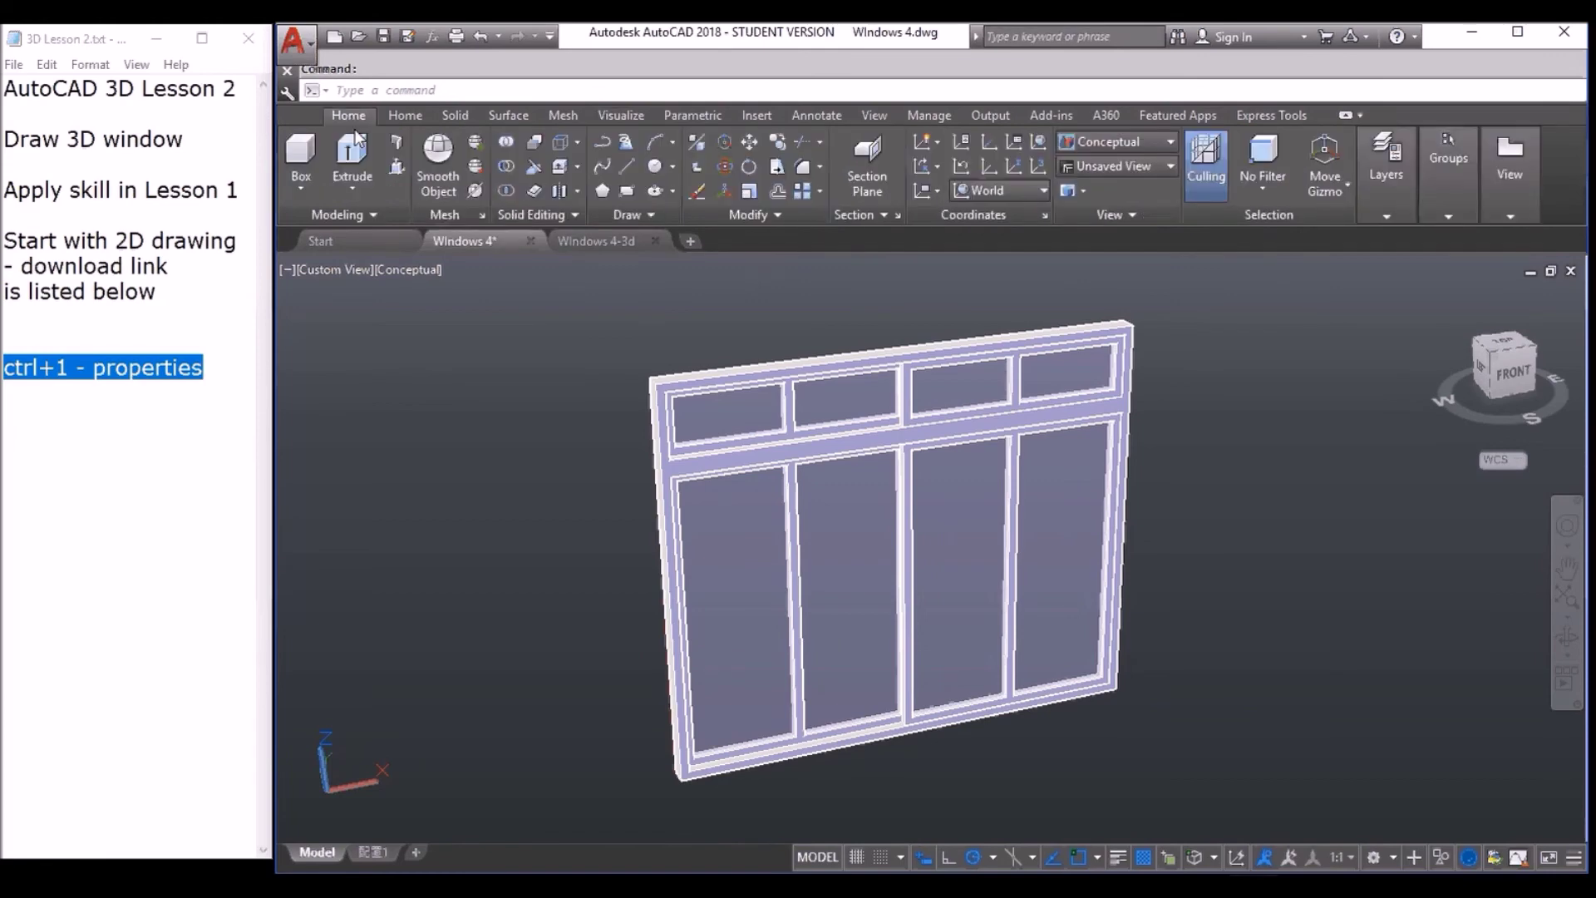
click(1133, 214)
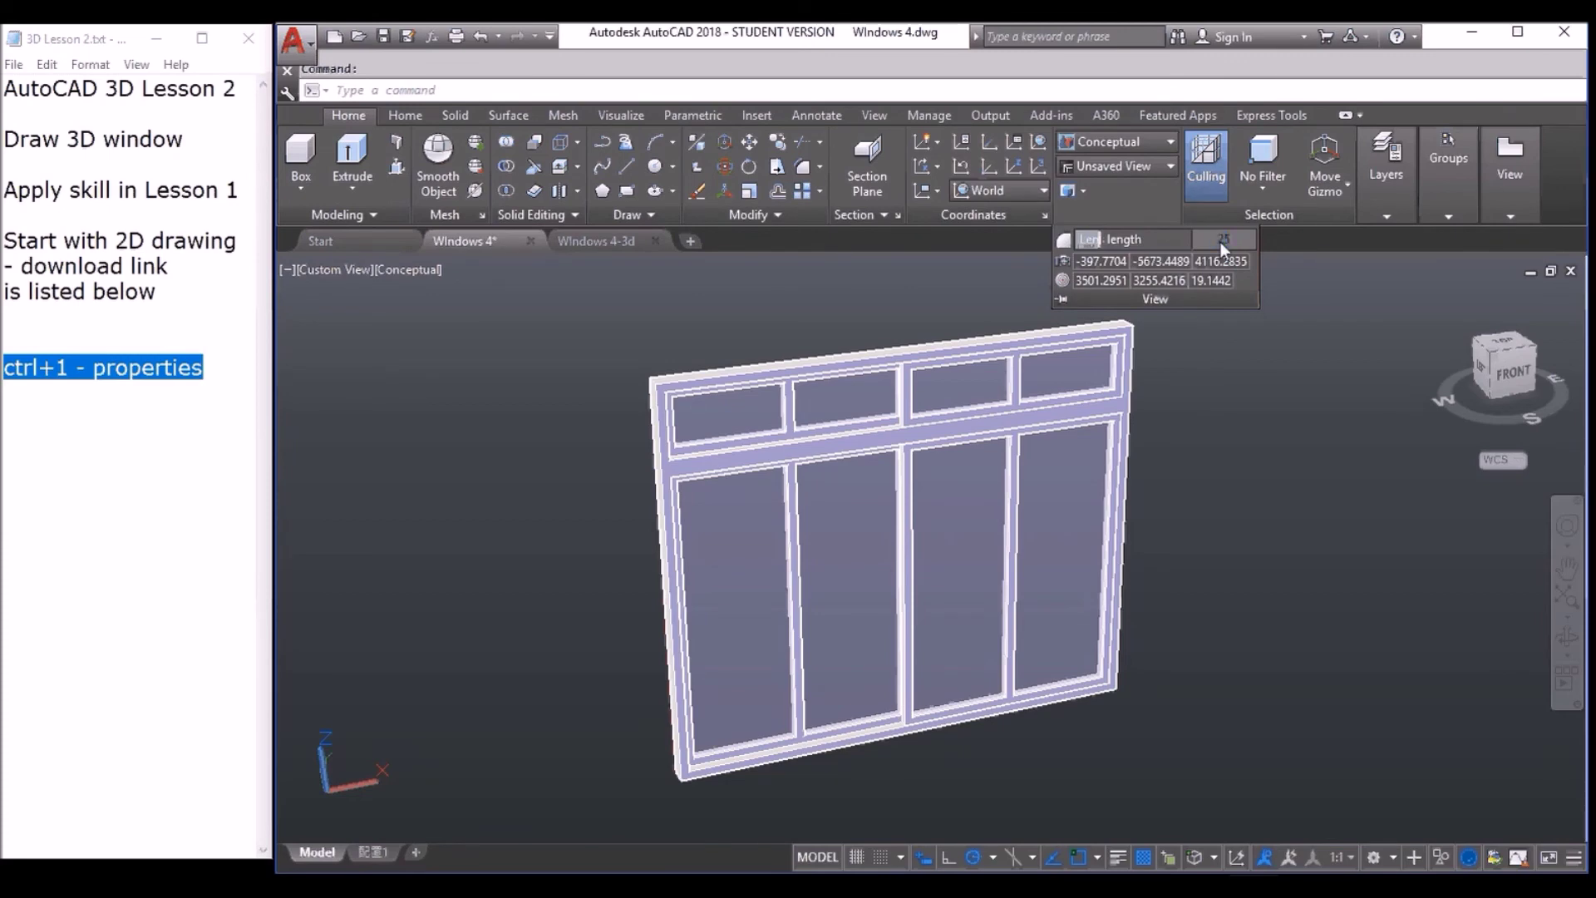
key(Return)
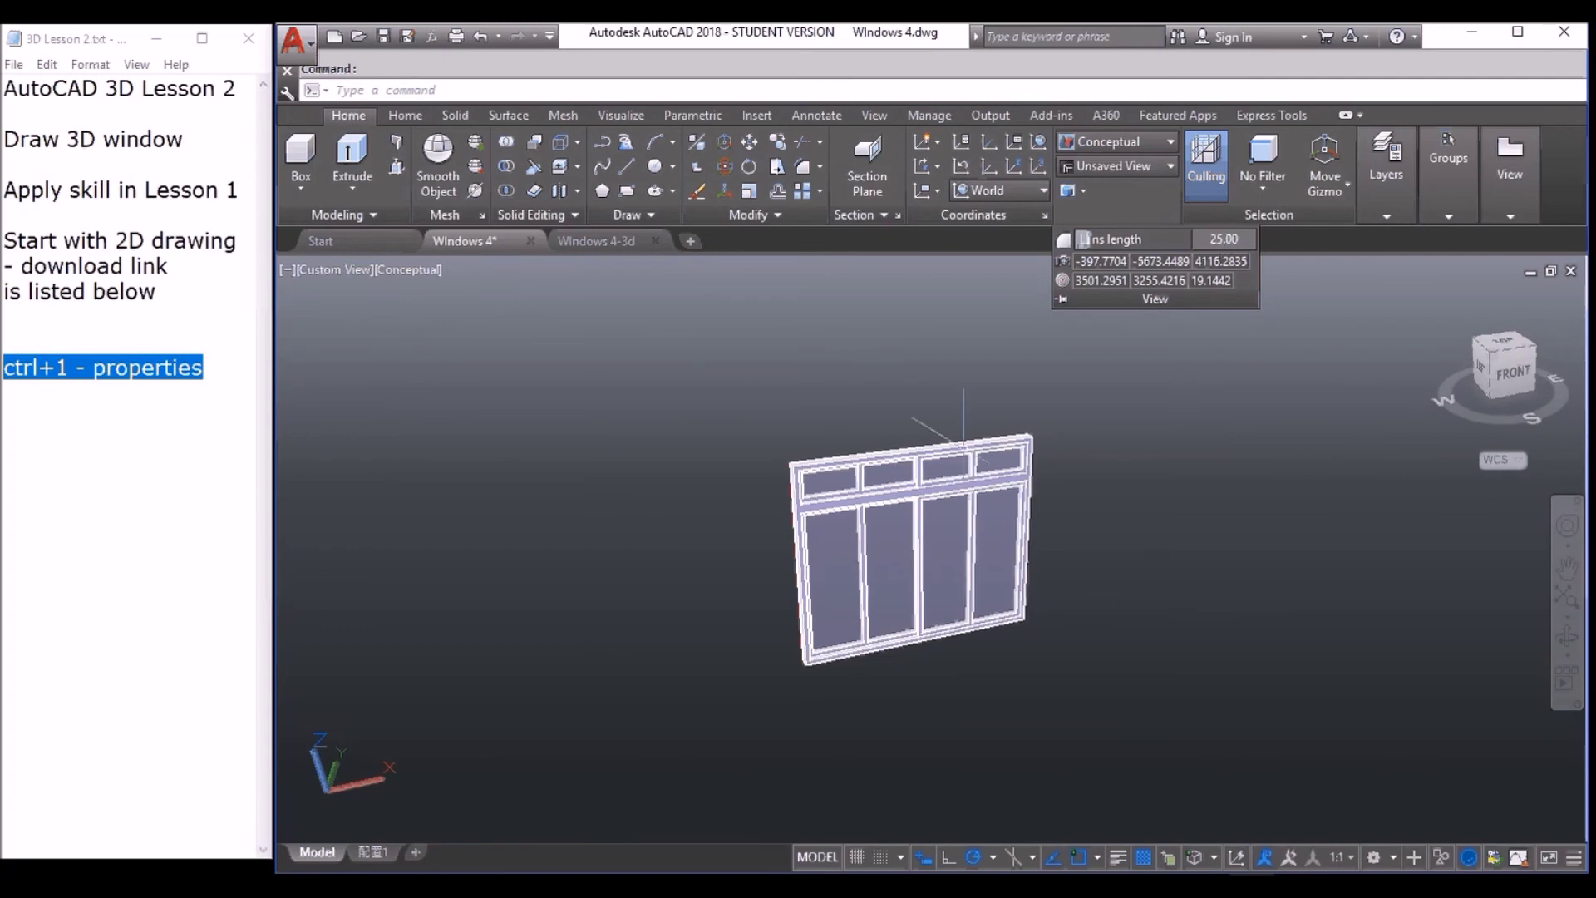
scroll(959, 574, up, 3)
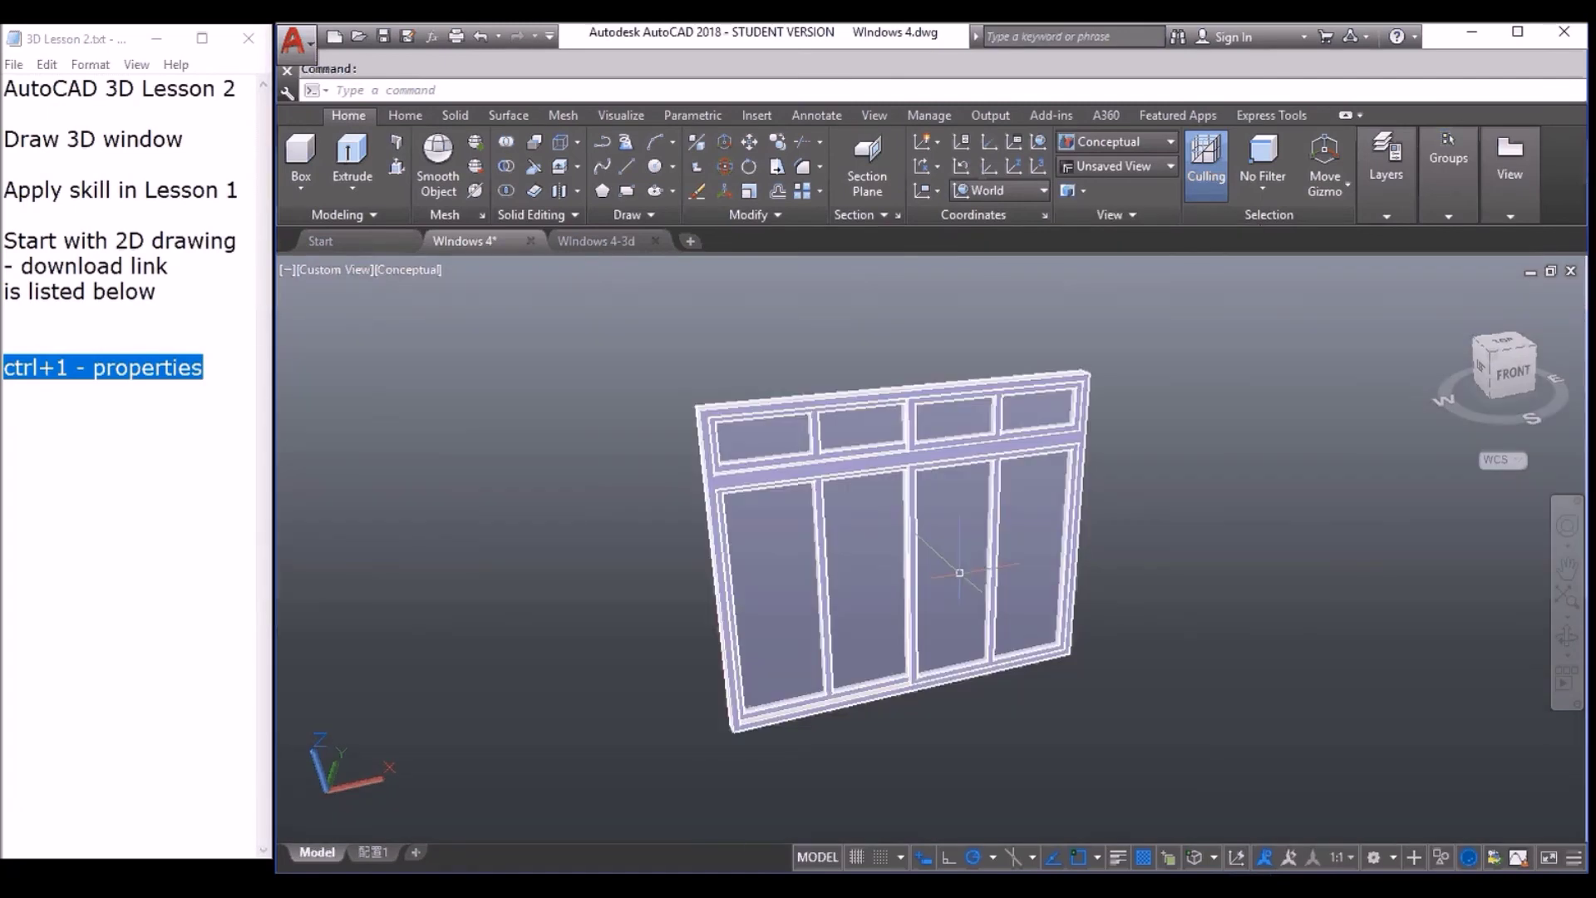
Switch to the web browser, show the image results for "lens length" and examine Nikon's focal length comparison picture.
click(1132, 217)
key(alt+Tab)
click(497, 257)
drag(497, 258, 345, 254)
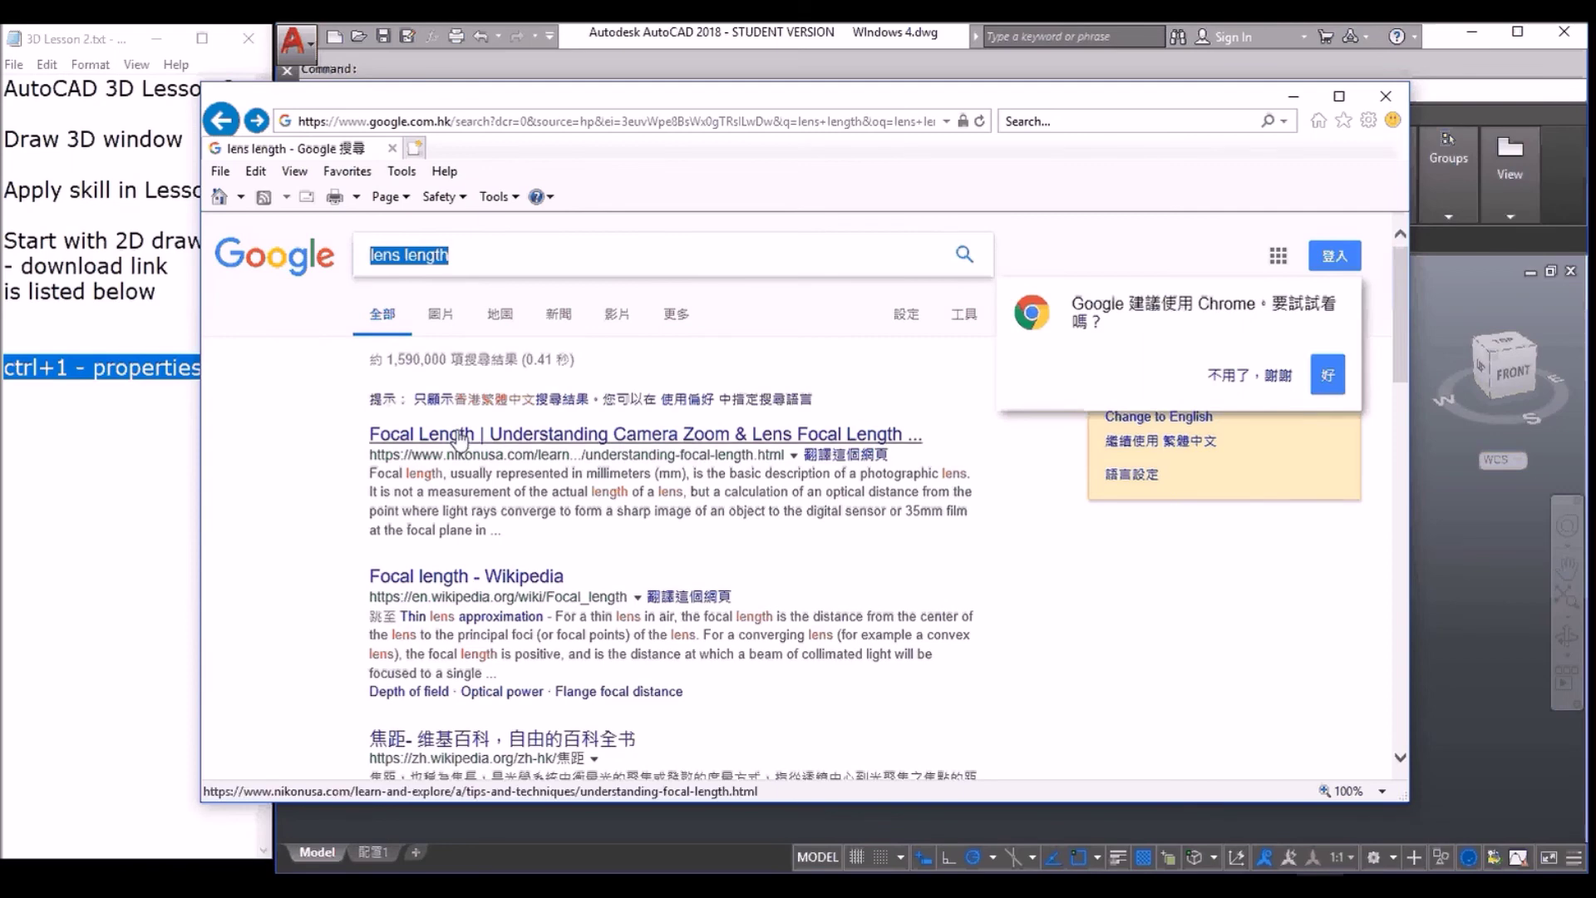
click(444, 316)
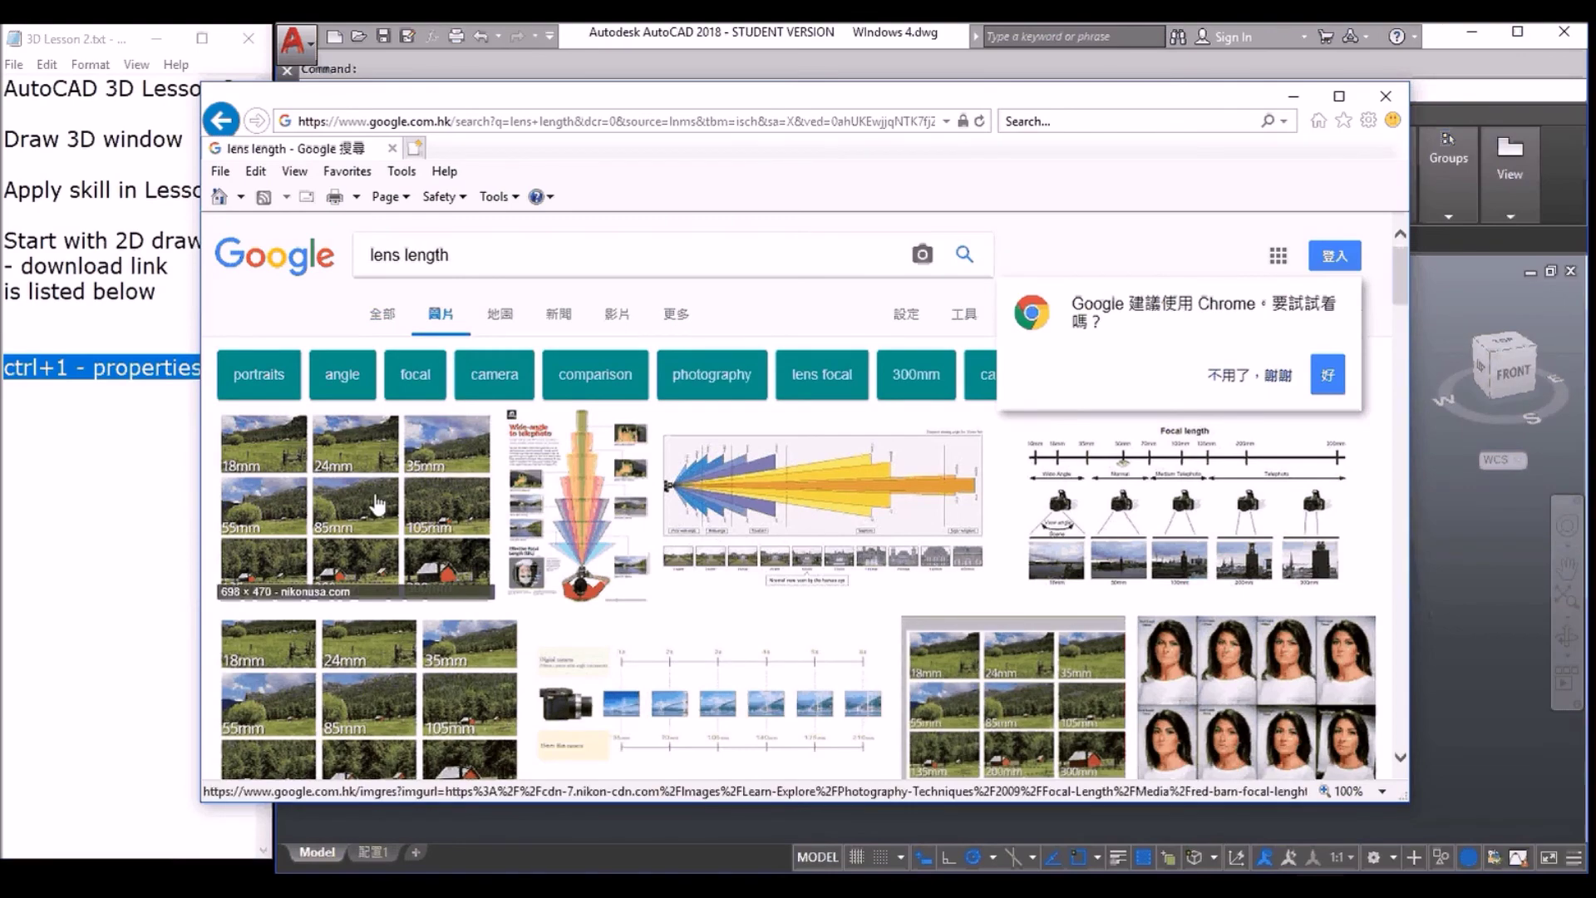
click(378, 503)
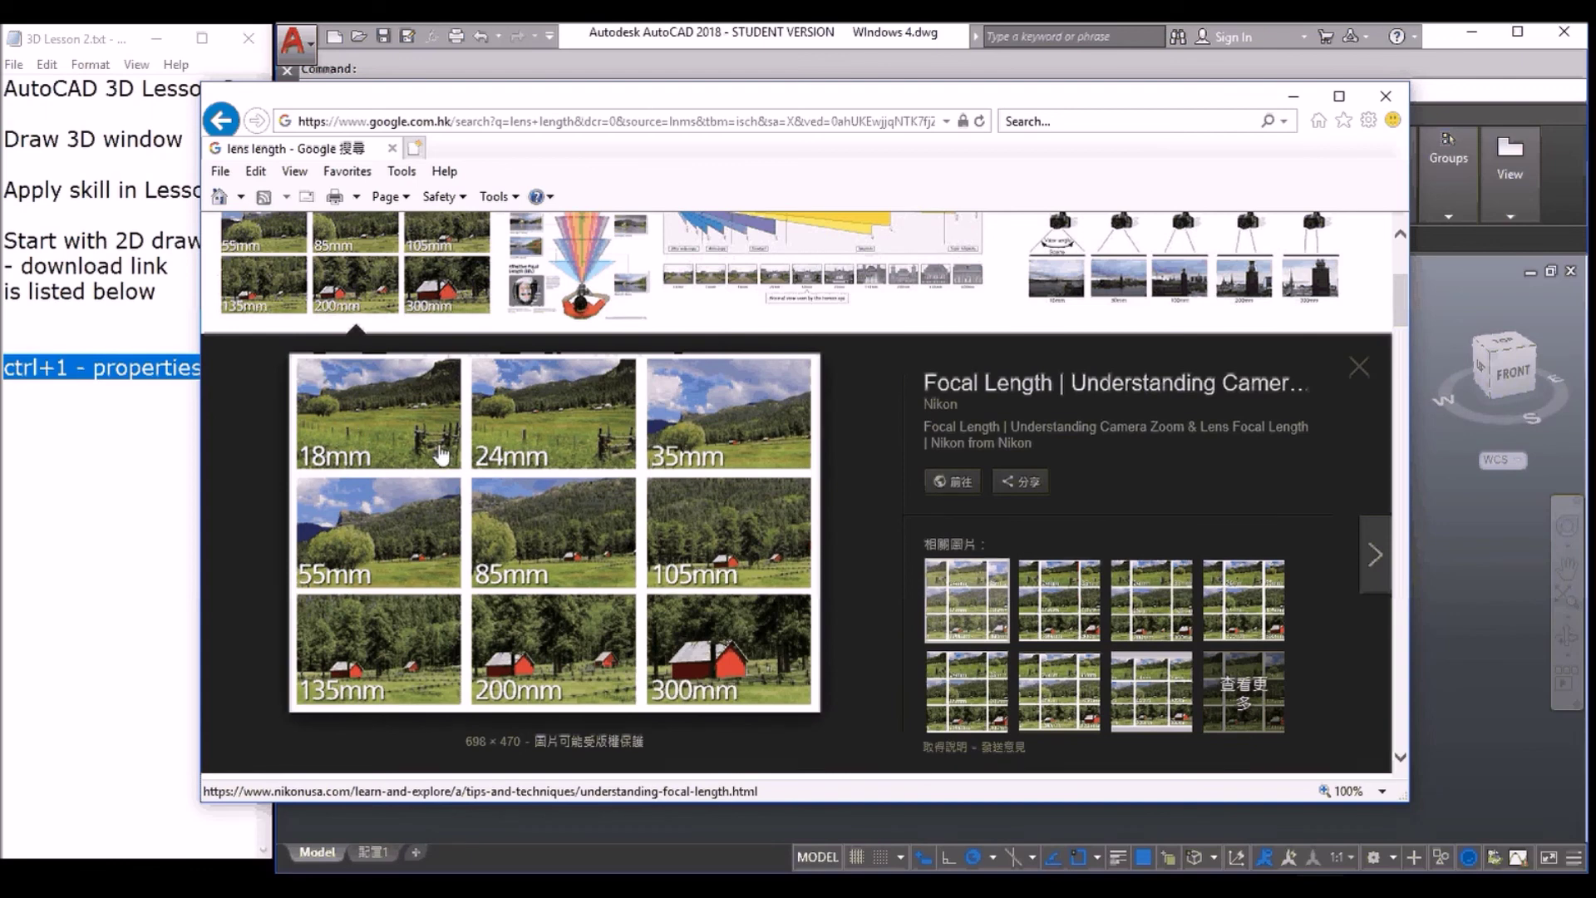
click(1292, 96)
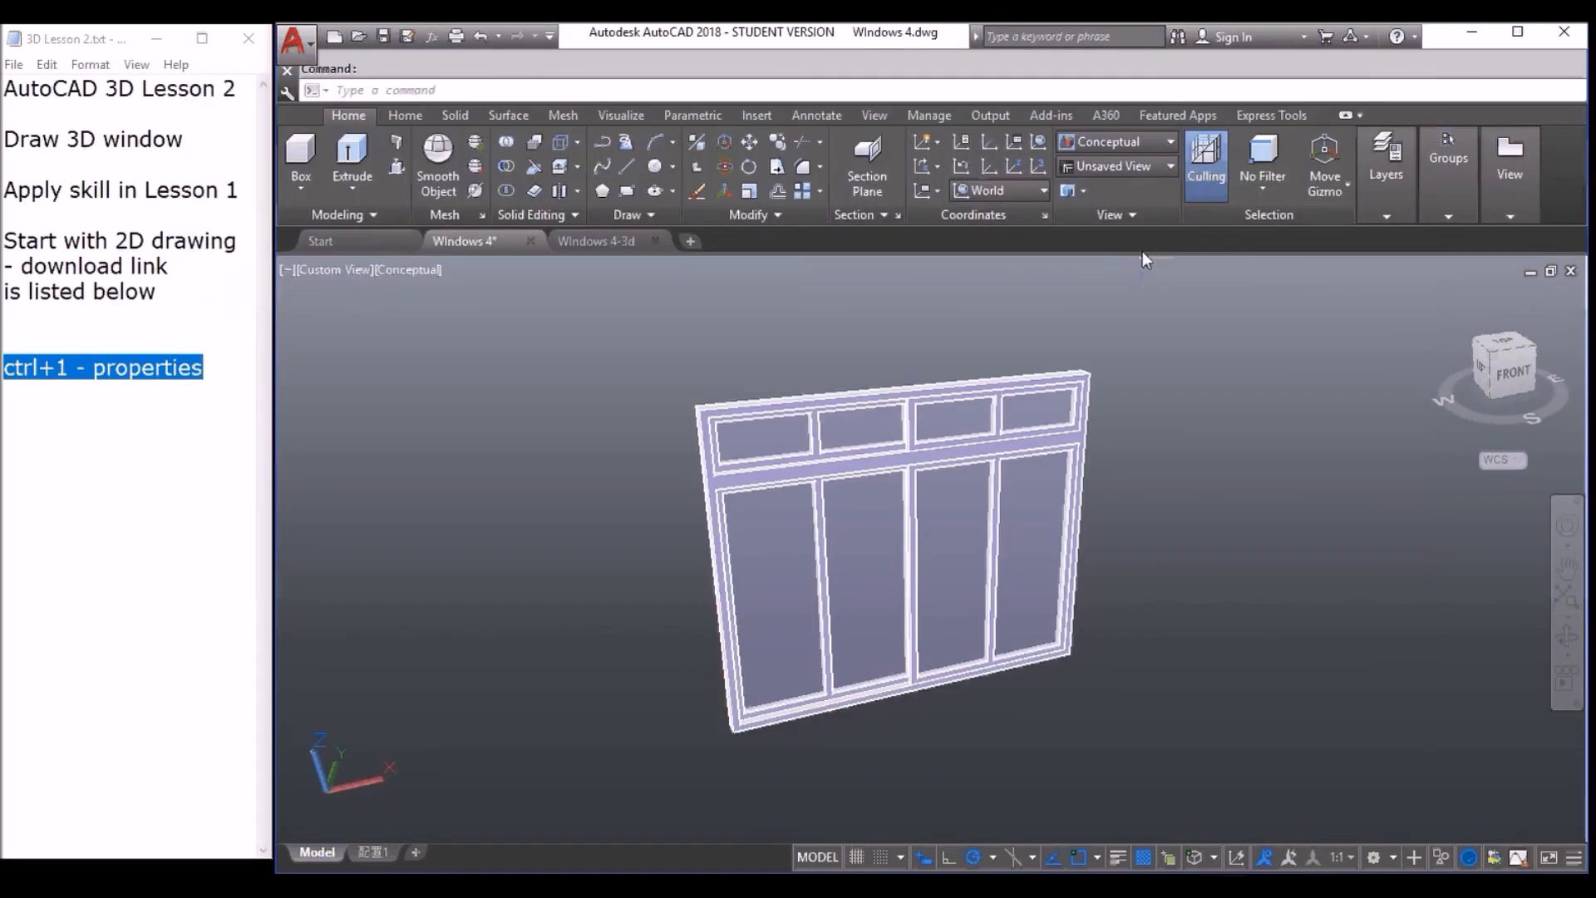
Turn on the render environment with Village image-based lighting as the background behind the window.
click(1122, 215)
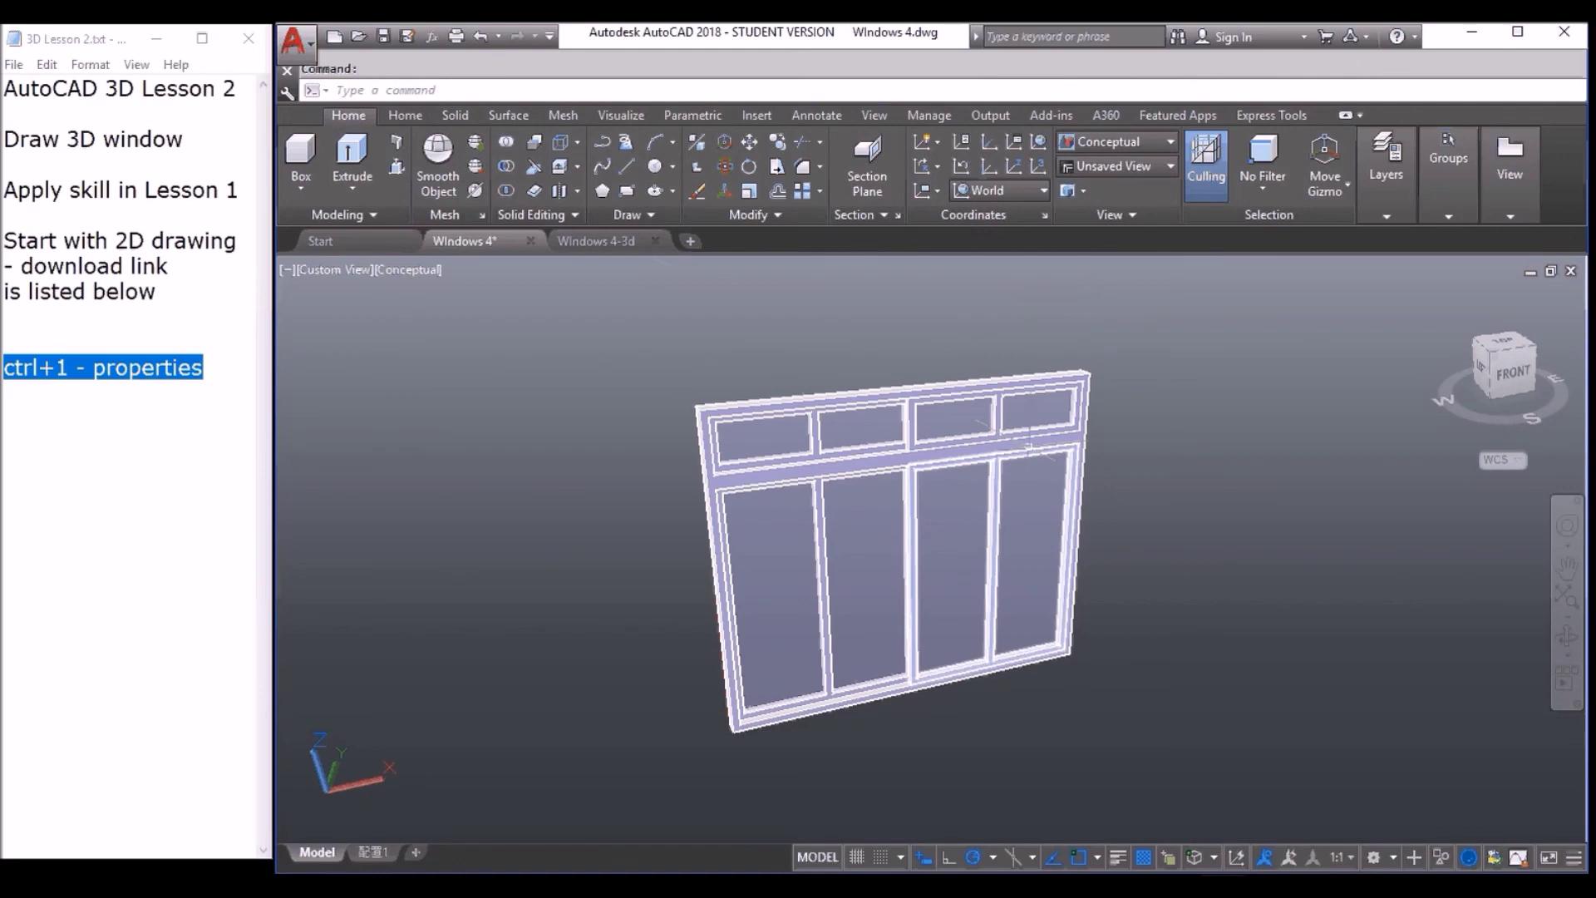
click(625, 113)
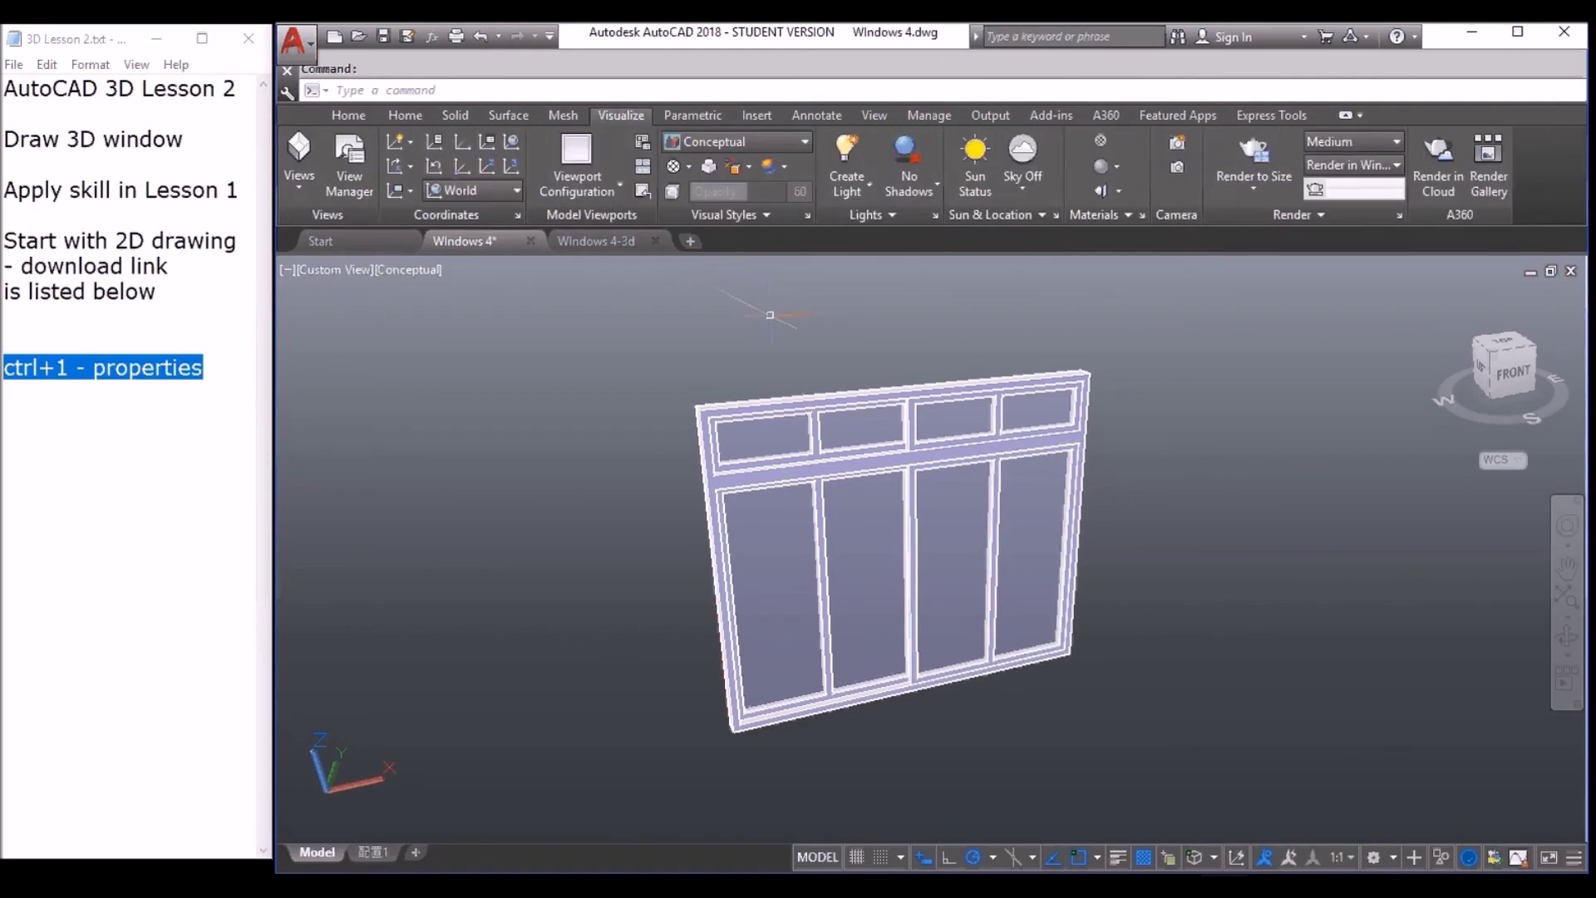
click(1311, 213)
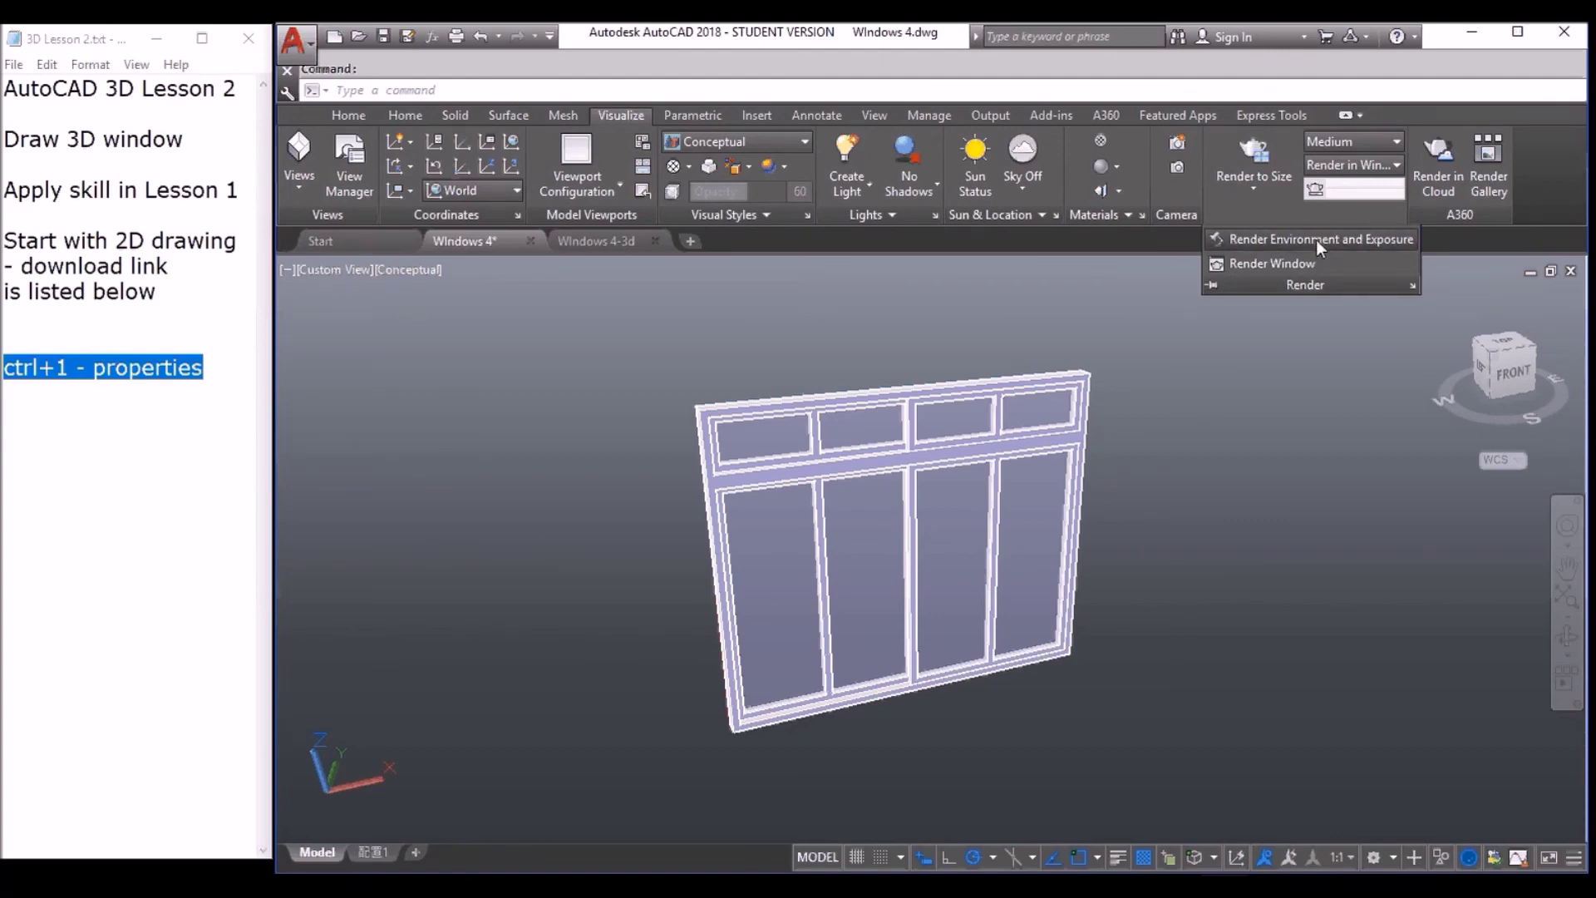
click(1315, 239)
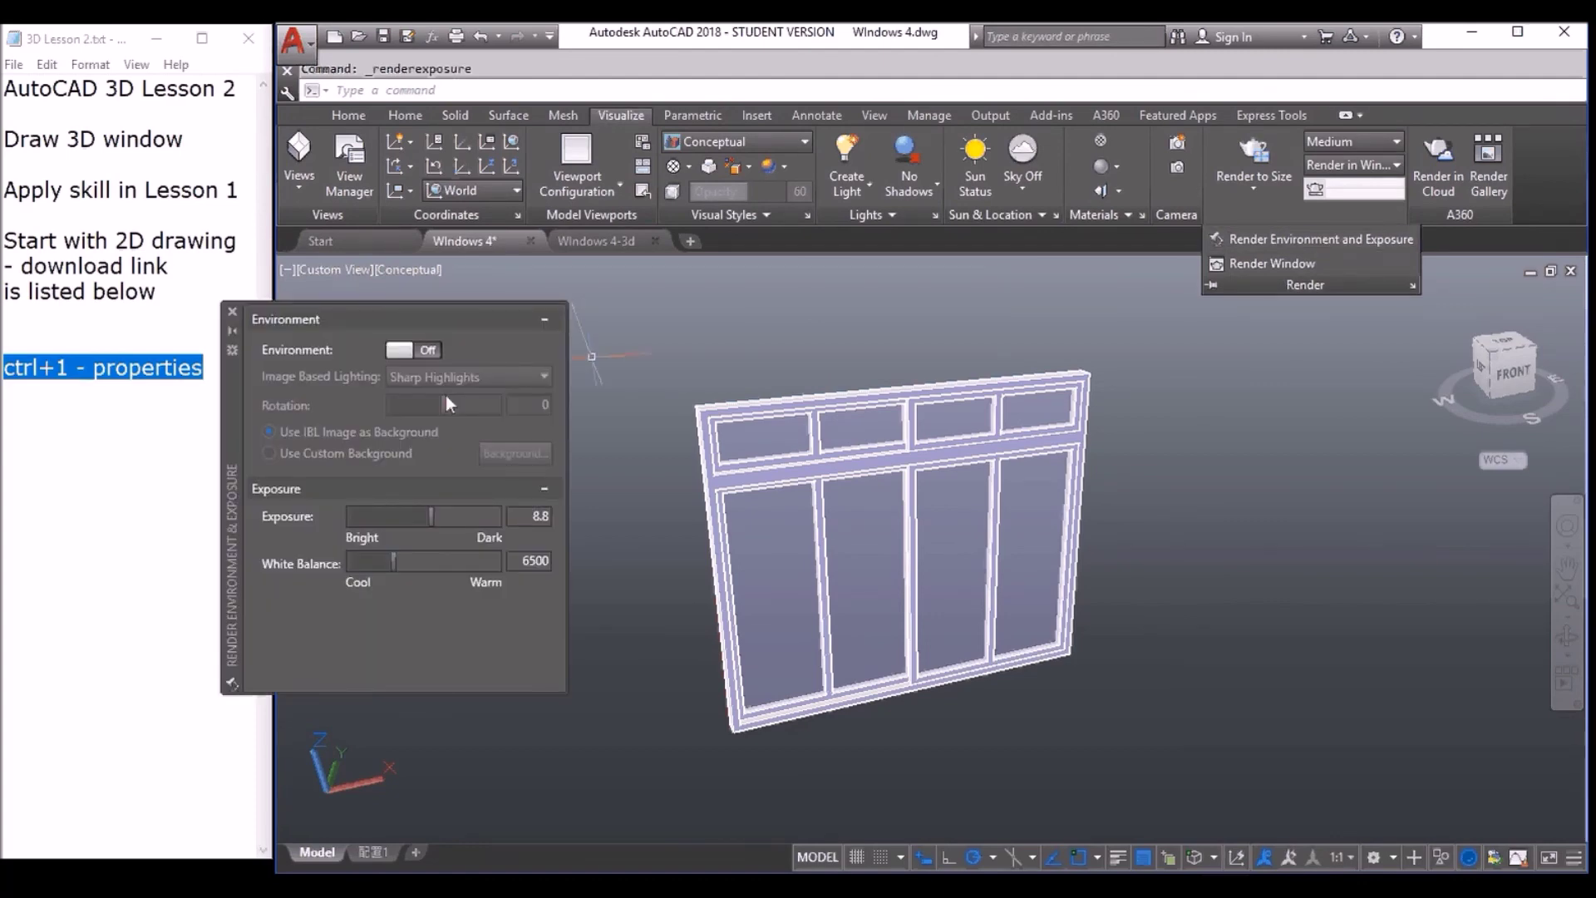
click(427, 350)
click(503, 376)
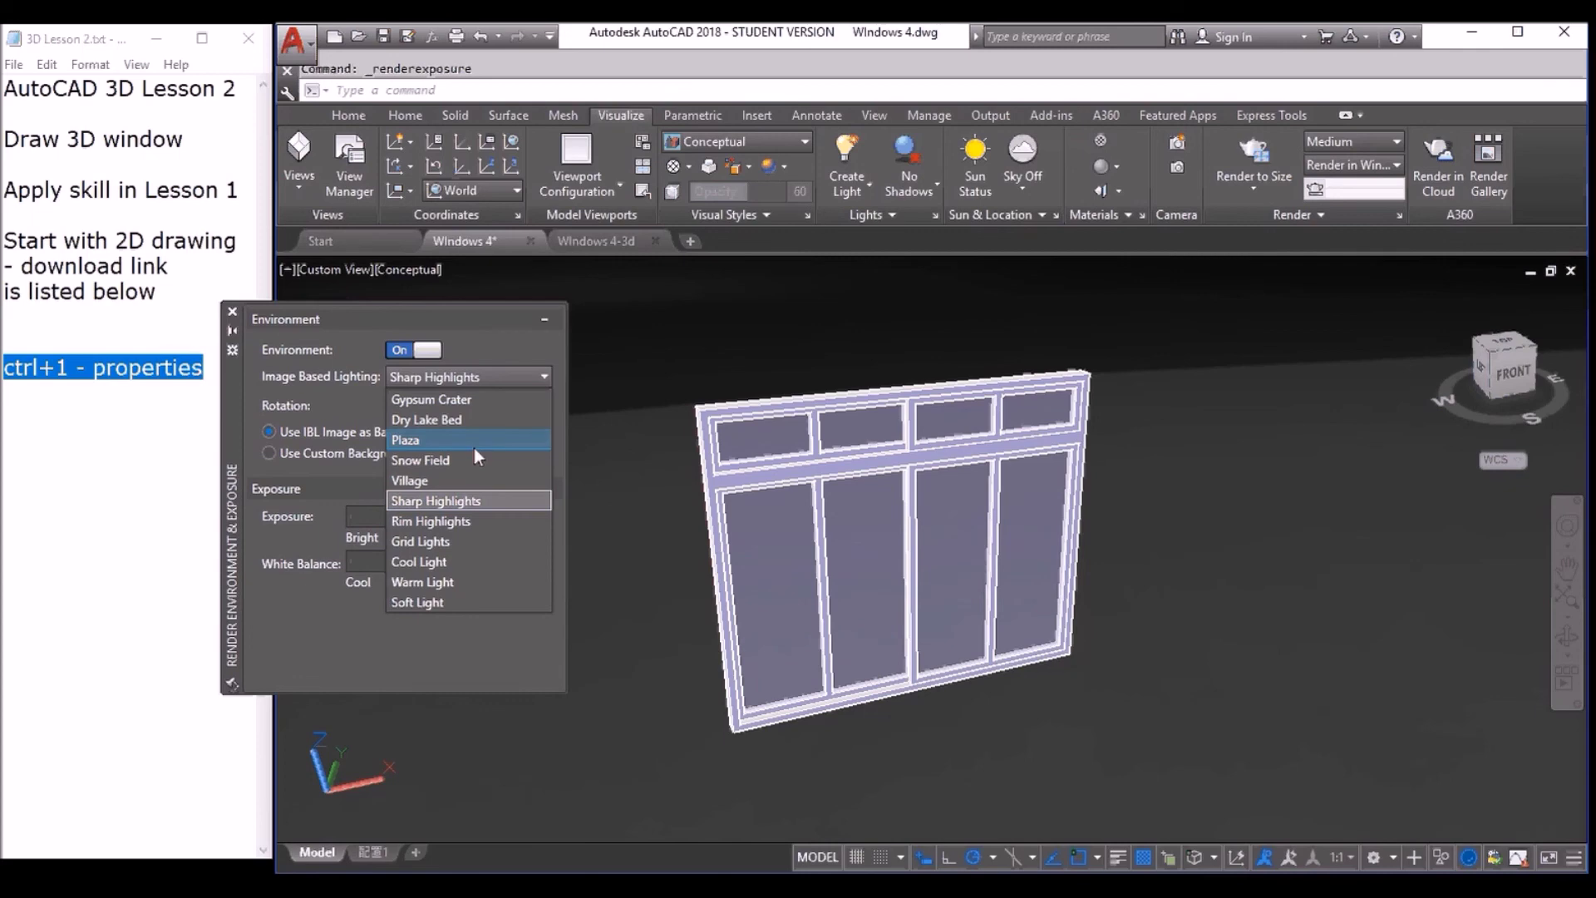
click(457, 480)
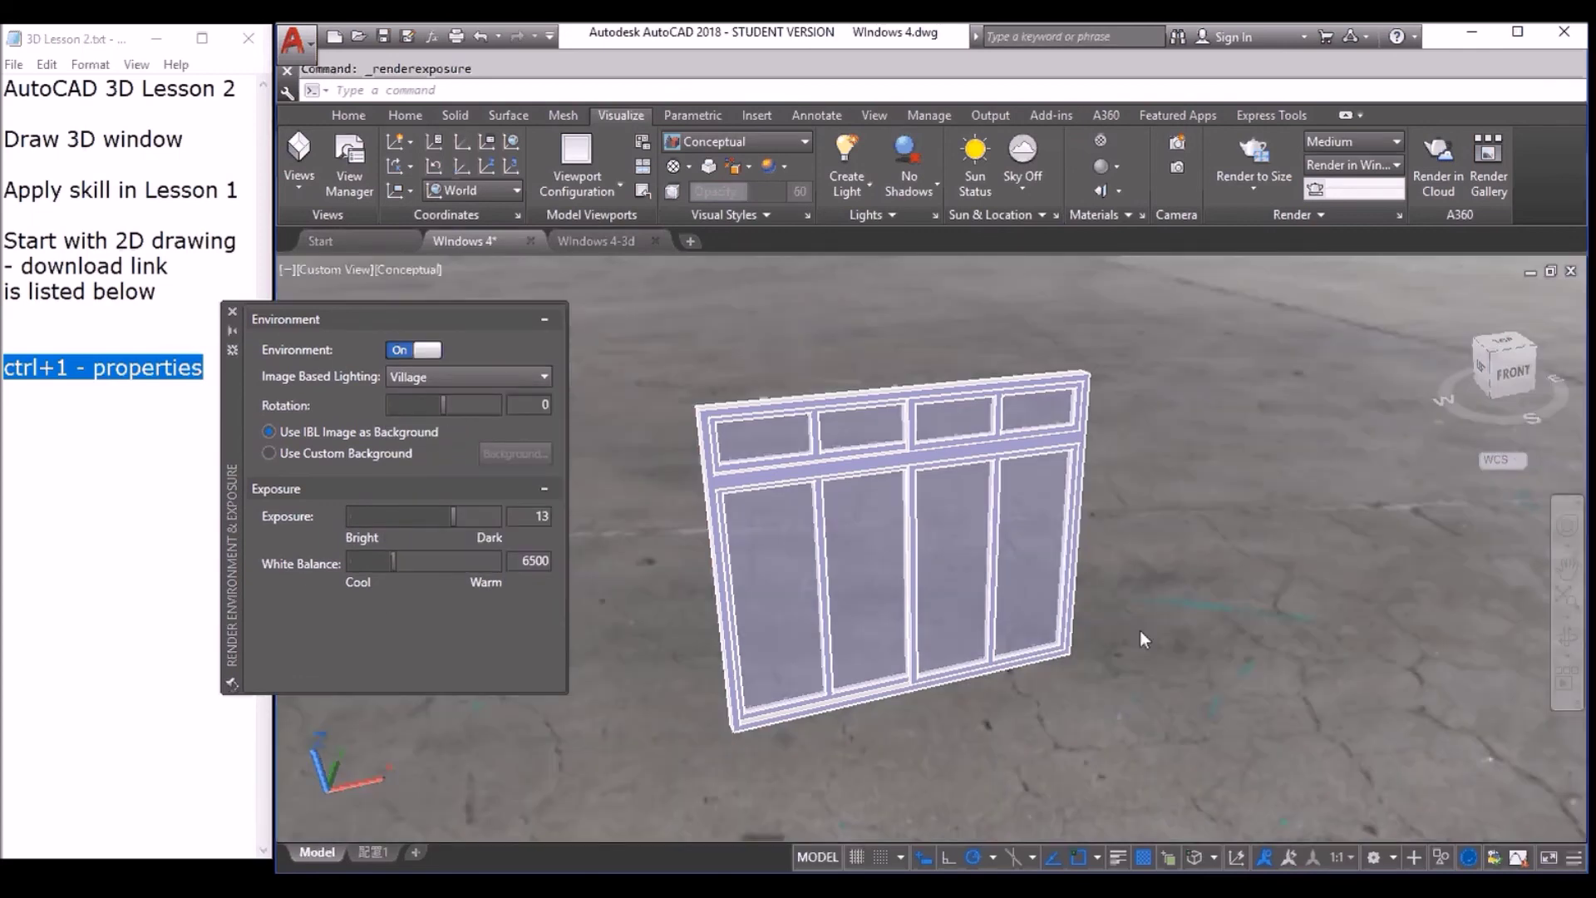
shift+middle_drag(1140, 630, 1052, 598)
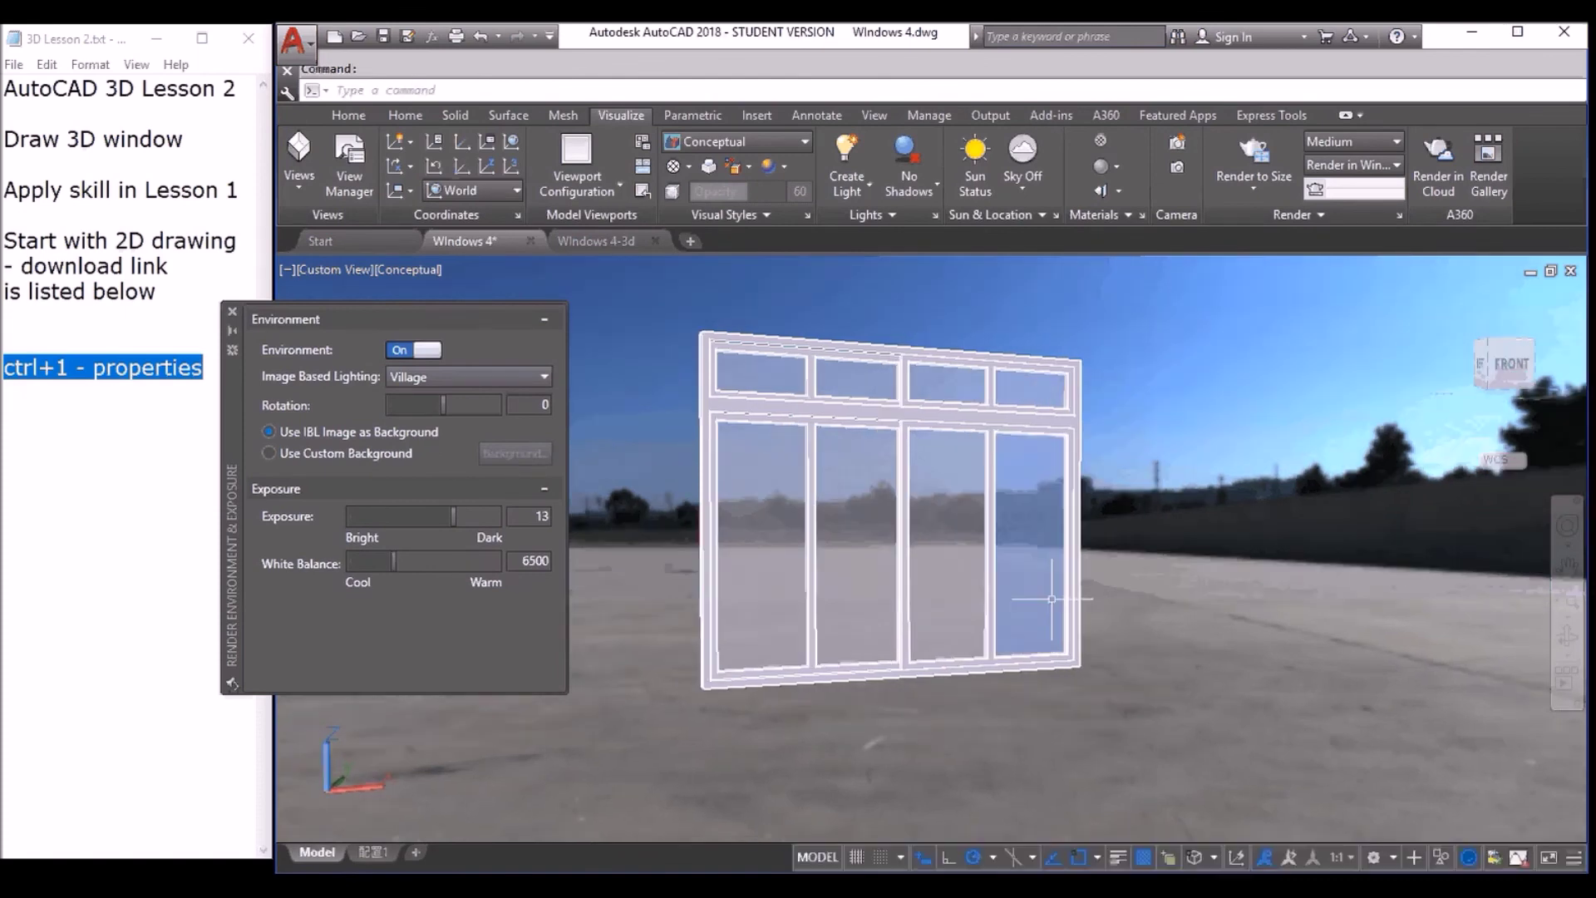
click(232, 314)
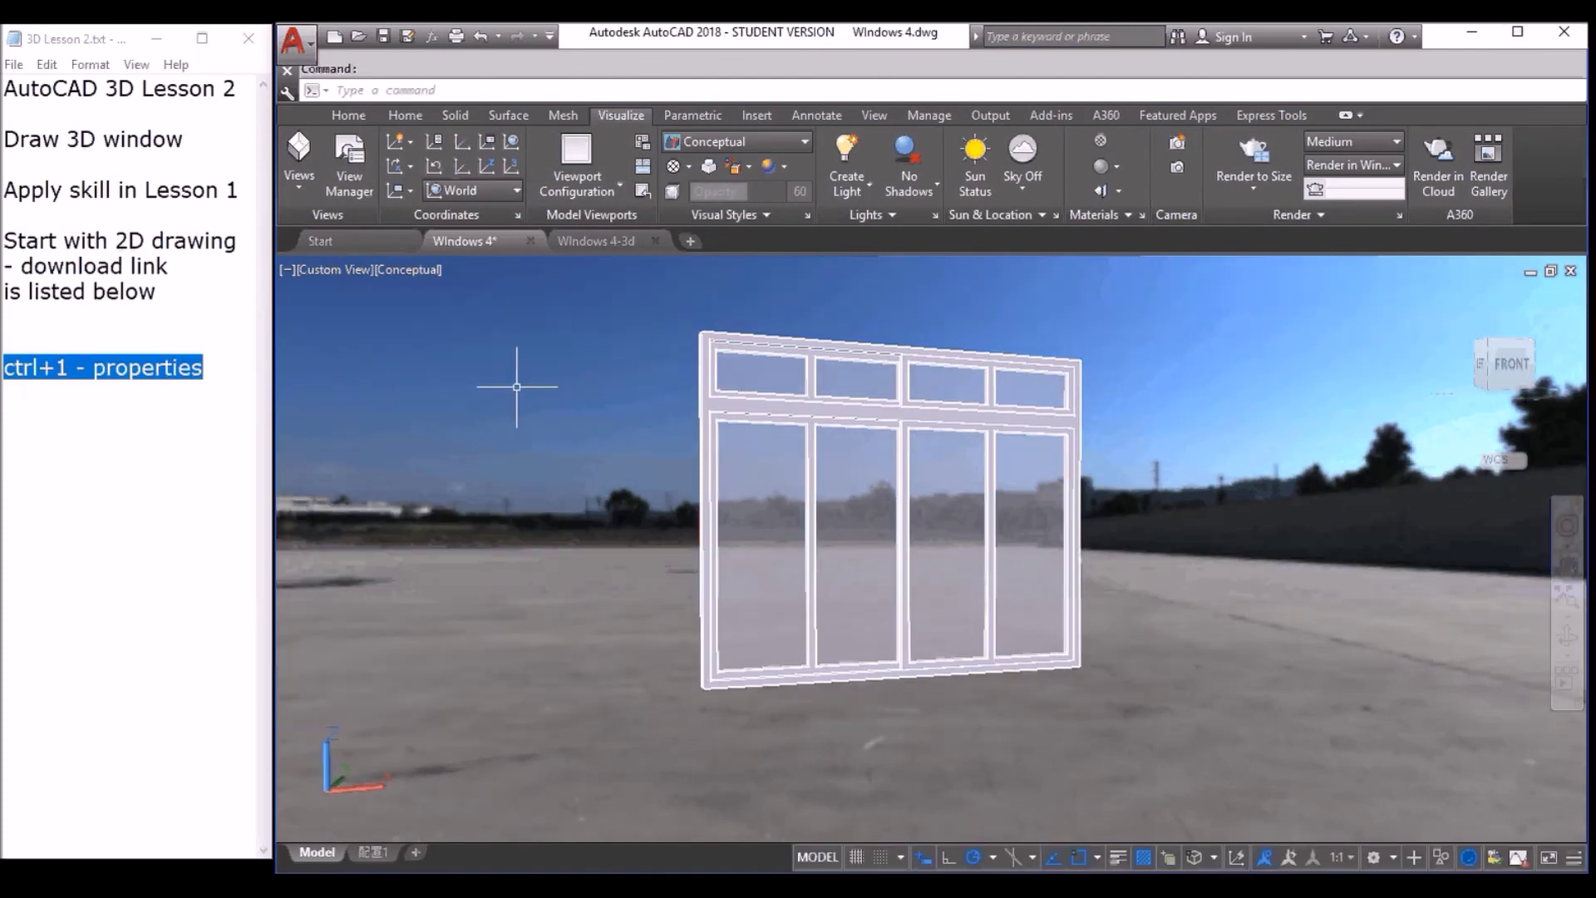